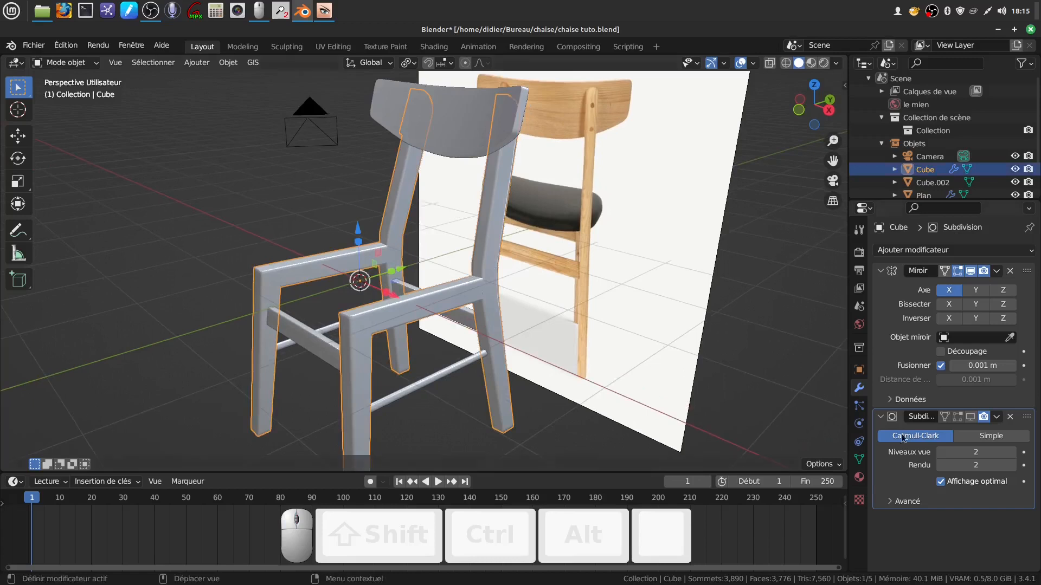
# Step: Show the frame's Subdivision modifier in the viewport and move it above the Miroir modifier in the stack
pyautogui.click(971, 417)
pyautogui.moveTo(458, 291); pyautogui.dragTo(449, 259, button='middle')
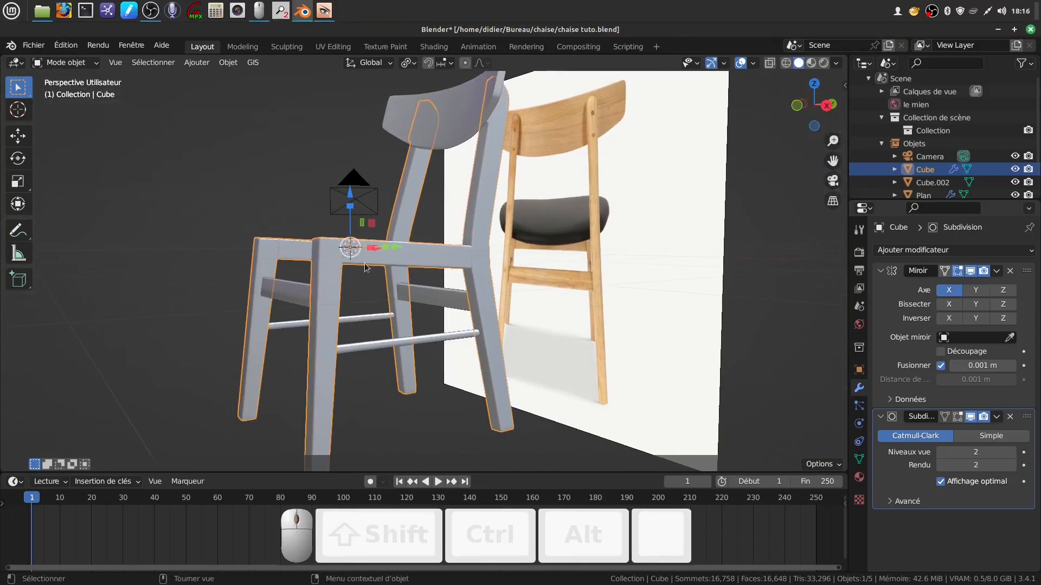
pyautogui.keyDown('shift'); pyautogui.moveTo(462, 316); pyautogui.dragTo(451, 292, button='middle'); pyautogui.keyUp('shift')
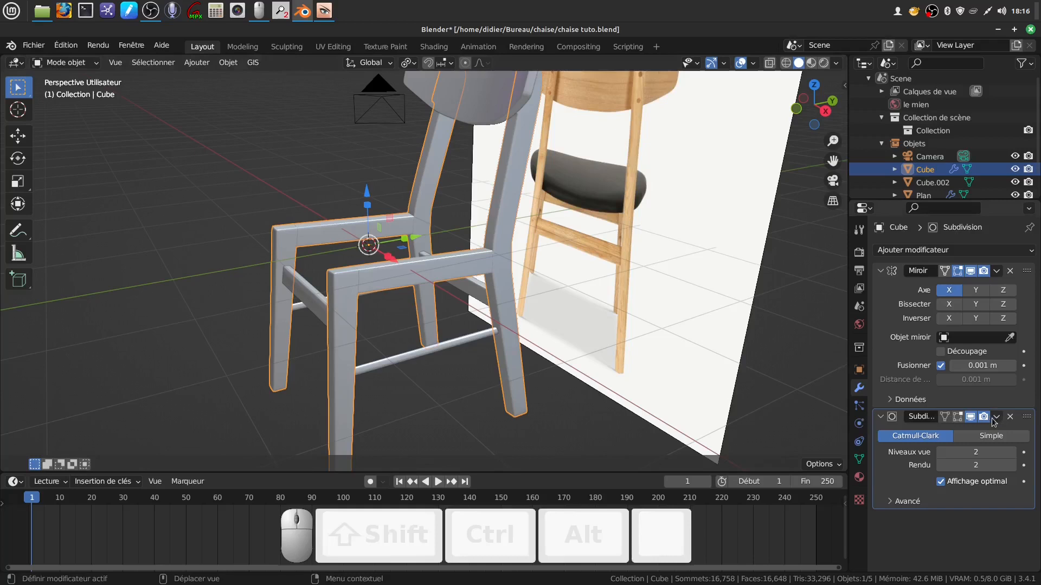
pyautogui.moveTo(511, 334); pyautogui.dragTo(529, 337, button='middle')
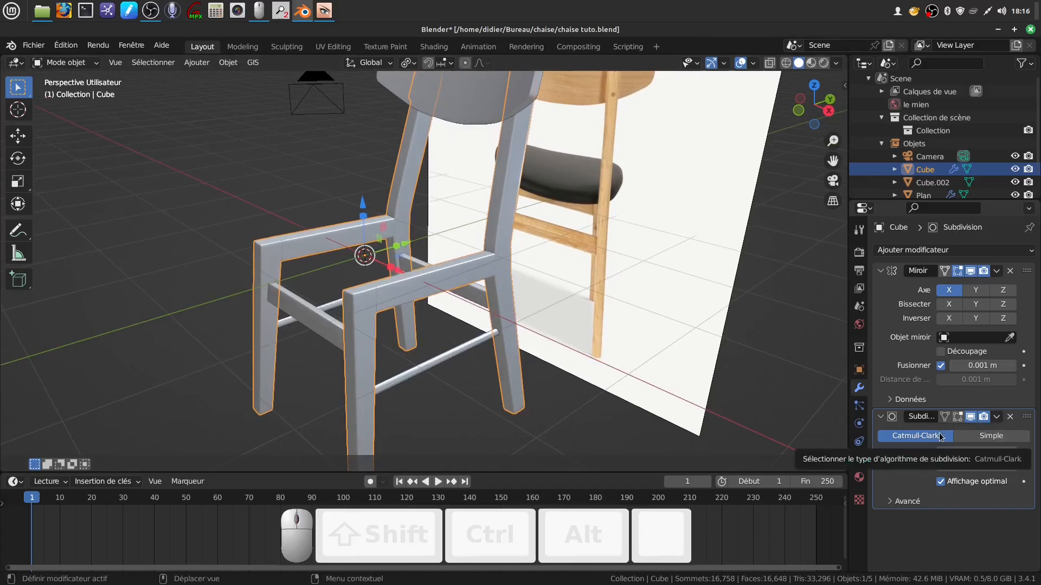
pyautogui.moveTo(1029, 421); pyautogui.dragTo(990, 276)
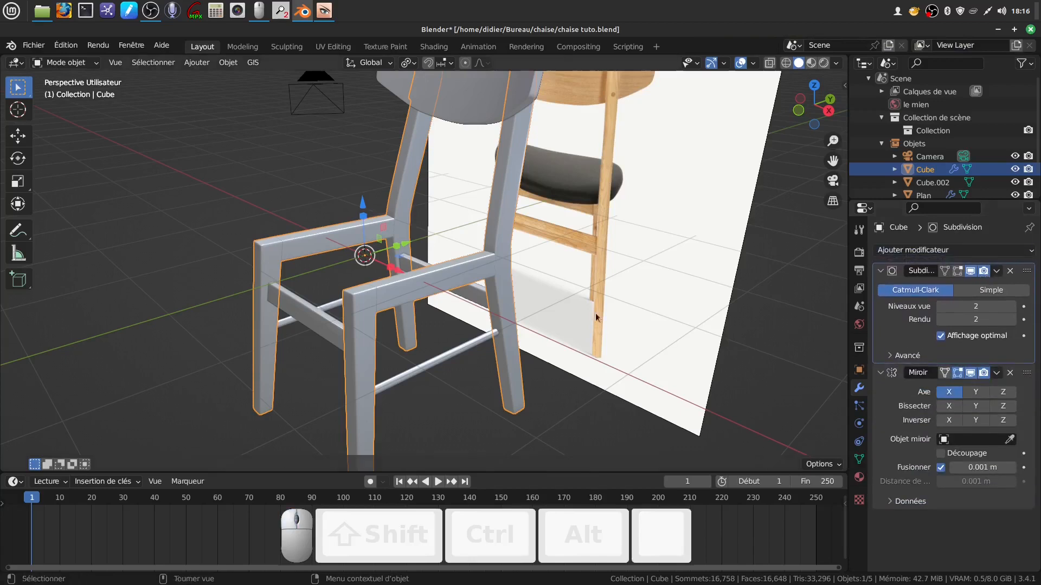
# Step: Apply the Subdivision modifier to the chair frame
pyautogui.scroll(2, 430, 337)
pyautogui.scroll(-2, 429, 337)
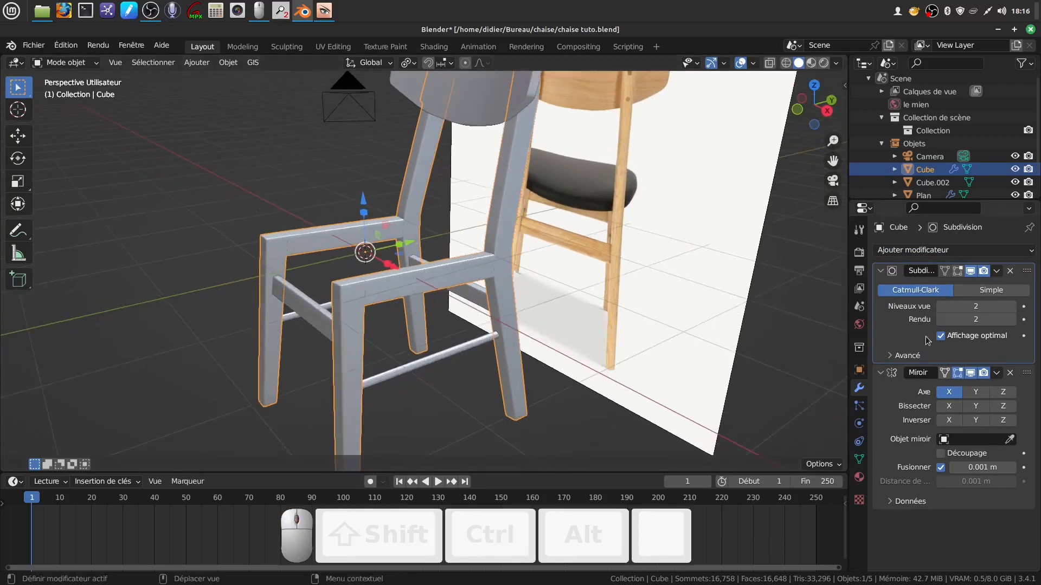
pyautogui.click(997, 273)
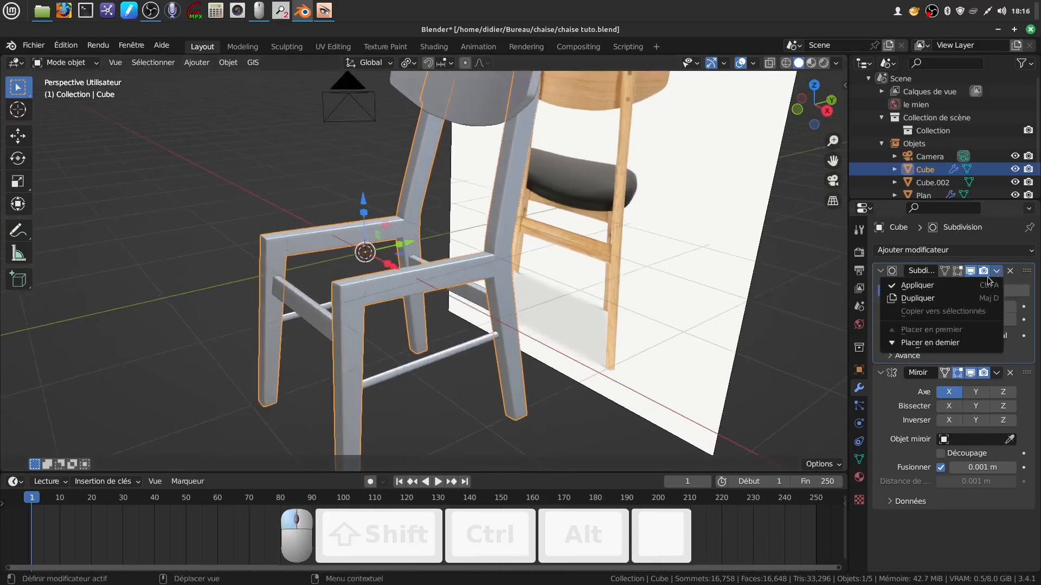
pyautogui.click(962, 286)
# Step: Examine the frame's subdivided mesh in Edit mode, around the joint between the front leg and seat rail
pyautogui.scroll(3, 407, 335)
pyautogui.keyDown('shift'); pyautogui.moveTo(410, 334); pyautogui.dragTo(456, 274, button='middle'); pyautogui.keyUp('shift')
pyautogui.moveTo(433, 311); pyautogui.dragTo(413, 327, button='middle')
pyautogui.press('Tab')
pyautogui.scroll(3, 406, 332)
pyautogui.keyDown('shift'); pyautogui.moveTo(320, 332); pyautogui.dragTo(433, 277, button='middle'); pyautogui.keyUp('shift')
pyautogui.scroll(5, 432, 278)
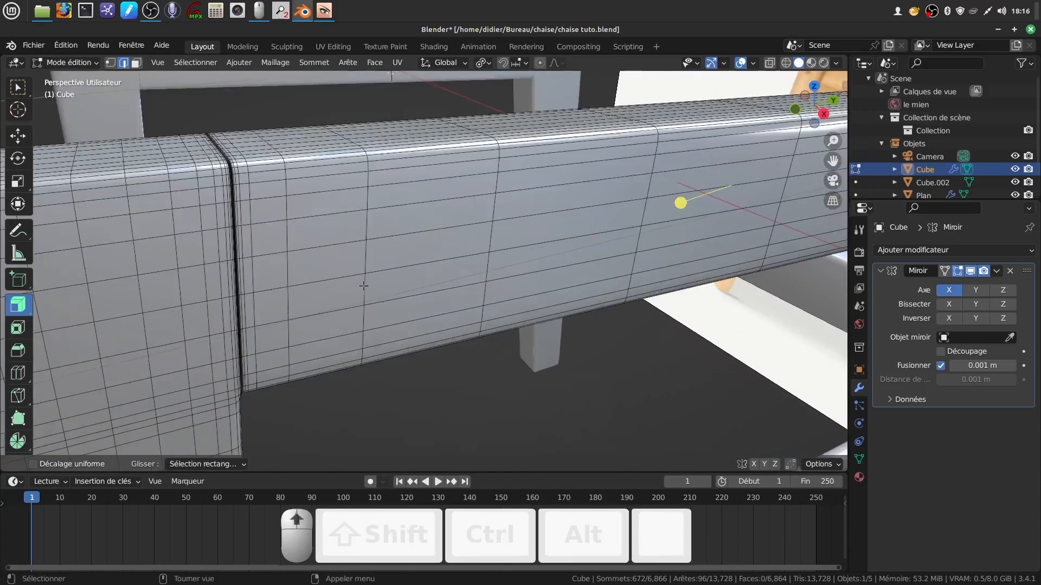
pyautogui.scroll(4, 416, 228)
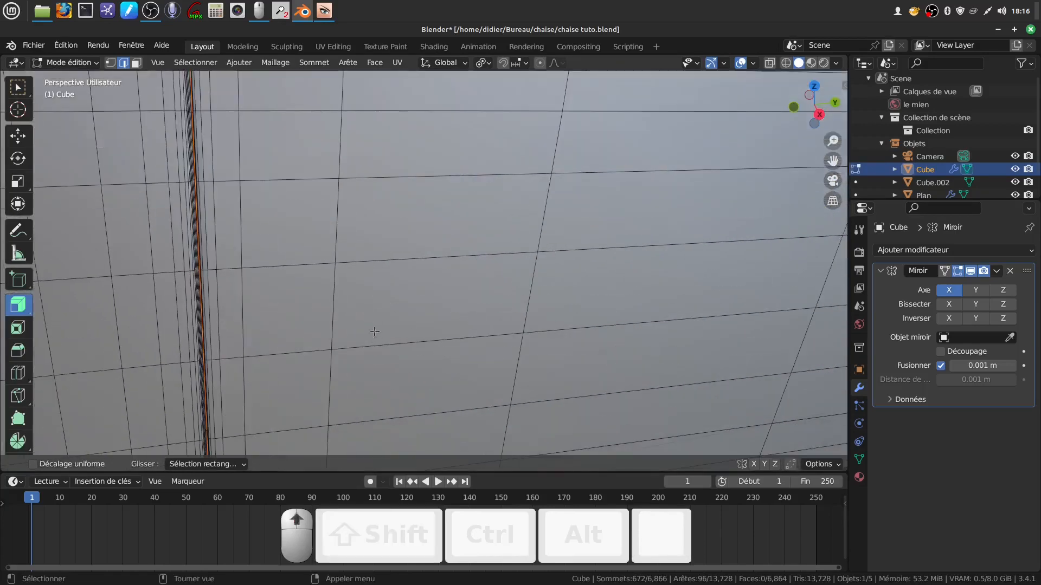
pyautogui.keyDown('shift'); pyautogui.moveTo(377, 338); pyautogui.dragTo(382, 260, button='middle'); pyautogui.keyUp('shift')
pyautogui.scroll(2, 380, 264)
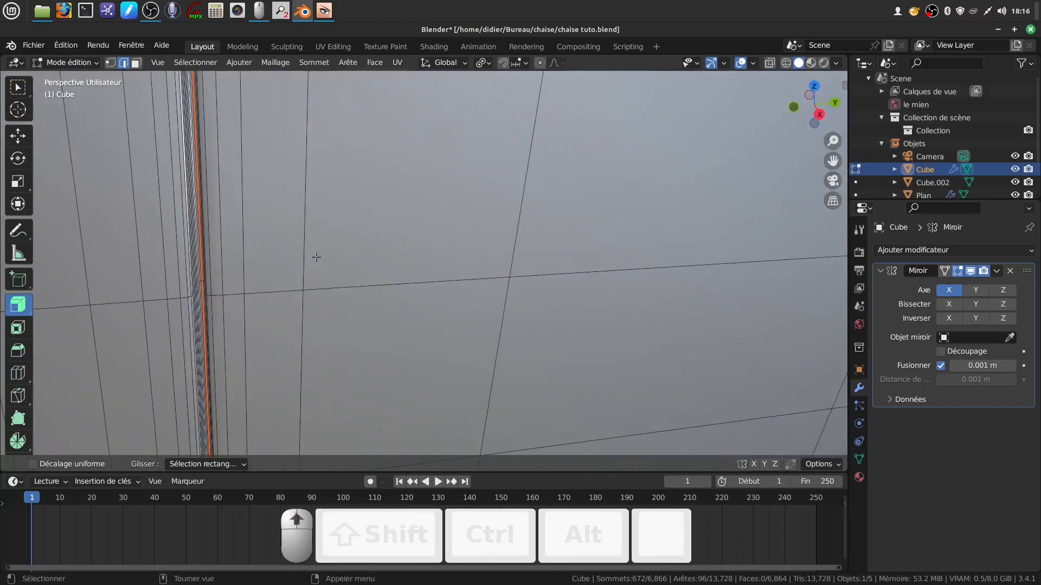
pyautogui.scroll(-8, 202, 220)
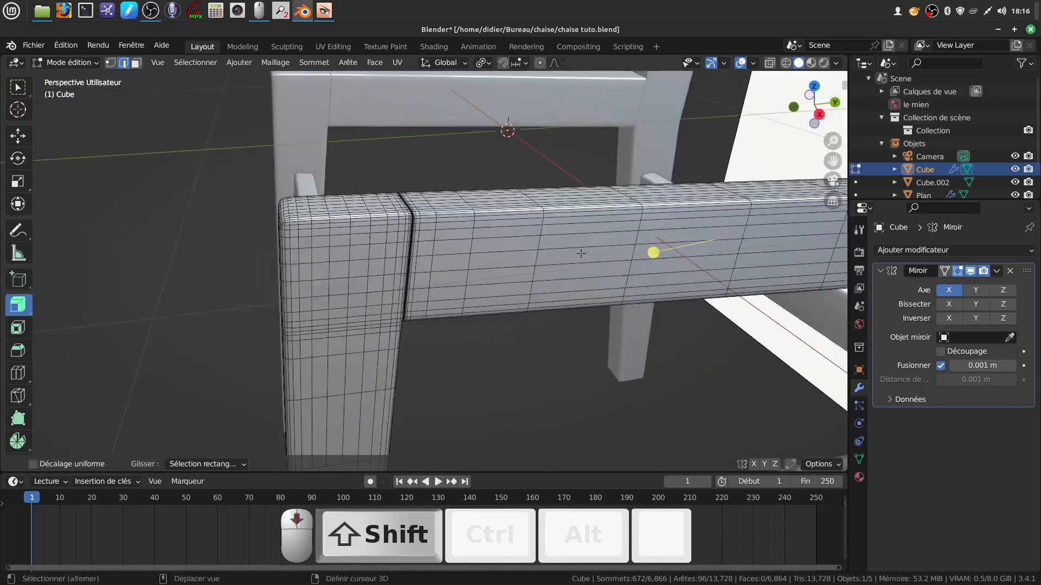
pyautogui.keyDown('shift'); pyautogui.moveTo(656, 249); pyautogui.dragTo(518, 256, button='middle'); pyautogui.keyUp('shift')
pyautogui.scroll(-6, 527, 233)
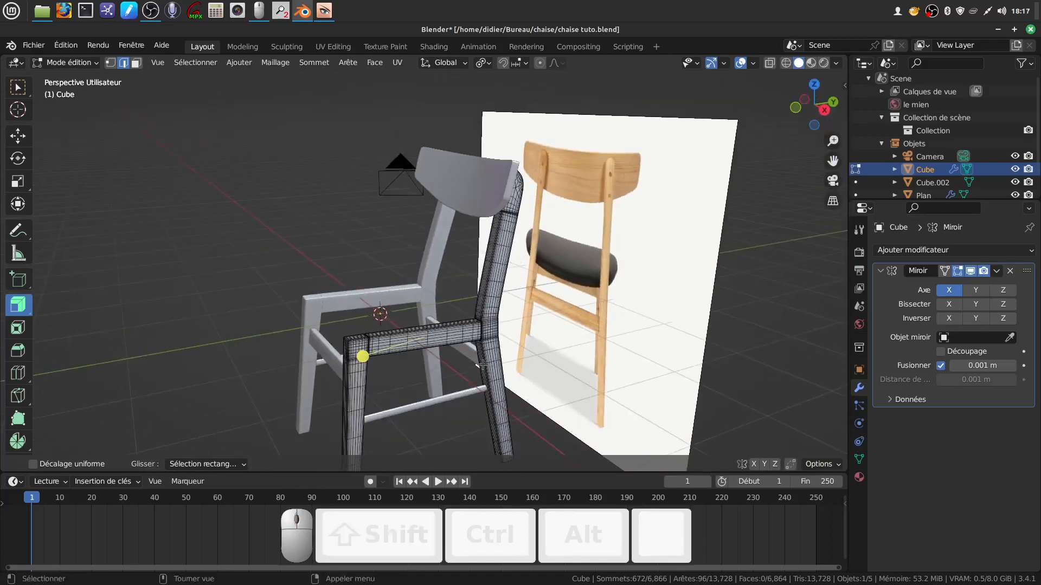
pyautogui.press('Tab')
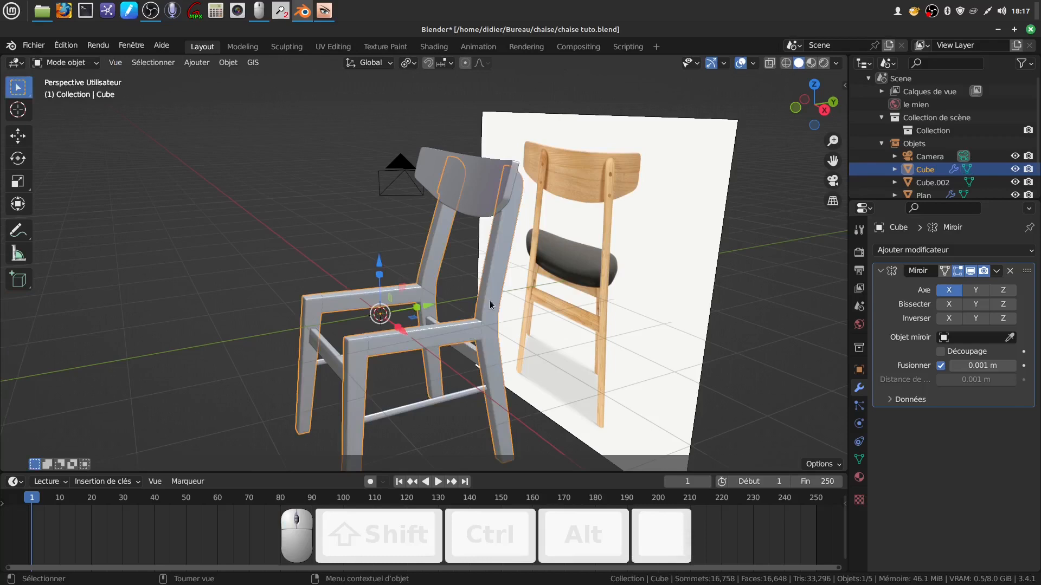
# Step: Isolate the chair frame in local view and enter Edit mode
pyautogui.press('KP_Divide')
pyautogui.scroll(2, 490, 301)
pyautogui.keyDown('shift'); pyautogui.moveTo(464, 320); pyautogui.dragTo(433, 260, button='middle'); pyautogui.keyUp('shift')
pyautogui.scroll(3, 433, 260)
pyautogui.keyDown('shift'); pyautogui.moveTo(449, 211); pyautogui.dragTo(500, 288, button='middle'); pyautogui.keyUp('shift')
pyautogui.press('Tab')
# Step: Select the edge loop following the frame's contour on the side facing its mirrored half and mark it as a seam
pyautogui.scroll(3, 499, 209)
pyautogui.scroll(3, 499, 288)
pyautogui.moveTo(580, 247); pyautogui.dragTo(356, 199, button='middle')
pyautogui.scroll(2, 492, 255)
pyautogui.scroll(2, 353, 199)
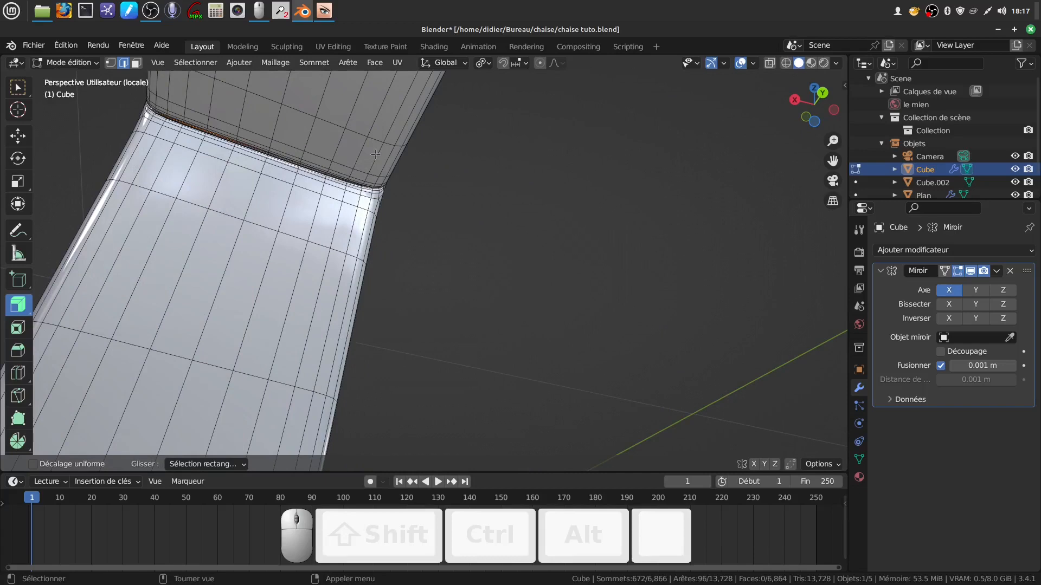
pyautogui.scroll(-8, 434, 290)
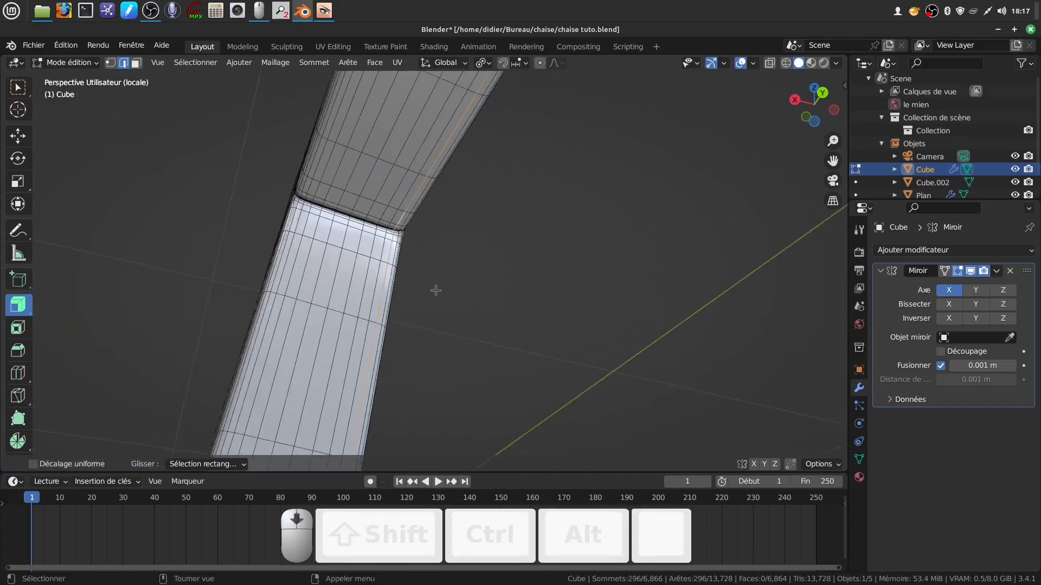
pyautogui.moveTo(438, 305); pyautogui.dragTo(521, 348, button='middle')
pyautogui.keyDown('shift'); pyautogui.moveTo(476, 303); pyautogui.dragTo(537, 303, button='middle'); pyautogui.keyUp('shift')
pyautogui.keyDown('shift'); pyautogui.moveTo(353, 331); pyautogui.dragTo(453, 294, button='middle'); pyautogui.keyUp('shift')
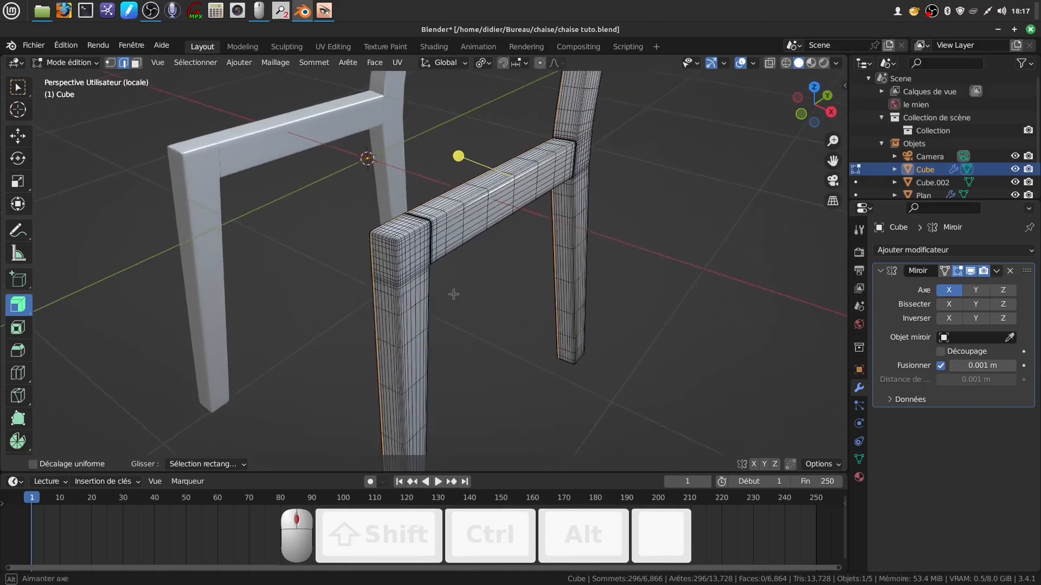
pyautogui.moveTo(453, 295); pyautogui.dragTo(428, 288, button='middle')
pyautogui.scroll(2, 395, 324)
pyautogui.scroll(3, 403, 321)
pyautogui.keyDown('shift'); pyautogui.moveTo(403, 320); pyautogui.dragTo(285, 317, button='middle'); pyautogui.keyUp('shift')
pyautogui.scroll(2, 437, 327)
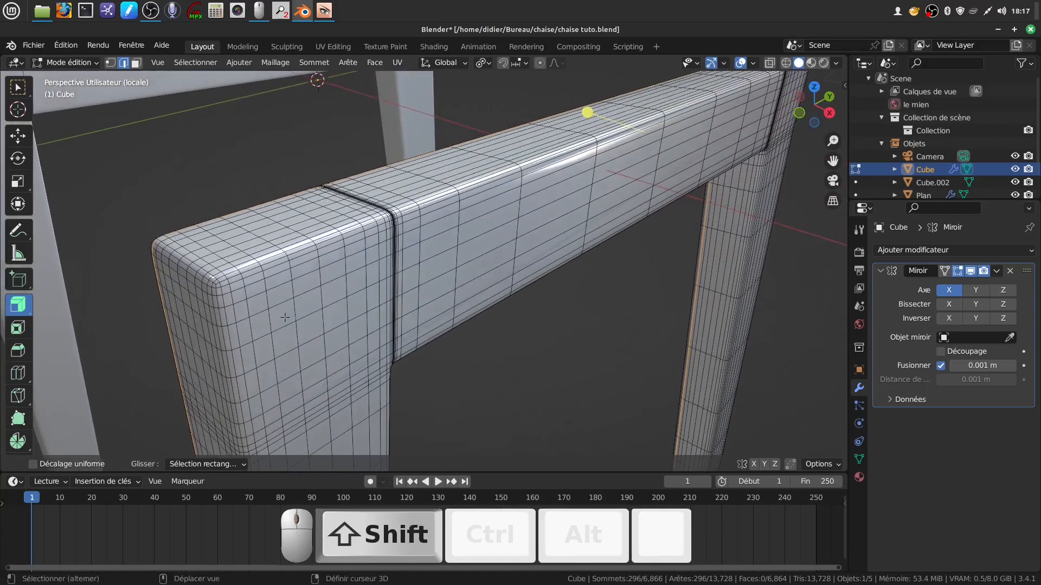
pyautogui.moveTo(542, 369); pyautogui.dragTo(435, 376, button='middle')
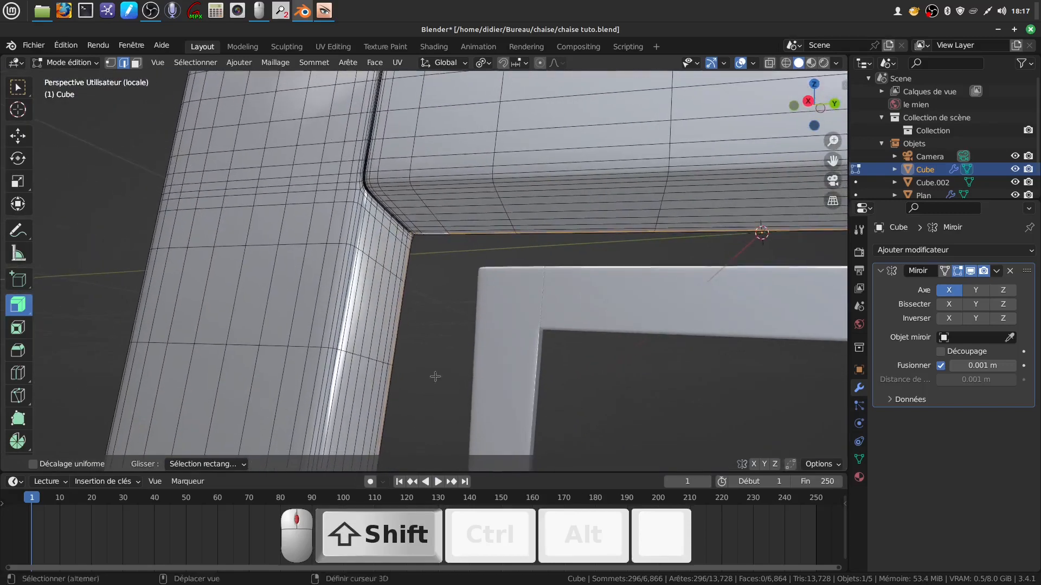
pyautogui.rightClick(418, 299)
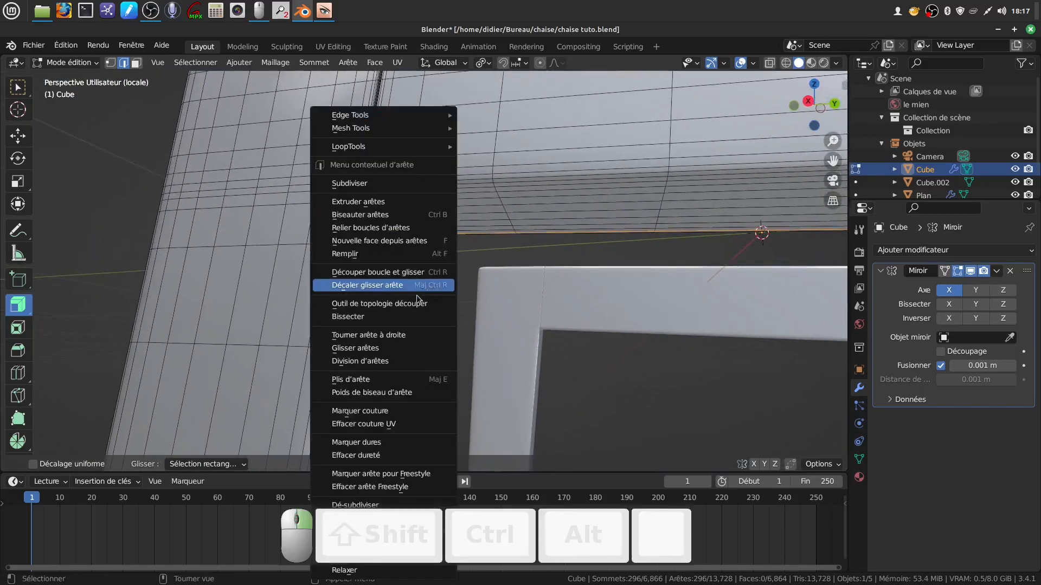
pyautogui.click(399, 412)
# Step: Select the matching contour edge loop on the frame's outward-facing side and mark it as a seam
pyautogui.keyDown('shift'); pyautogui.moveTo(347, 228); pyautogui.dragTo(395, 344, button='middle'); pyautogui.keyUp('shift')
pyautogui.scroll(2, 384, 303)
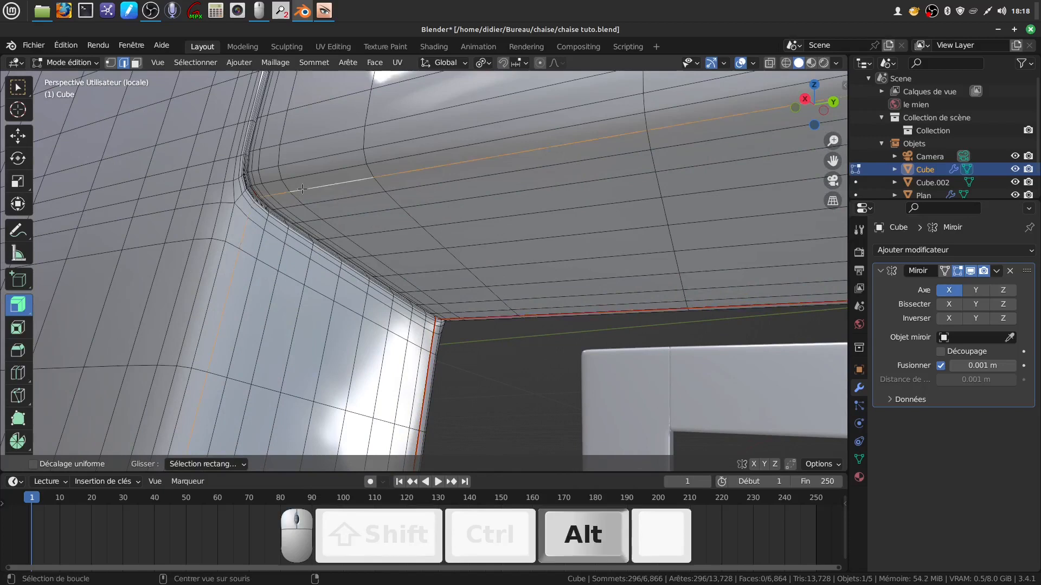
pyautogui.scroll(-8, 337, 206)
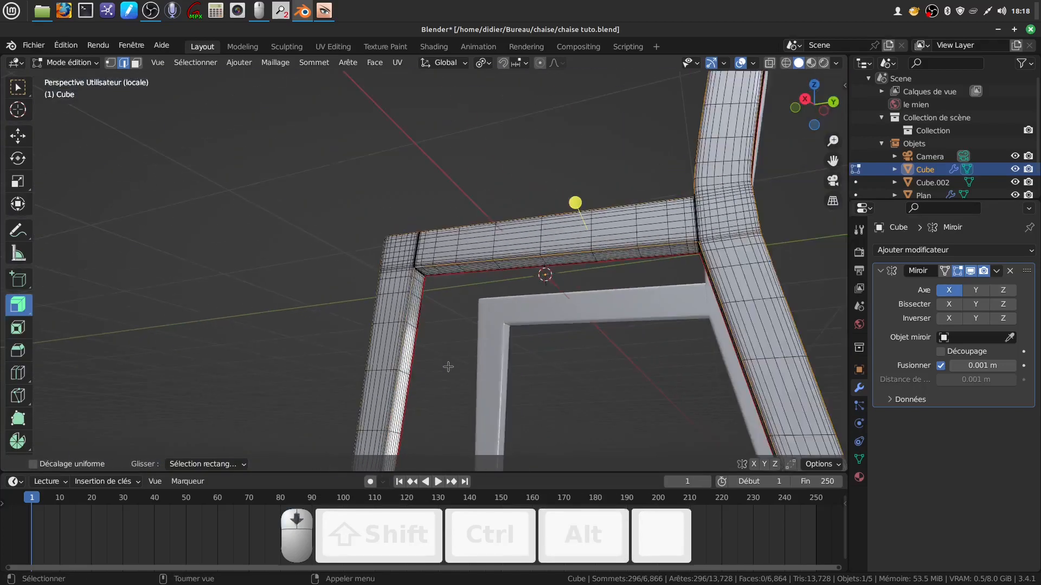
pyautogui.keyDown('shift'); pyautogui.moveTo(426, 141); pyautogui.dragTo(445, 104, button='middle'); pyautogui.keyUp('shift')
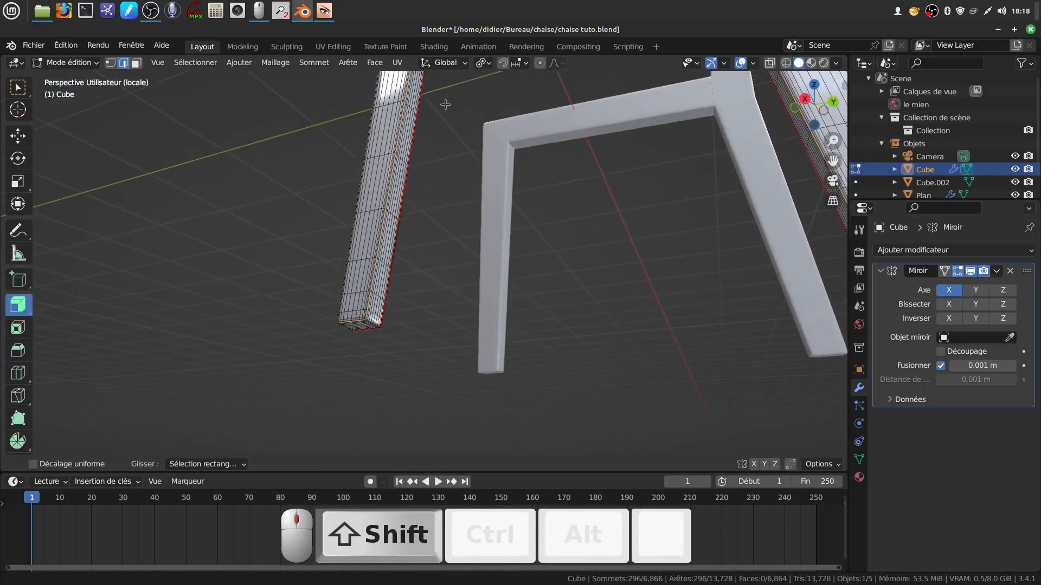
pyautogui.scroll(1, 419, 255)
pyautogui.rightClick(423, 253)
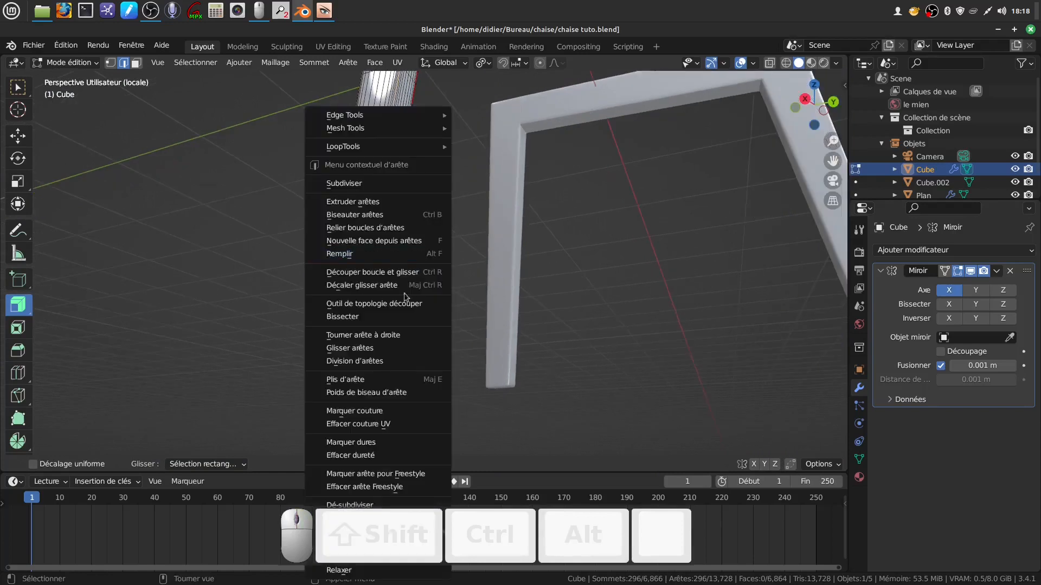
pyautogui.click(383, 412)
# Step: Select the shortest edge path across the foot of the front leg between the two seams and mark it as a seam
pyautogui.moveTo(383, 411); pyautogui.dragTo(383, 309, button='middle')
pyautogui.scroll(6, 396, 301)
pyautogui.scroll(2, 396, 330)
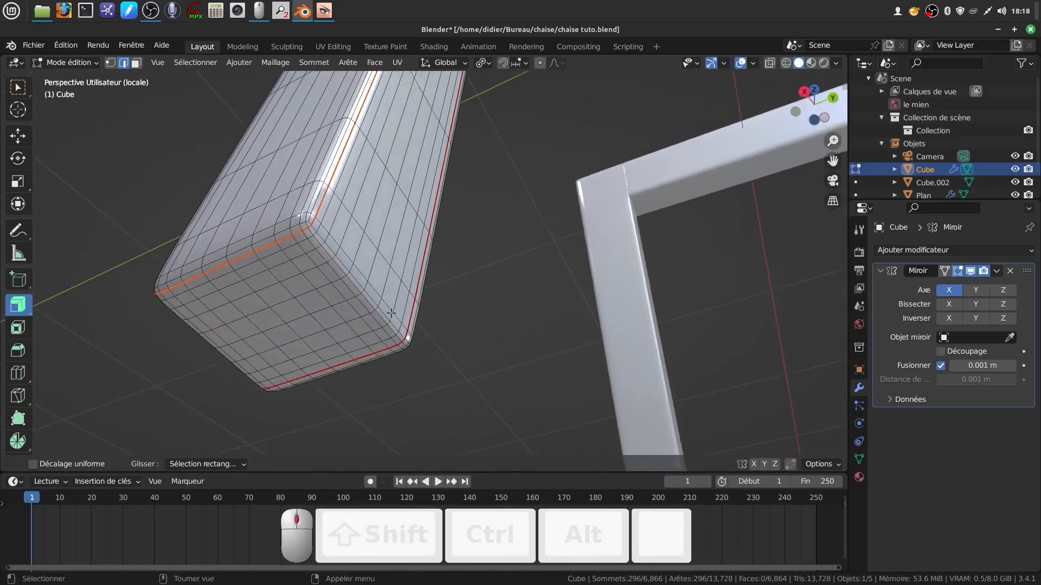
pyautogui.scroll(2, 384, 310)
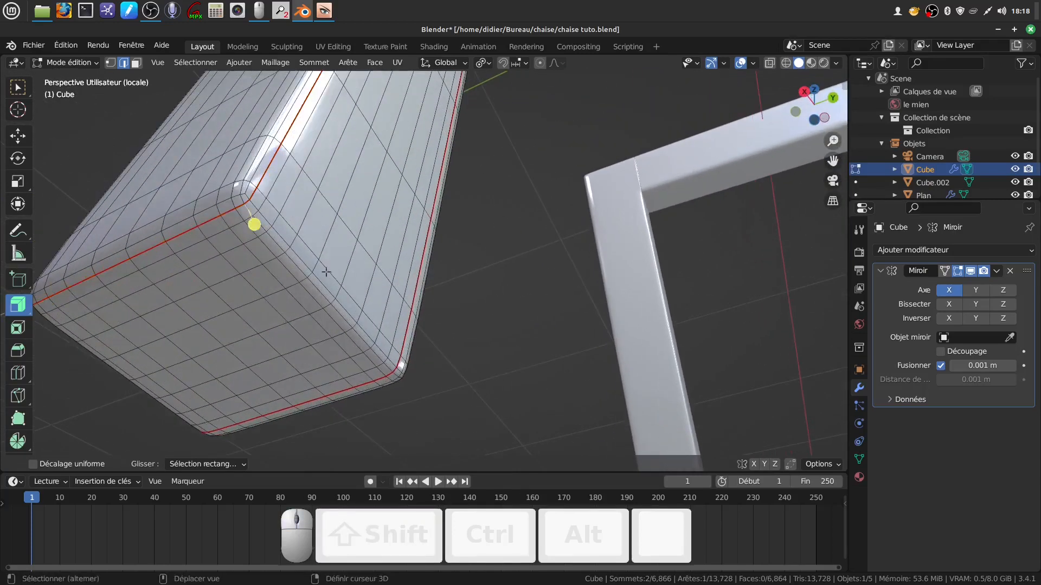
pyautogui.keyDown('ctrl'); pyautogui.keyDown('shift'); pyautogui.click(385, 368); pyautogui.keyUp('shift'); pyautogui.keyUp('ctrl')
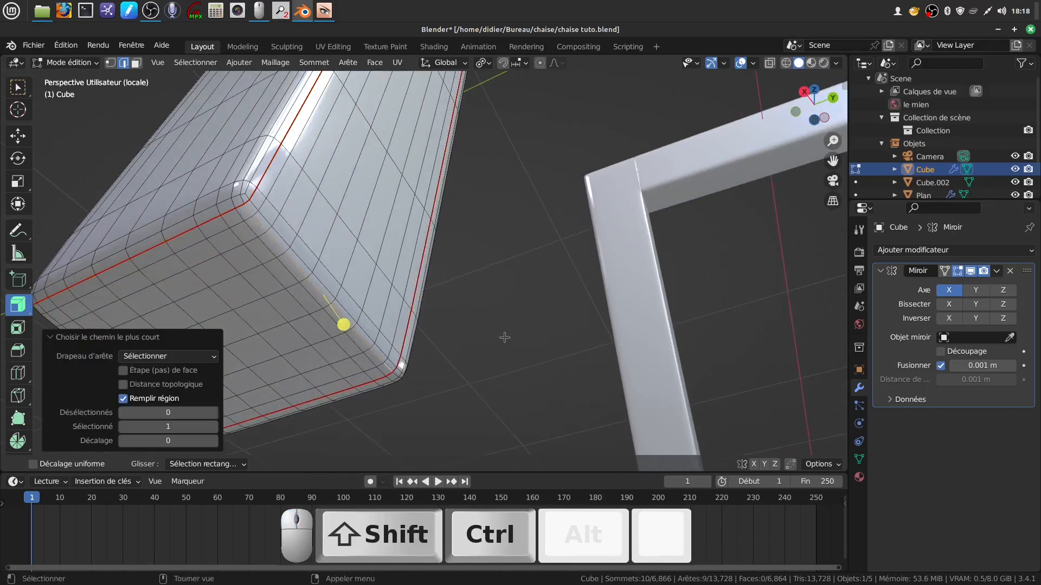
pyautogui.rightClick(463, 339)
pyautogui.click(465, 412)
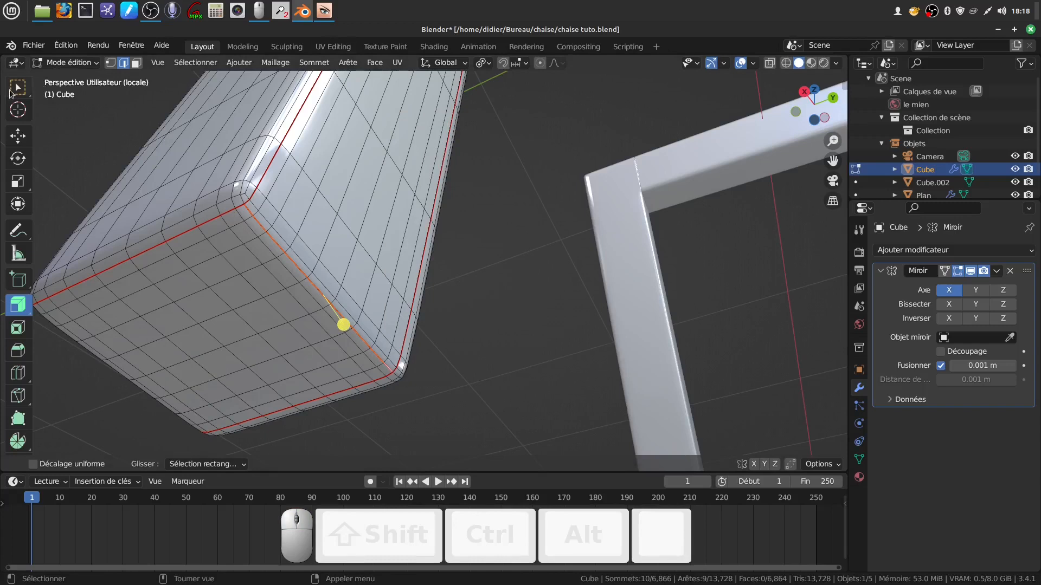
# Step: Select the shortest edge path across the foot of the back leg between the two seams and mark it as a seam
pyautogui.scroll(-9, 433, 278)
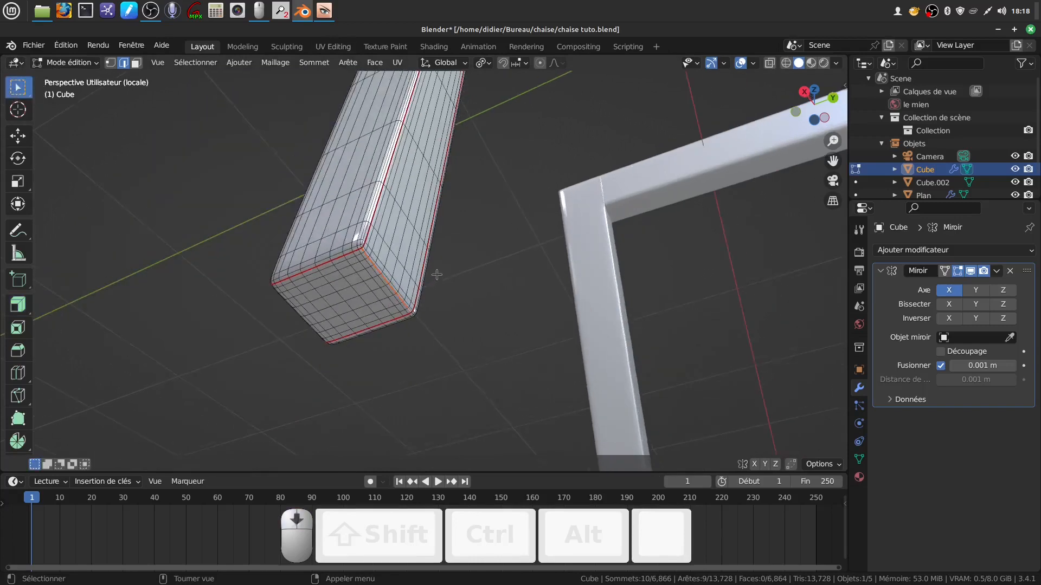
pyautogui.keyDown('shift'); pyautogui.moveTo(485, 243); pyautogui.dragTo(445, 228, button='middle'); pyautogui.keyUp('shift')
pyautogui.keyDown('shift'); pyautogui.moveTo(536, 202); pyautogui.dragTo(608, 307, button='middle'); pyautogui.keyUp('shift')
pyautogui.scroll(2, 494, 298)
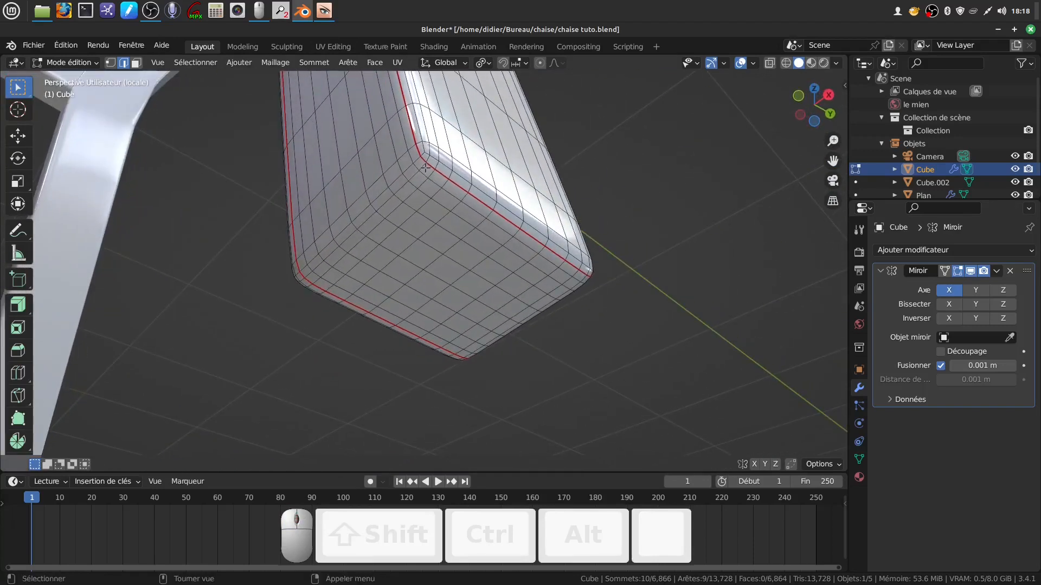
pyautogui.keyDown('ctrl'); pyautogui.keyDown('shift'); pyautogui.click(306, 275); pyautogui.keyUp('shift'); pyautogui.keyUp('ctrl')
pyautogui.rightClick(608, 307)
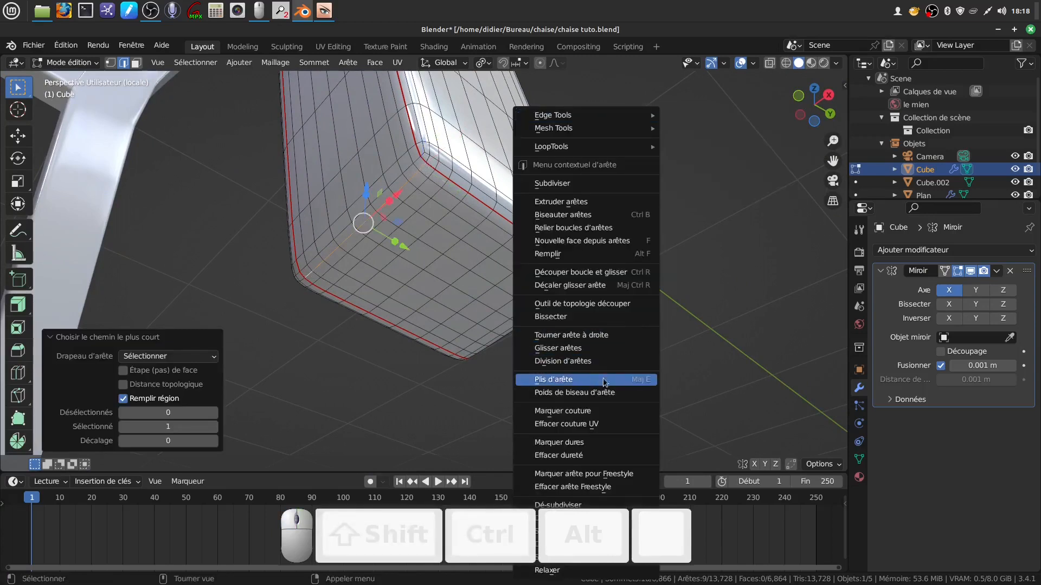
pyautogui.click(601, 416)
# Step: Select the shortest edge path across the top end of the back upright between the two seams and mark it as a seam
pyautogui.scroll(-15, 553, 358)
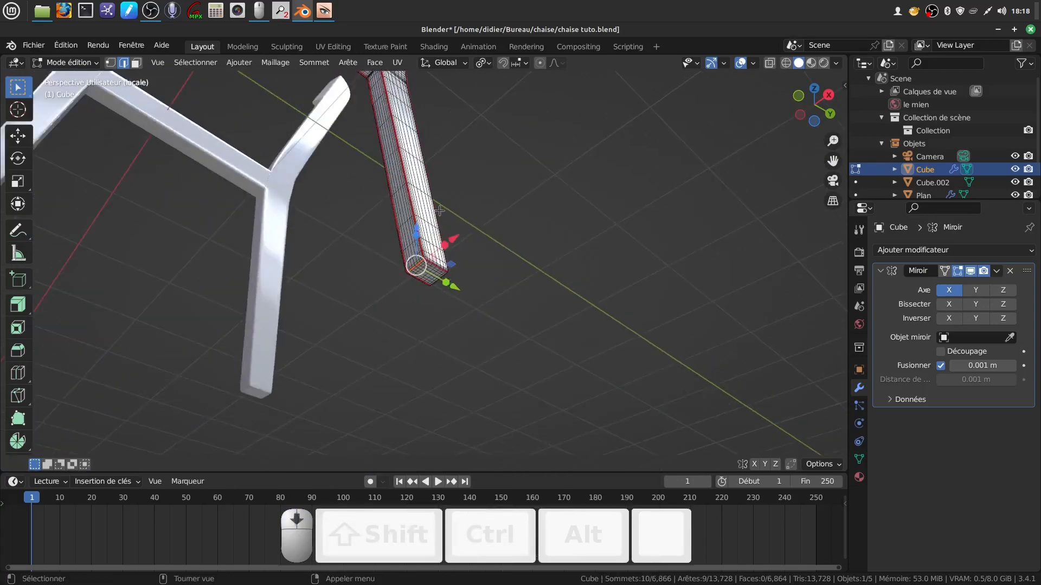
pyautogui.moveTo(429, 210); pyautogui.dragTo(412, 320, button='middle')
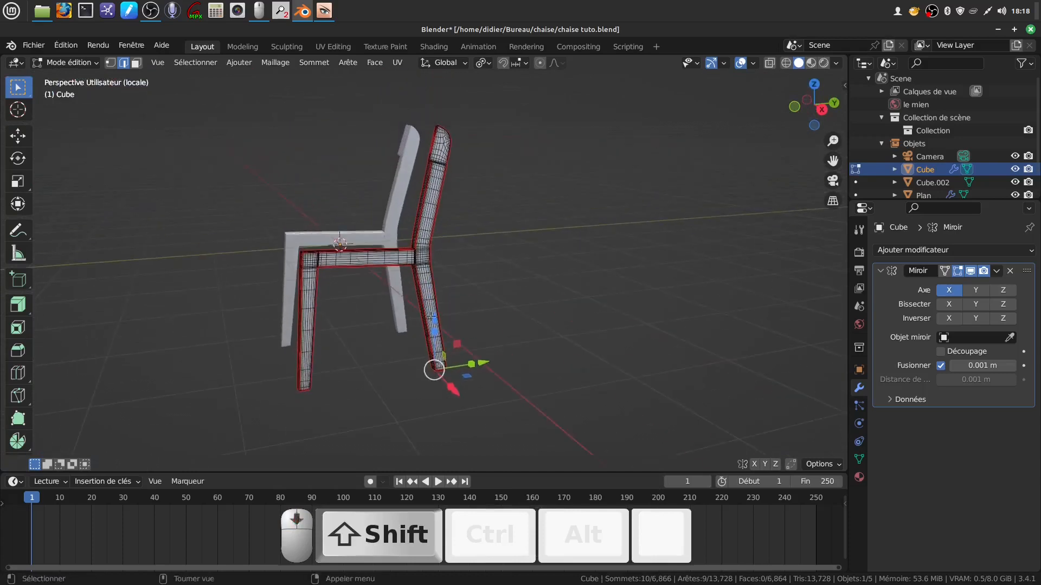
pyautogui.scroll(6, 414, 325)
pyautogui.keyDown('shift'); pyautogui.moveTo(378, 206); pyautogui.dragTo(440, 284, button='middle'); pyautogui.keyUp('shift')
pyautogui.keyDown('shift'); pyautogui.moveTo(471, 320); pyautogui.dragTo(508, 197, button='middle'); pyautogui.keyUp('shift')
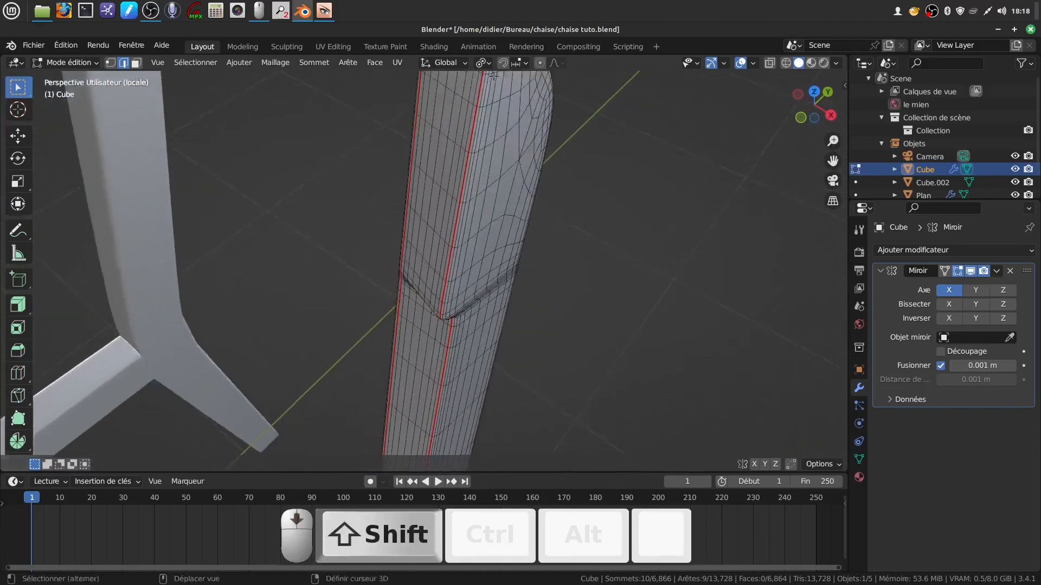
pyautogui.scroll(-5, 509, 196)
pyautogui.scroll(6, 509, 196)
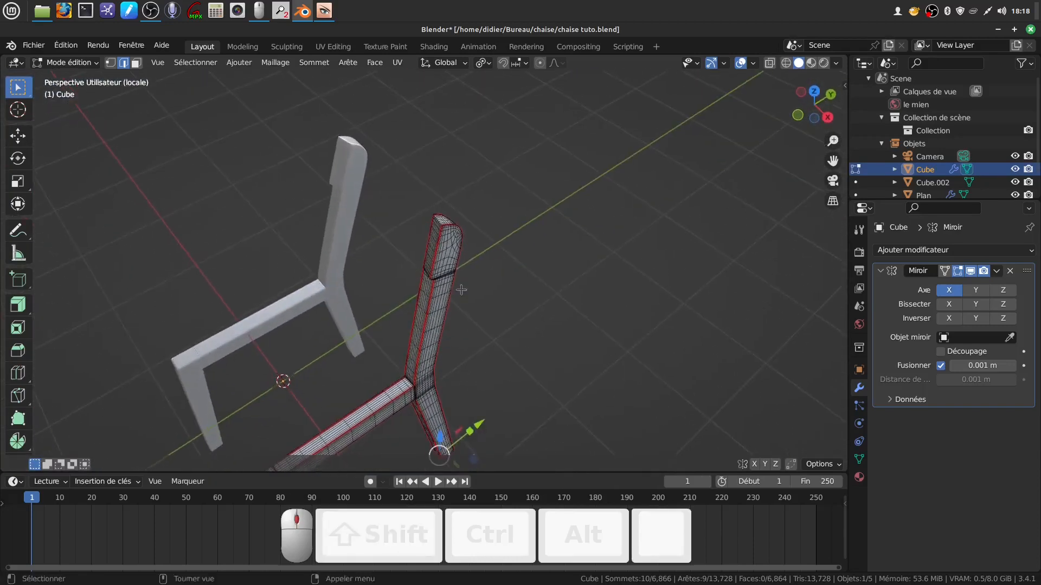
pyautogui.keyDown('shift'); pyautogui.moveTo(462, 204); pyautogui.dragTo(429, 292, button='middle'); pyautogui.keyUp('shift')
pyautogui.scroll(4, 430, 293)
pyautogui.moveTo(432, 241); pyautogui.dragTo(477, 265, button='middle')
pyautogui.scroll(3, 463, 248)
pyautogui.moveTo(477, 264); pyautogui.dragTo(490, 259, button='middle')
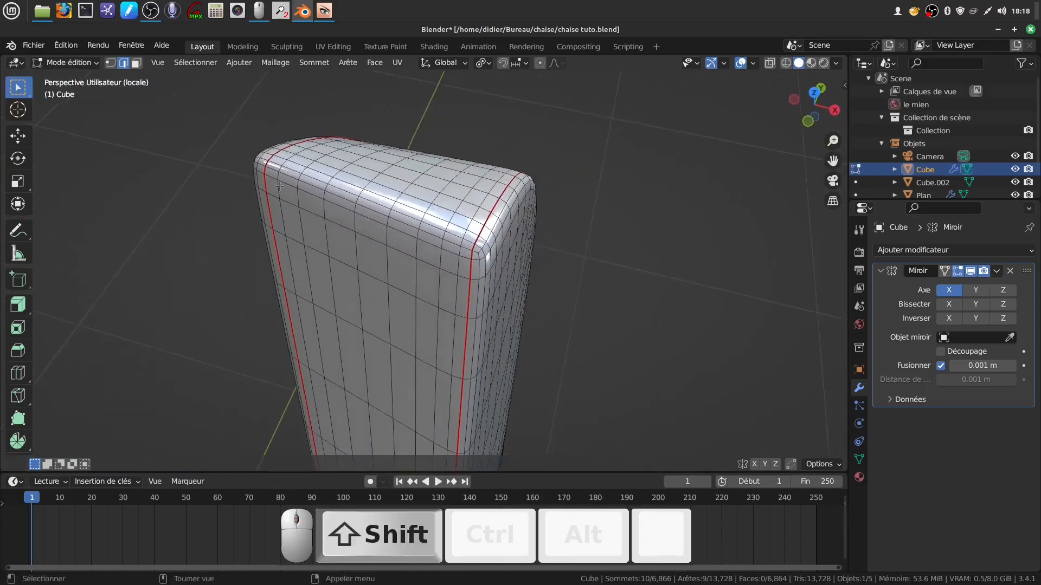
pyautogui.keyDown('ctrl'); pyautogui.keyDown('shift'); pyautogui.click(464, 255); pyautogui.keyUp('shift'); pyautogui.keyUp('ctrl')
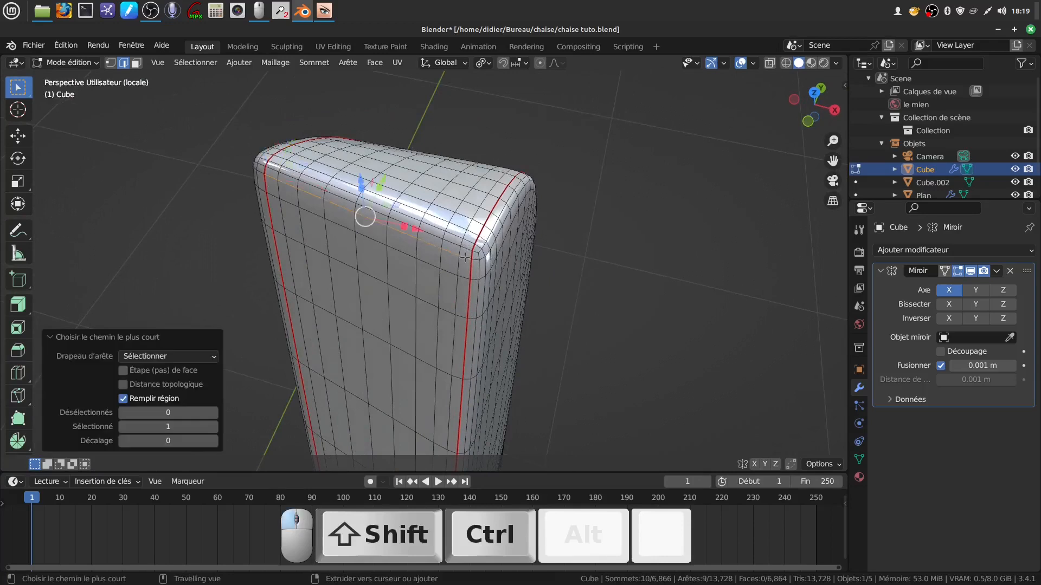
pyautogui.rightClick(650, 228)
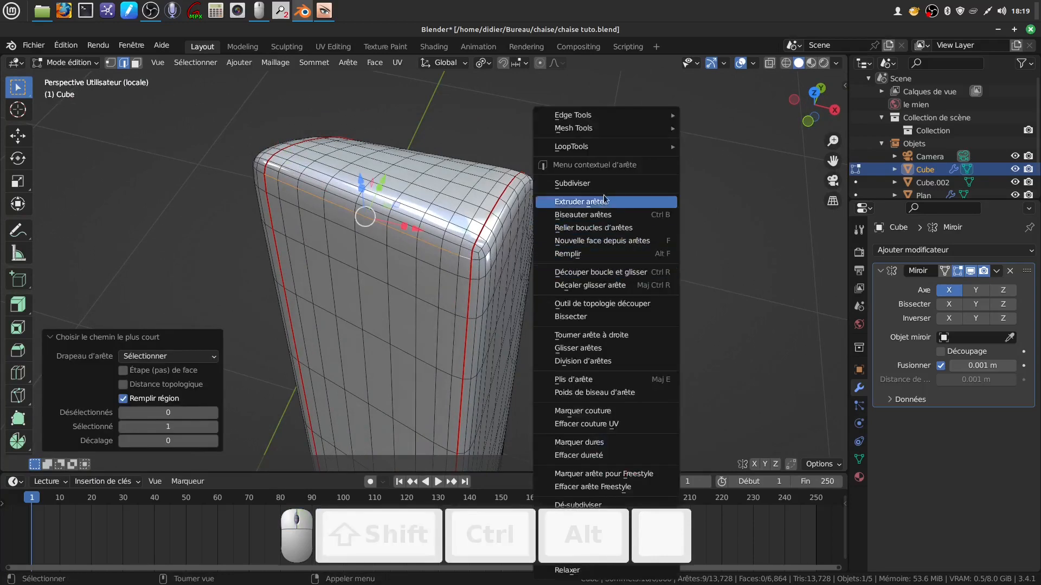
pyautogui.click(618, 412)
# Step: Split the 3D viewport vertically and turn the new area beside it into a UV Editor
pyautogui.scroll(-10, 473, 312)
pyautogui.moveTo(473, 312); pyautogui.dragTo(432, 281, button='middle')
pyautogui.keyDown('shift'); pyautogui.moveTo(432, 282); pyautogui.dragTo(469, 237, button='middle'); pyautogui.keyUp('shift')
pyautogui.scroll(-6, 364, 190)
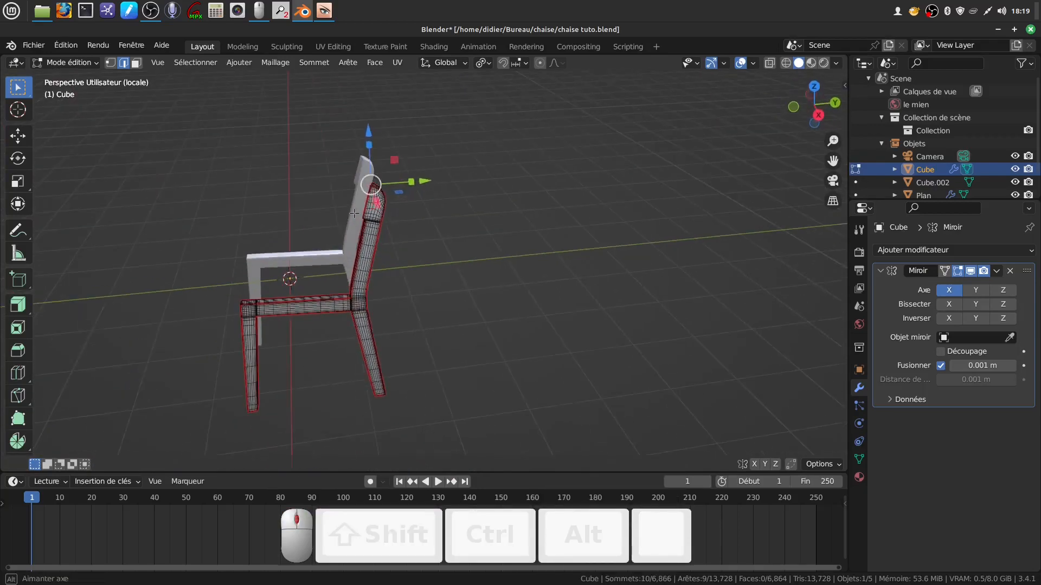
pyautogui.press('Tab')
pyautogui.press('Tab')
pyautogui.scroll(3, 614, 233)
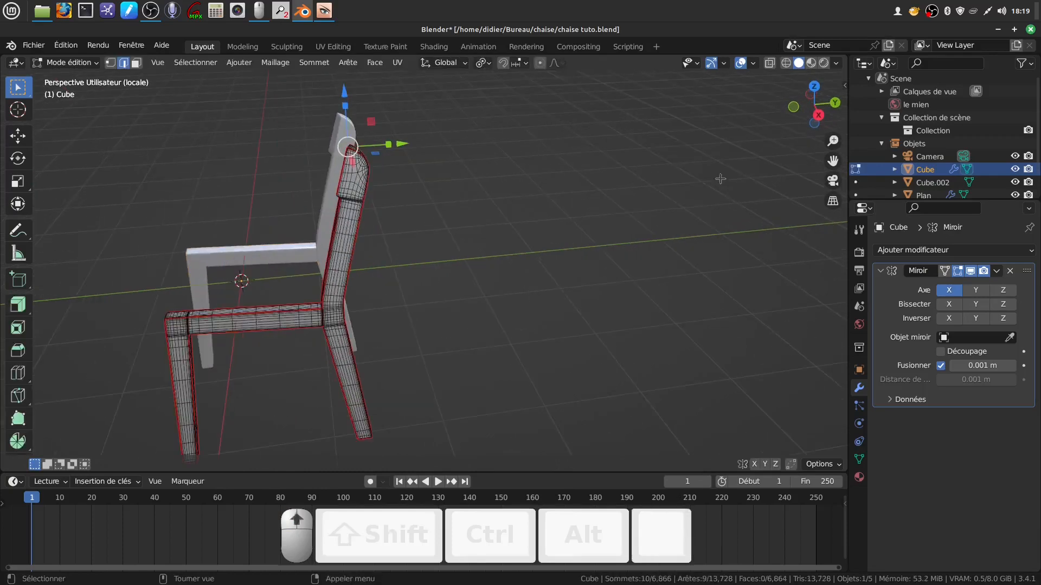
pyautogui.moveTo(844, 56); pyautogui.dragTo(359, 82)
pyautogui.click(369, 66)
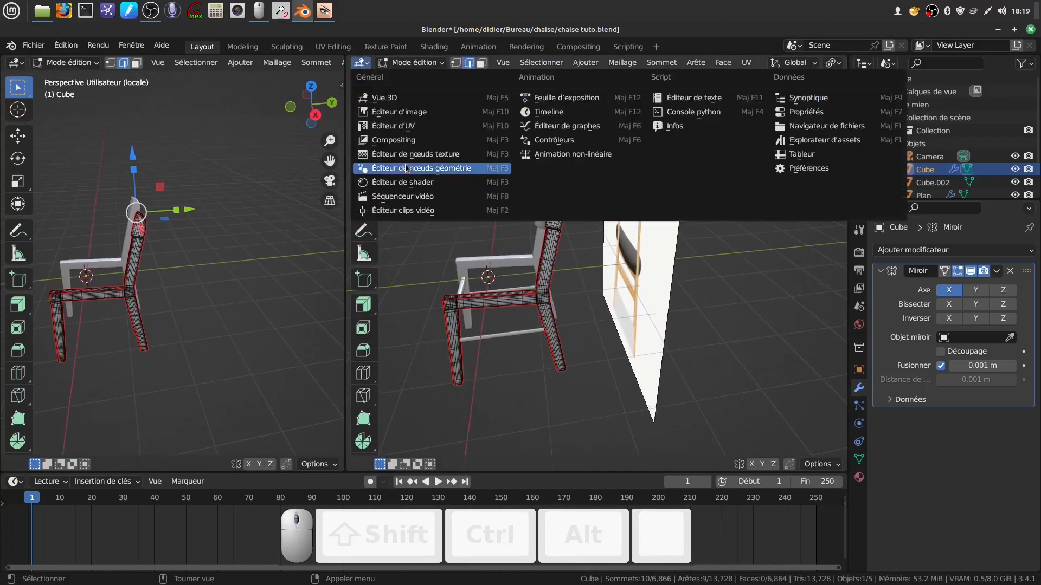
pyautogui.click(412, 132)
pyautogui.scroll(3, 446, 302)
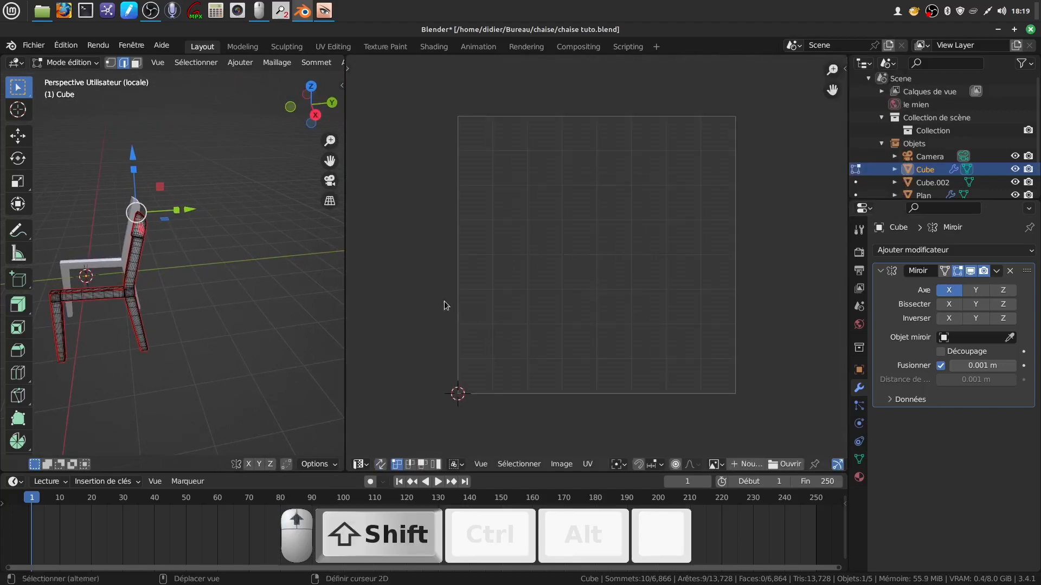
# Step: Select the entire chair frame mesh and unwrap it along its seams
pyautogui.scroll(2, 180, 306)
pyautogui.keyDown('shift'); pyautogui.moveTo(180, 307); pyautogui.dragTo(251, 278, button='middle'); pyautogui.keyUp('shift')
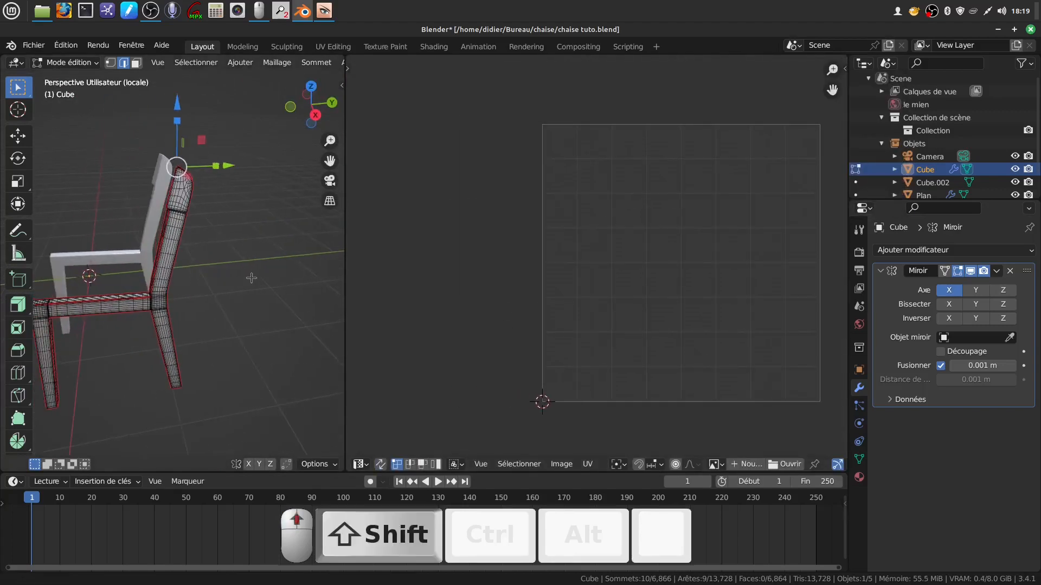
pyautogui.press('a')
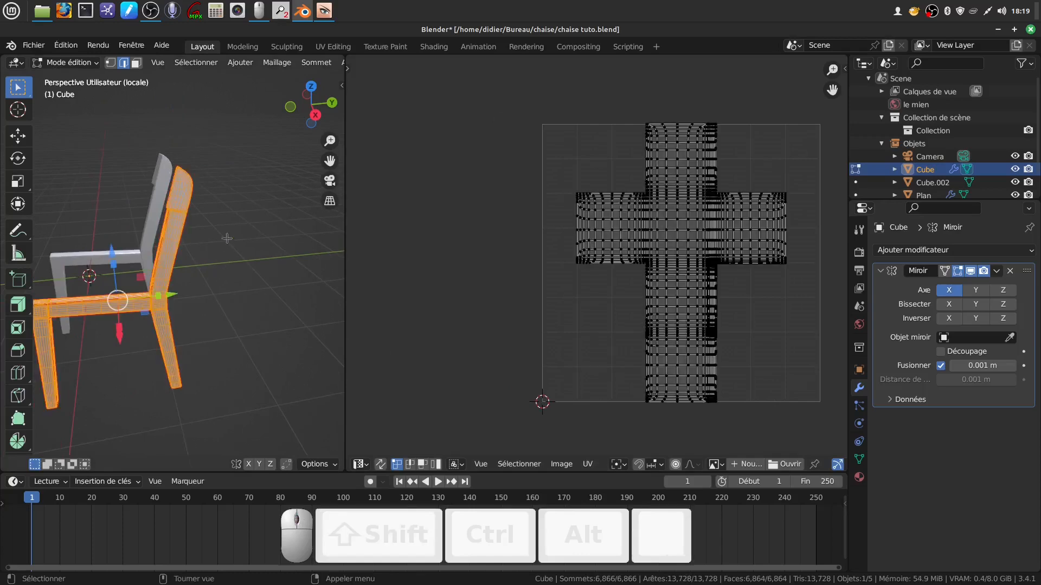
pyautogui.press('u')
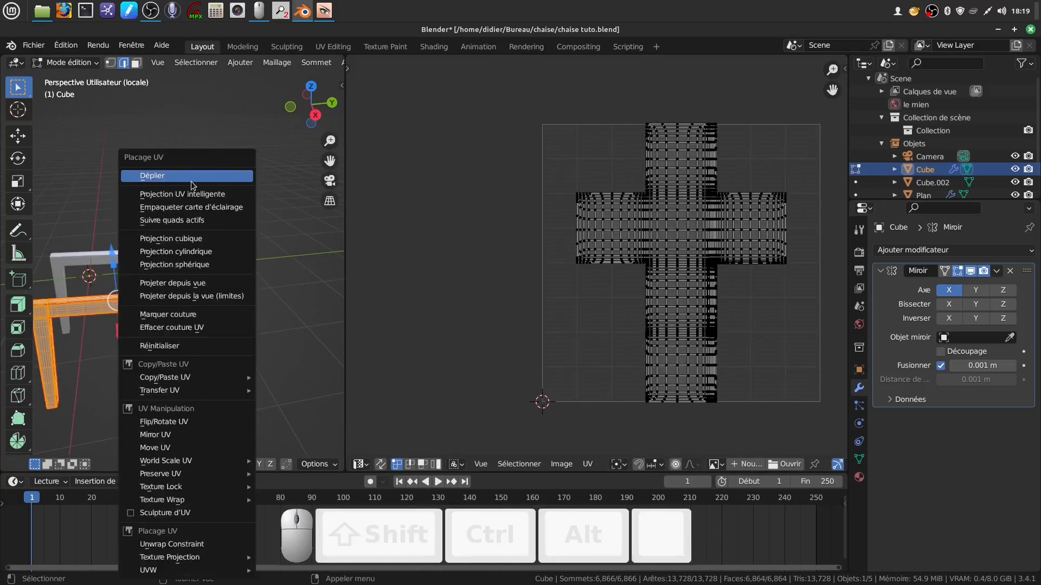
pyautogui.click(191, 174)
# Step: Set the unwrap margin to 0.055 to space the UV islands apart
pyautogui.scroll(3, 553, 255)
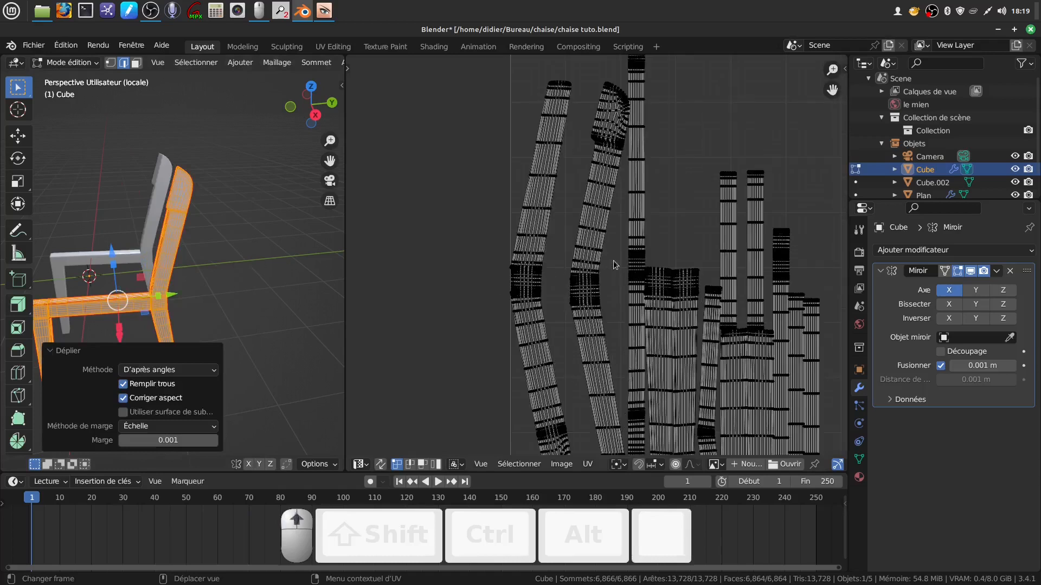
pyautogui.scroll(-4, 588, 198)
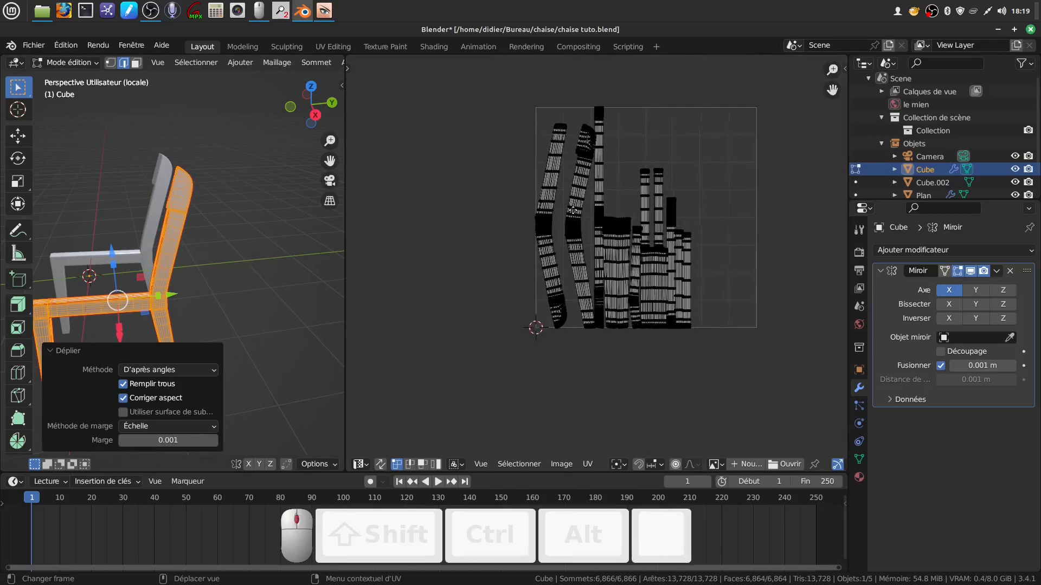
pyautogui.moveTo(586, 258); pyautogui.dragTo(647, 285, button='middle')
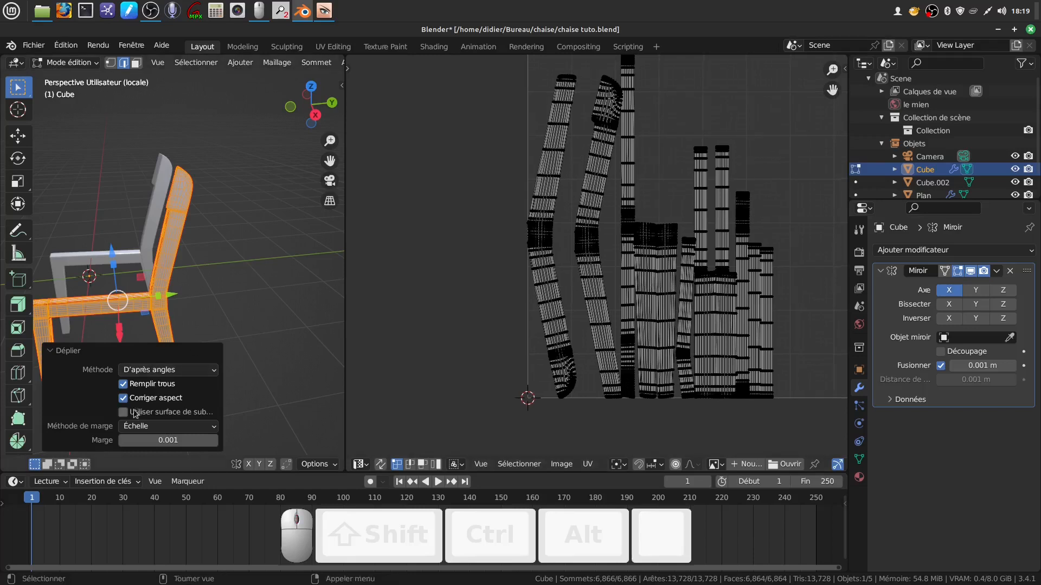
pyautogui.moveTo(140, 446); pyautogui.dragTo(165, 445)
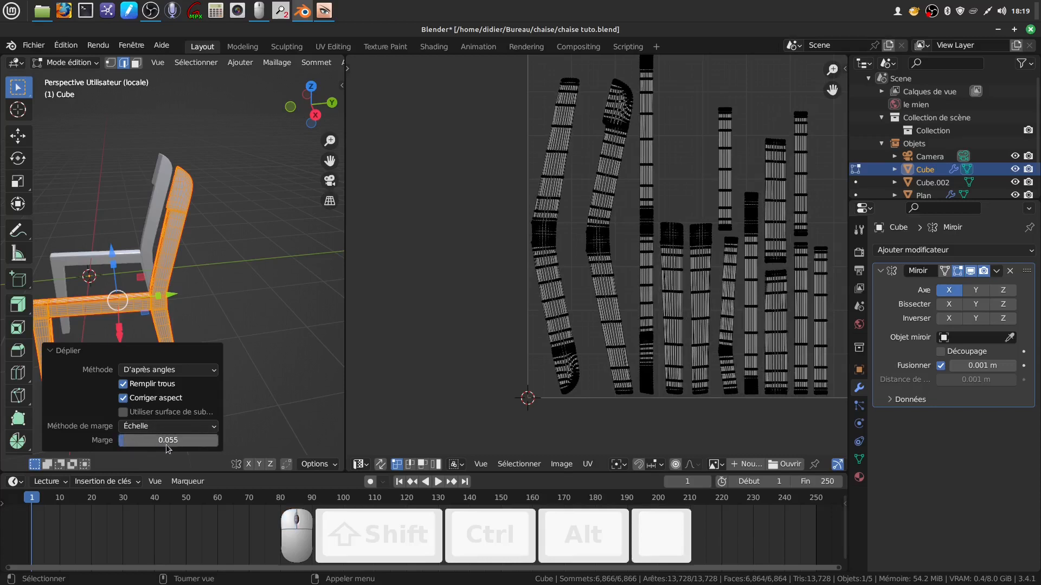
pyautogui.scroll(-3, 503, 318)
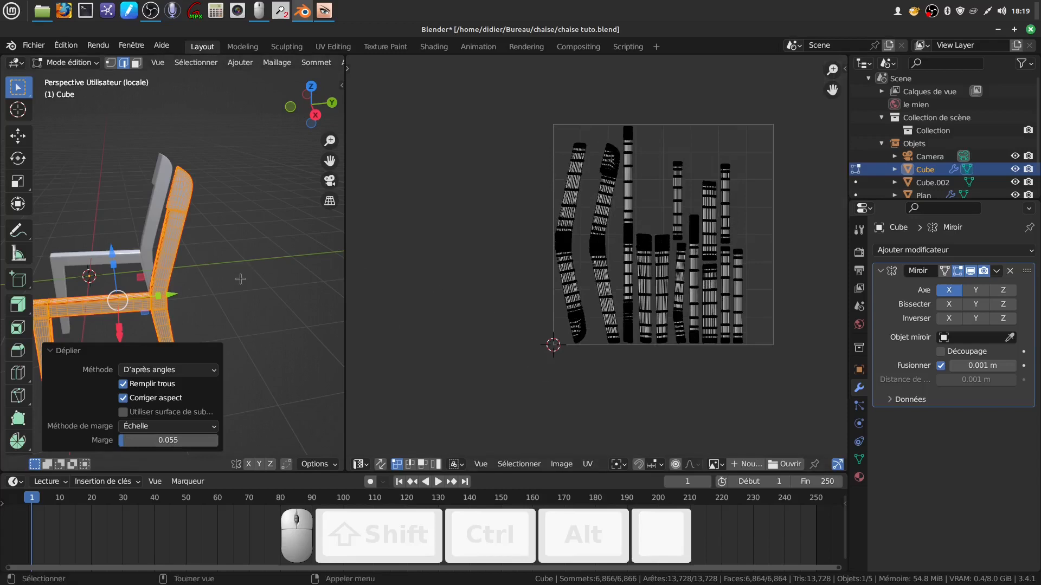
# Step: Return to Object Mode, create a new material for the chair frame and assign an Image Texture to its base color
pyautogui.moveTo(240, 279)
pyautogui.mouseDown(button='middle')
pyautogui.moveTo(292, 265)
pyautogui.moveTo(245, 279)
pyautogui.moveTo(287, 294)
pyautogui.moveTo(247, 290)
pyautogui.mouseUp(button='middle')
pyautogui.press('Tab')
pyautogui.scroll(1, 271, 314)
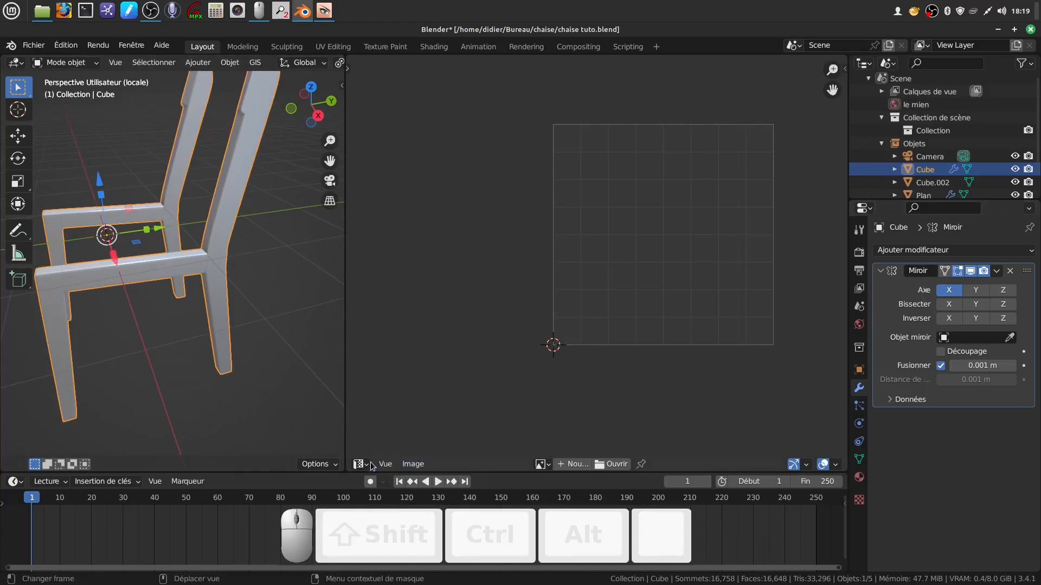
pyautogui.click(859, 477)
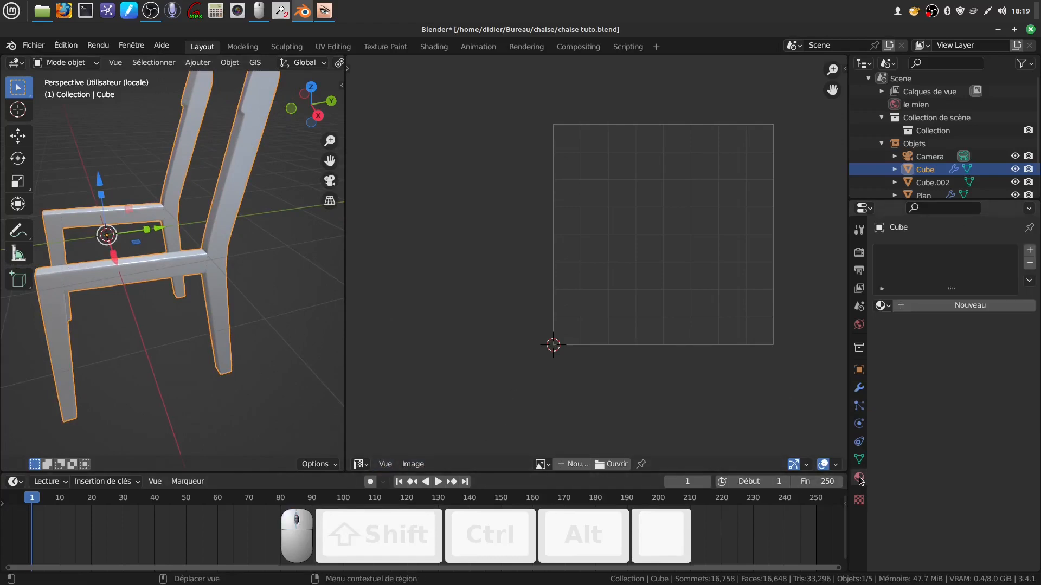
pyautogui.click(952, 307)
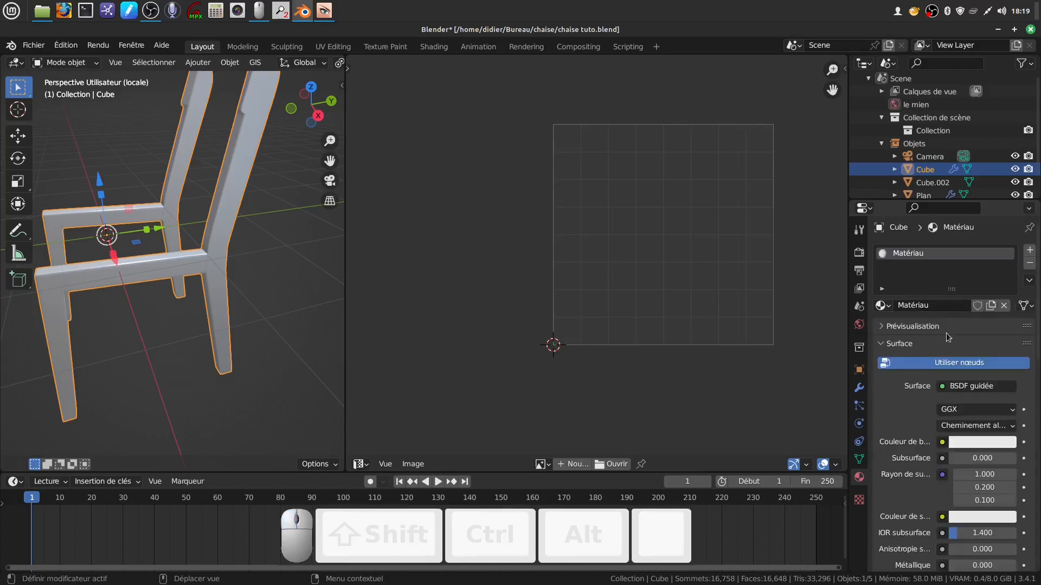
pyautogui.click(943, 445)
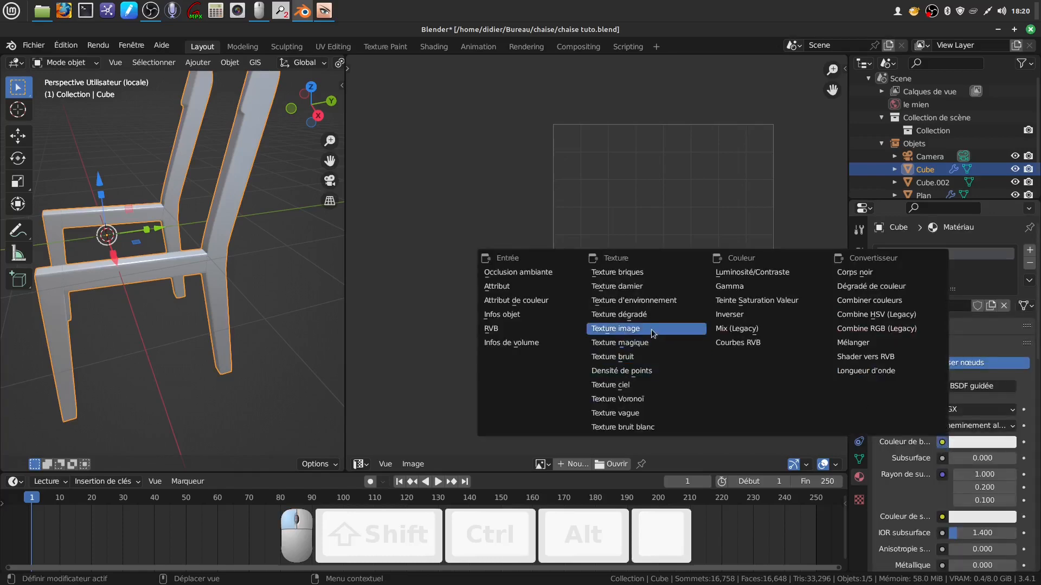
pyautogui.click(618, 329)
# Step: Load bois.jpg from the "moulin de table" folder as the image for the base color texture
pyautogui.scroll(-6, 935, 416)
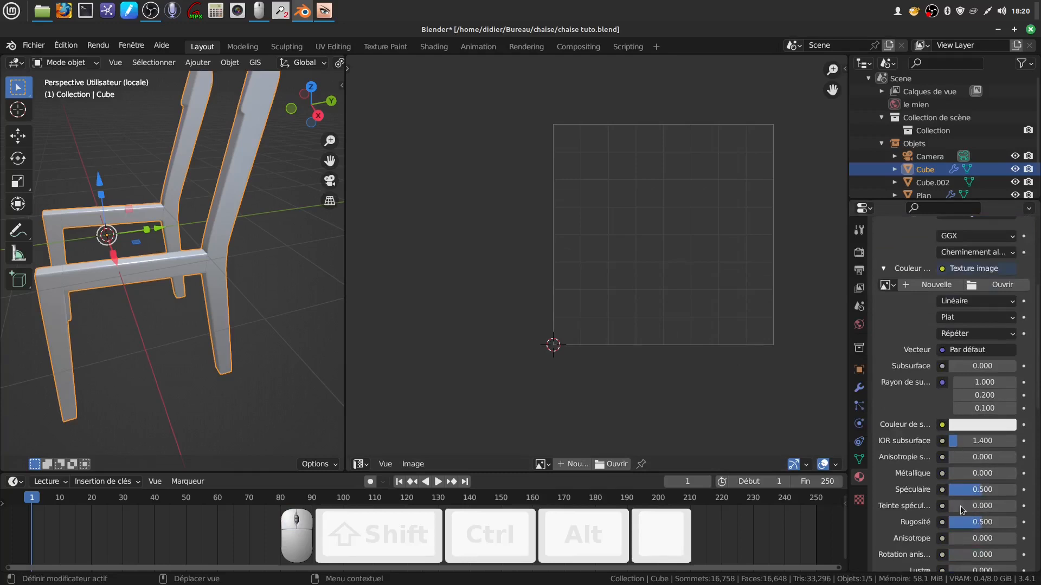
pyautogui.scroll(3, 902, 413)
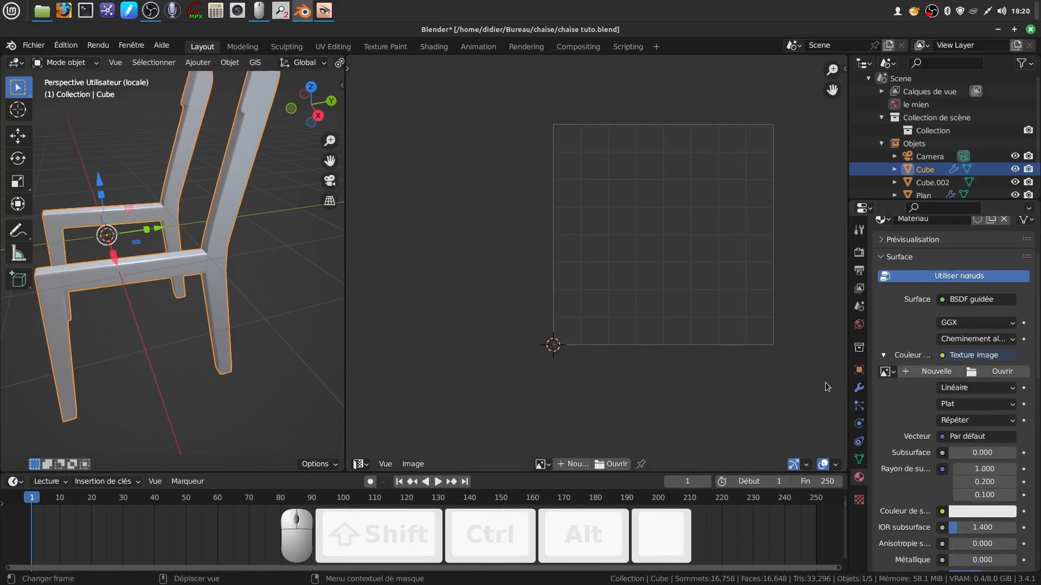
pyautogui.scroll(-2, 927, 389)
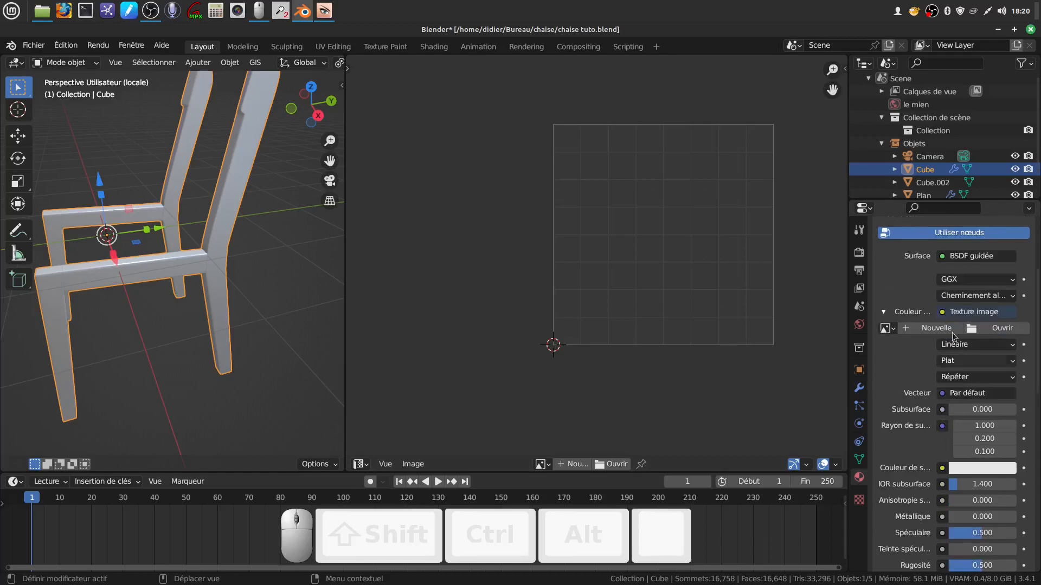
pyautogui.click(975, 332)
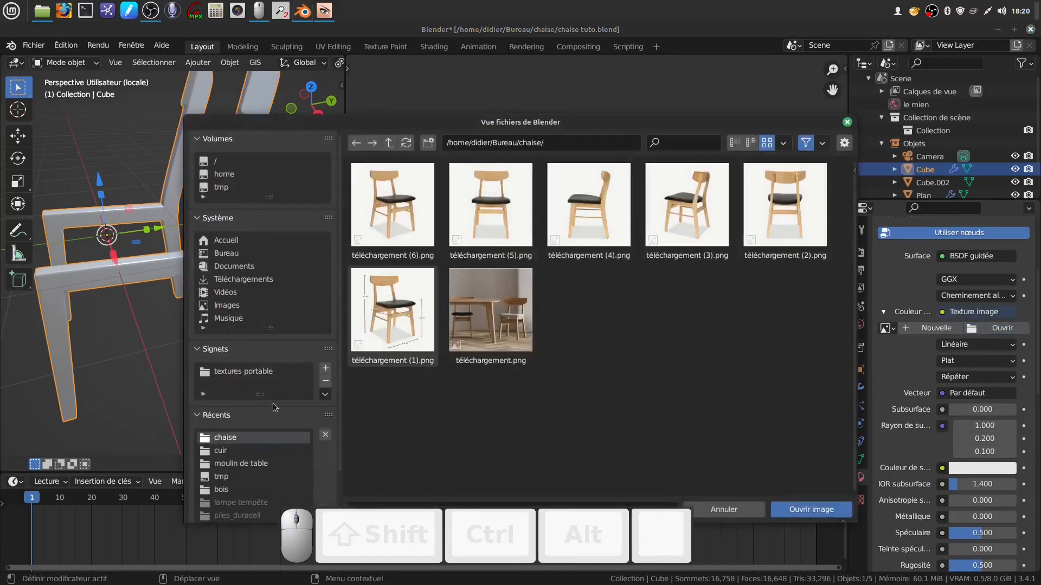
pyautogui.click(265, 464)
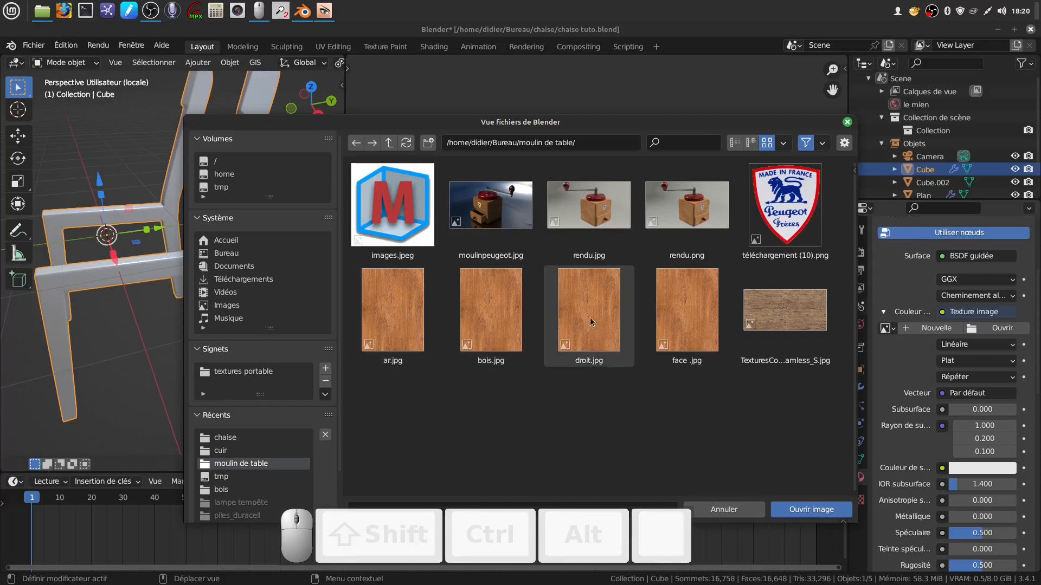
pyautogui.click(678, 333)
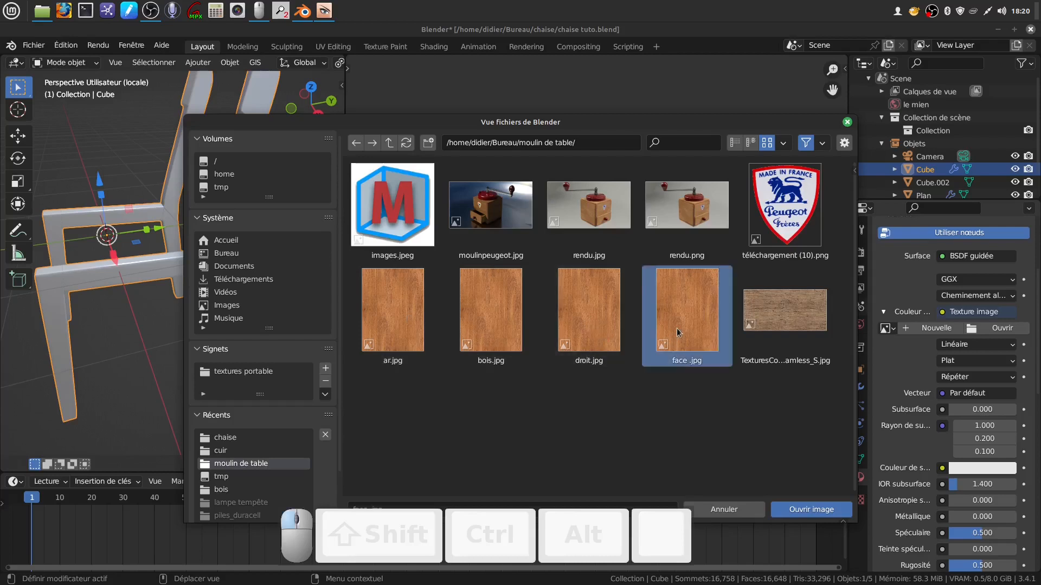
pyautogui.click(506, 331)
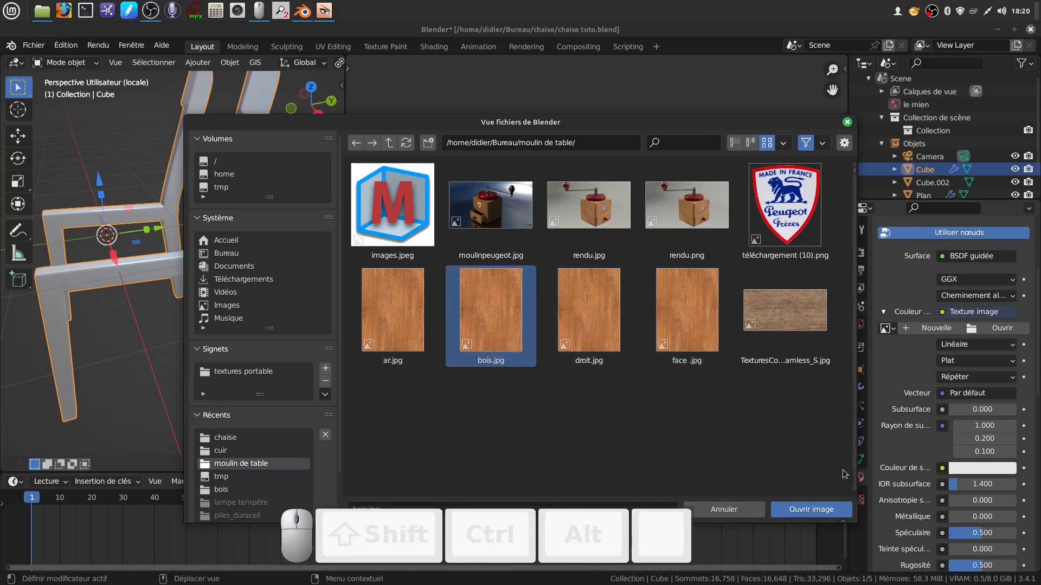
pyautogui.click(812, 510)
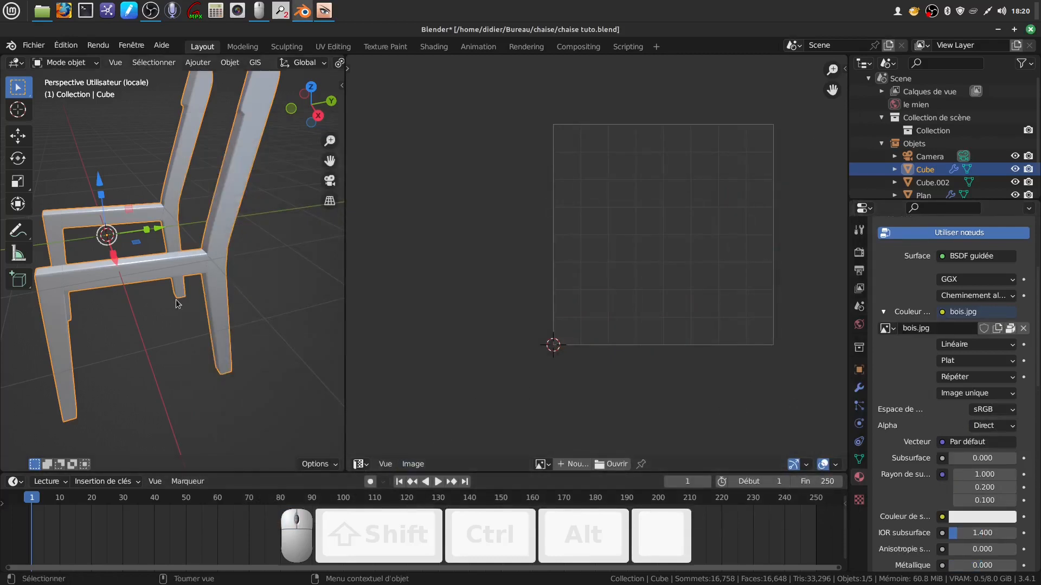
# Step: Enter Edit Mode on the chair frame and unwrap the whole mesh again over the wood image
pyautogui.moveTo(179, 299); pyautogui.dragTo(175, 296, button='middle')
pyautogui.press('Tab')
pyautogui.press('Home')
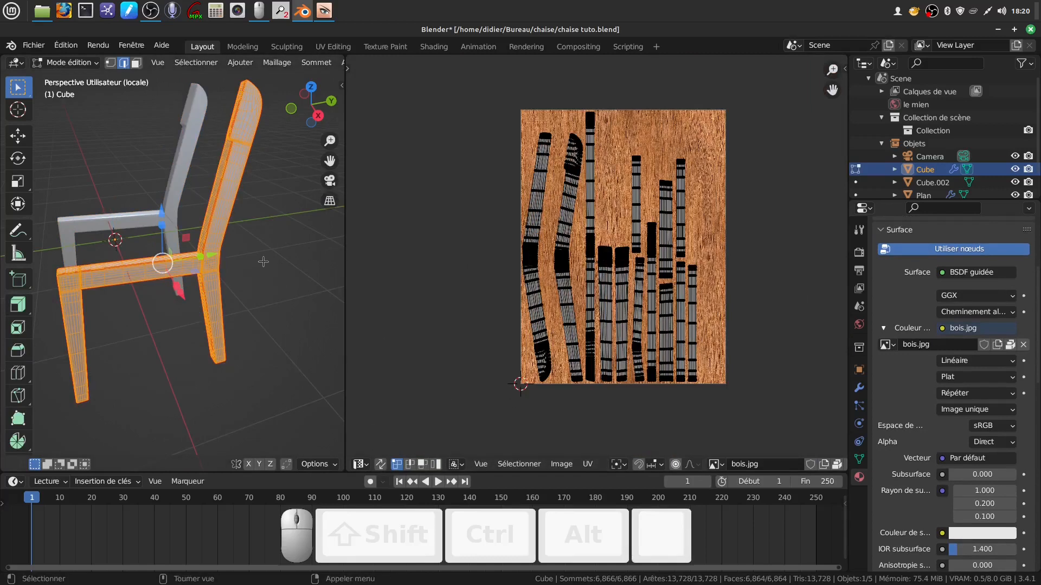
pyautogui.press('u')
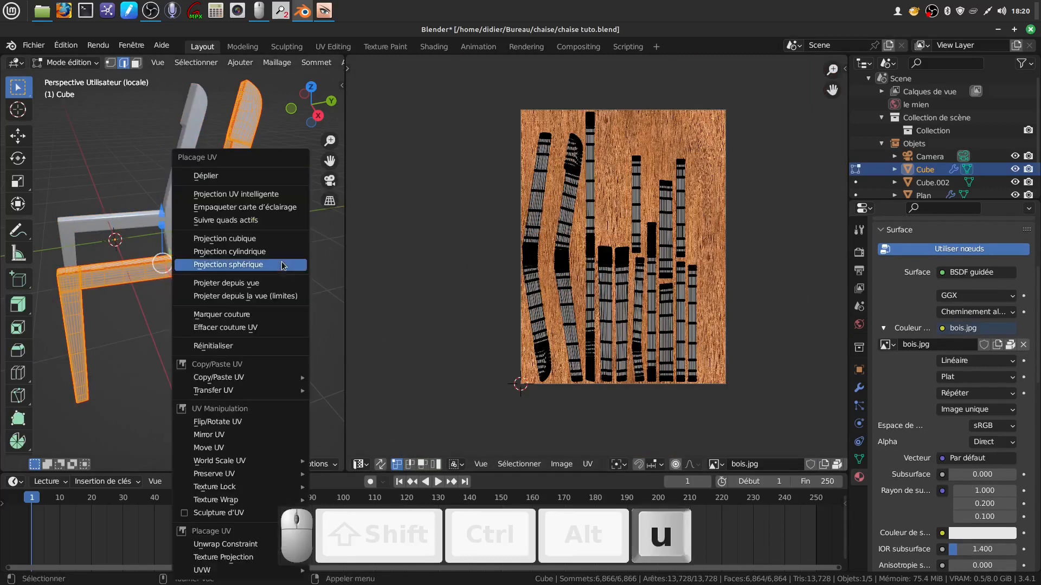
pyautogui.click(275, 177)
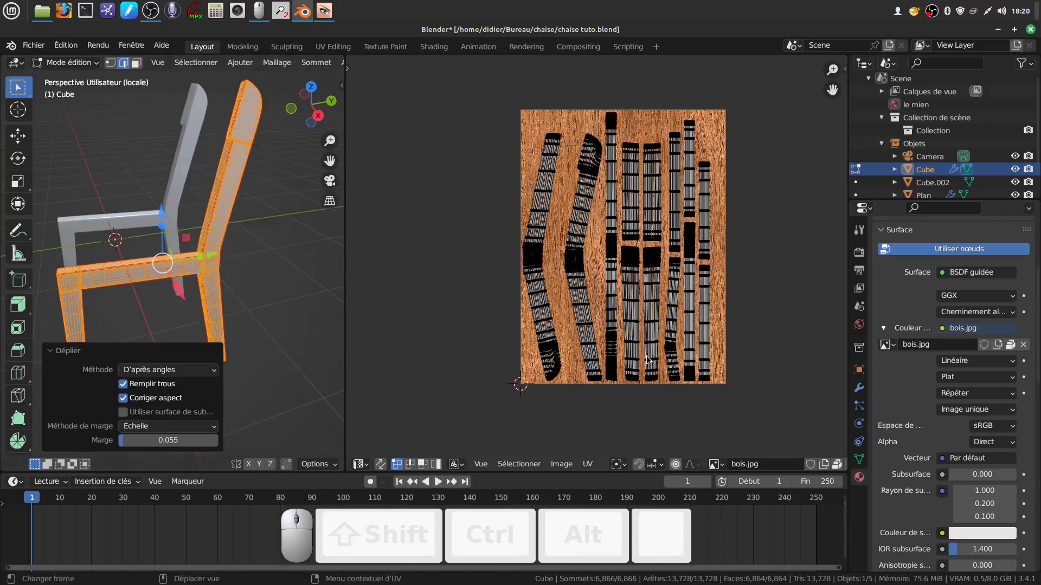
pyautogui.keyDown('shift'); pyautogui.moveTo(649, 359); pyautogui.dragTo(587, 346, button='middle'); pyautogui.keyUp('shift')
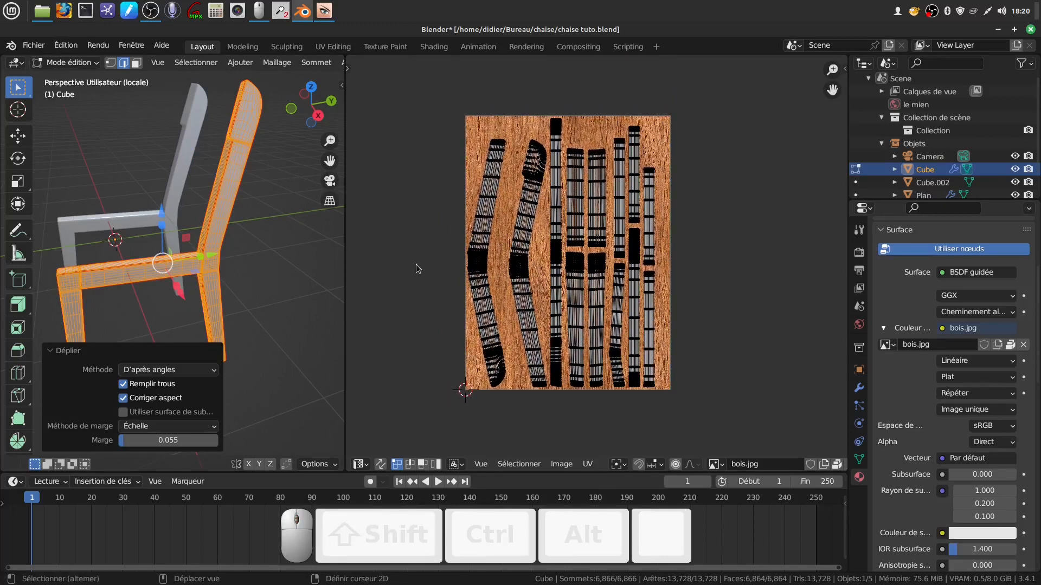
# Step: Return to Object Mode and switch the viewport to Rendered shading to check the wood texture on the chair frame
pyautogui.keyDown('shift'); pyautogui.moveTo(543, 283); pyautogui.dragTo(561, 291, button='middle'); pyautogui.keyUp('shift')
pyautogui.moveTo(212, 293); pyautogui.dragTo(220, 293, button='middle')
pyautogui.press('Tab')
pyautogui.scroll(2, 218, 295)
pyautogui.scroll(-8, 322, 64)
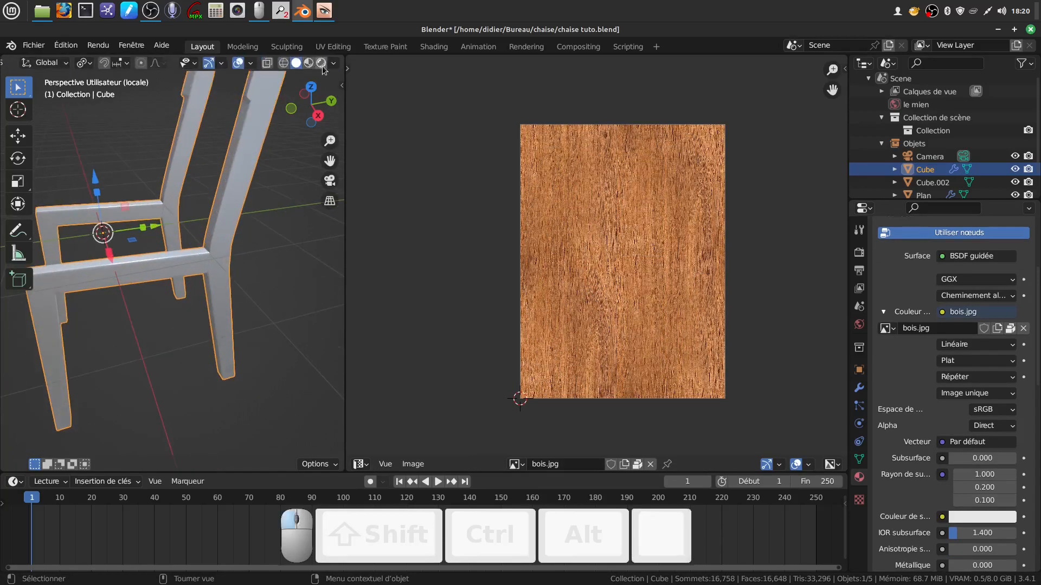
pyautogui.click(321, 63)
pyautogui.moveTo(269, 277)
pyautogui.mouseDown(button='middle')
pyautogui.moveTo(272, 261)
pyautogui.moveTo(226, 229)
pyautogui.moveTo(223, 210)
pyautogui.moveTo(282, 240)
pyautogui.moveTo(225, 257)
pyautogui.moveTo(330, 233)
pyautogui.moveTo(279, 253)
pyautogui.moveTo(171, 236)
pyautogui.mouseUp(button='middle')
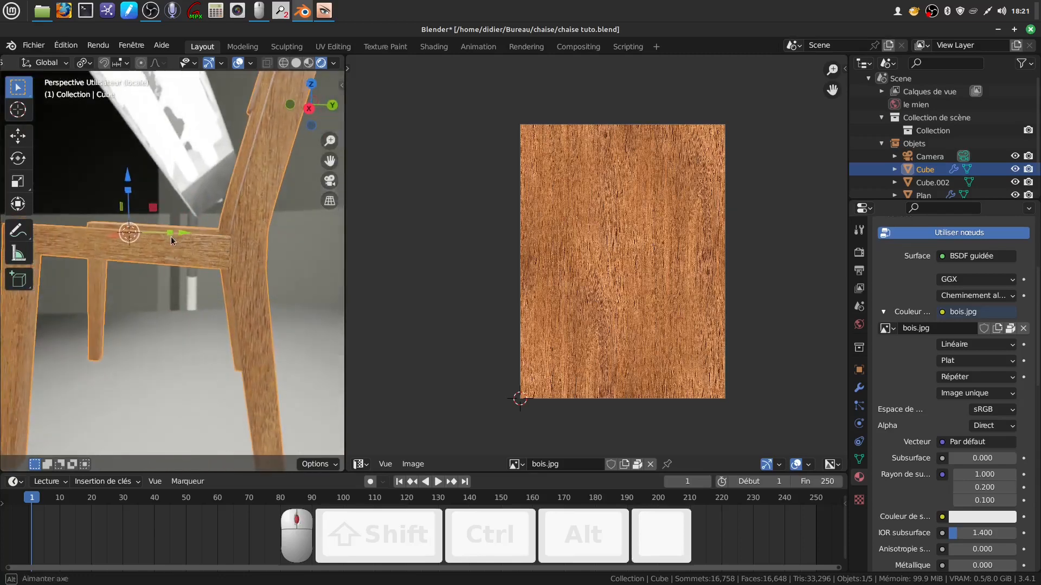
pyautogui.scroll(-2, 172, 234)
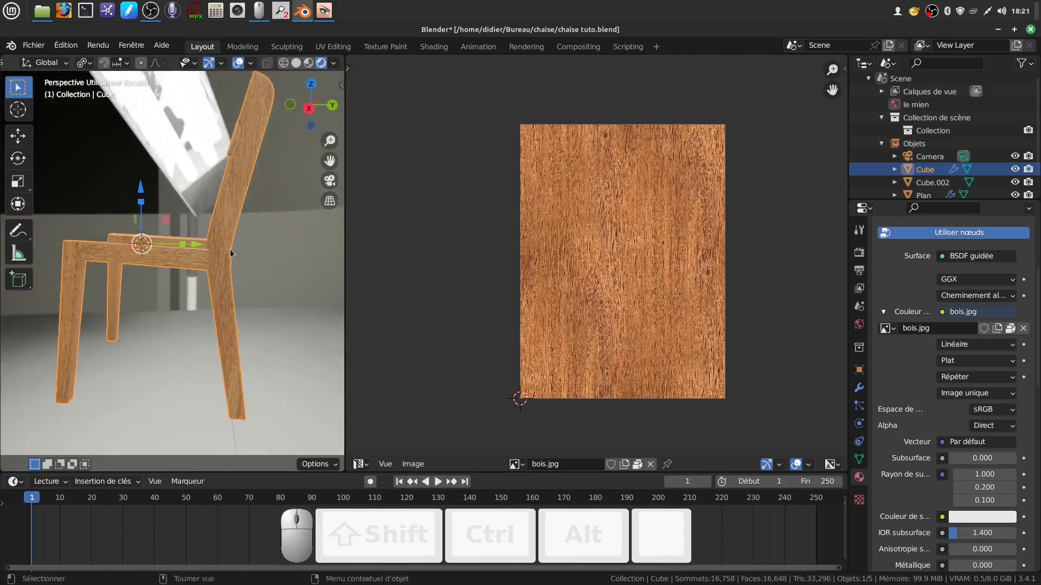
pyautogui.scroll(2, 230, 252)
pyautogui.moveTo(238, 278); pyautogui.dragTo(237, 275, button='middle')
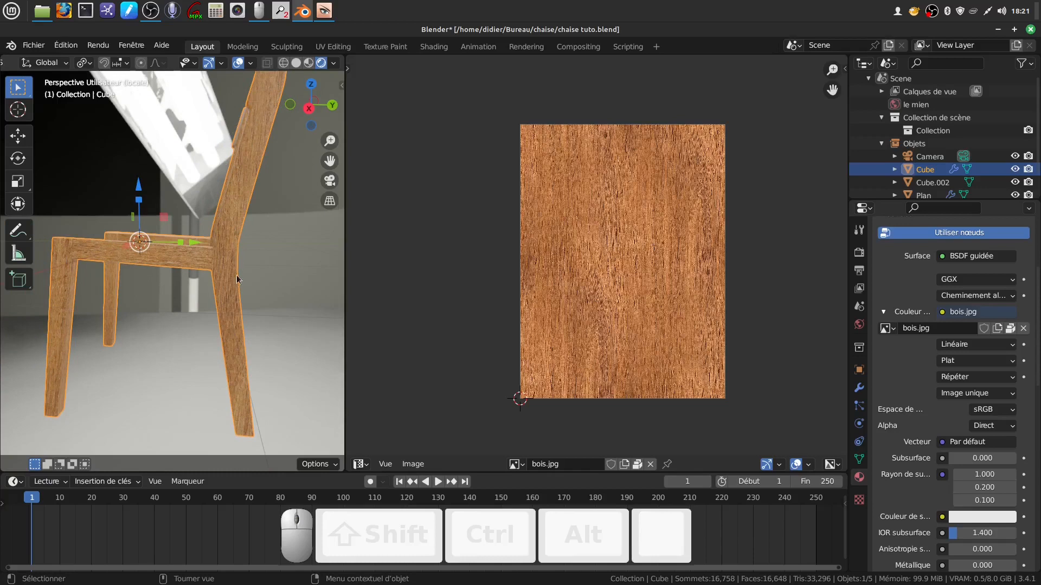
pyautogui.scroll(2, 255, 368)
pyautogui.moveTo(270, 298); pyautogui.dragTo(306, 286, button='middle')
# Step: Enter Edit Mode on the chair frame, then widen the 3D viewport and display it in Solid shading
pyautogui.press('Tab')
pyautogui.moveTo(196, 279); pyautogui.dragTo(239, 310, button='middle')
pyautogui.scroll(3, 239, 310)
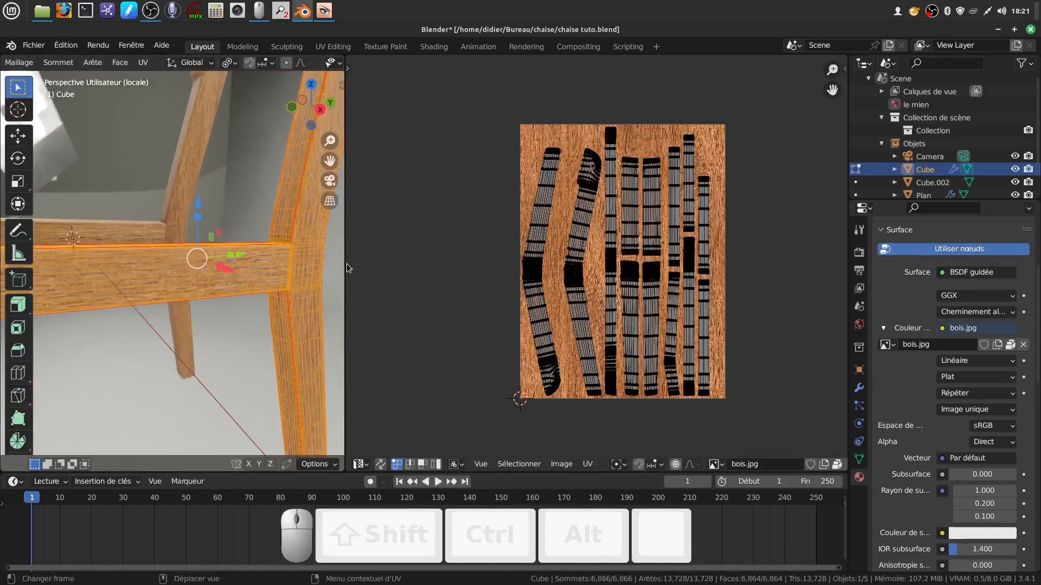
pyautogui.moveTo(346, 263); pyautogui.dragTo(509, 264)
pyautogui.scroll(-3, 466, 65)
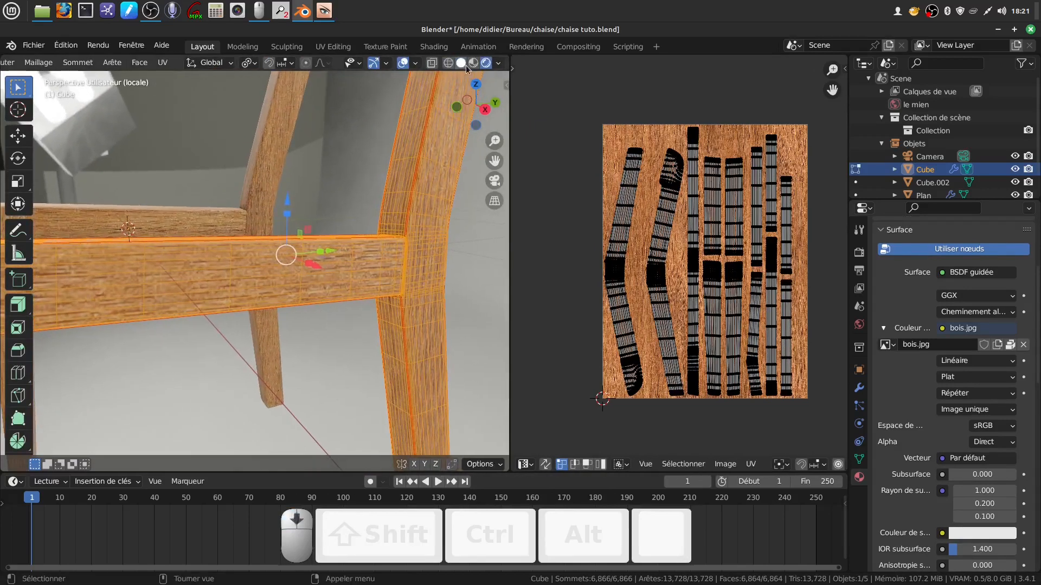
pyautogui.click(460, 62)
# Step: Examine the mesh and marked seams along the chair frame's rear post up to its top end
pyautogui.keyDown('shift'); pyautogui.moveTo(427, 217); pyautogui.dragTo(292, 209, button='middle'); pyautogui.keyUp('shift')
pyautogui.moveTo(339, 248); pyautogui.dragTo(261, 234, button='middle')
pyautogui.keyDown('shift'); pyautogui.moveTo(261, 234); pyautogui.dragTo(277, 108, button='middle'); pyautogui.keyUp('shift')
pyautogui.scroll(2, 293, 298)
pyautogui.scroll(-3, 332, 217)
pyautogui.keyDown('shift'); pyautogui.moveTo(299, 224); pyautogui.dragTo(347, 111, button='middle'); pyautogui.keyUp('shift')
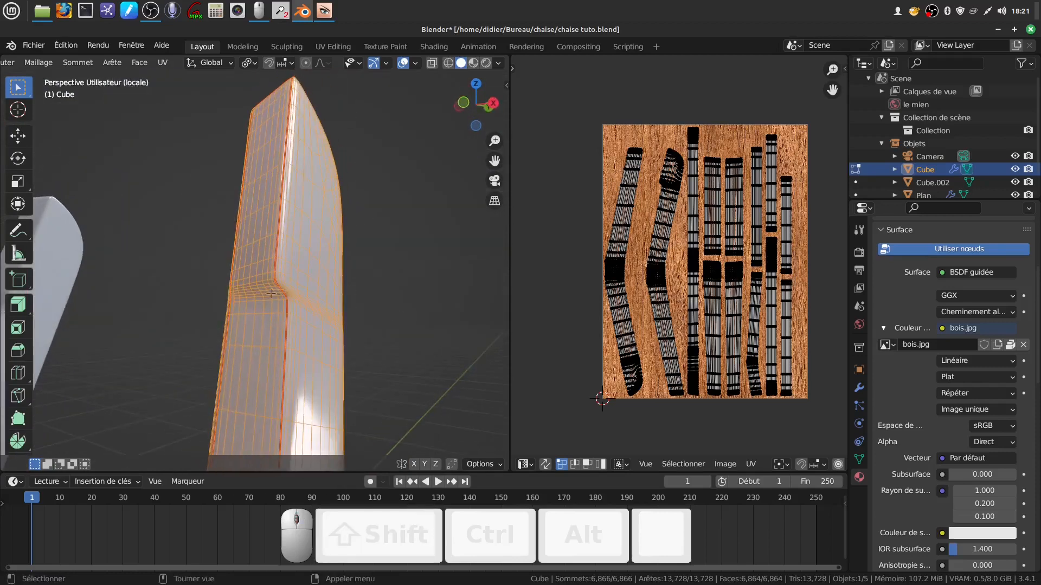
pyautogui.scroll(-4, 271, 294)
pyautogui.scroll(-3, 277, 291)
pyautogui.keyDown('shift'); pyautogui.moveTo(311, 262); pyautogui.dragTo(374, 137, button='middle'); pyautogui.keyUp('shift')
pyautogui.moveTo(354, 204); pyautogui.dragTo(351, 214, button='middle')
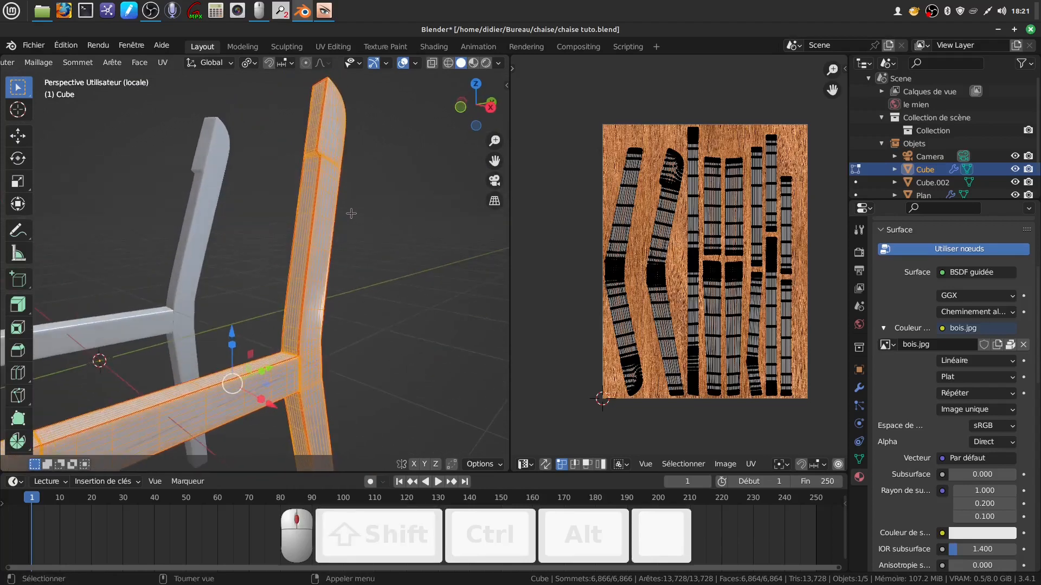
# Step: Leave Edit Mode and display the whole chair frame in Rendered shading
pyautogui.press('Tab')
pyautogui.scroll(-3, 355, 287)
pyautogui.moveTo(341, 313)
pyautogui.keyDown('shift'); pyautogui.mouseDown(button='middle')
pyautogui.moveTo(365, 256)
pyautogui.moveTo(372, 263)
pyautogui.mouseUp(button='middle'); pyautogui.keyUp('shift')
pyautogui.scroll(-5, 475, 63)
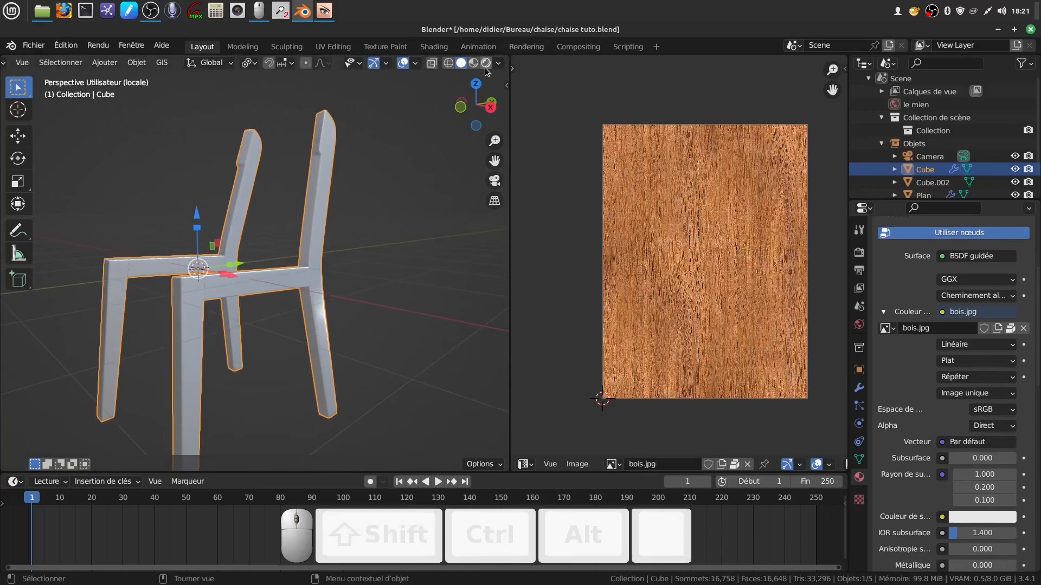
pyautogui.click(486, 63)
pyautogui.moveTo(372, 216); pyautogui.dragTo(323, 206, button='middle')
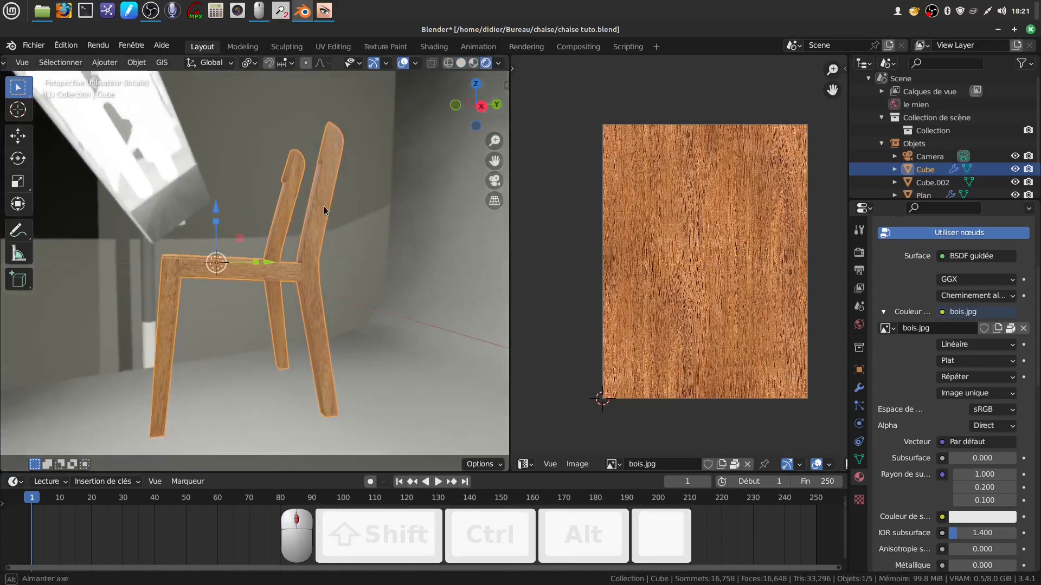
# Step: Examine the wood grain on the frame's side rail and rear post, including with the frame deselected
pyautogui.scroll(4, 317, 312)
pyautogui.moveTo(317, 311); pyautogui.dragTo(285, 311, button='middle')
pyautogui.moveTo(313, 275); pyautogui.dragTo(408, 211, button='middle')
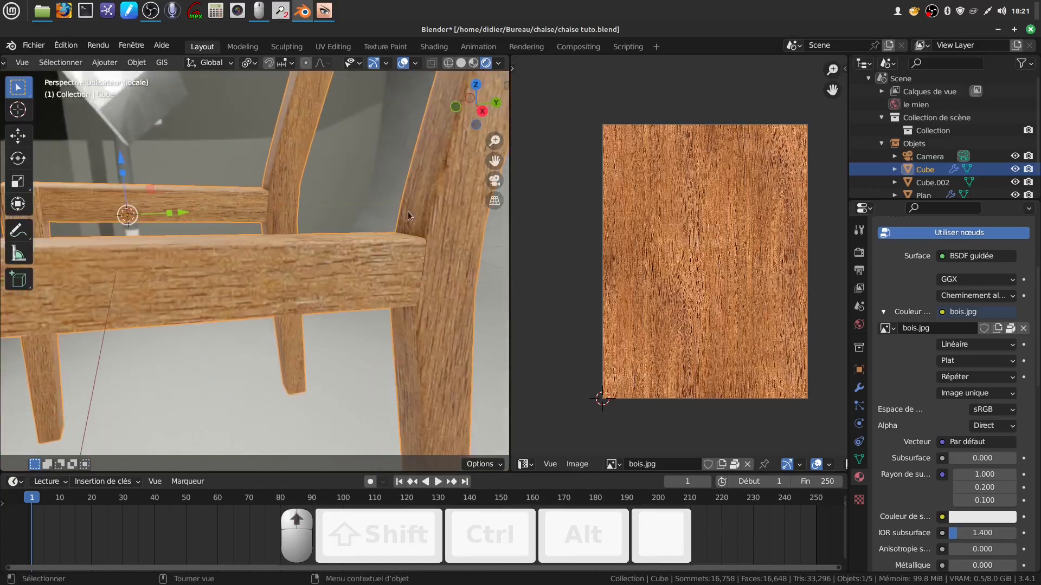
pyautogui.keyDown('shift'); pyautogui.moveTo(463, 106); pyautogui.dragTo(289, 262, button='middle'); pyautogui.keyUp('shift')
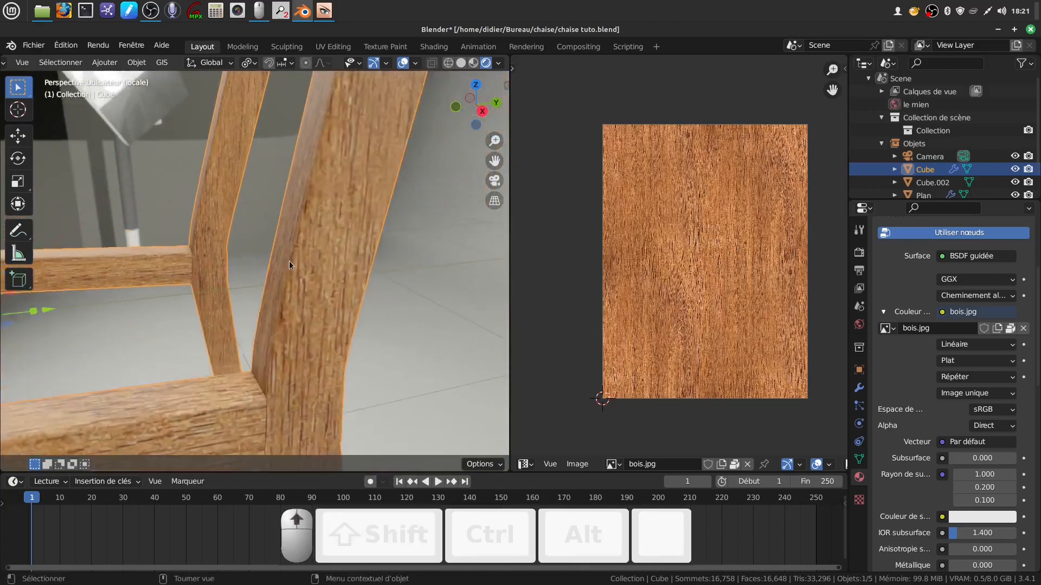
pyautogui.scroll(2, 336, 249)
pyautogui.moveTo(332, 217); pyautogui.dragTo(392, 233, button='middle')
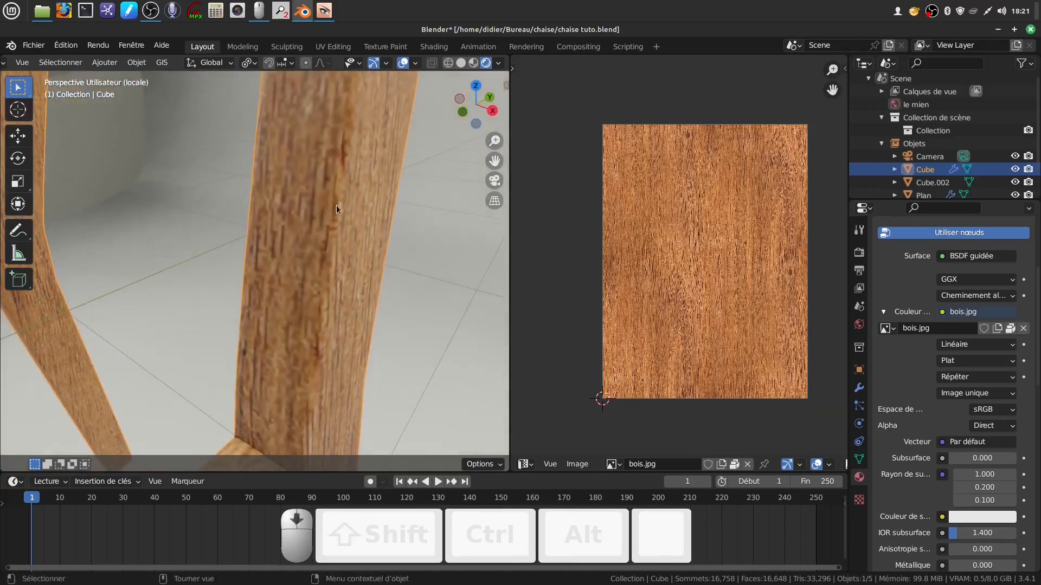
pyautogui.scroll(-6, 336, 229)
pyautogui.keyDown('shift'); pyautogui.moveTo(328, 242); pyautogui.dragTo(359, 205, button='middle'); pyautogui.keyUp('shift')
pyautogui.click(363, 248)
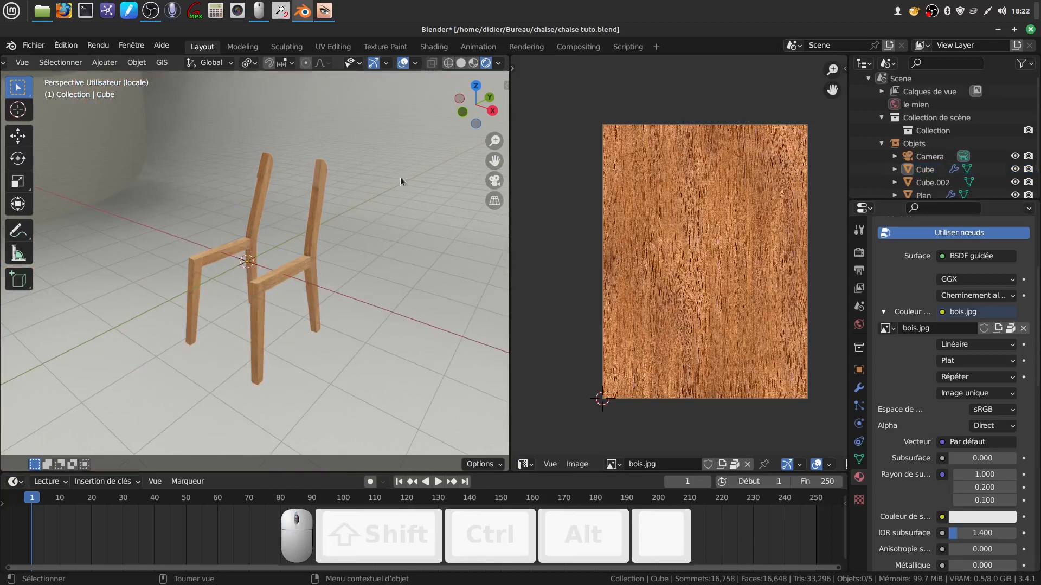
pyautogui.scroll(2, 376, 285)
pyautogui.scroll(-2, 381, 223)
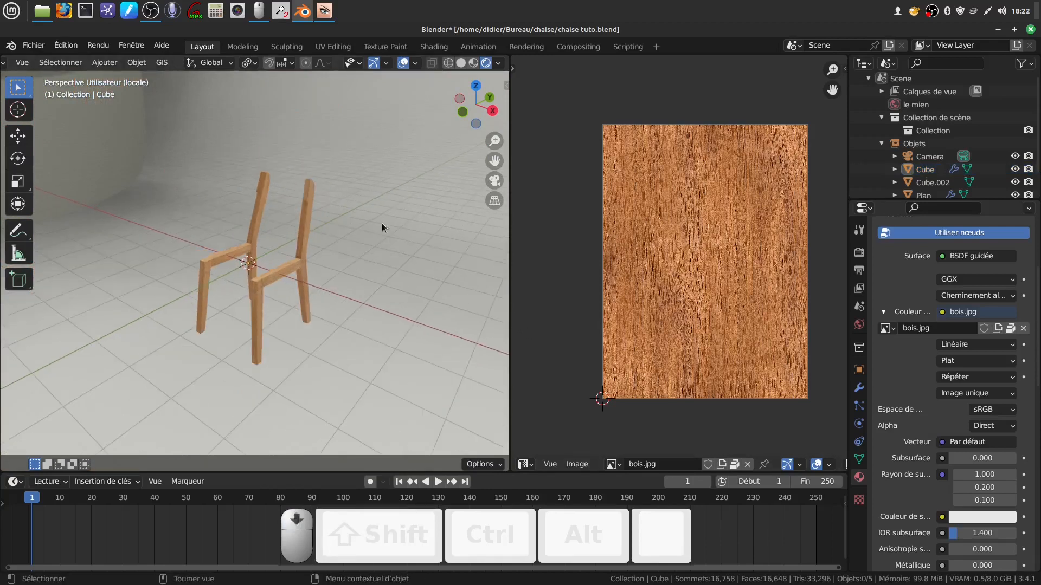
pyautogui.keyDown('shift'); pyautogui.moveTo(392, 229); pyautogui.dragTo(366, 246, button='middle'); pyautogui.keyUp('shift')
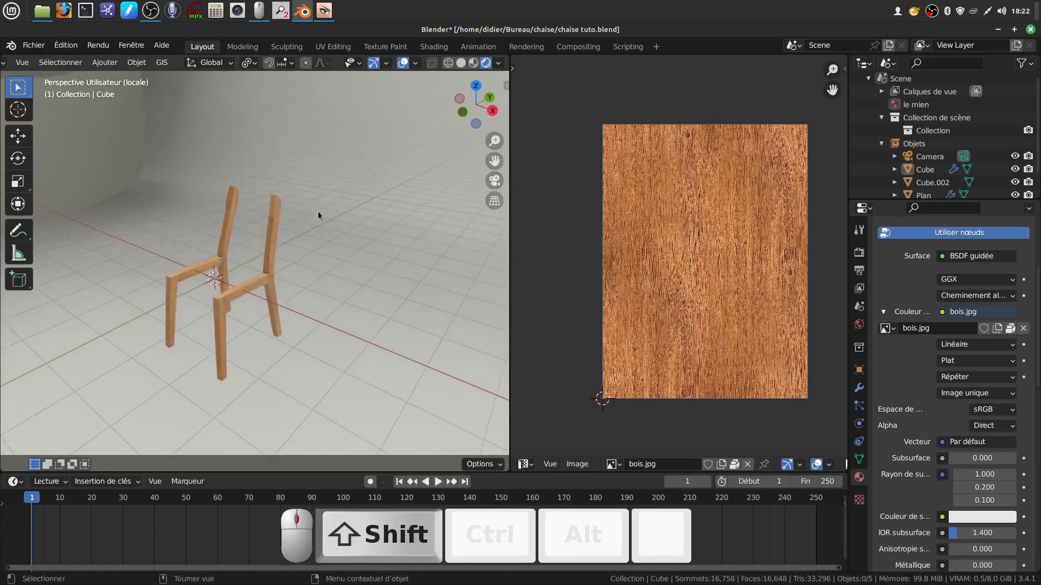
# Step: Select the chair frame and leave local view to show the rest of the chair and the reference image
pyautogui.click(272, 250)
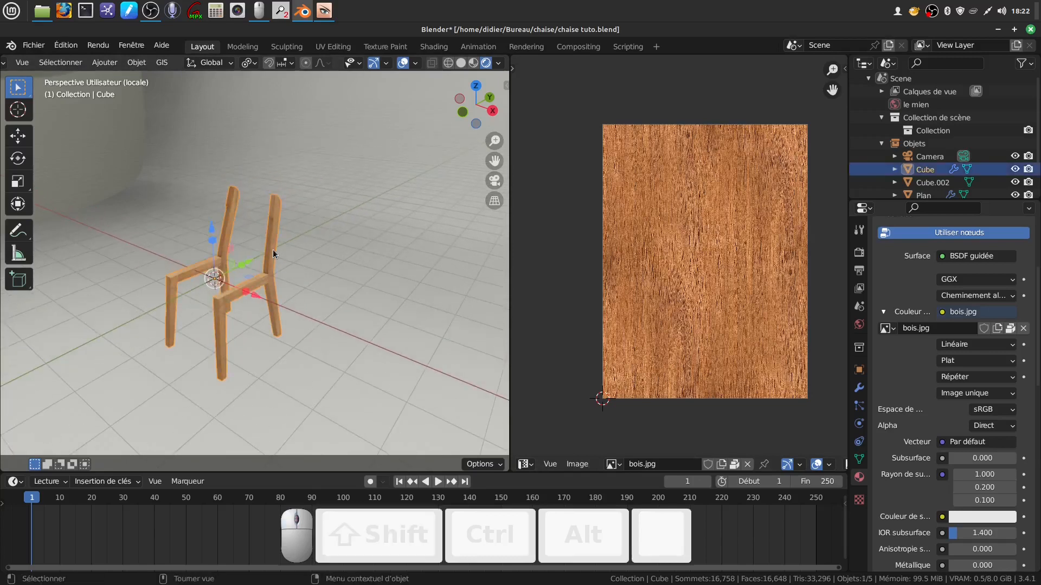
pyautogui.press('KP_Divide')
pyautogui.scroll(4, 274, 248)
pyautogui.keyDown('shift'); pyautogui.moveTo(274, 249); pyautogui.dragTo(199, 319, button='middle'); pyautogui.keyUp('shift')
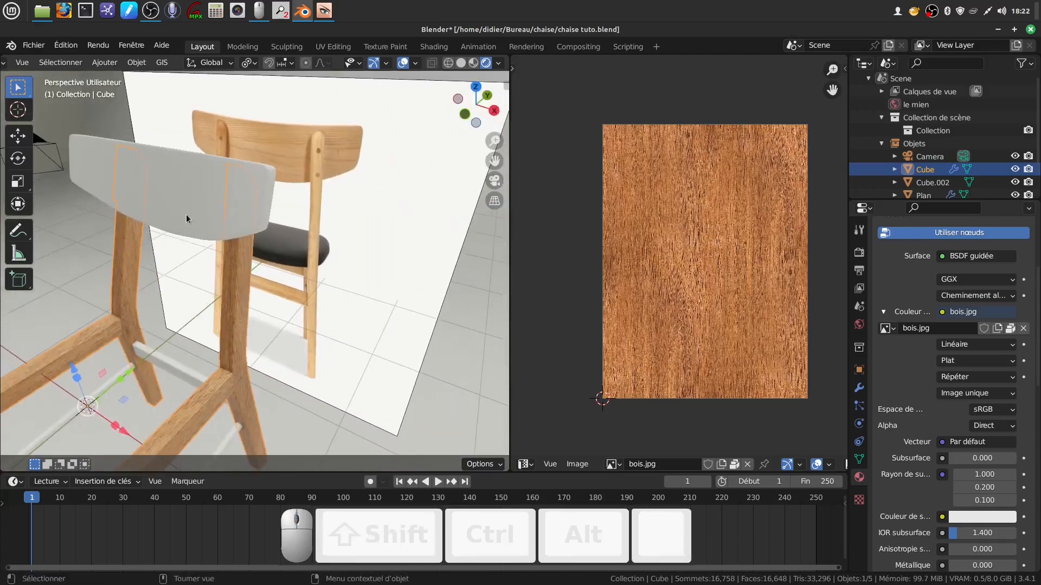
# Step: Assign the frame's existing wood material, Matériau, to the backrest and make it an independent copy
pyautogui.click(186, 213)
pyautogui.moveTo(279, 218)
pyautogui.mouseDown(button='middle')
pyautogui.moveTo(242, 228)
pyautogui.moveTo(261, 220)
pyautogui.mouseUp(button='middle')
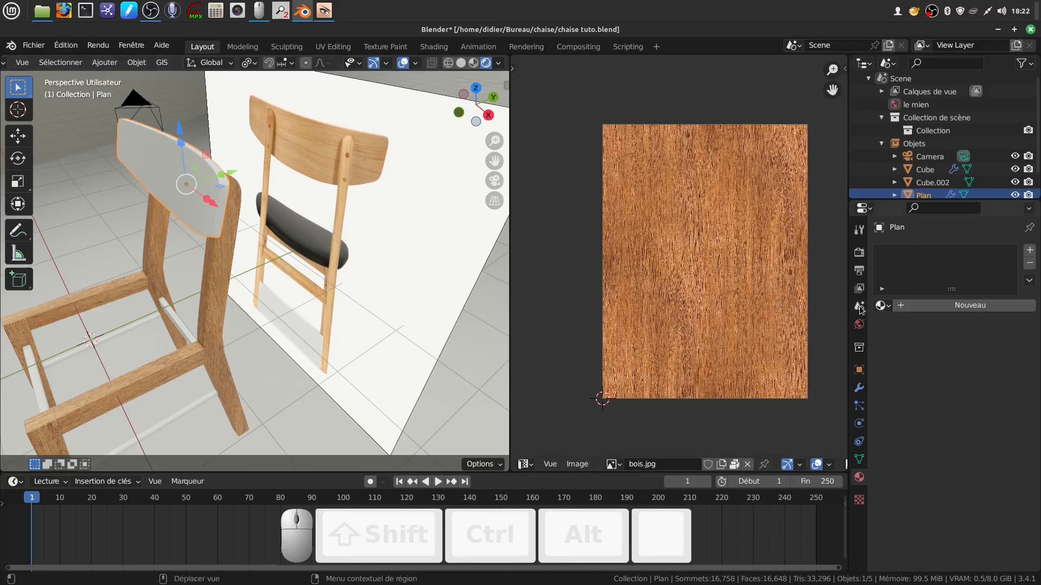
pyautogui.click(888, 305)
pyautogui.click(811, 326)
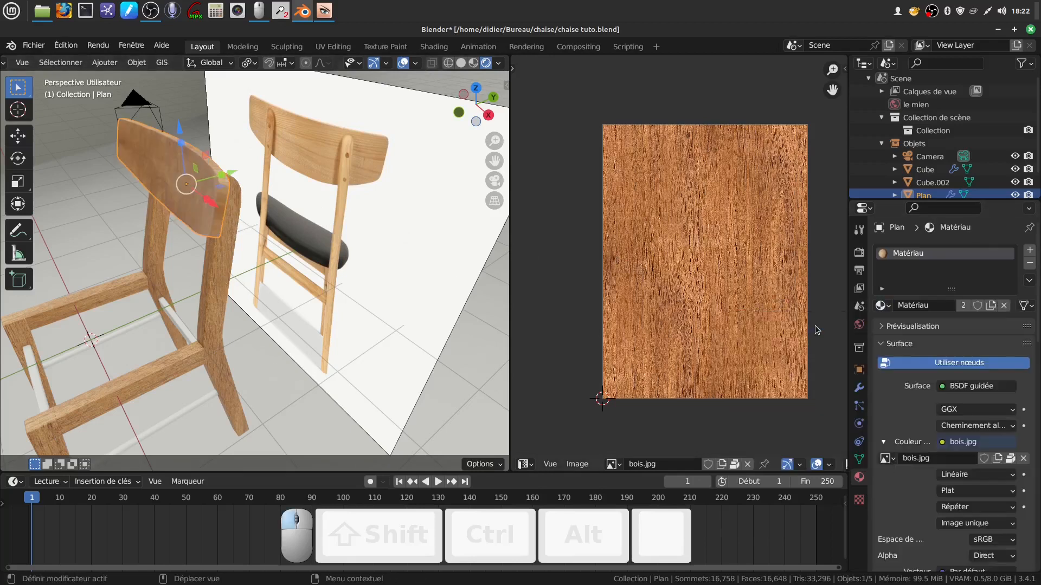
pyautogui.click(991, 306)
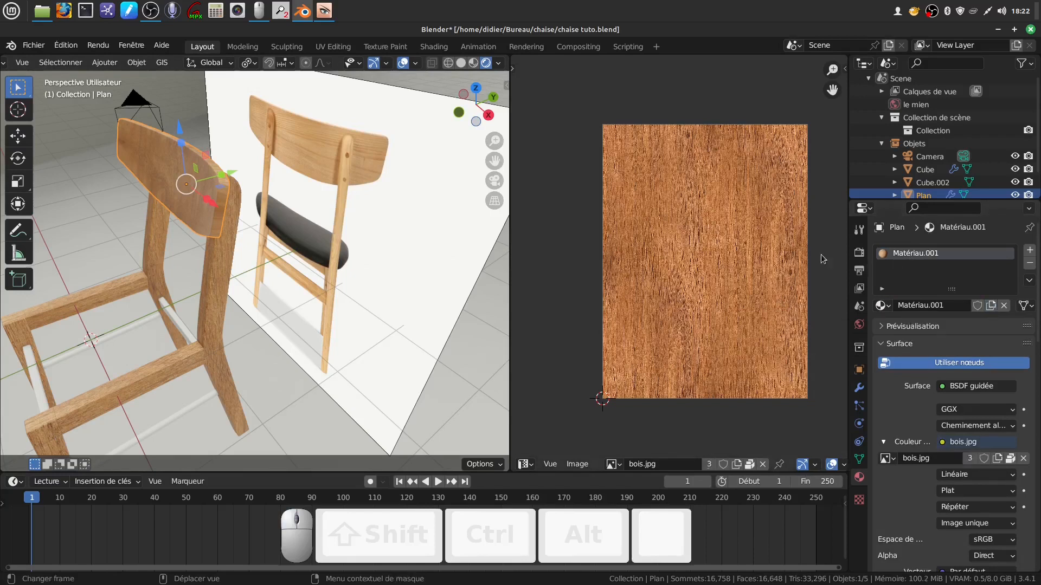
# Step: Apply the Subdivision and Simple Deform modifiers on the backrest
pyautogui.press('Tab')
pyautogui.moveTo(274, 233); pyautogui.dragTo(284, 229, button='middle')
pyautogui.press('Tab')
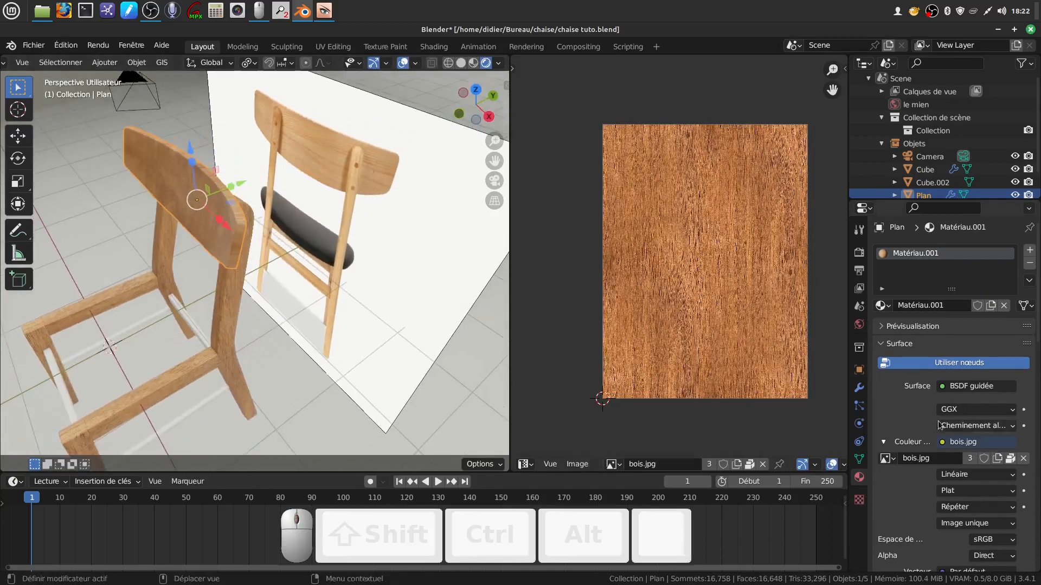
pyautogui.click(859, 388)
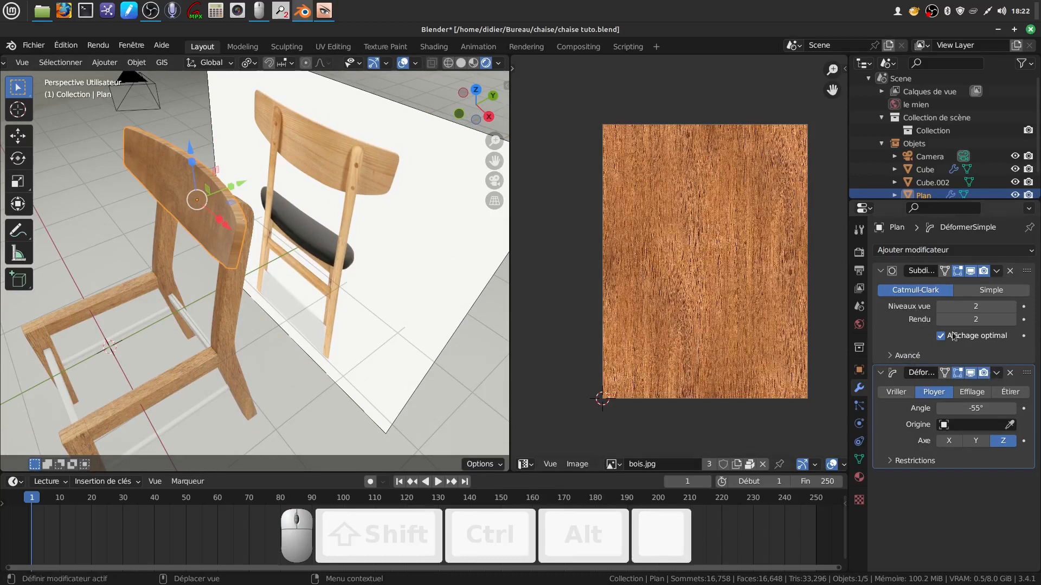
pyautogui.click(996, 271)
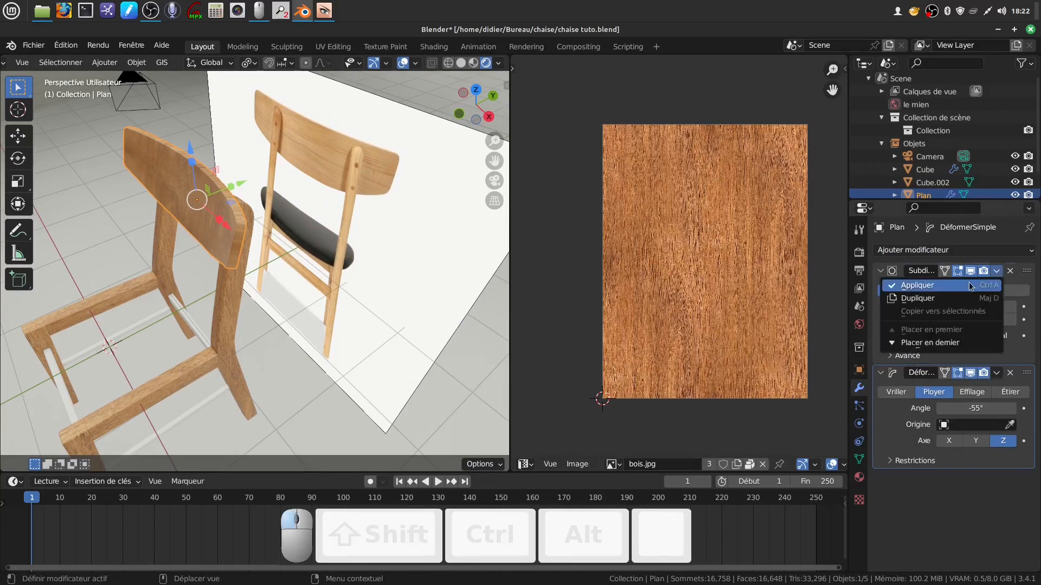
pyautogui.click(972, 285)
pyautogui.click(997, 271)
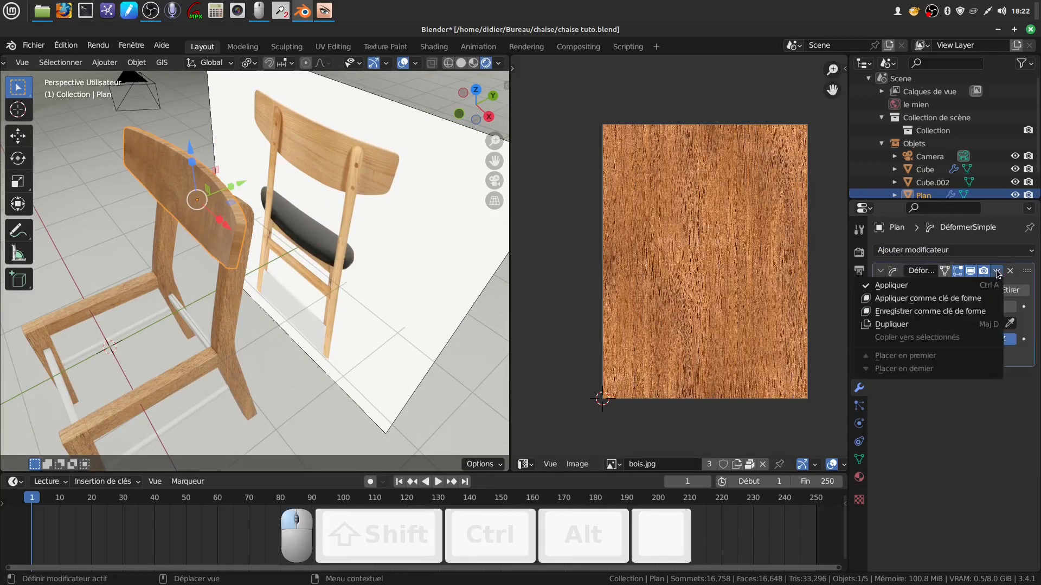
pyautogui.click(951, 289)
# Step: Enter Edit Mode on the backrest, select its whole mesh and unwrap it with Cube Projection
pyautogui.scroll(3, 387, 290)
pyautogui.moveTo(324, 253); pyautogui.dragTo(336, 329, button='middle')
pyautogui.scroll(-1, 330, 242)
pyautogui.press('Tab')
pyautogui.press('Tab')
pyautogui.scroll(-4, 363, 257)
pyautogui.press('Tab')
pyautogui.press('a')
pyautogui.press('a')
pyautogui.press('a')
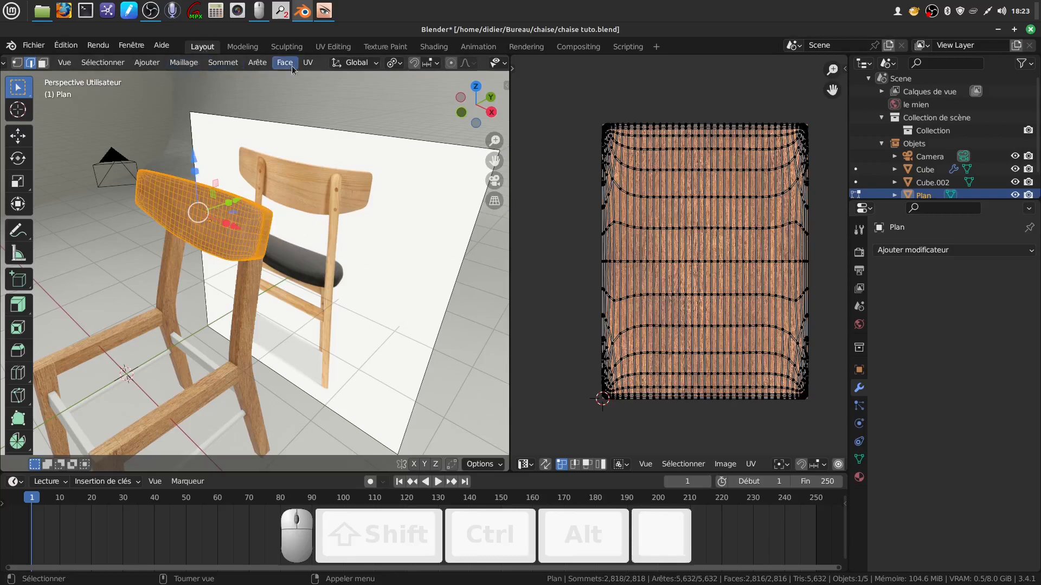
pyautogui.press('u')
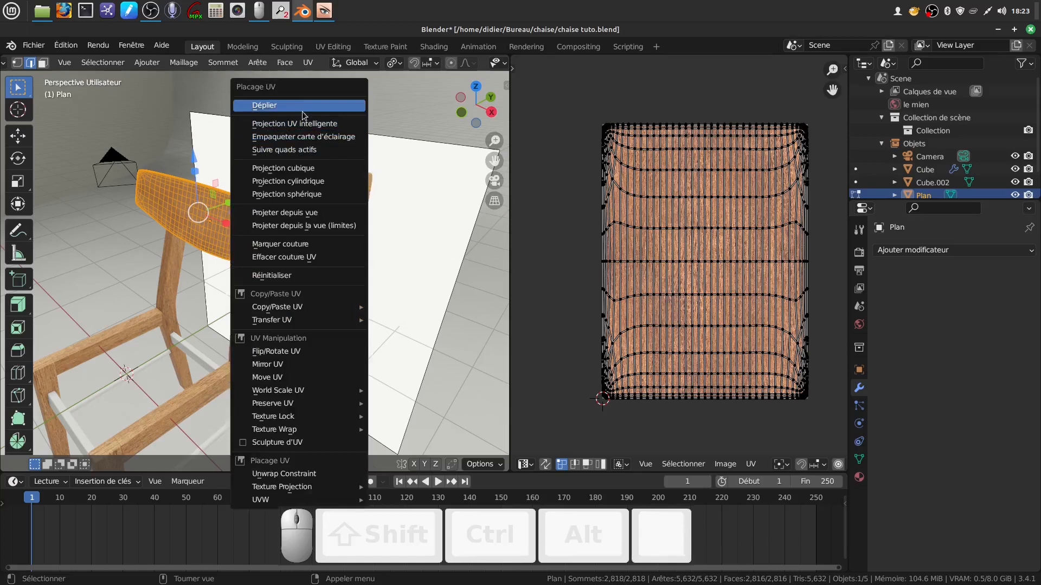
pyautogui.click(319, 172)
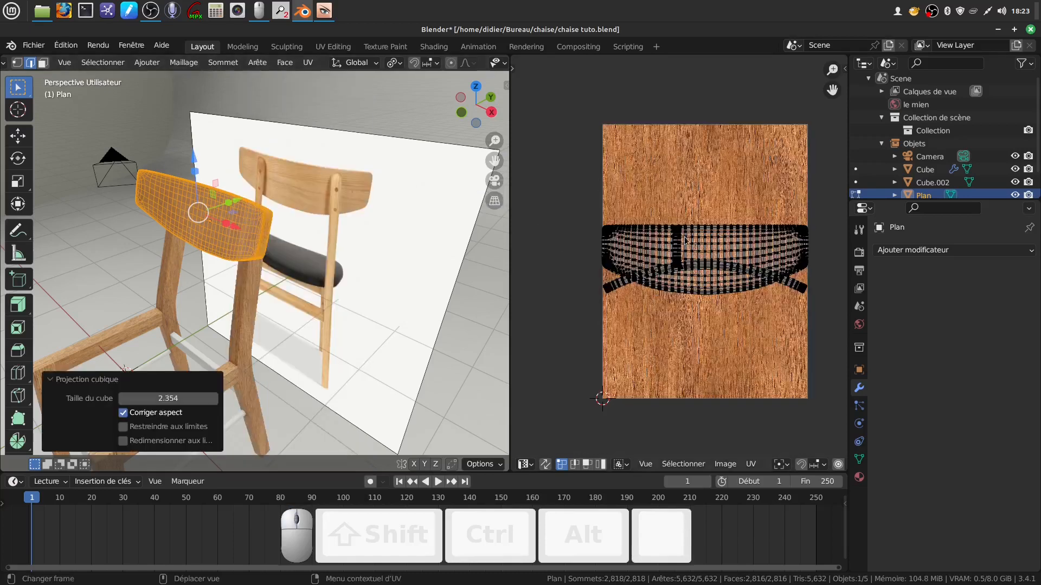
# Step: Select all the backrest UVs, rotate them about 89° and scale them up by about 1.29 over the wood image
pyautogui.moveTo(587, 194); pyautogui.dragTo(825, 325)
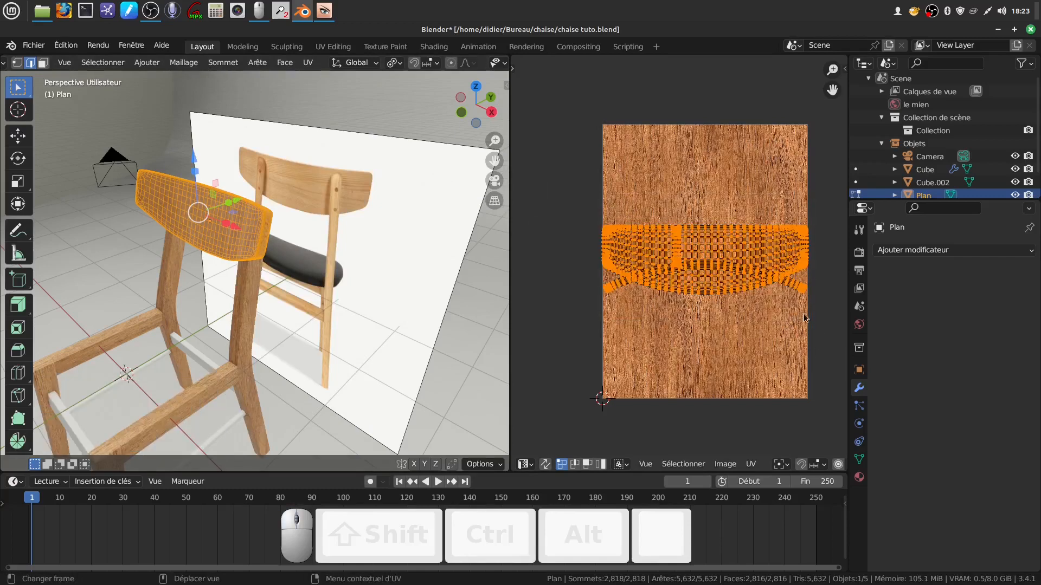
pyautogui.press('r')
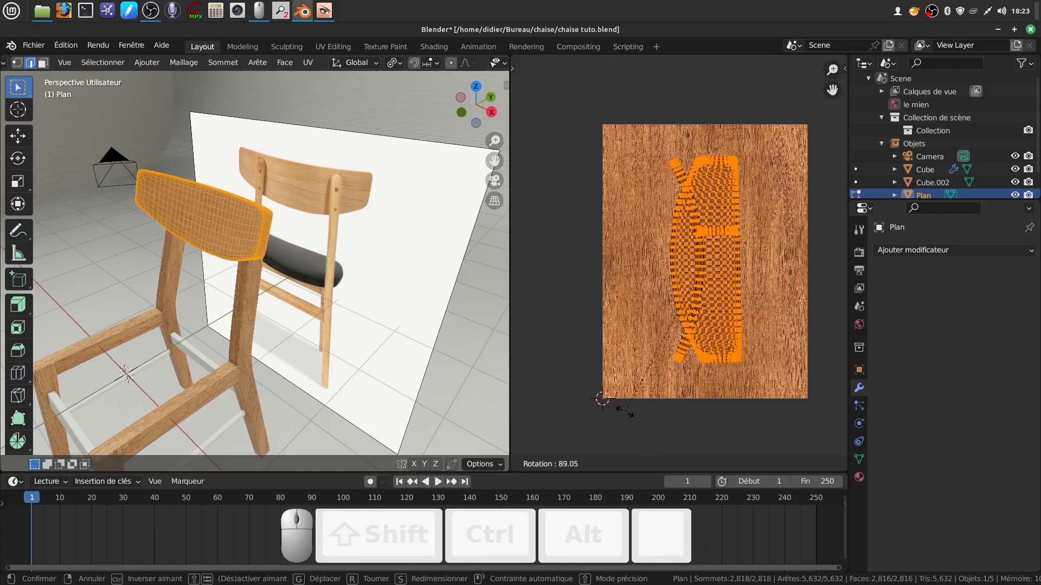
pyautogui.click(625, 410)
pyautogui.press('s')
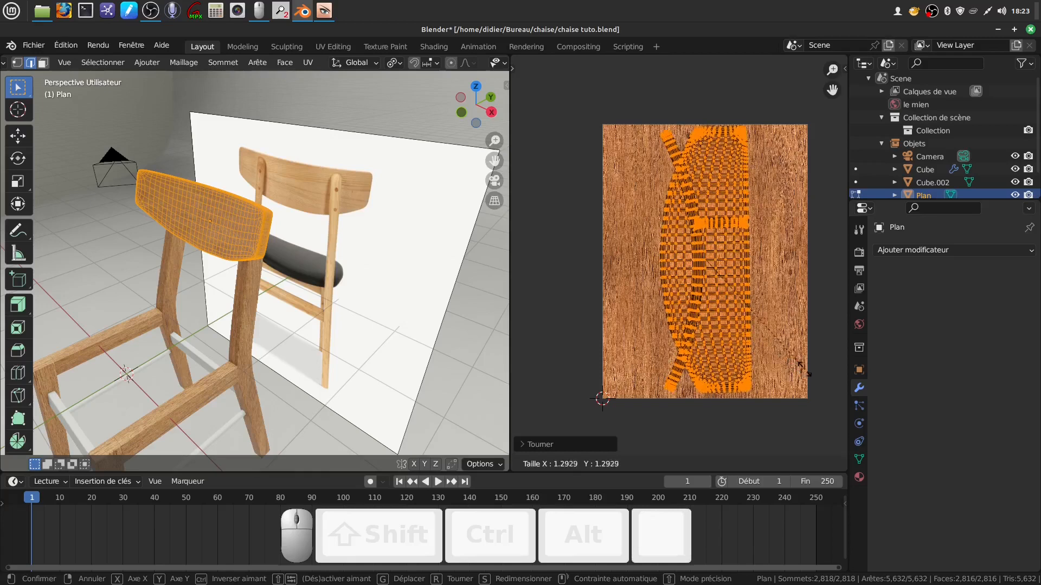
pyautogui.click(804, 370)
# Step: Check the direction and scale of the wood grain on the backrest in Object Mode, then return to Edit Mode
pyautogui.moveTo(319, 245); pyautogui.dragTo(278, 248, button='middle')
pyautogui.press('Tab')
pyautogui.scroll(6, 348, 274)
pyautogui.scroll(-5, 461, 181)
pyautogui.press('Tab')
# Step: Select the entire thin curved strip island in the backrest's UV layout through its linked UVs
pyautogui.keyDown('shift'); pyautogui.moveTo(614, 302); pyautogui.dragTo(625, 329, button='middle'); pyautogui.keyUp('shift')
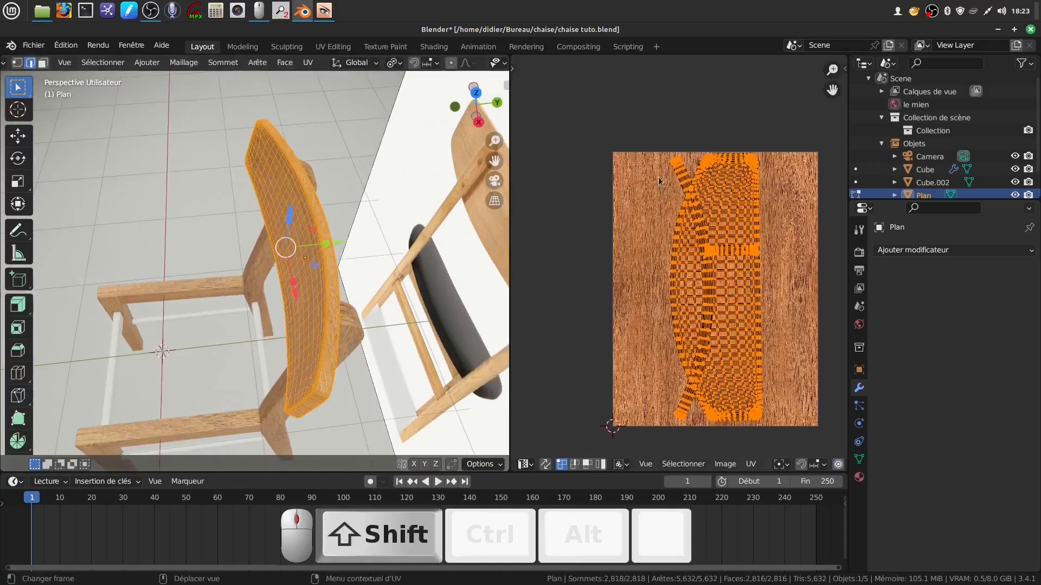
pyautogui.click(686, 171)
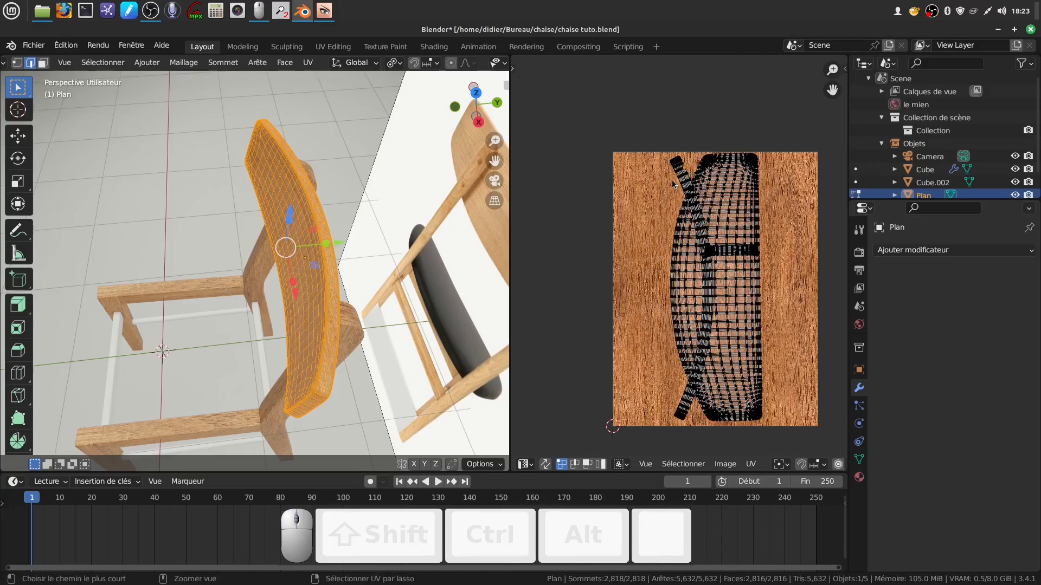
pyautogui.hotkey('ctrl', 'l')
pyautogui.scroll(-1, 672, 185)
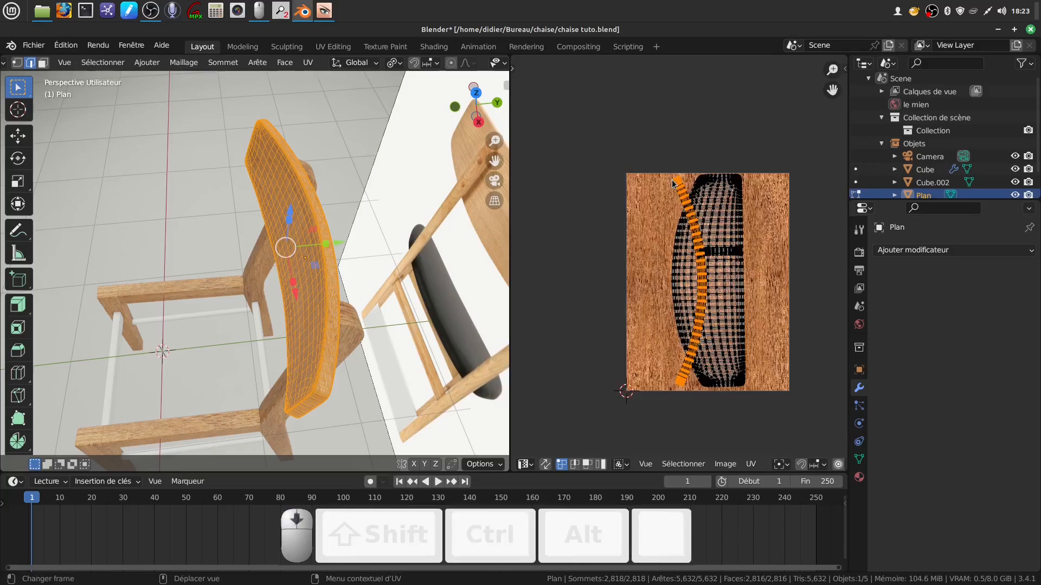
pyautogui.keyDown('shift'); pyautogui.moveTo(787, 301); pyautogui.dragTo(696, 273, button='middle'); pyautogui.keyUp('shift')
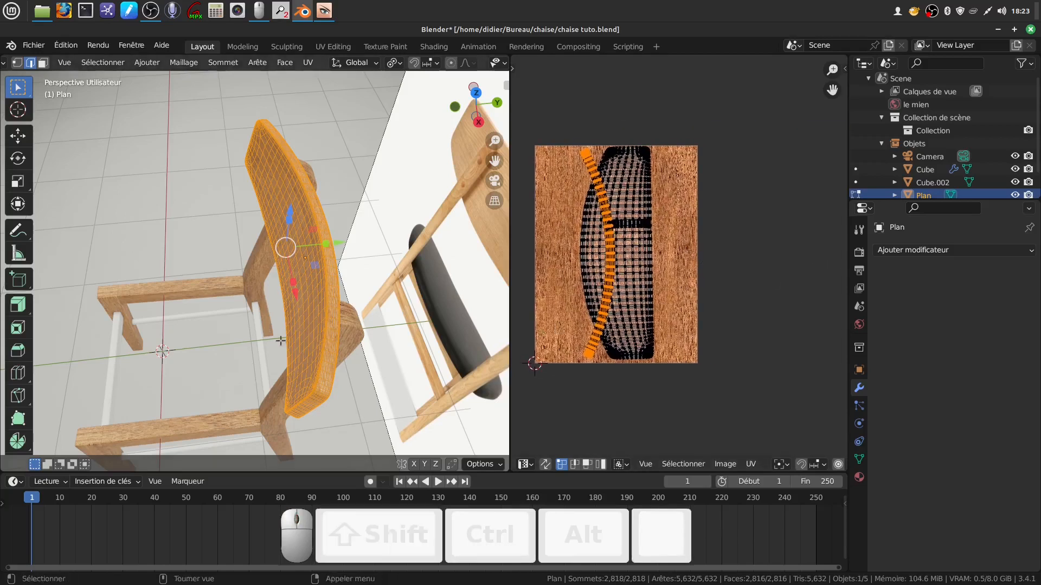
# Step: Display the UV Squares tools in the UV editor for the selected curved strip island
pyautogui.scroll(2, 288, 320)
pyautogui.moveTo(342, 325); pyautogui.dragTo(320, 321, button='middle')
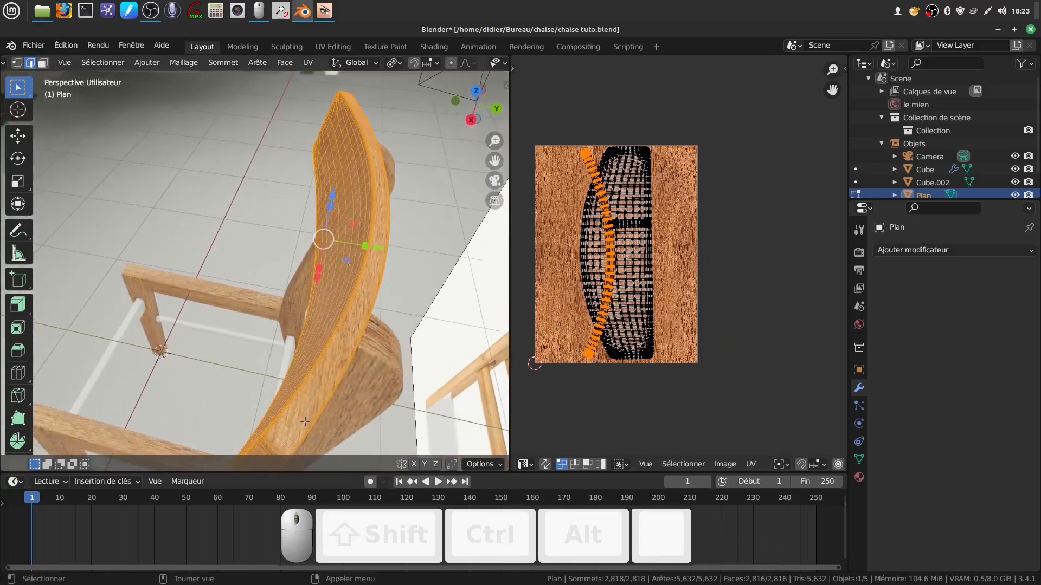
pyautogui.moveTo(743, 307); pyautogui.dragTo(760, 300, button='middle')
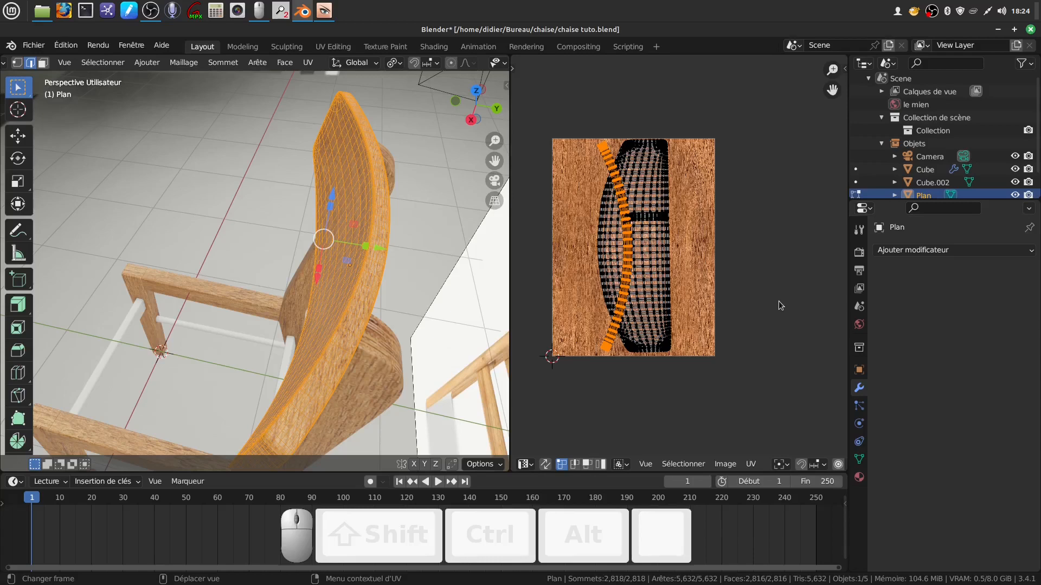
pyautogui.scroll(1, 778, 300)
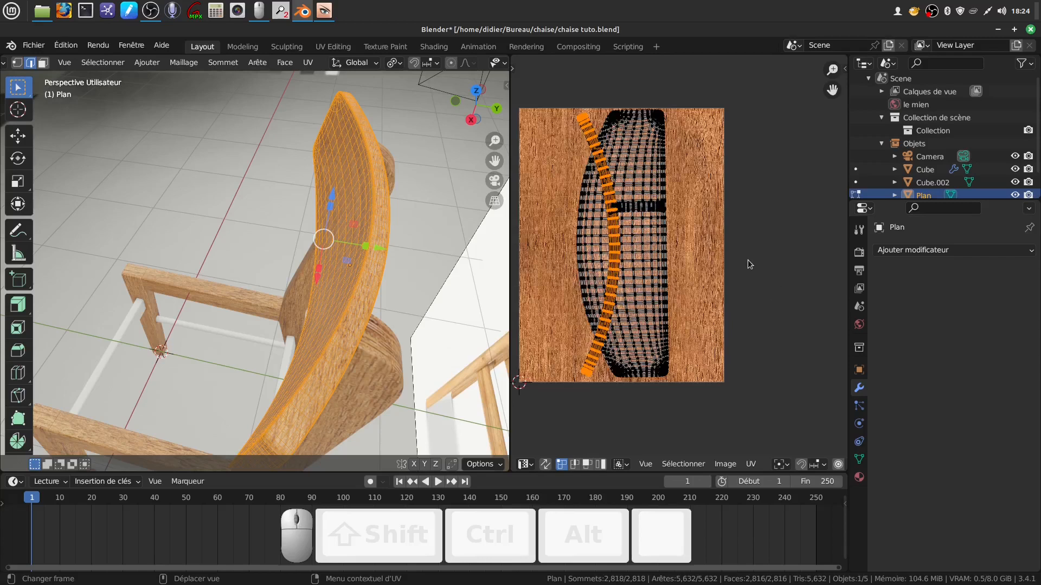
pyautogui.press('n')
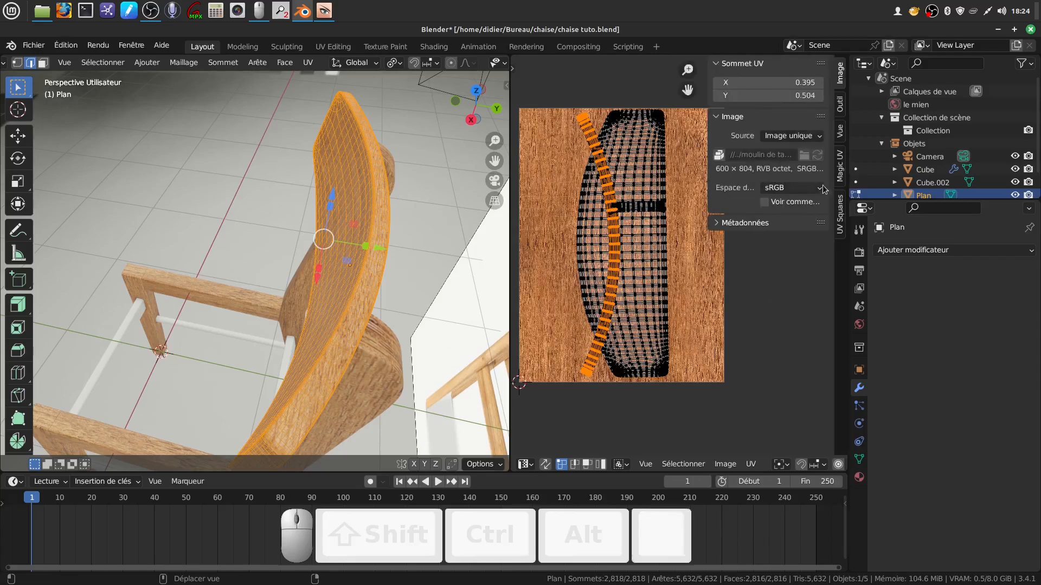
pyautogui.click(841, 217)
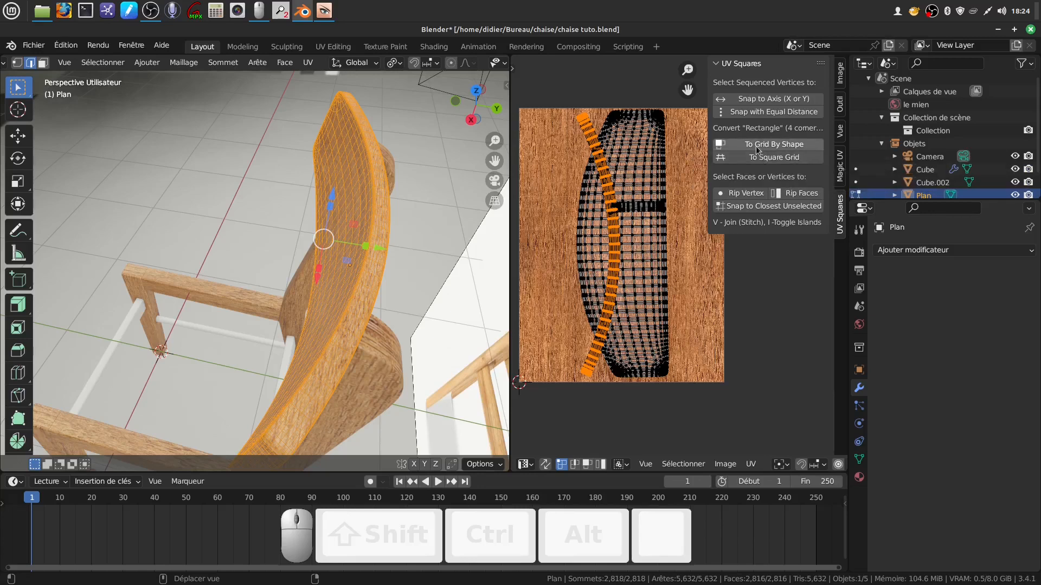
# Step: Try to straighten the curved strip island with To Grid By Shape and with To Square Grid, undoing each conversion
pyautogui.click(757, 144)
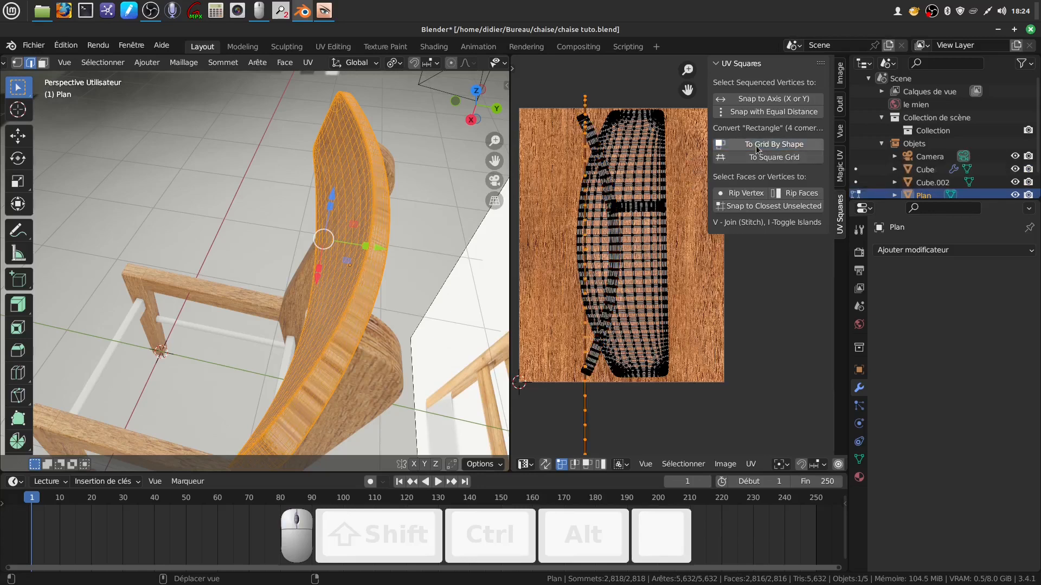
pyautogui.scroll(-3, 719, 291)
pyautogui.scroll(3, 719, 292)
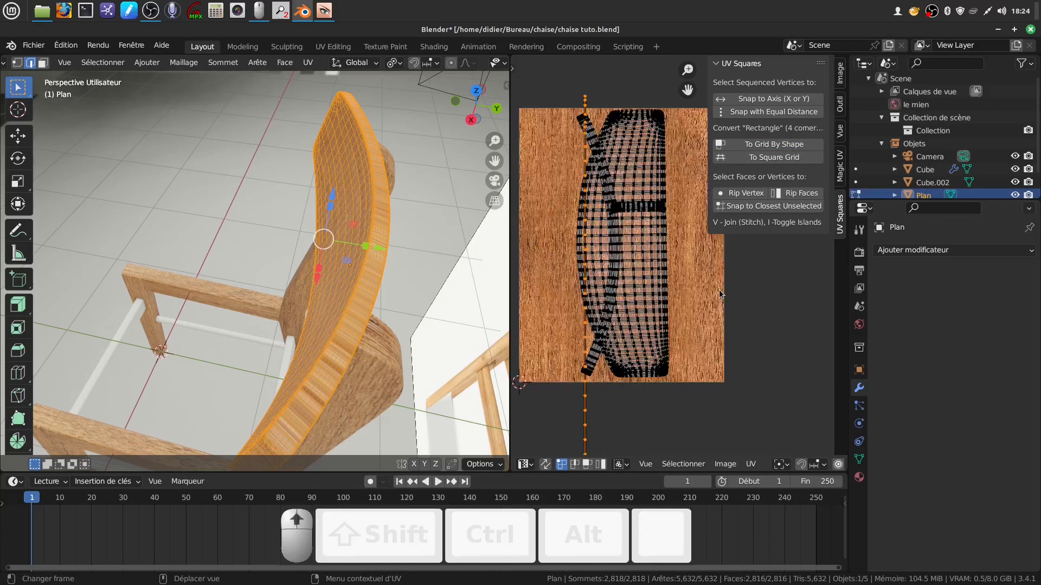
pyautogui.hotkey('ctrl', 'z')
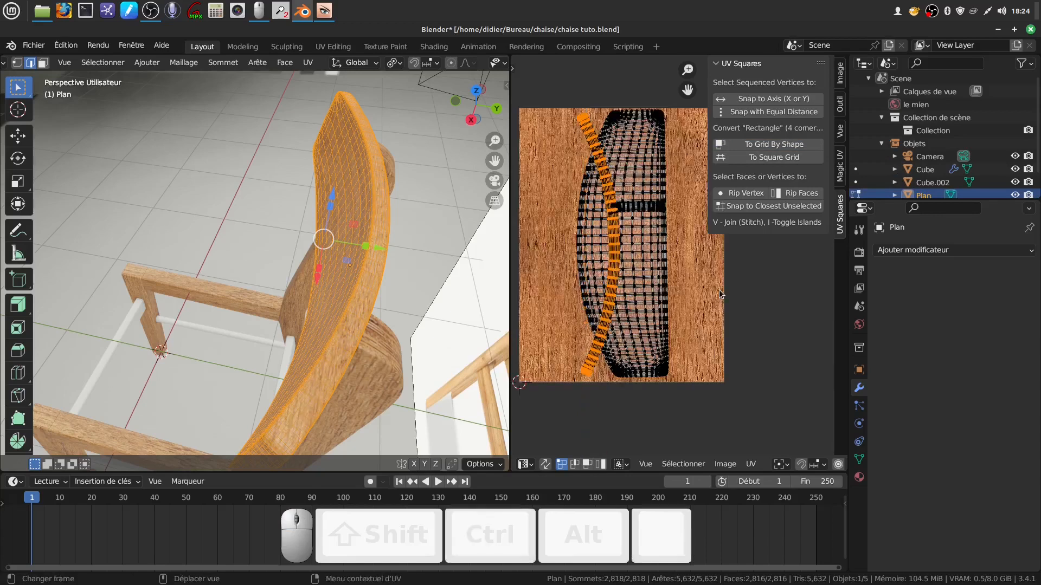
pyautogui.click(787, 158)
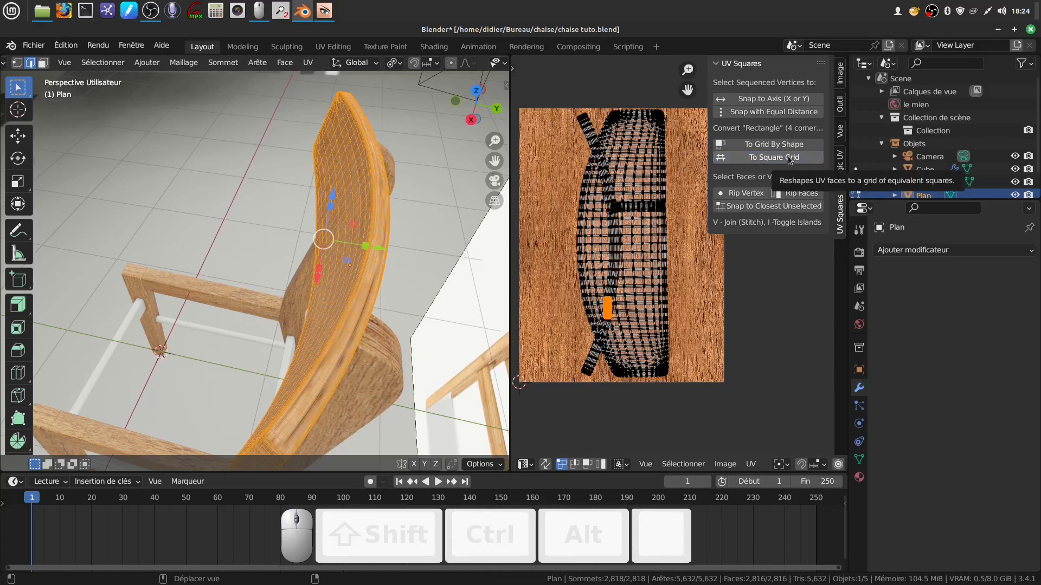
pyautogui.scroll(1, 680, 336)
pyautogui.scroll(-1, 672, 334)
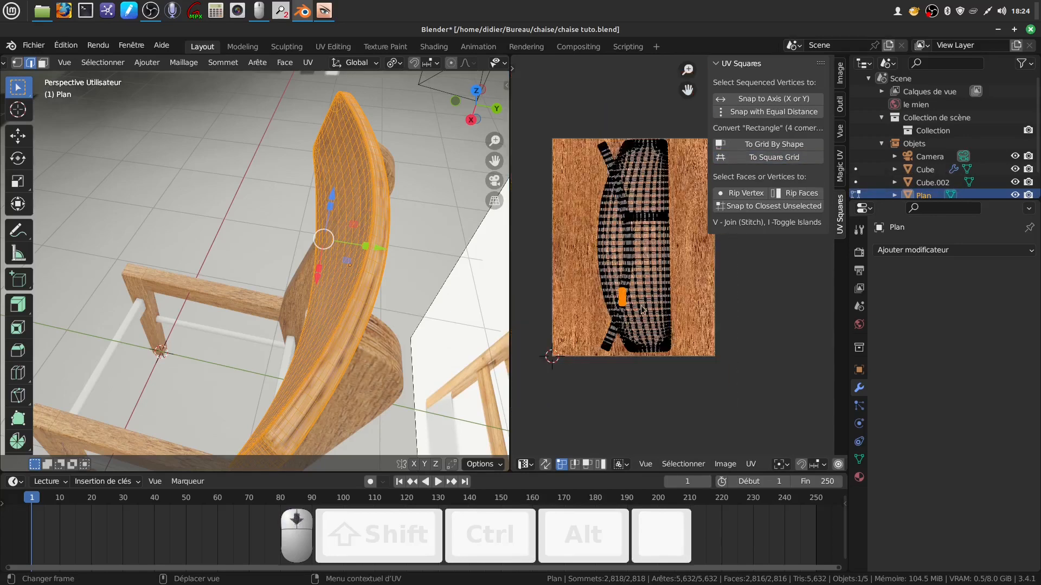
pyautogui.hotkey('ctrl', 'z')
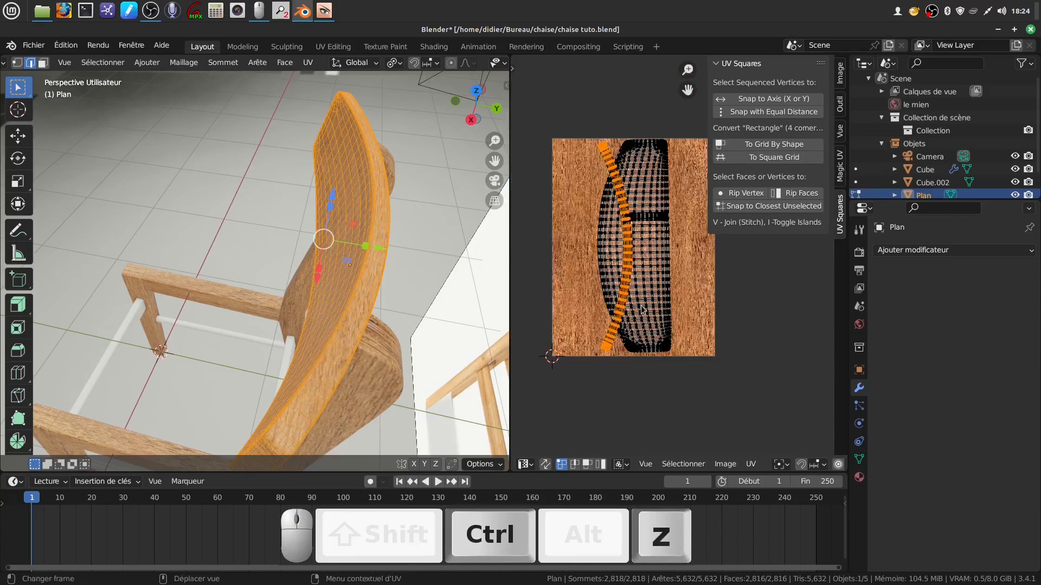
# Step: Move the curved strip island about 0.42 to the left, clear of the other backrest UV islands
pyautogui.keyDown('shift'); pyautogui.moveTo(663, 275); pyautogui.dragTo(680, 291, button='middle'); pyautogui.keyUp('shift')
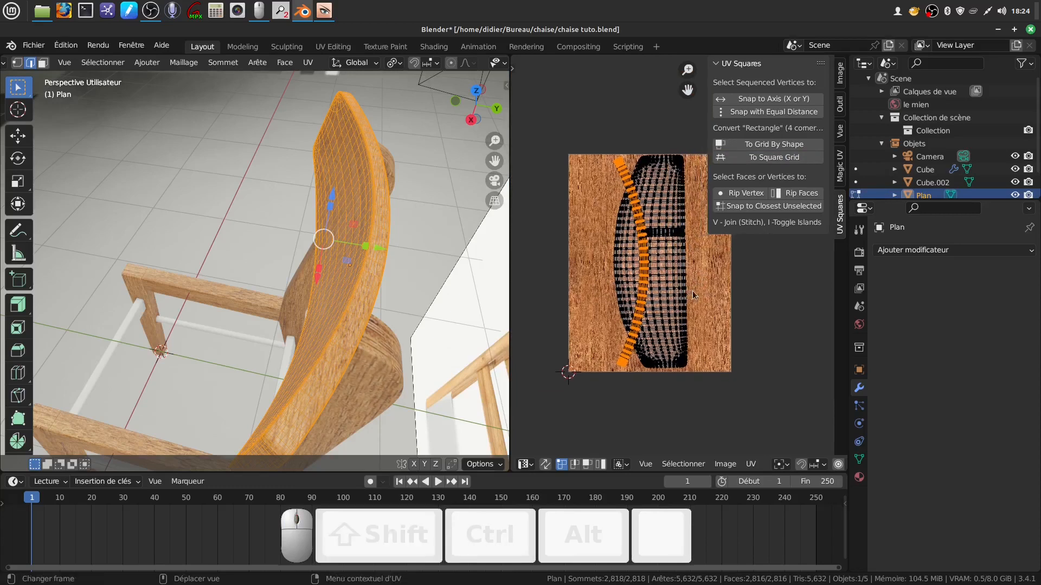
pyautogui.press('g')
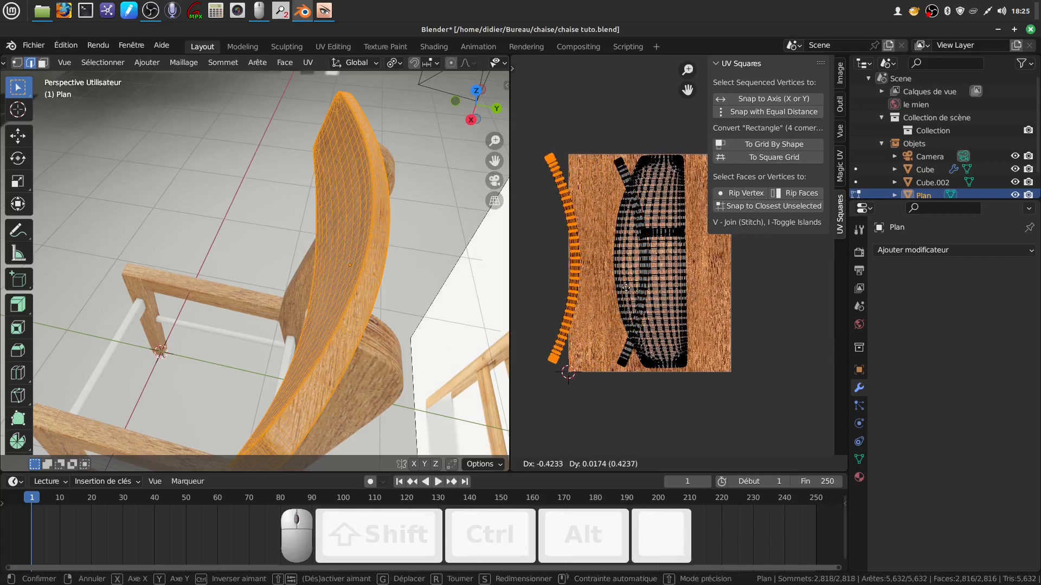
pyautogui.click(626, 287)
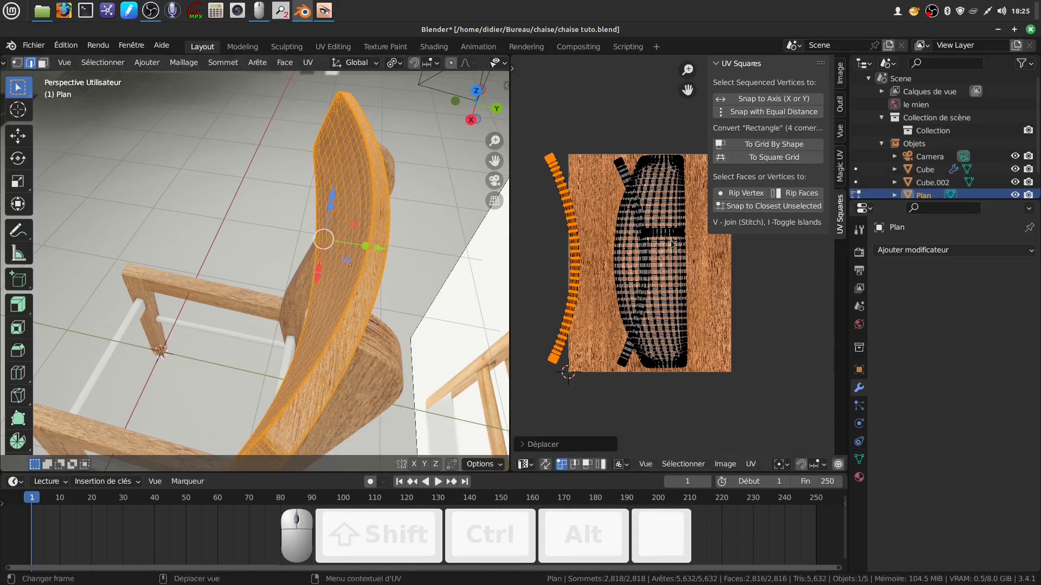
# Step: Try To Square Grid on the separated strip island and undo the conversion
pyautogui.click(747, 158)
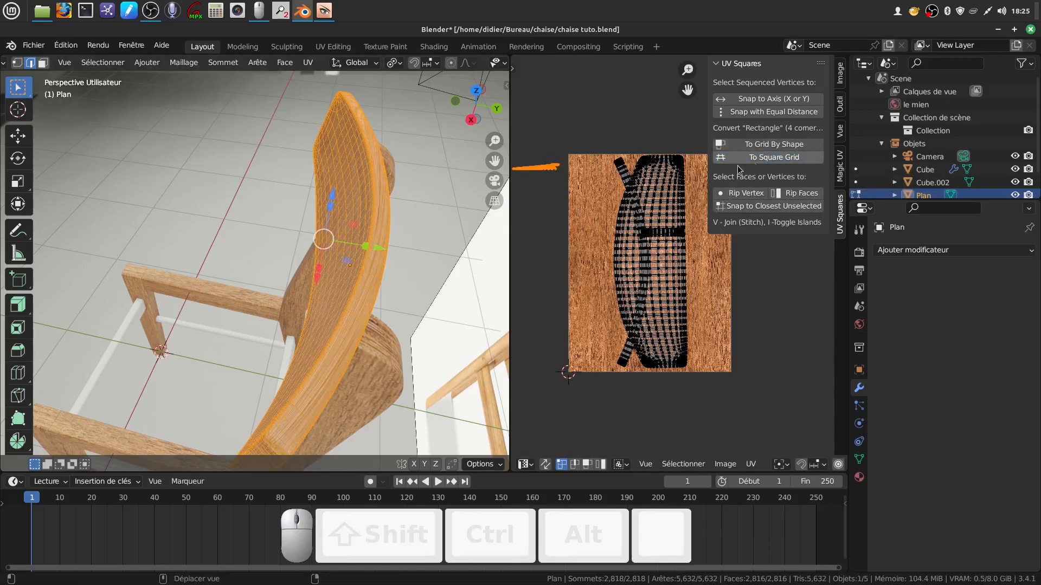
pyautogui.scroll(-2, 582, 220)
pyautogui.scroll(3, 600, 261)
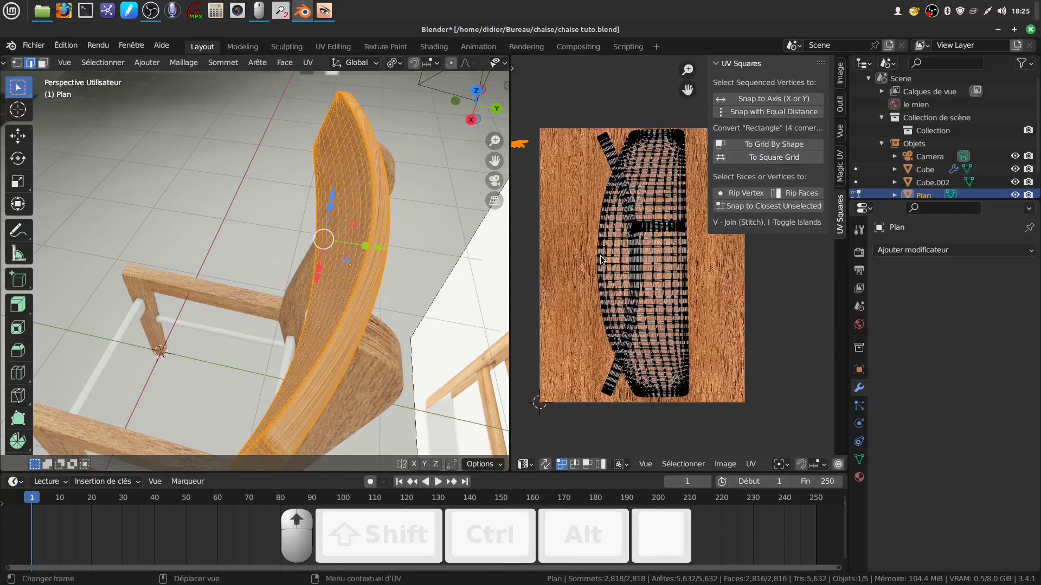
pyautogui.hotkey('ctrl', 'z')
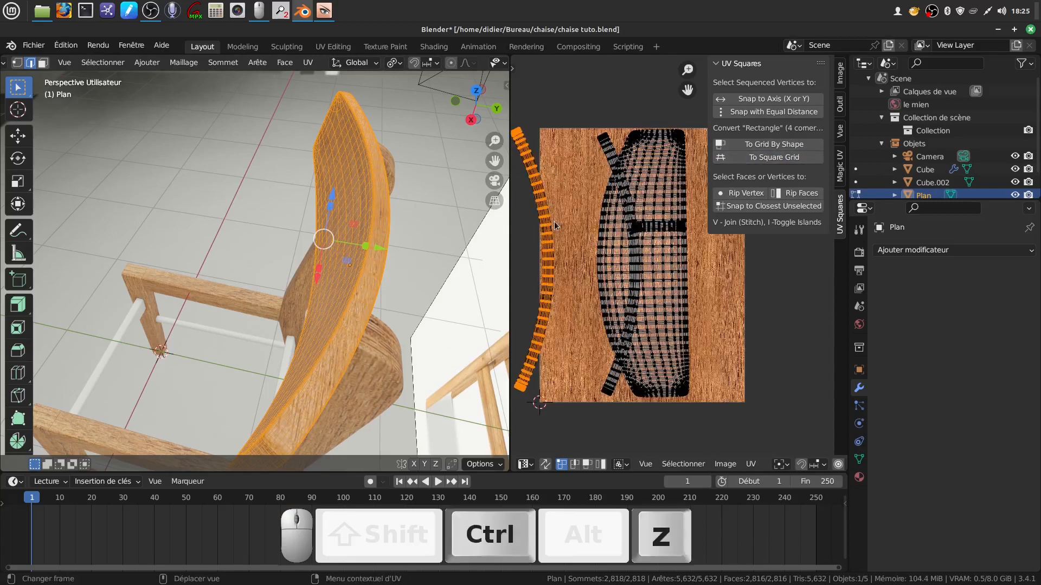
# Step: Straighten the separated strip island with To Grid By Shape and fit it, slightly scaled down, inside the wood image's left edge
pyautogui.click(757, 145)
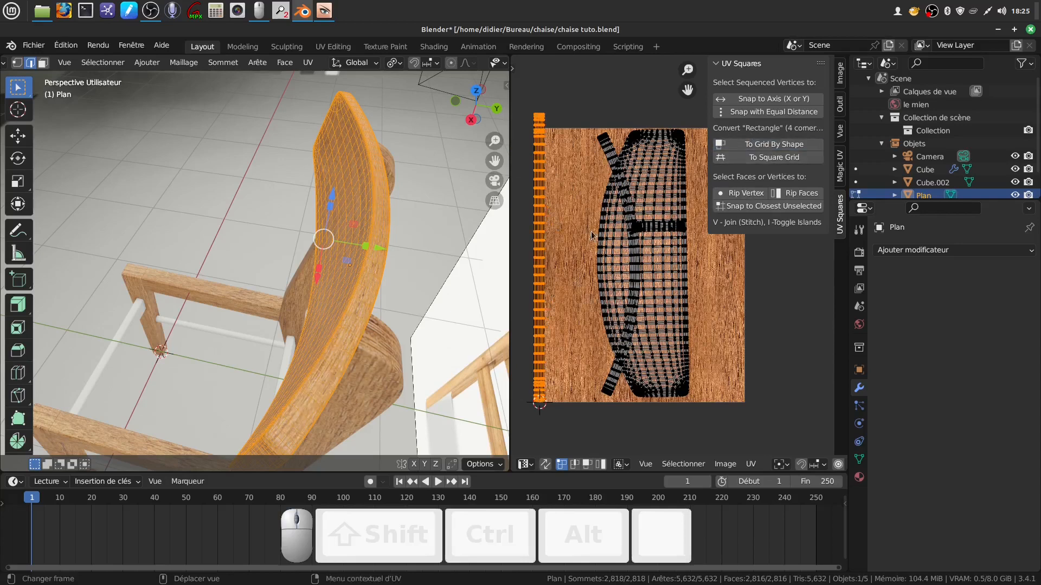
pyautogui.scroll(-1, 591, 235)
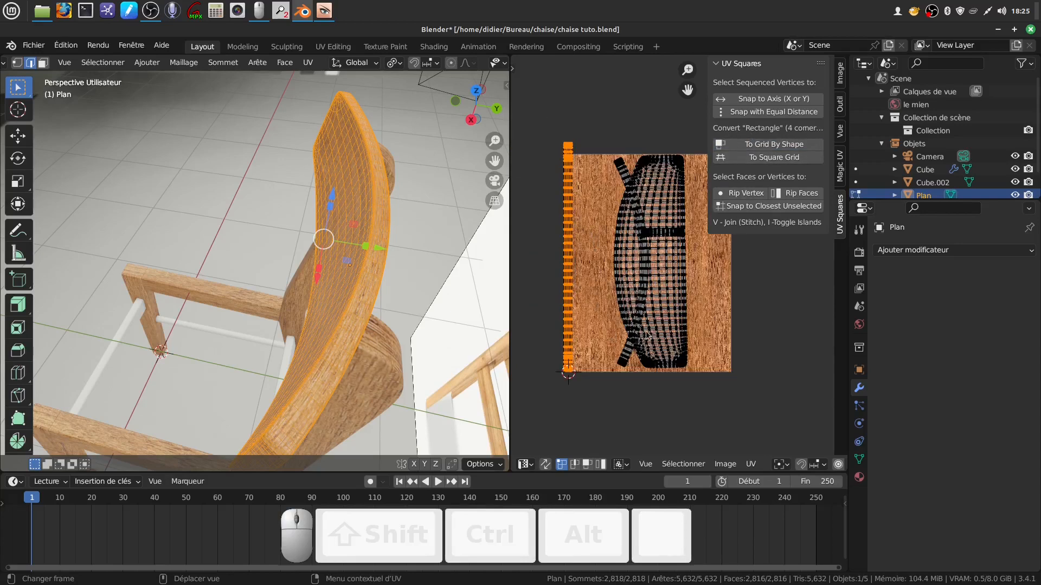
pyautogui.press('s')
pyautogui.click(632, 324)
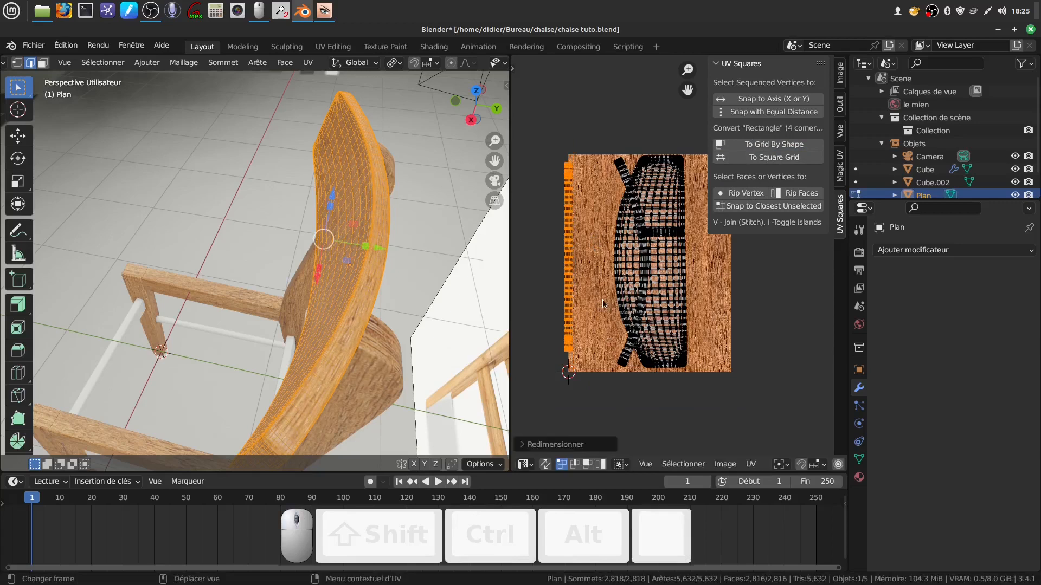
pyautogui.press('g')
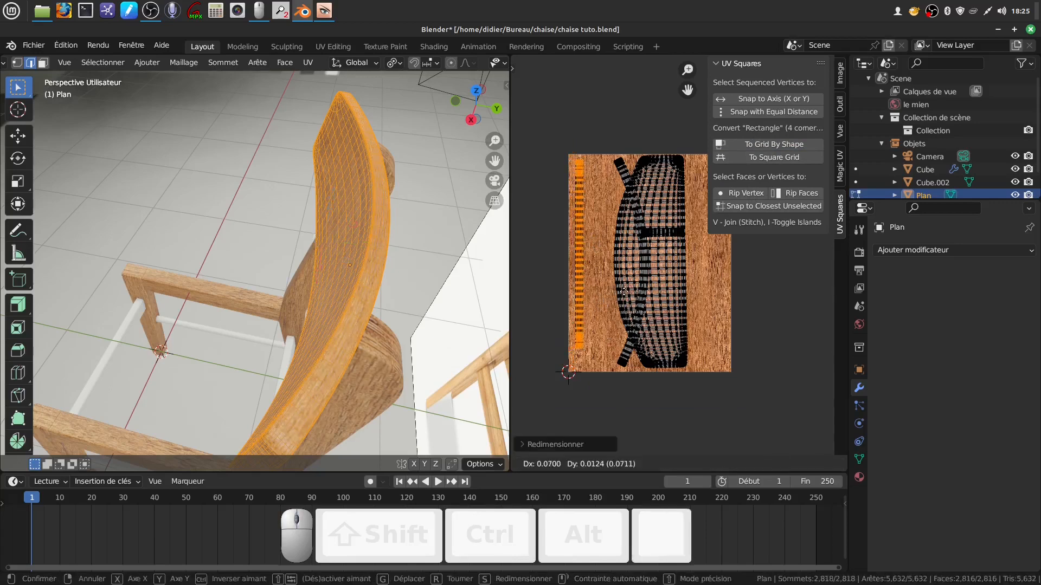
pyautogui.click(602, 292)
# Step: Select the second curved strip island through its linked UVs and straighten it with To Grid By Shape
pyautogui.moveTo(401, 350); pyautogui.dragTo(365, 299, button='middle')
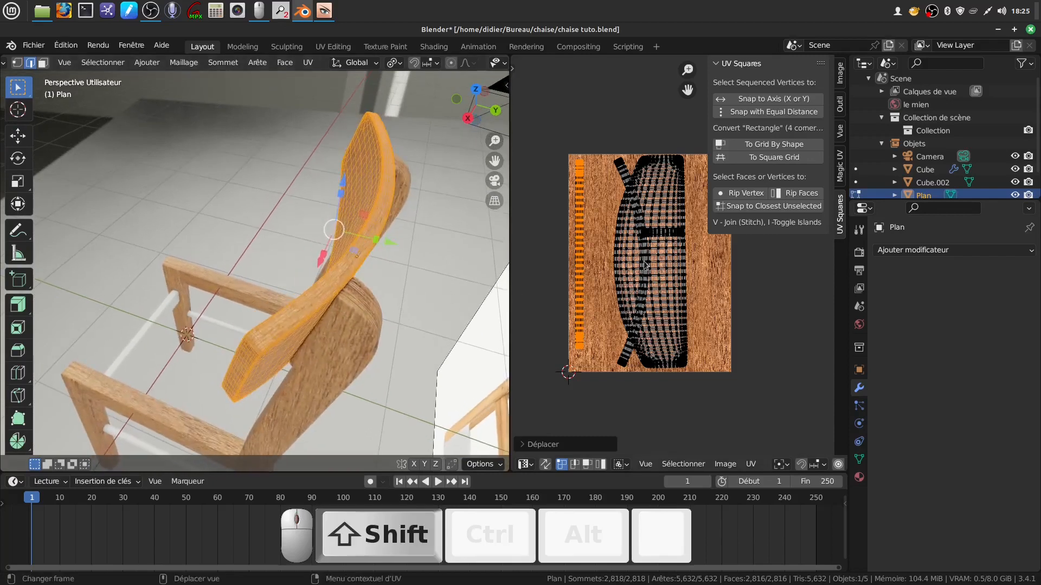
pyautogui.click(626, 175)
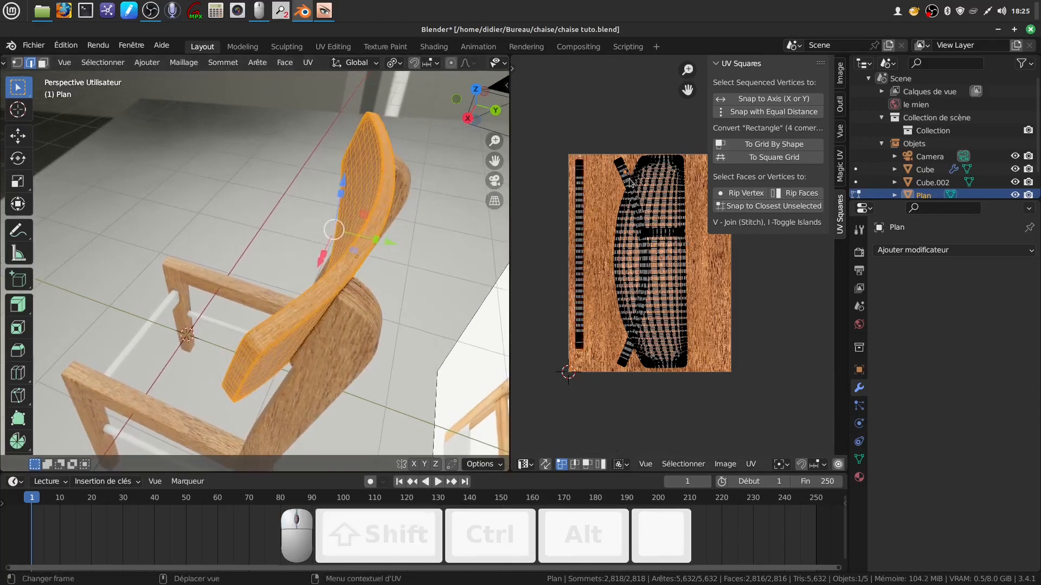
pyautogui.press('ctrl')
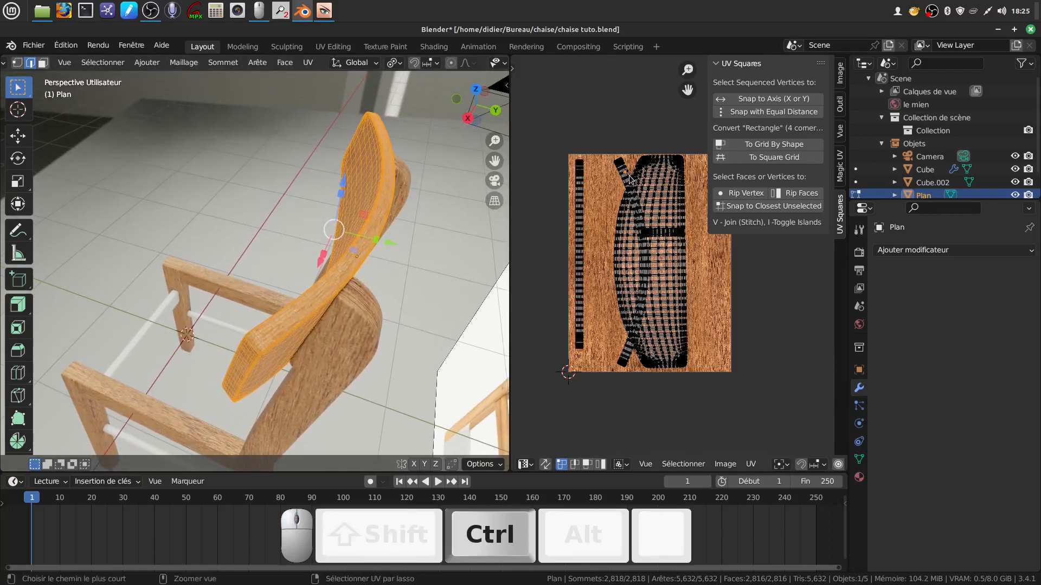
pyautogui.keyDown('ctrl'); pyautogui.click(629, 176); pyautogui.keyUp('ctrl')
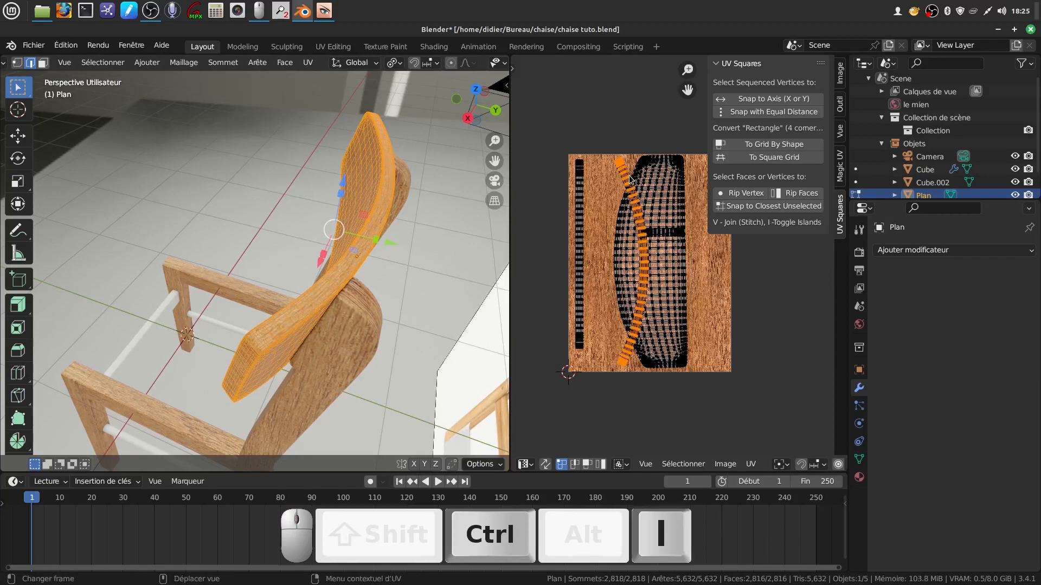
pyautogui.click(775, 144)
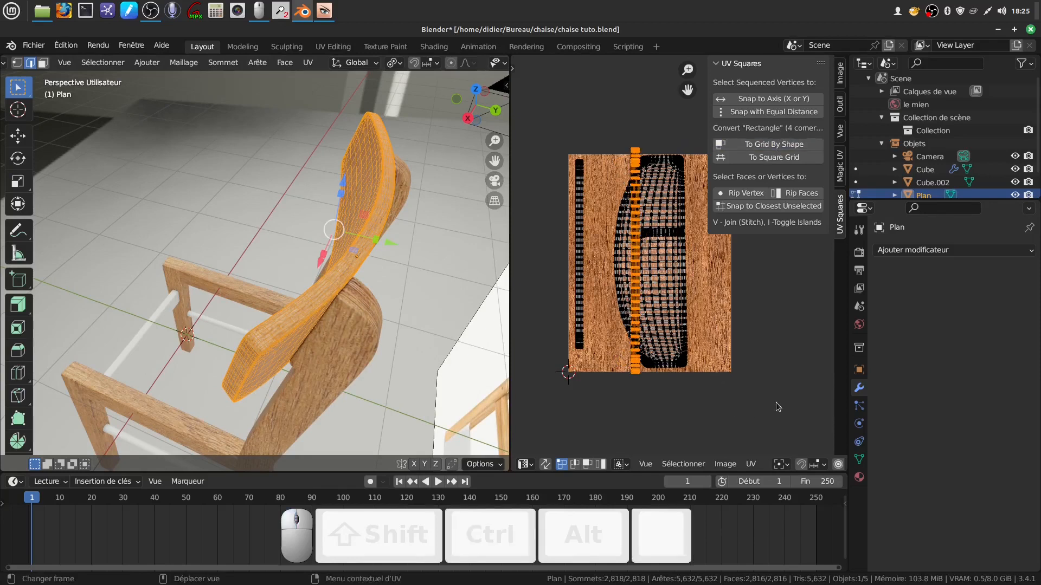
# Step: Scale the second straightened strip down slightly and move it about 0.25 left, beside the first strip
pyautogui.press('s')
pyautogui.click(760, 376)
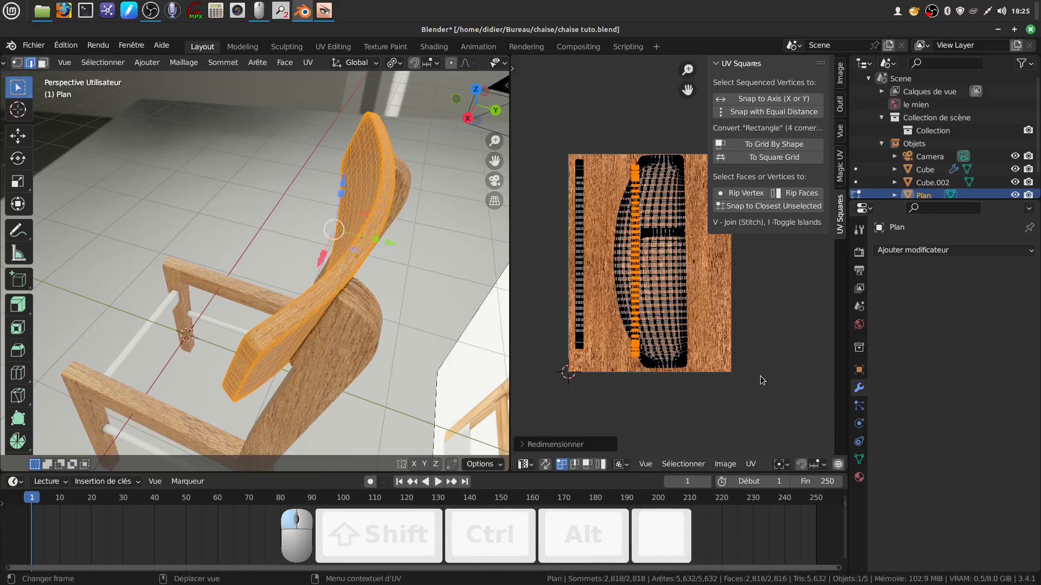
pyautogui.press('g')
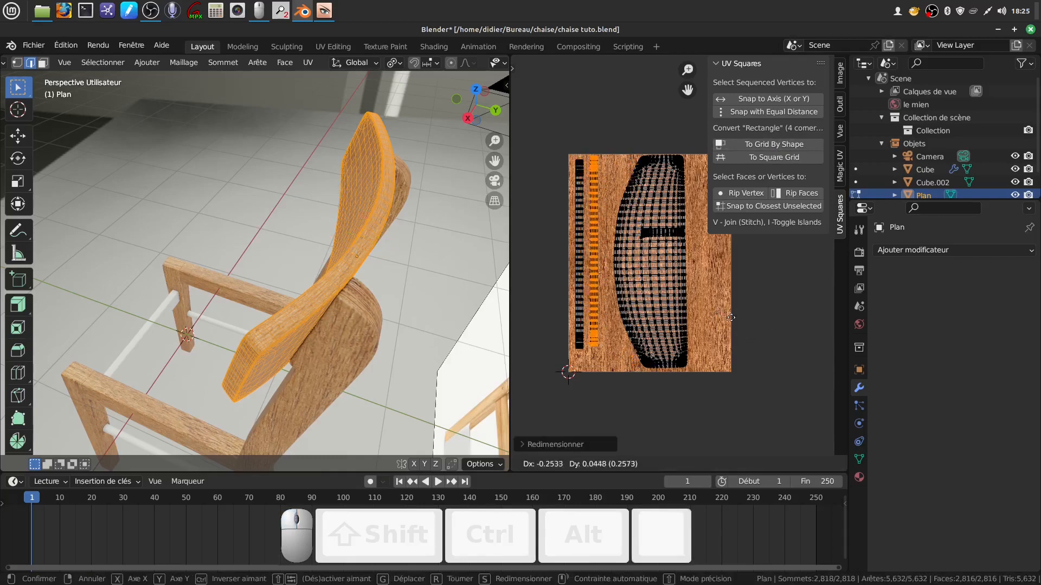
pyautogui.click(728, 318)
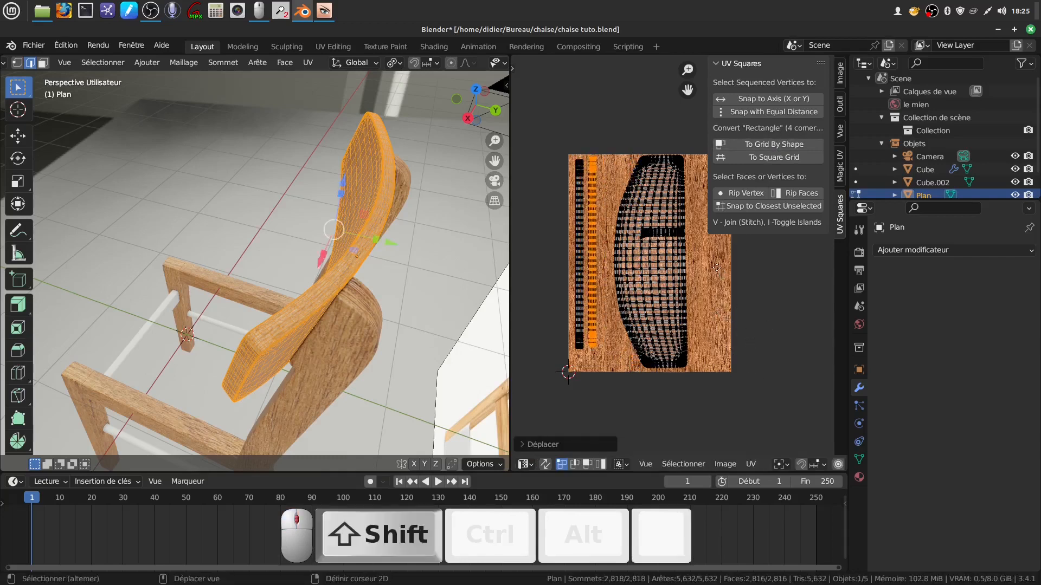
# Step: Select one small horizontal island's linked UVs over the large backrest island and move it to the right of that island
pyautogui.scroll(6, 716, 267)
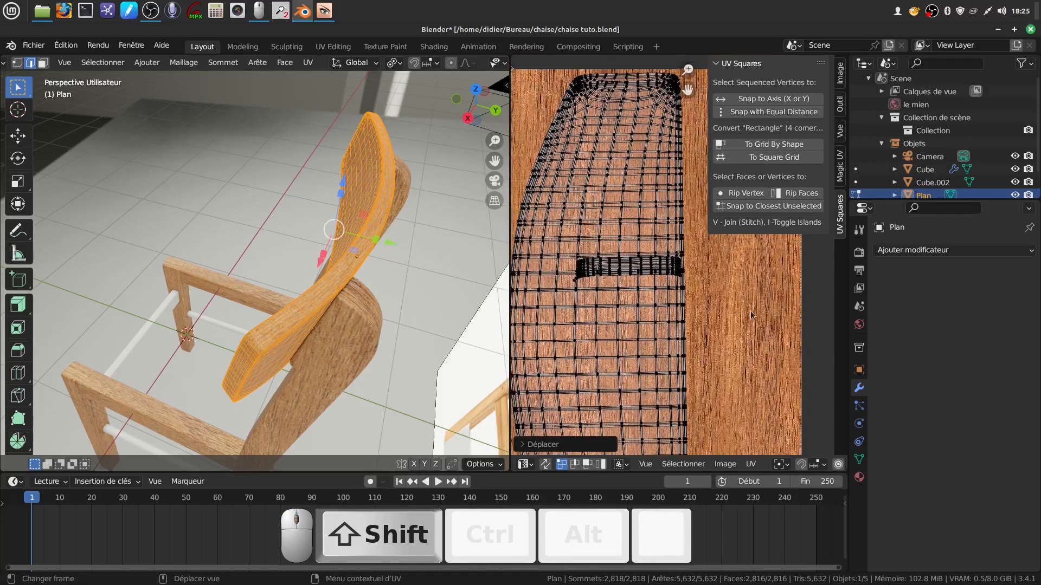
pyautogui.scroll(2, 669, 253)
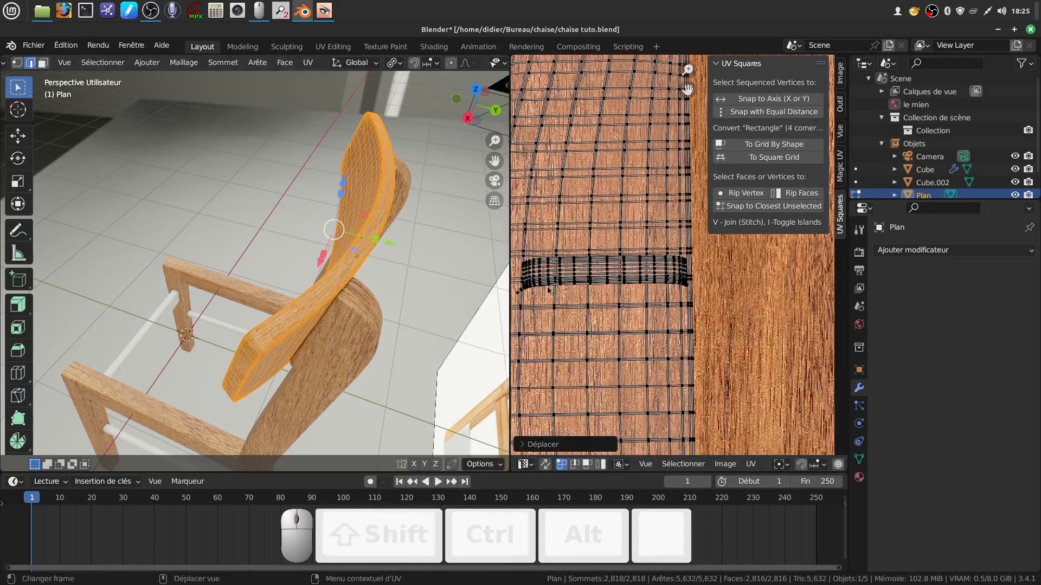
pyautogui.click(575, 272)
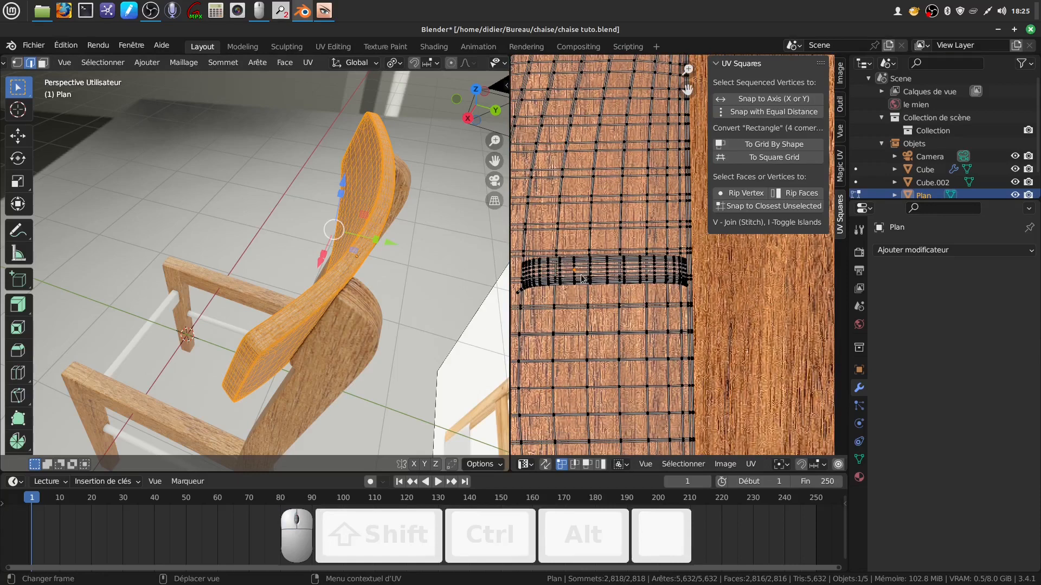
pyautogui.hotkey('ctrl', 'l')
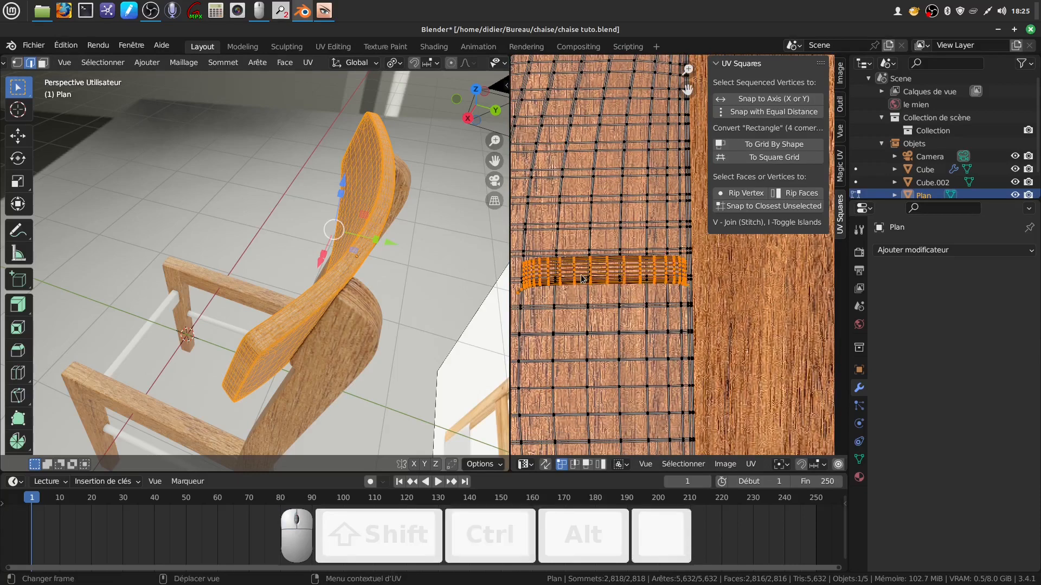
pyautogui.scroll(-4, 710, 320)
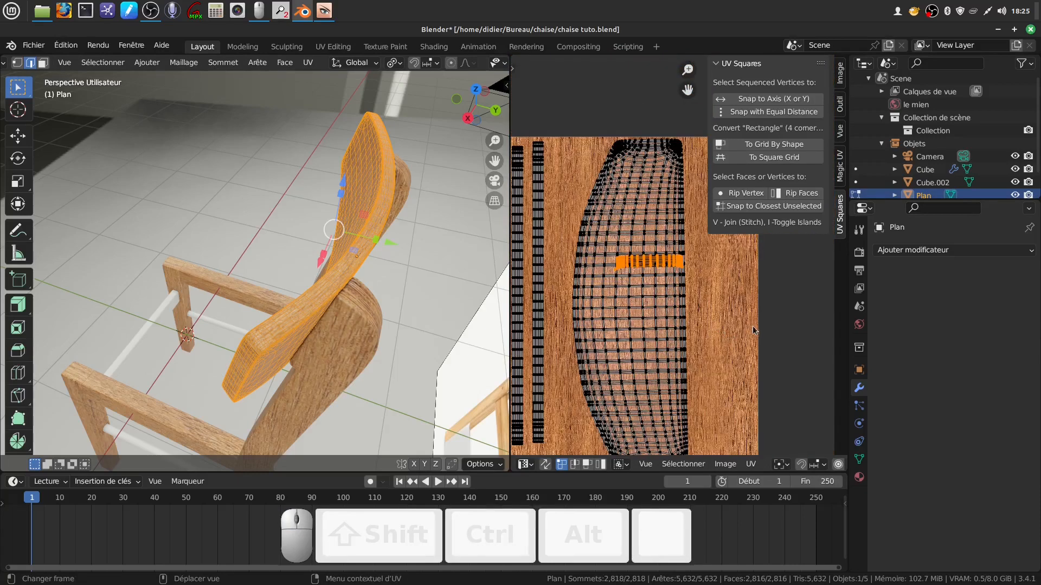
pyautogui.press('g')
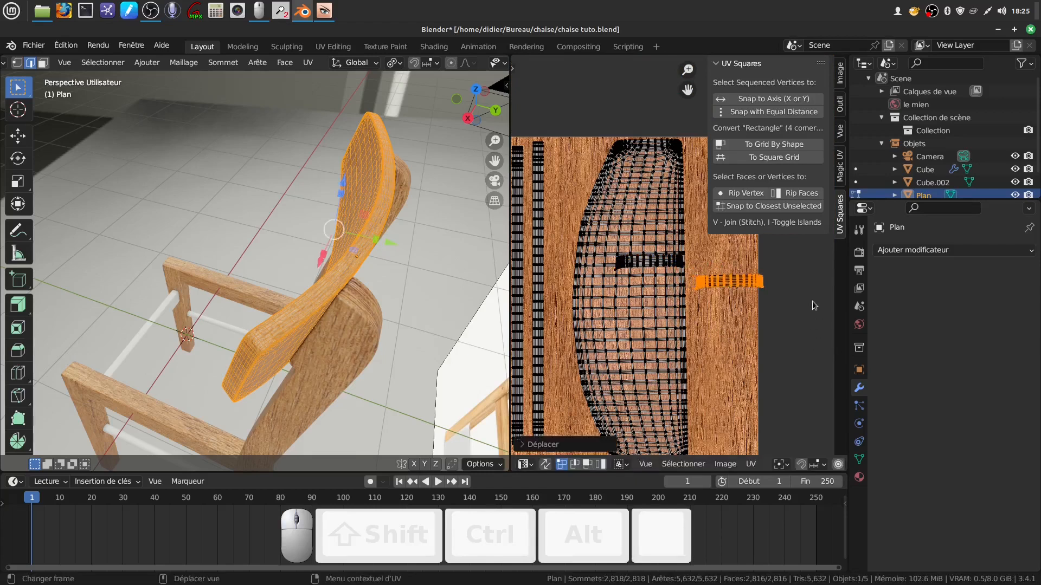
# Step: Rotate the small UV island beside the backrest island by about 93 degrees so it stands vertically
pyautogui.press('r')
pyautogui.press('r')
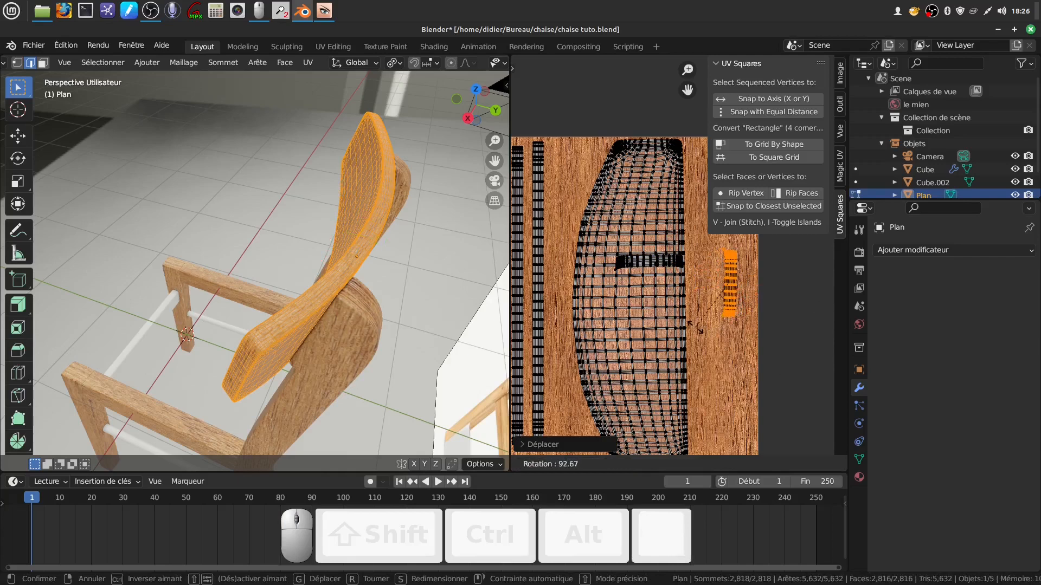
pyautogui.click(697, 326)
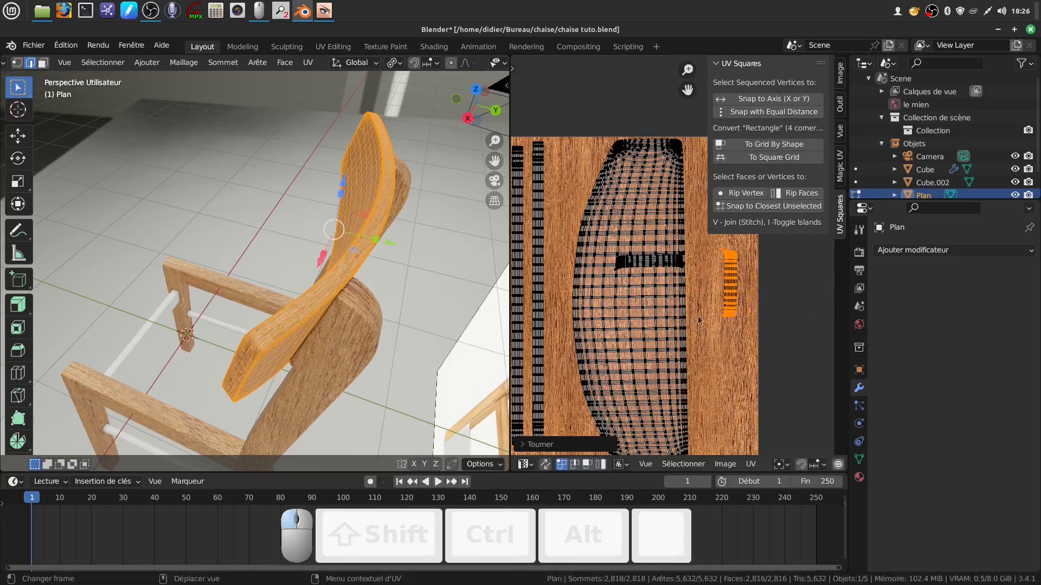
# Step: Rotate the remaining small island upright and move it about 0.23 right, beside its twin, finishing the backrest's UV edit
pyautogui.click(656, 269)
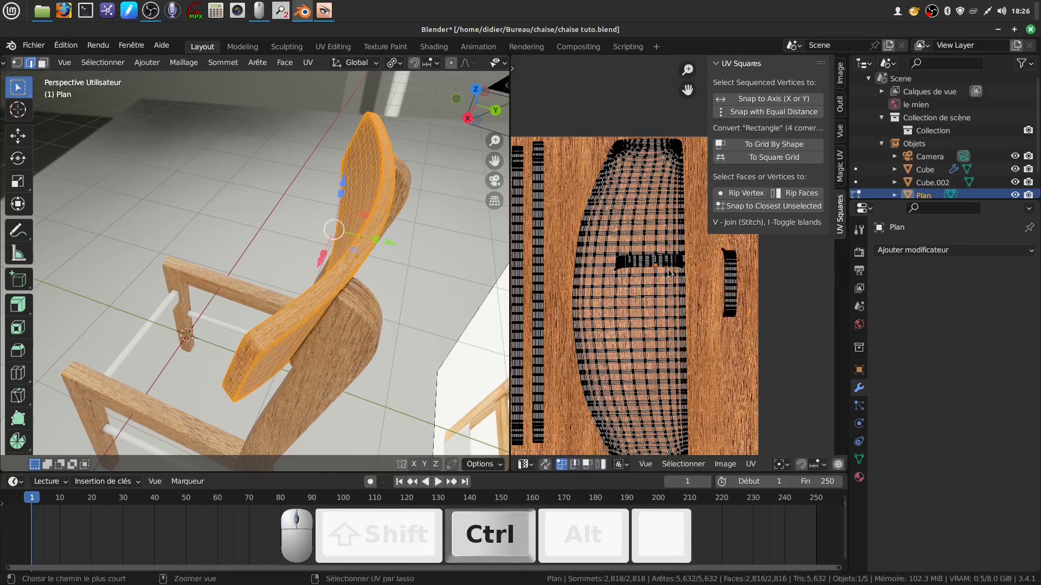
pyautogui.hotkey('ctrl', 'l')
pyautogui.scroll(4, 669, 274)
pyautogui.scroll(-2, 669, 273)
pyautogui.press('a')
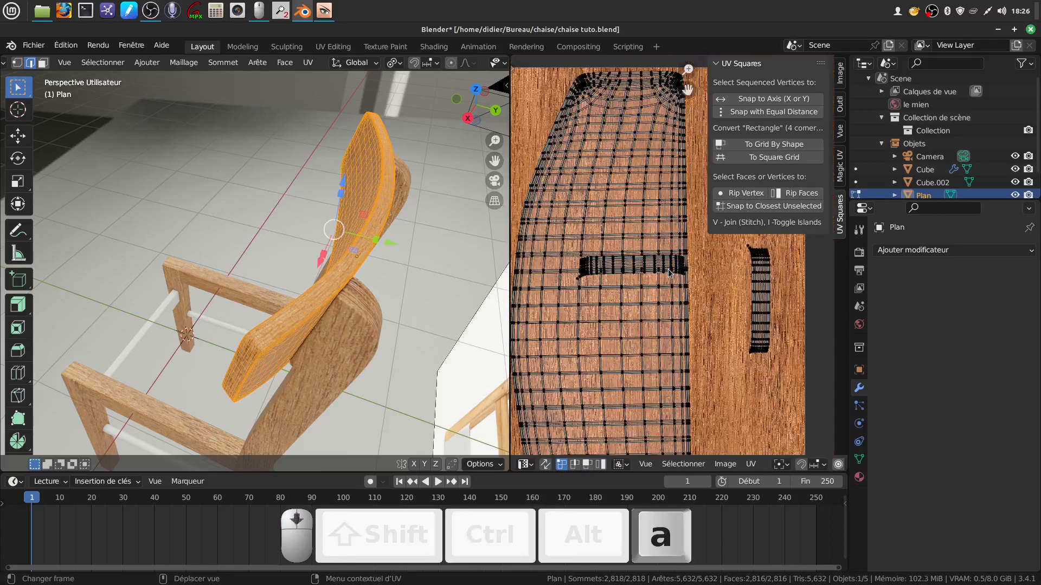
pyautogui.scroll(2, 670, 273)
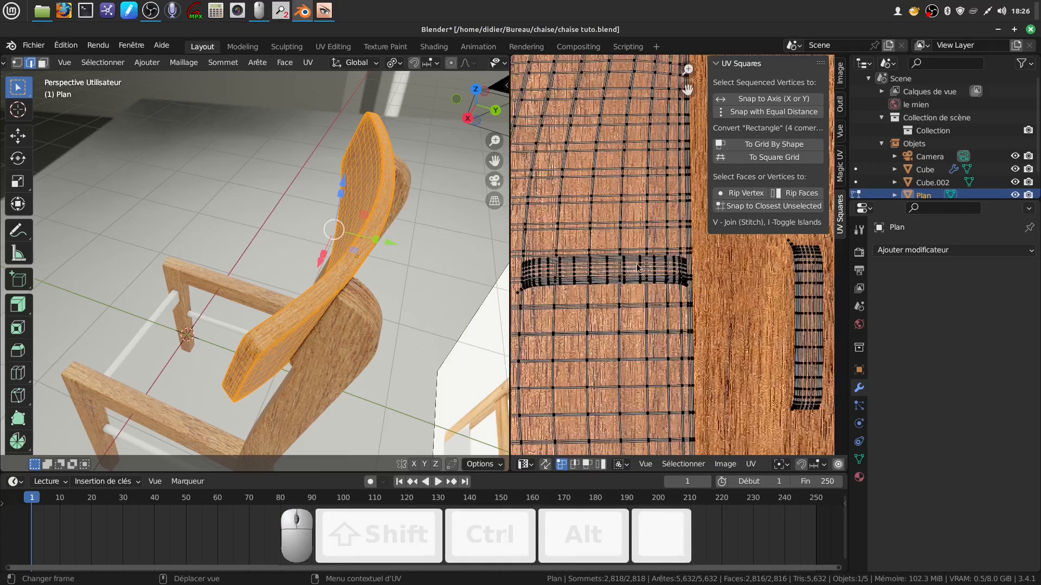
pyautogui.scroll(-2, 638, 274)
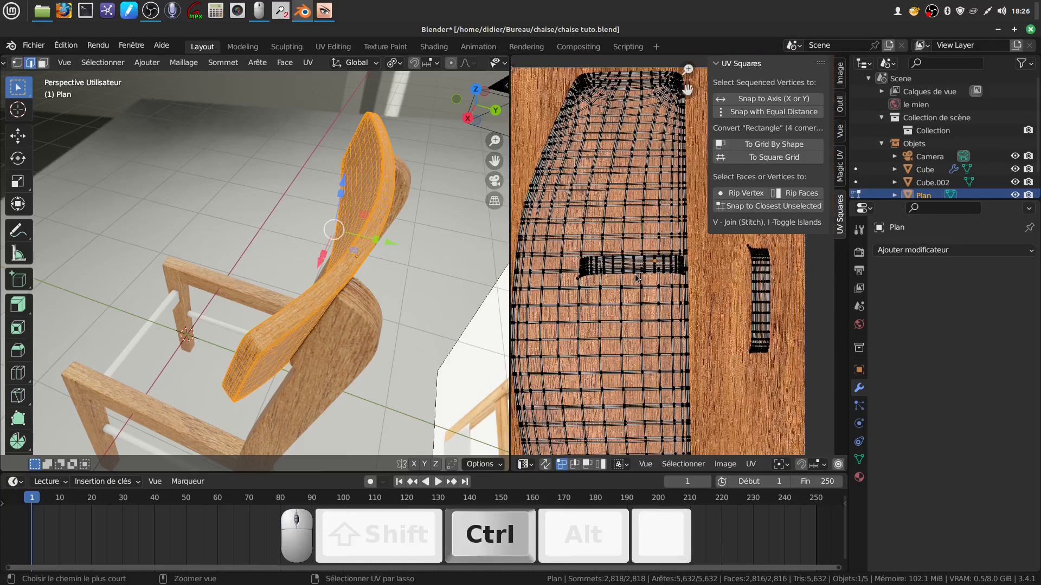
pyautogui.hotkey('ctrl', 'l')
pyautogui.scroll(-3, 699, 332)
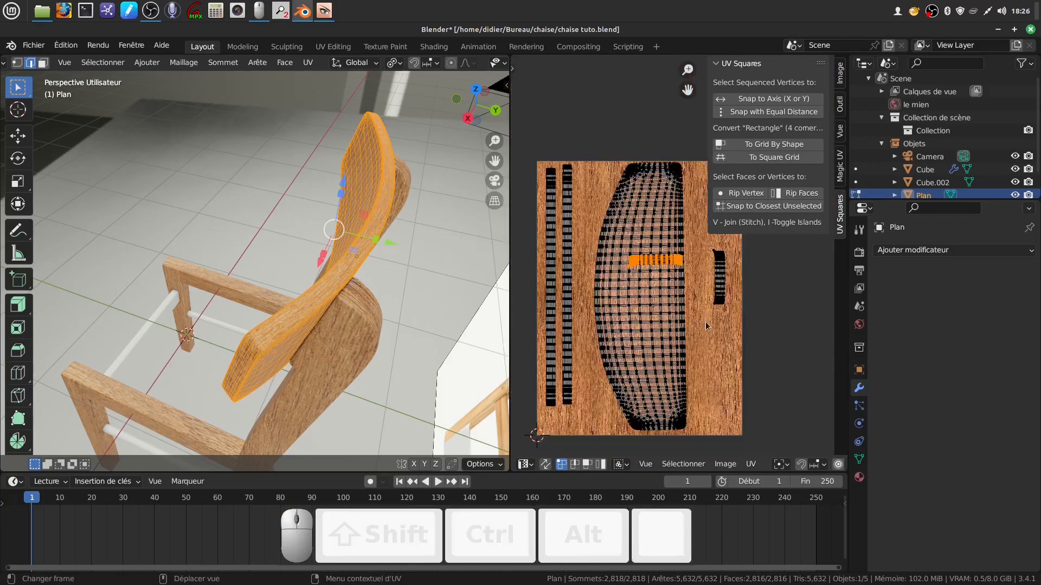
pyautogui.press('r')
pyautogui.click(597, 319)
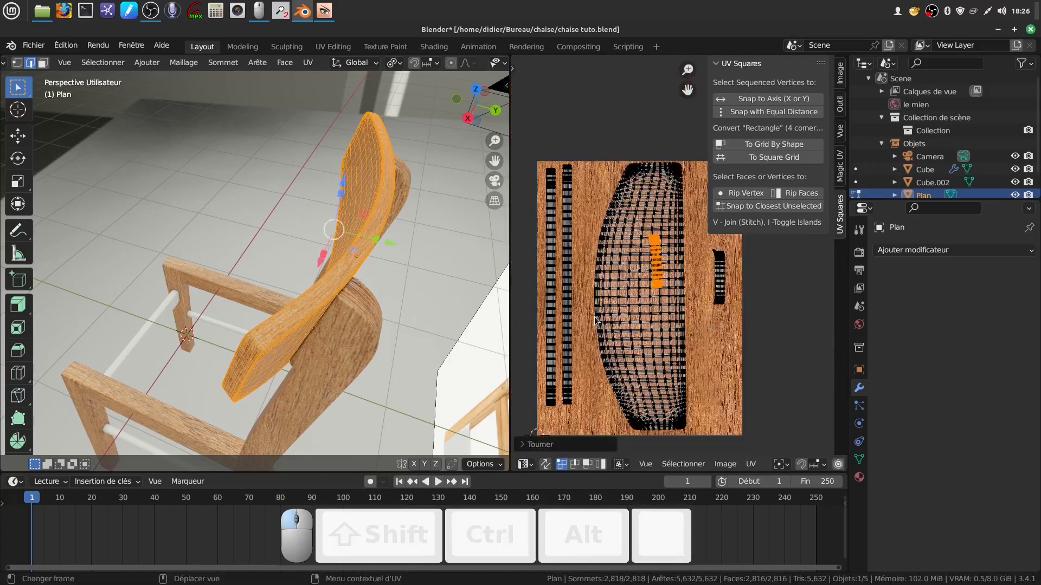
pyautogui.press('g')
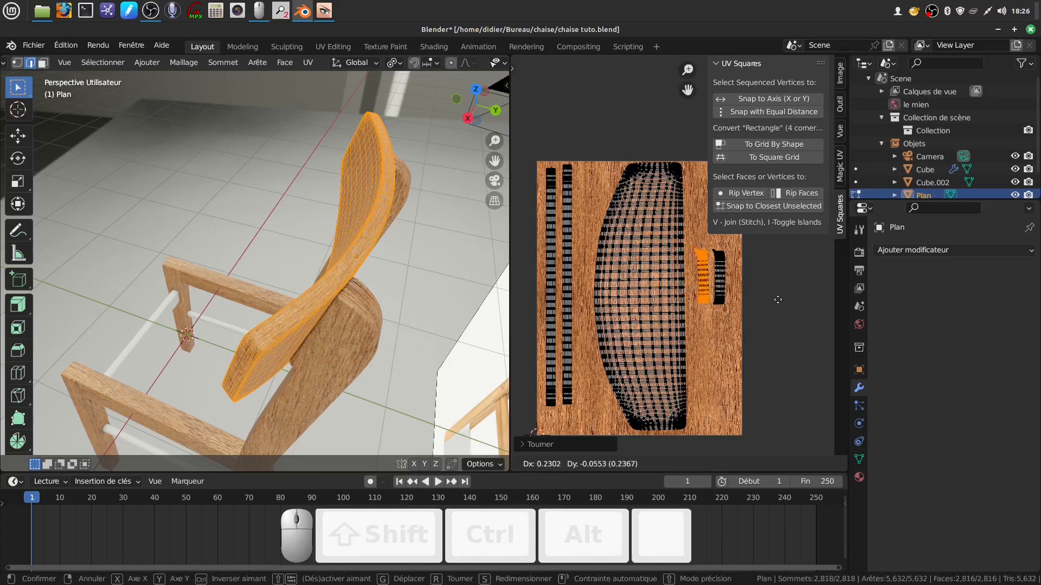
pyautogui.click(765, 301)
pyautogui.moveTo(394, 264); pyautogui.dragTo(449, 249, button='middle')
pyautogui.press('Tab')
# Step: Assign the existing material Matériau.001 to the chair's crossbars object, Cube.002
pyautogui.scroll(-3, 401, 318)
pyautogui.moveTo(400, 318); pyautogui.dragTo(347, 217, button='middle')
pyautogui.click(157, 247)
pyautogui.scroll(-4, 293, 280)
pyautogui.scroll(4, 320, 357)
pyautogui.keyDown('shift'); pyautogui.moveTo(327, 349); pyautogui.dragTo(242, 298, button='middle'); pyautogui.keyUp('shift')
pyautogui.click(241, 299)
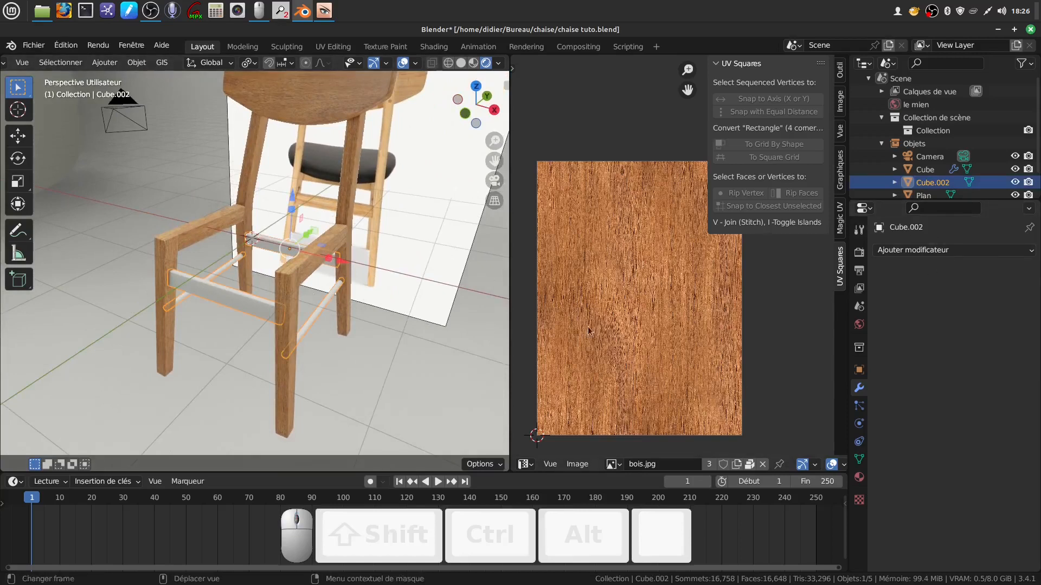
pyautogui.scroll(-3, 635, 334)
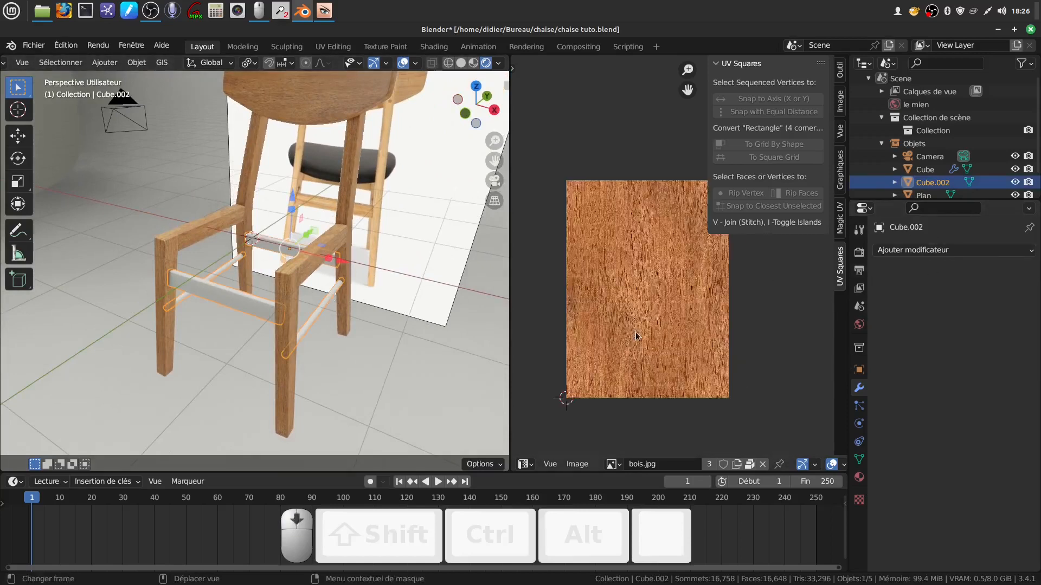
pyautogui.scroll(2, 635, 334)
pyautogui.scroll(-1, 629, 278)
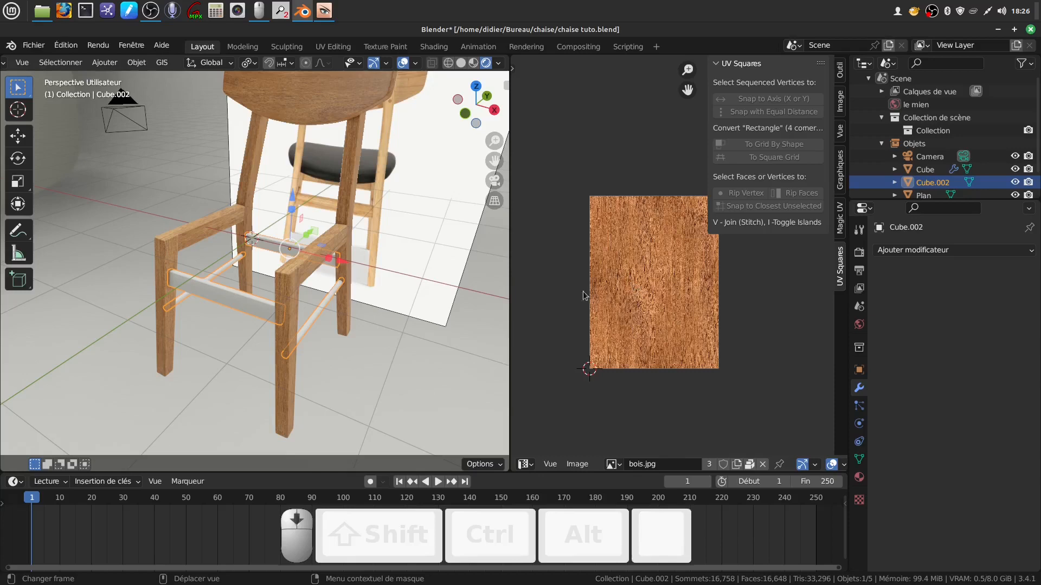
pyautogui.click(859, 478)
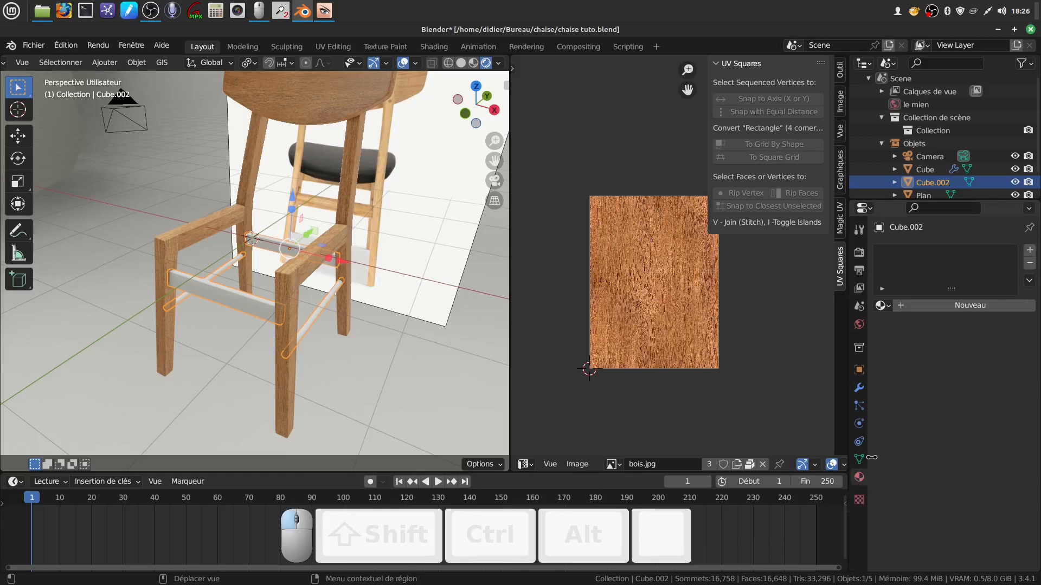
pyautogui.click(883, 307)
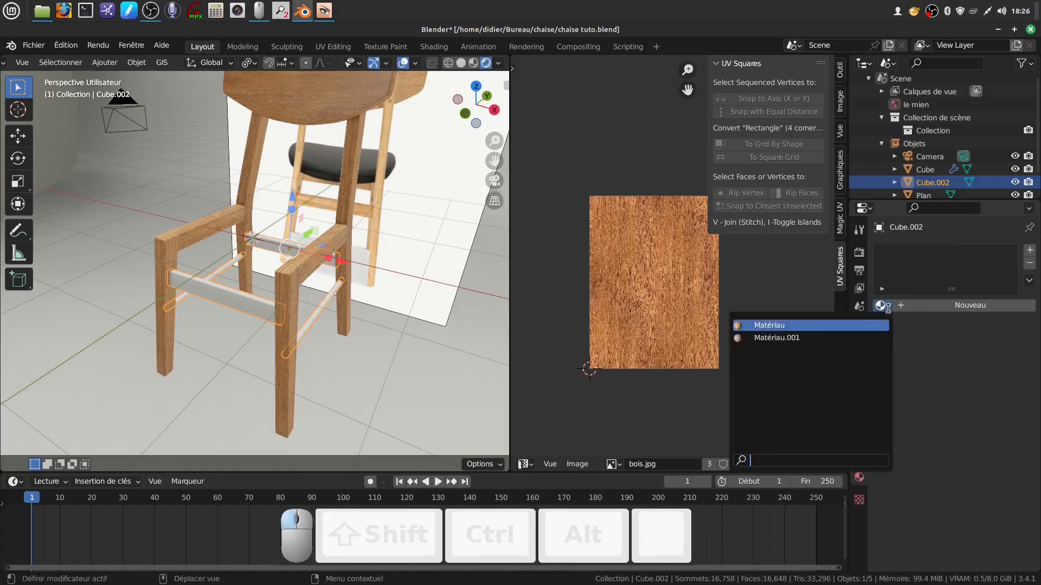
pyautogui.click(827, 339)
pyautogui.moveTo(325, 312); pyautogui.dragTo(321, 310, button='middle')
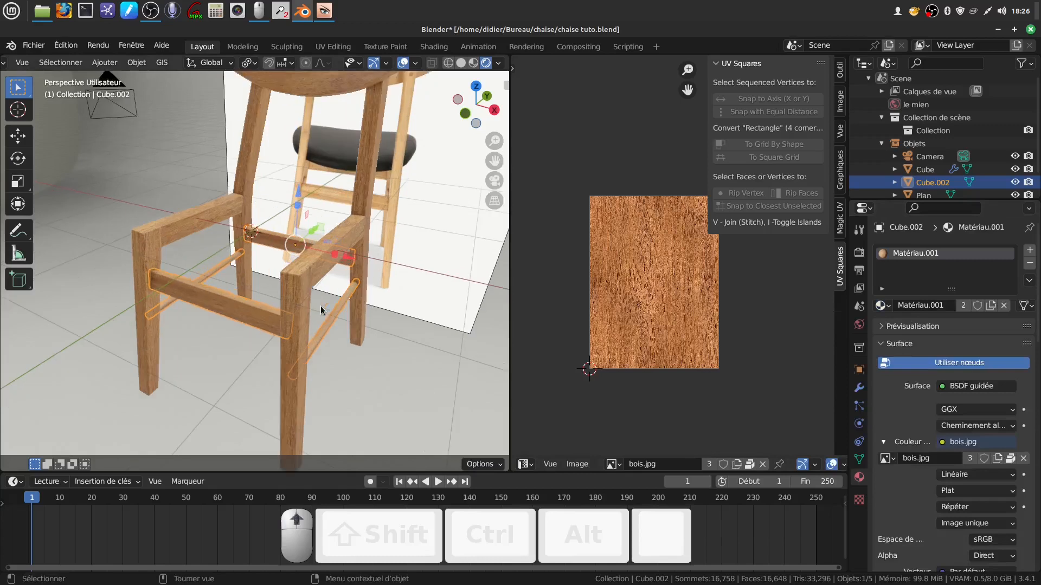
pyautogui.press('Tab')
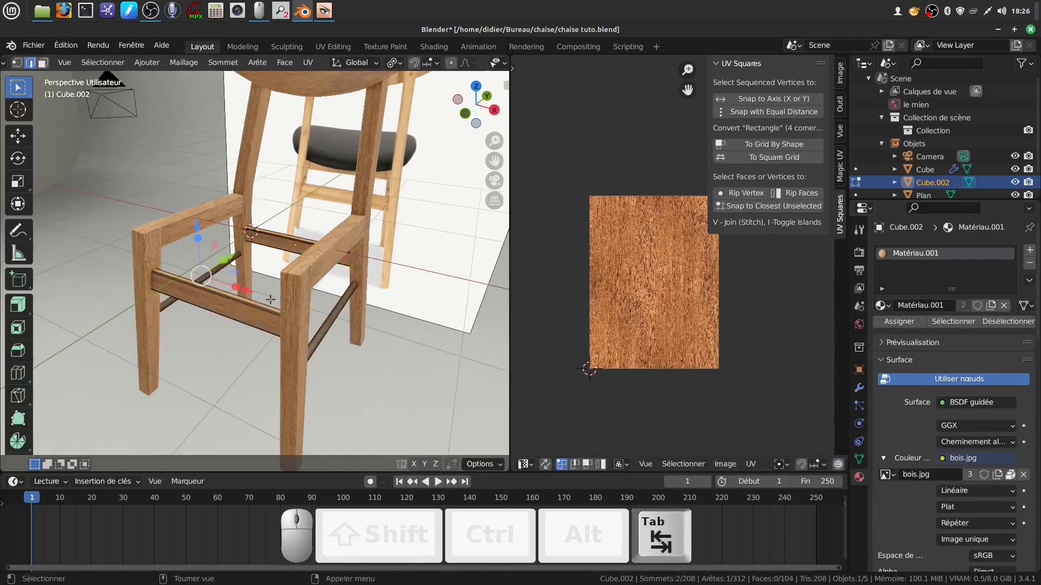
pyautogui.press('a')
pyautogui.press('a')
pyautogui.press('a')
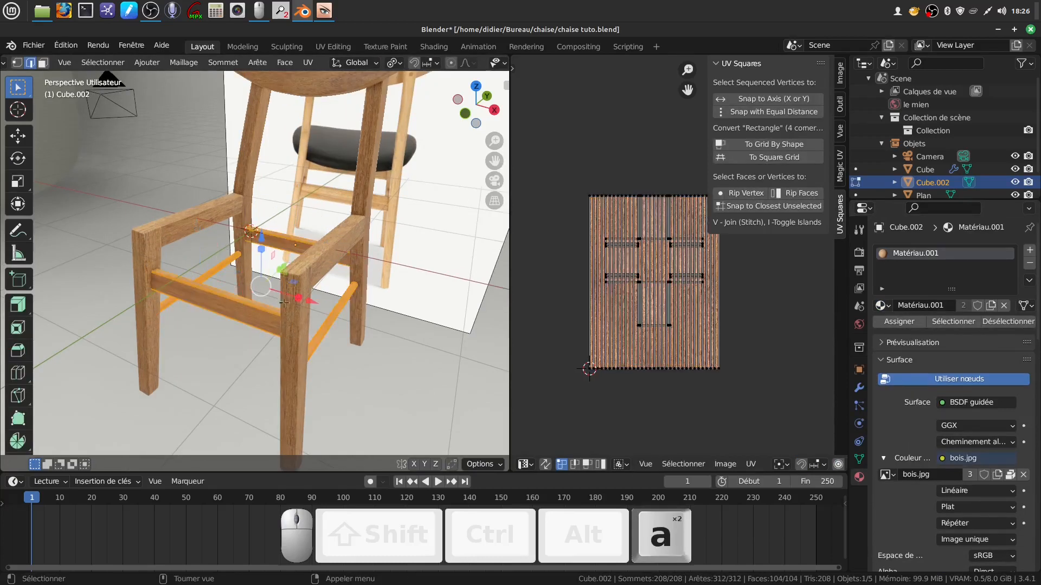
pyautogui.press('Tab')
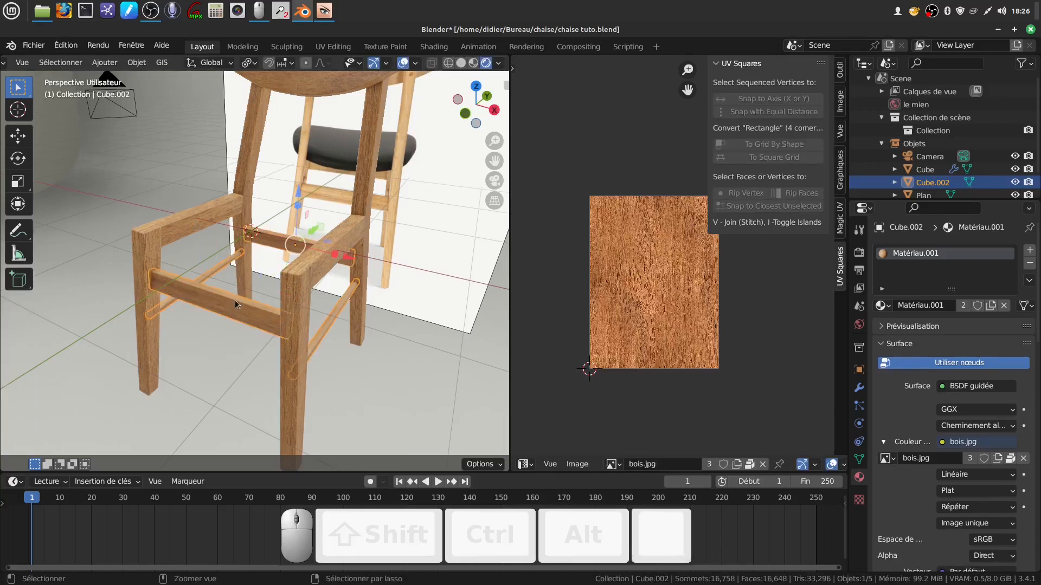
# Step: Apply the crossbars' rotation and scale, and unwrap their entire mesh with Déplier
pyautogui.hotkey('ctrl', 'a')
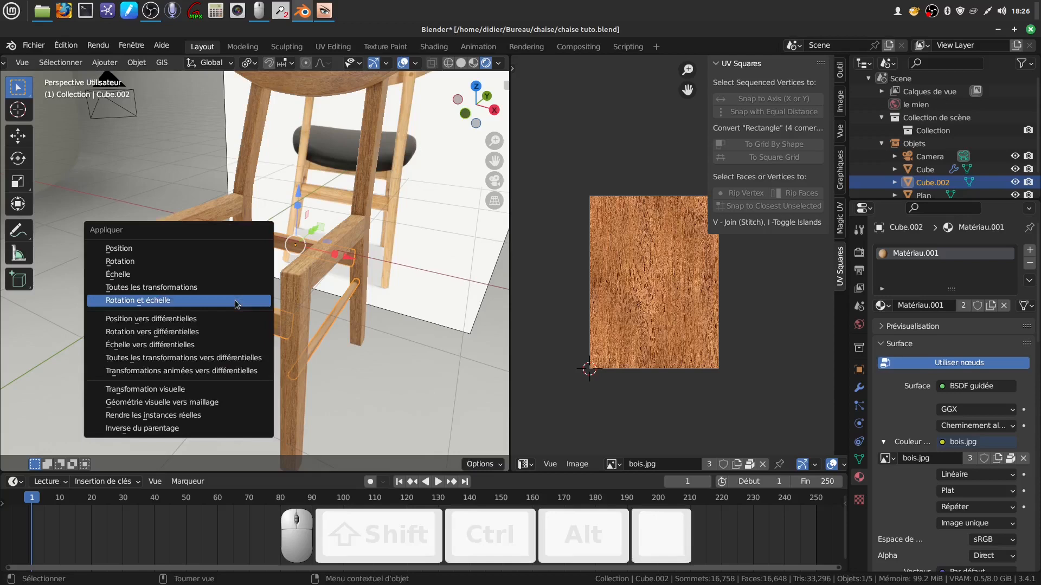
pyautogui.click(237, 302)
pyautogui.press('Tab')
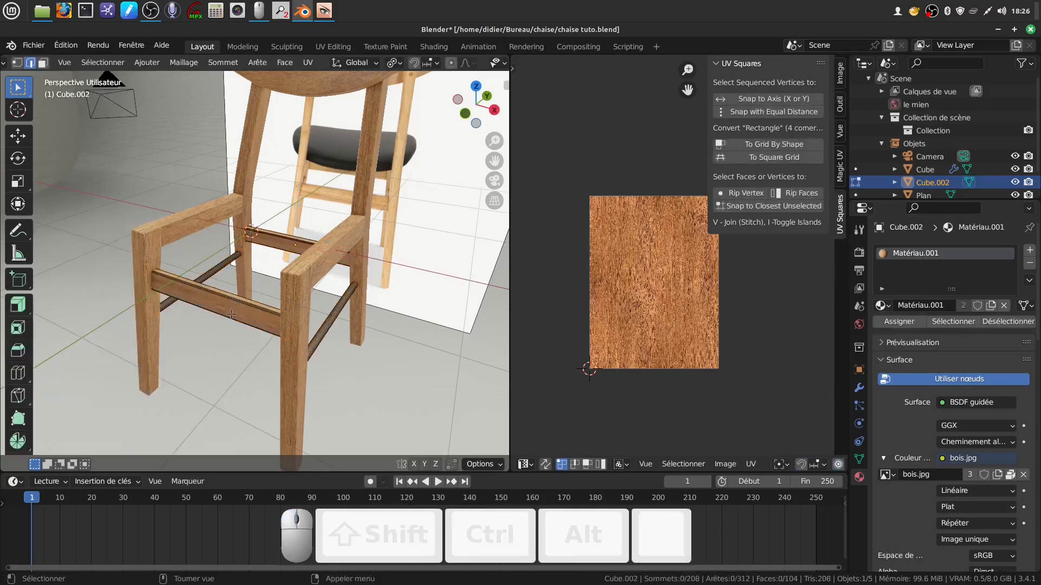
pyautogui.press('a')
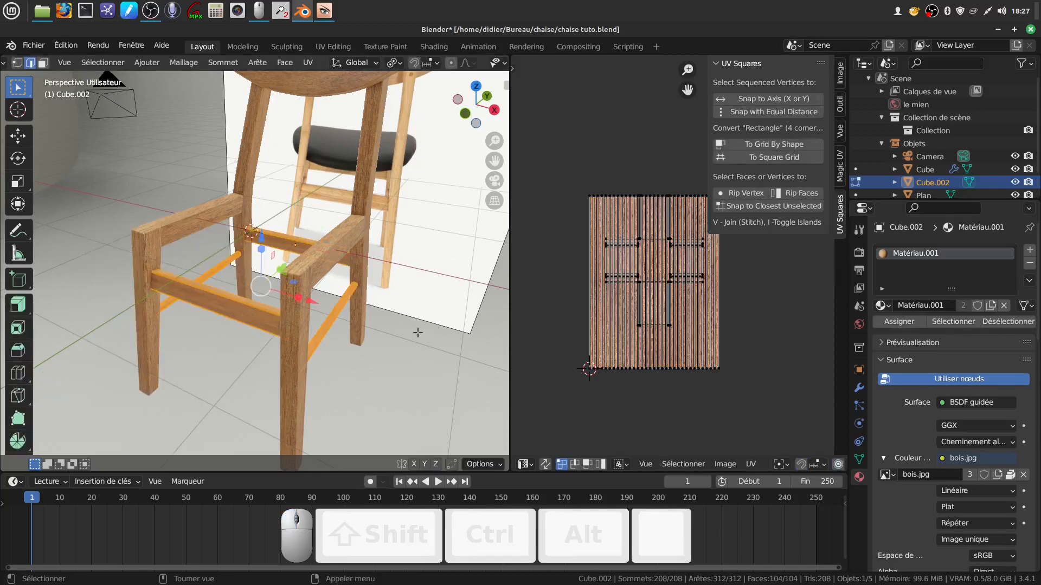
pyautogui.press('u')
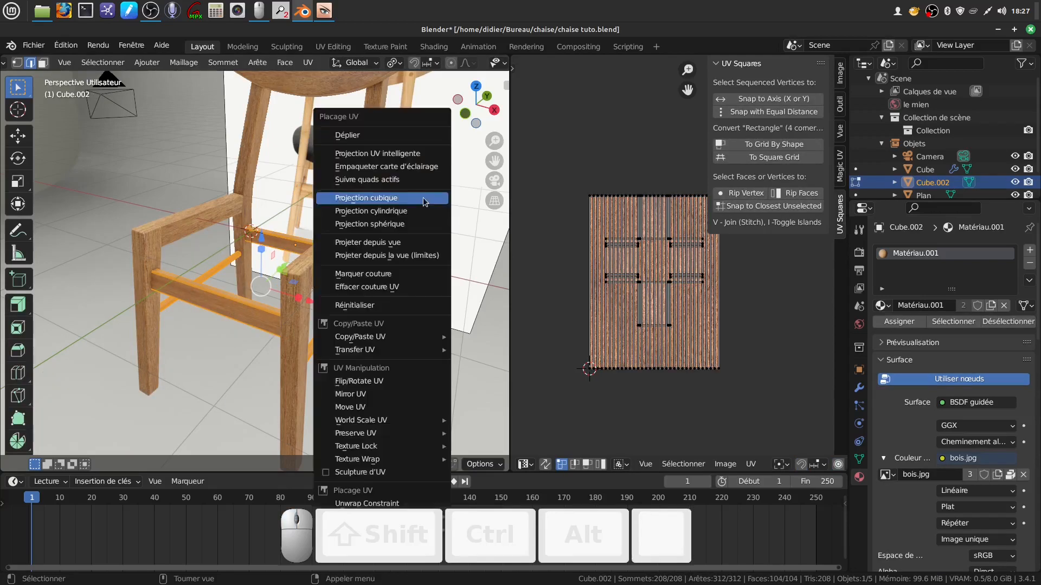
pyautogui.click(394, 135)
# Step: Select the first wide crossbar island through its linked UVs and move it about 0.34 right, onto the matching island
pyautogui.keyDown('shift'); pyautogui.moveTo(730, 299); pyautogui.dragTo(734, 166, button='middle'); pyautogui.keyUp('shift')
pyautogui.press('n')
pyautogui.scroll(3, 680, 254)
pyautogui.scroll(-2, 803, 209)
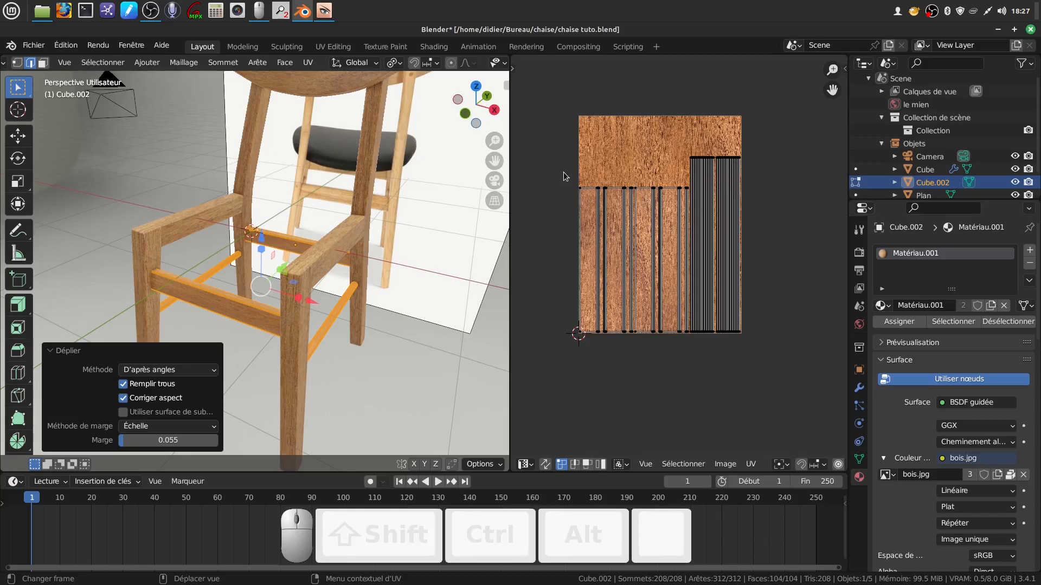
pyautogui.click(580, 190)
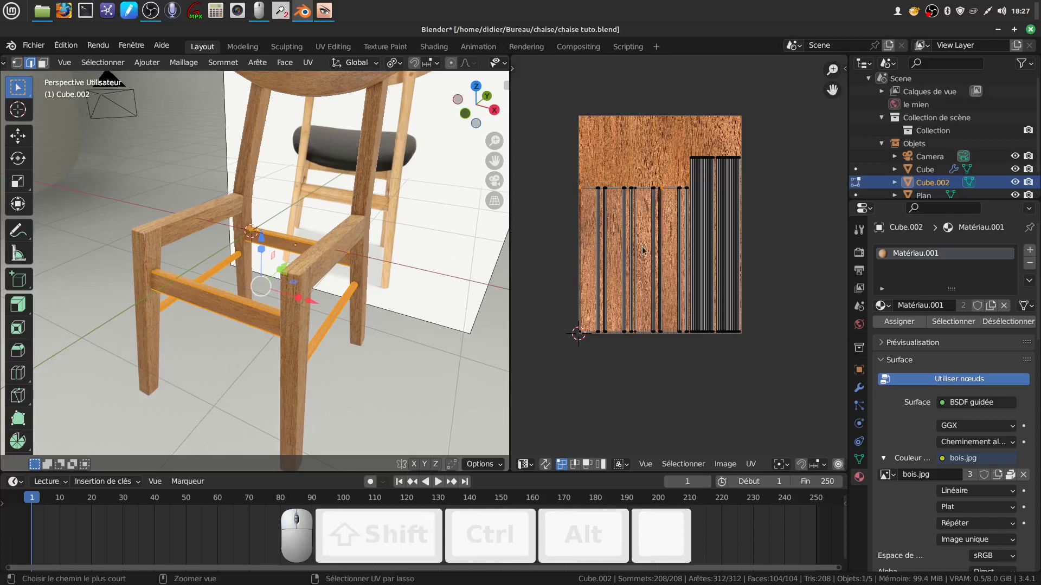
pyautogui.hotkey('ctrl', 'l')
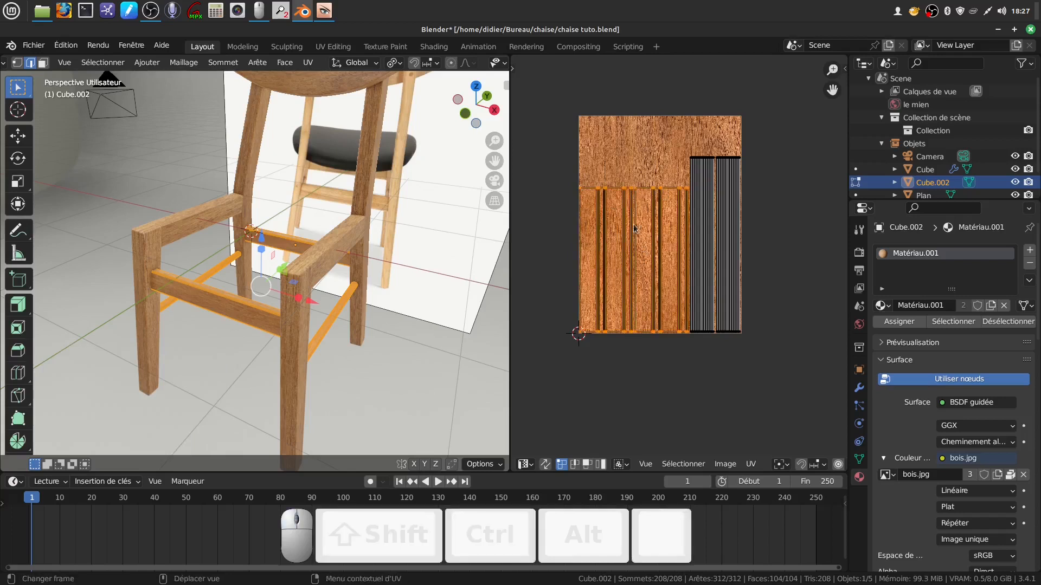
pyautogui.click(587, 197)
pyautogui.hotkey('ctrl', 'l')
pyautogui.press('g')
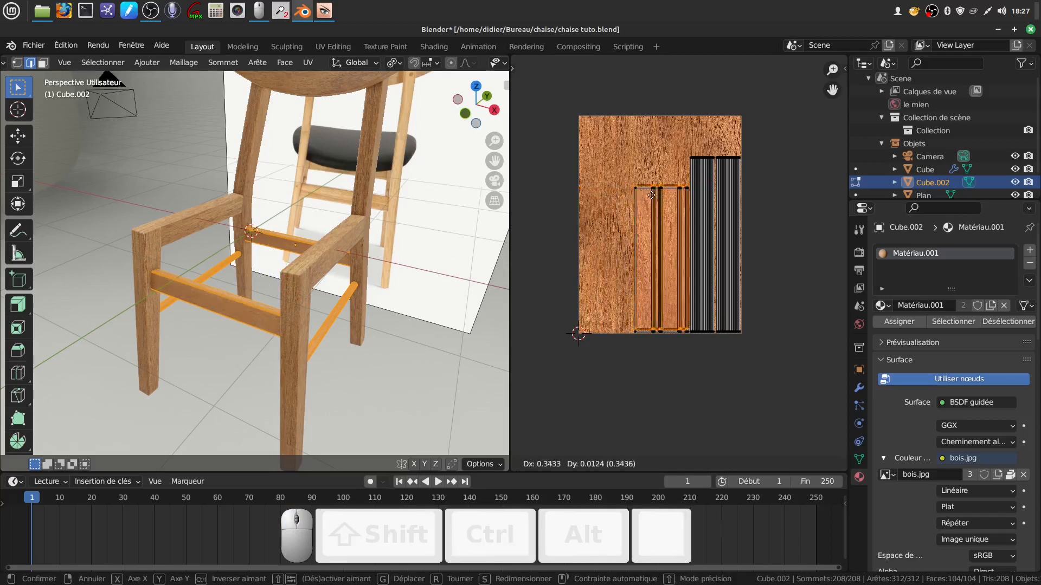
pyautogui.click(646, 198)
# Step: Centre all the crossbar UV islands on the wood image, enlarge them to nearly its full height, and leave edit mode
pyautogui.moveTo(616, 133); pyautogui.dragTo(774, 357)
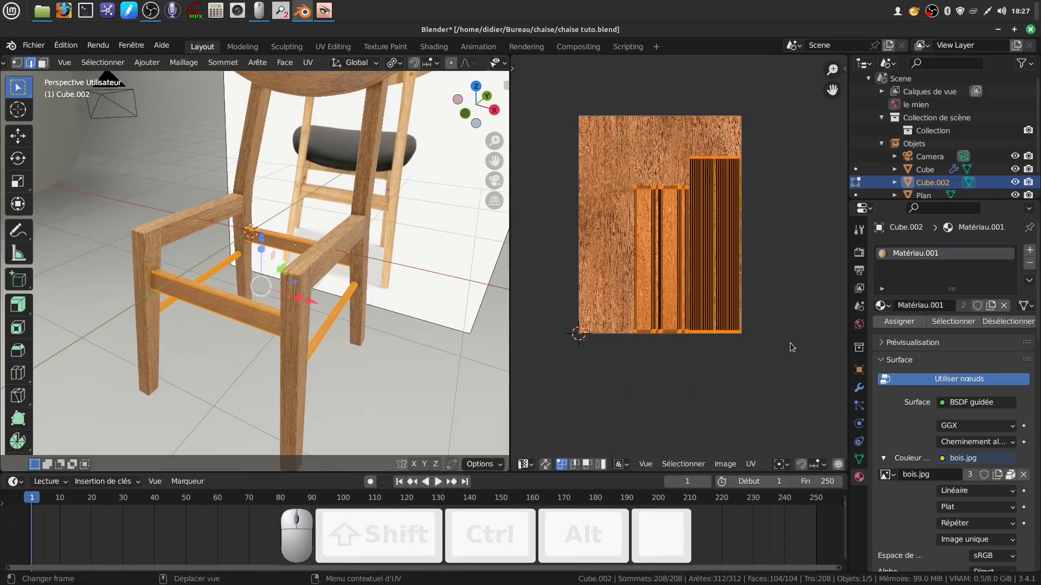
pyautogui.press('g')
pyautogui.click(772, 324)
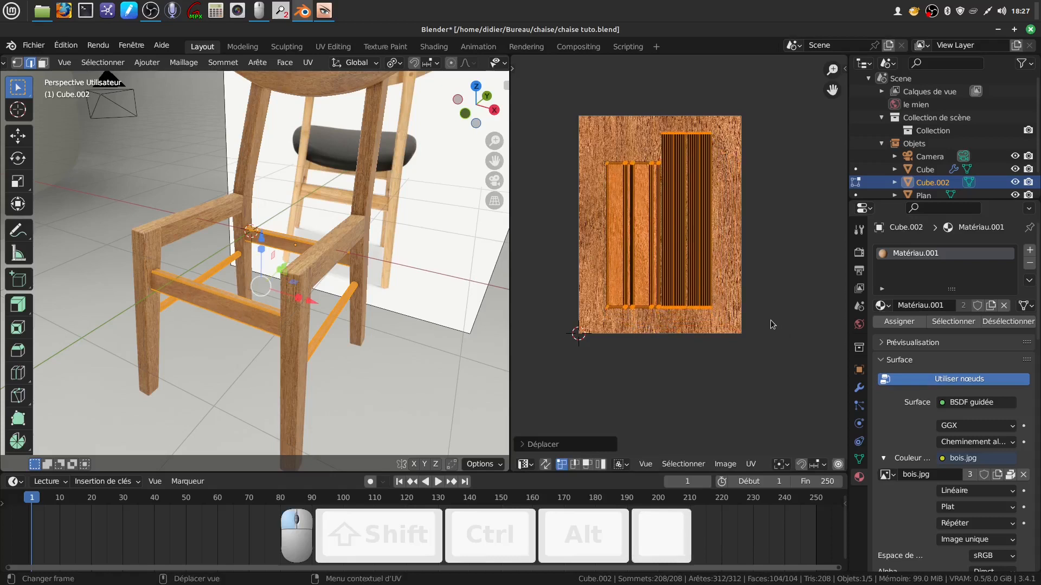
pyautogui.press('s')
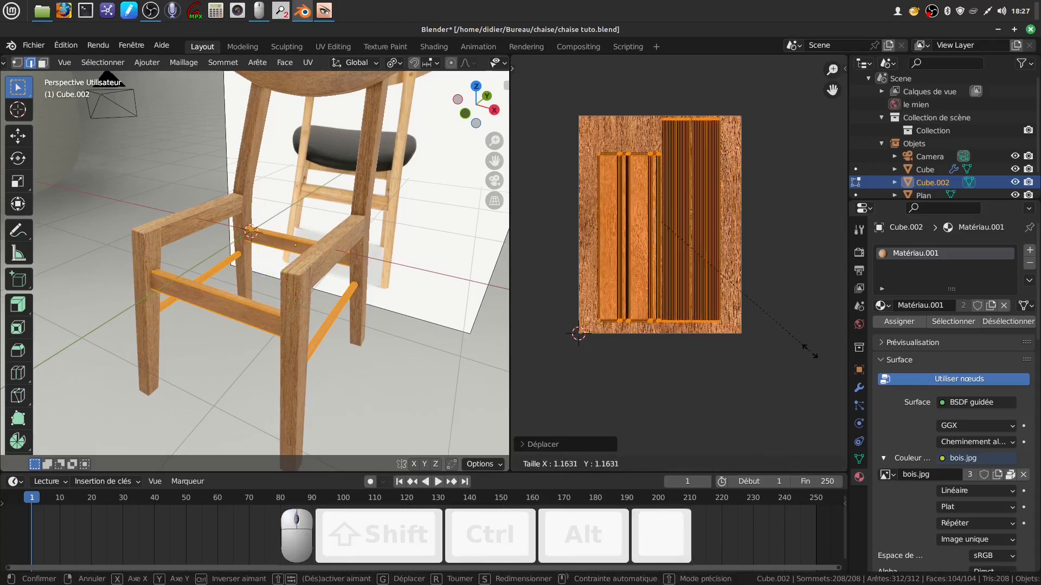
pyautogui.click(791, 273)
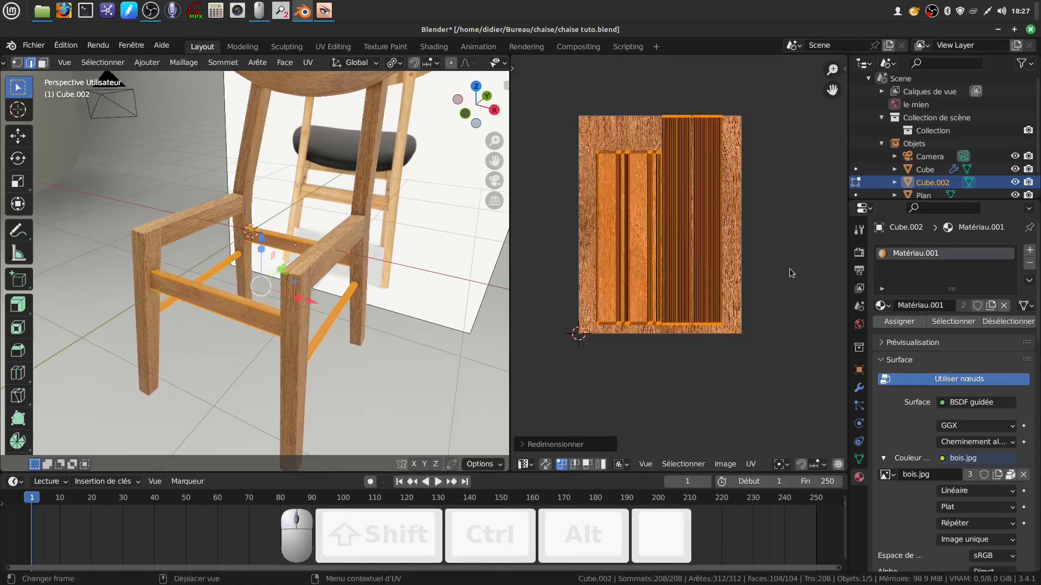
pyautogui.press('g')
pyautogui.click(798, 242)
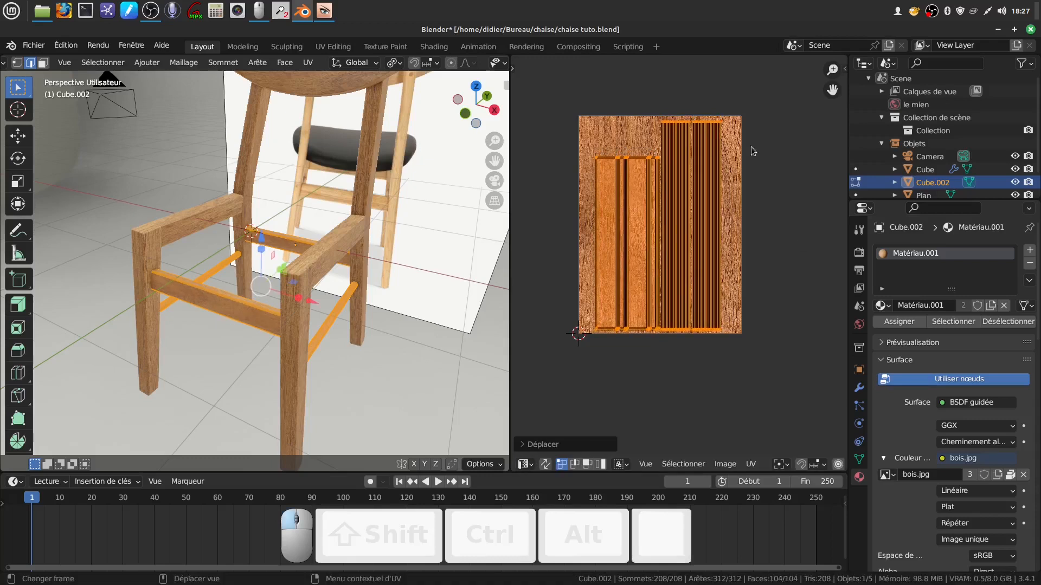
pyautogui.moveTo(238, 245); pyautogui.dragTo(322, 255, button='middle')
pyautogui.press('Tab')
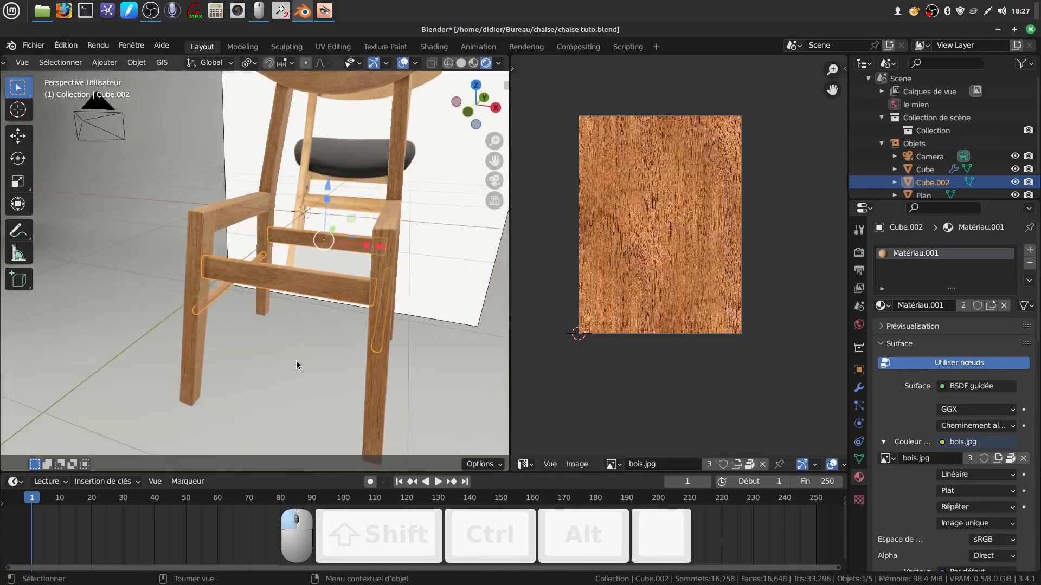
# Step: Deselect the crossbars and examine the wood texture on the whole chair from several angles
pyautogui.moveTo(314, 330); pyautogui.dragTo(291, 346, button='middle')
pyautogui.click(291, 346)
pyautogui.moveTo(259, 304)
pyautogui.keyDown('shift'); pyautogui.mouseDown(button='middle')
pyautogui.moveTo(343, 292)
pyautogui.moveTo(445, 307)
pyautogui.moveTo(300, 298)
pyautogui.moveTo(294, 275)
pyautogui.moveTo(296, 297)
pyautogui.moveTo(251, 313)
pyautogui.mouseUp(button='middle'); pyautogui.keyUp('shift')
pyautogui.scroll(-4, 253, 312)
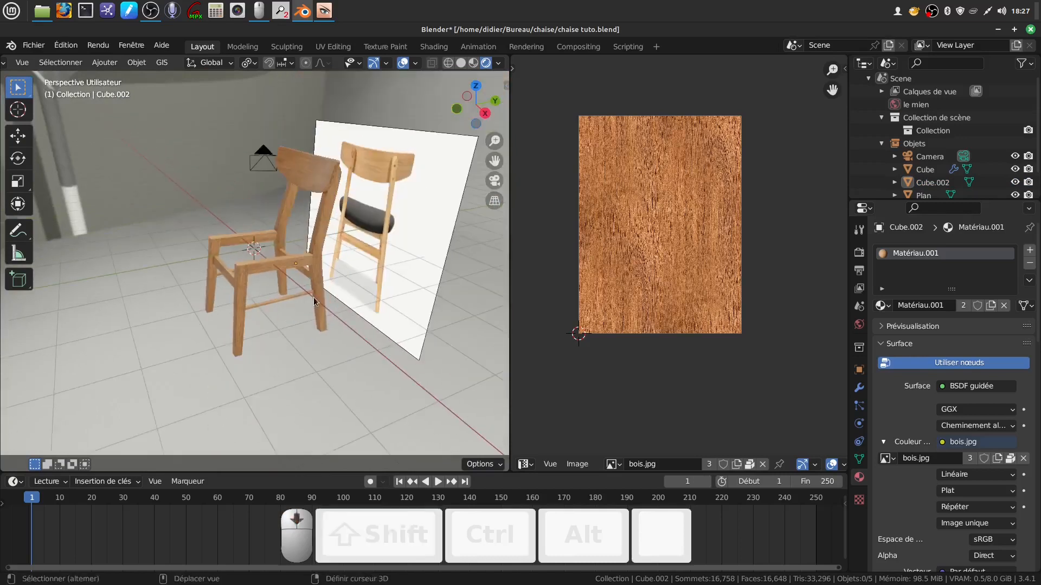
pyautogui.scroll(5, 305, 325)
pyautogui.moveTo(305, 331); pyautogui.dragTo(331, 264, button='middle')
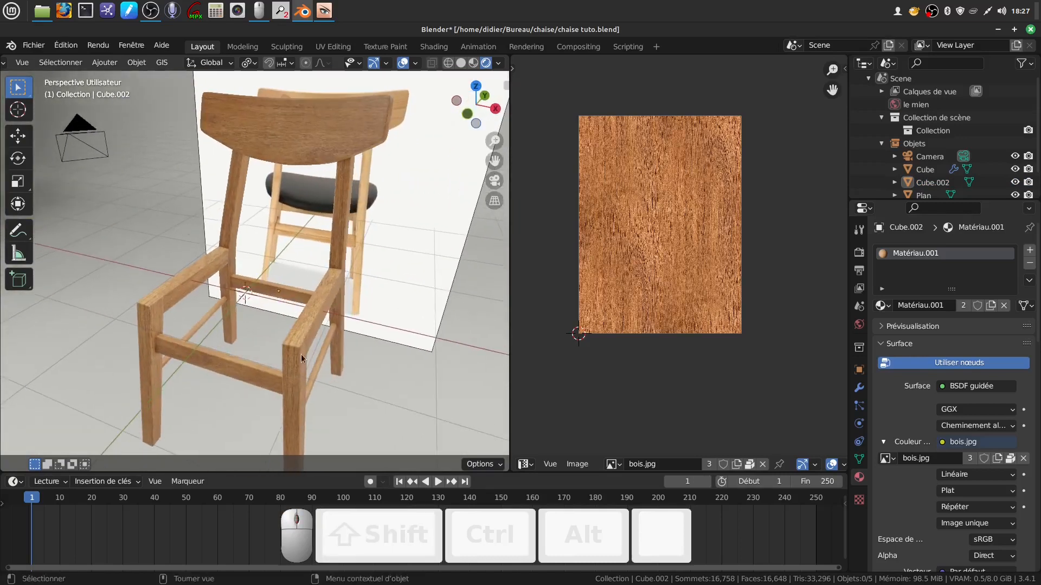
pyautogui.moveTo(310, 342); pyautogui.dragTo(346, 317, button='middle')
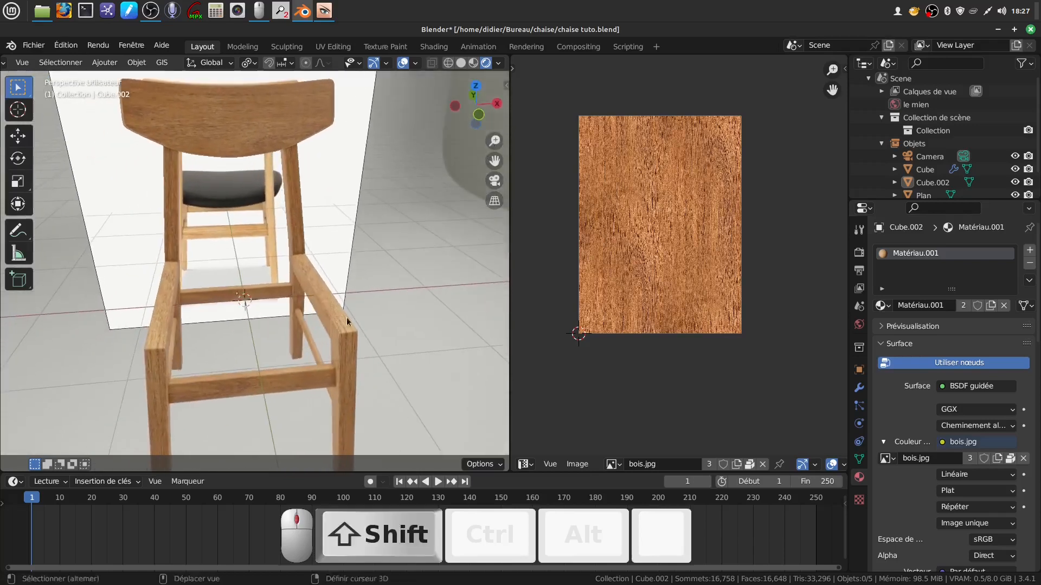
# Step: Widen the 3D view at the expense of the UV editor and switch its display to solid shading
pyautogui.moveTo(510, 323); pyautogui.dragTo(683, 320)
pyautogui.moveTo(579, 290); pyautogui.dragTo(311, 288, button='middle')
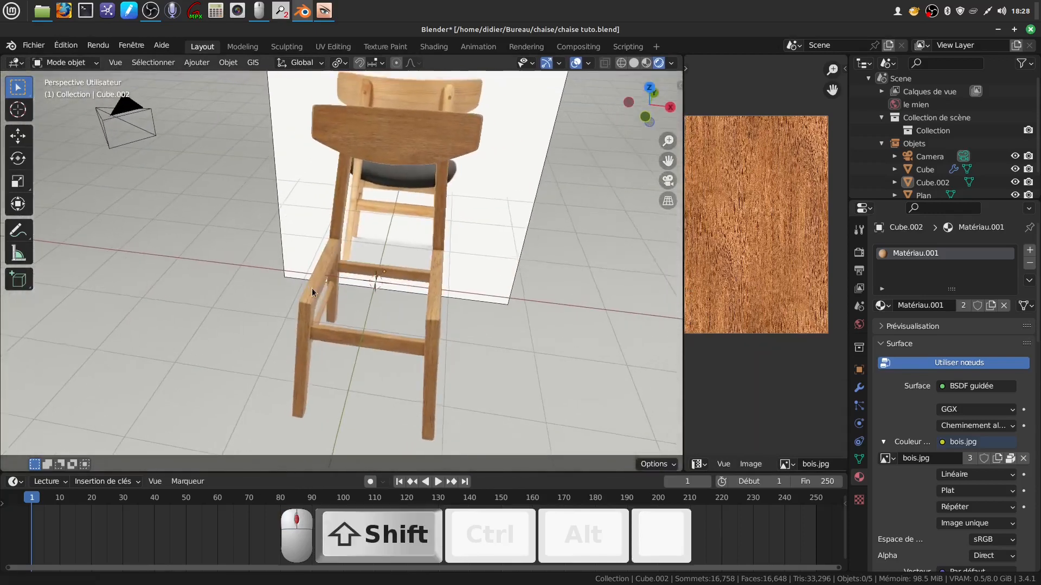
pyautogui.click(634, 63)
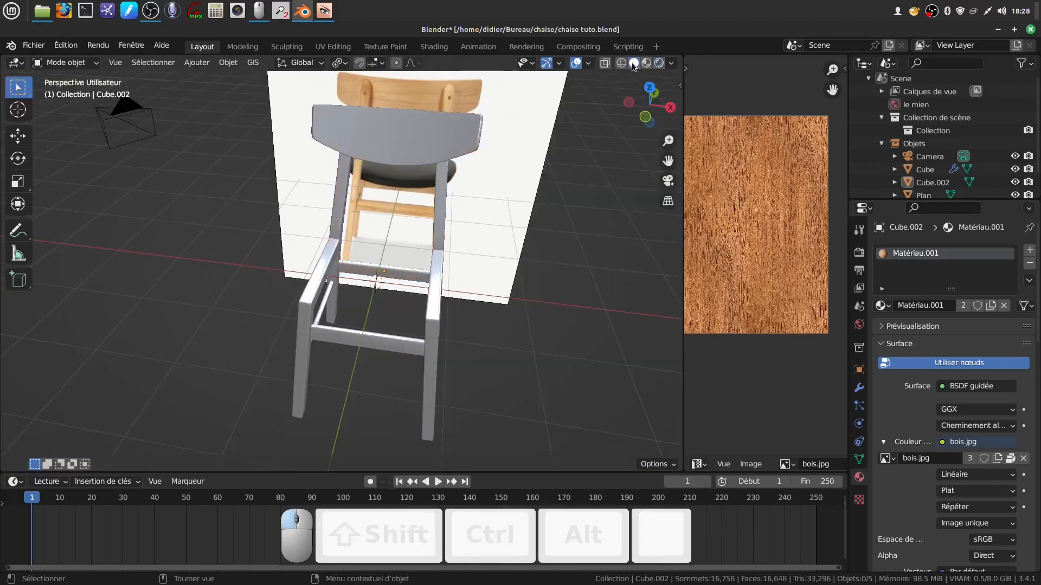
pyautogui.moveTo(467, 282)
pyautogui.mouseDown(button='middle')
pyautogui.moveTo(469, 267)
pyautogui.moveTo(411, 255)
pyautogui.mouseUp(button='middle')
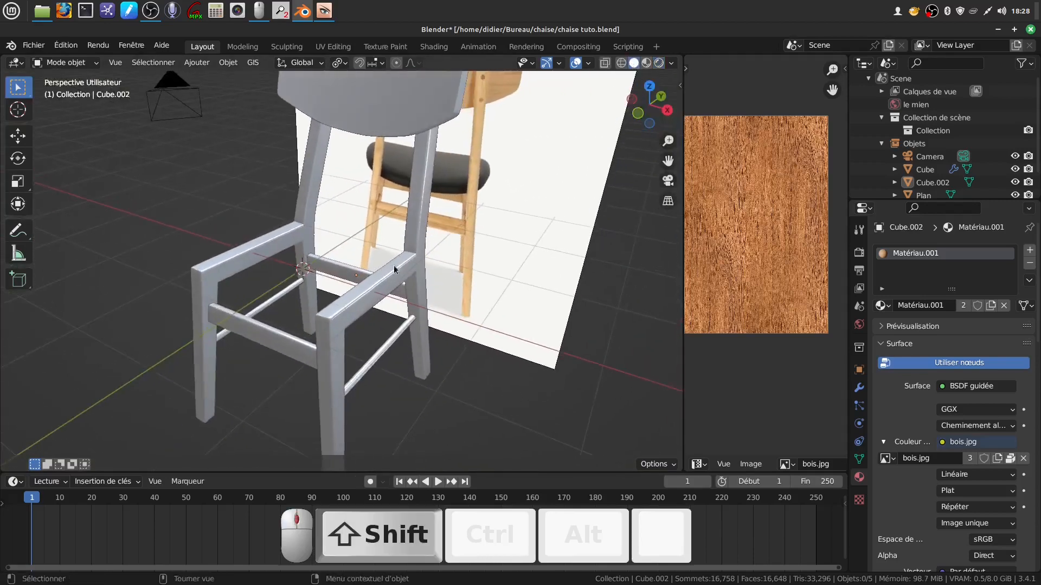
pyautogui.scroll(-3, 383, 240)
pyautogui.click(388, 234)
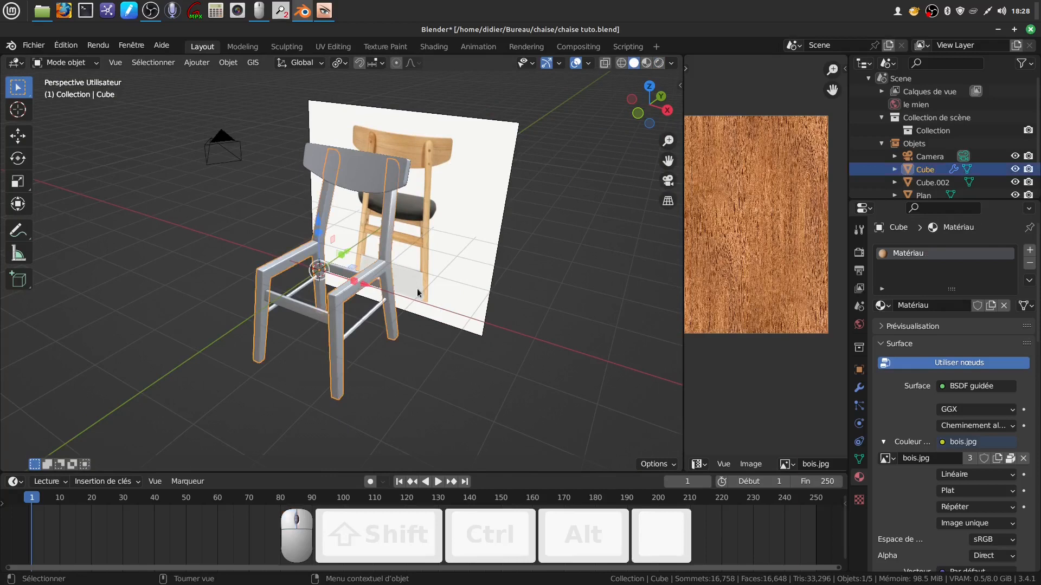
pyautogui.scroll(4, 417, 288)
pyautogui.click(373, 126)
pyautogui.keyDown('shift'); pyautogui.click(414, 246); pyautogui.keyUp('shift')
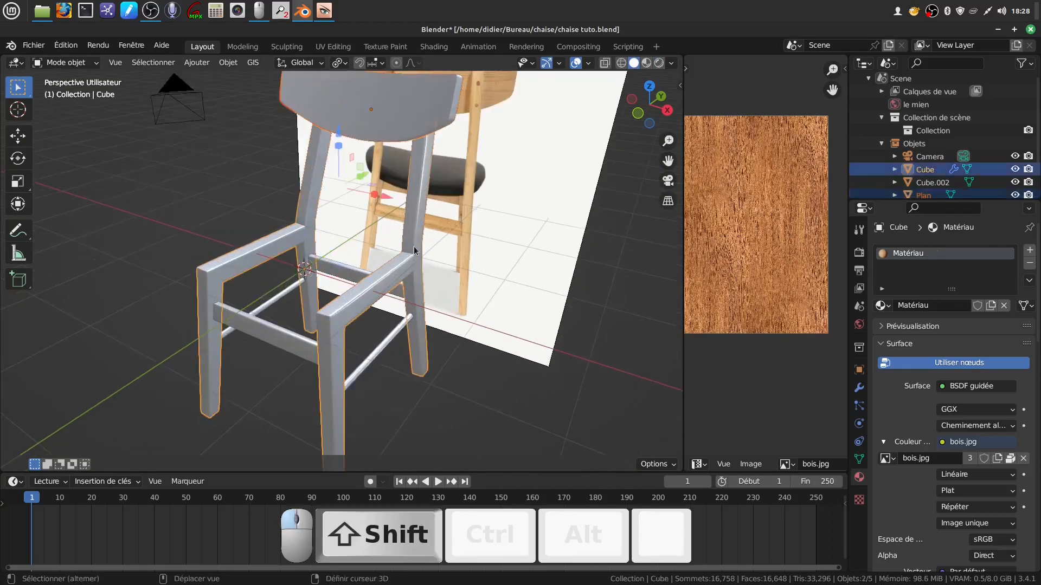
pyautogui.keyDown('shift'); pyautogui.click(288, 341); pyautogui.keyUp('shift')
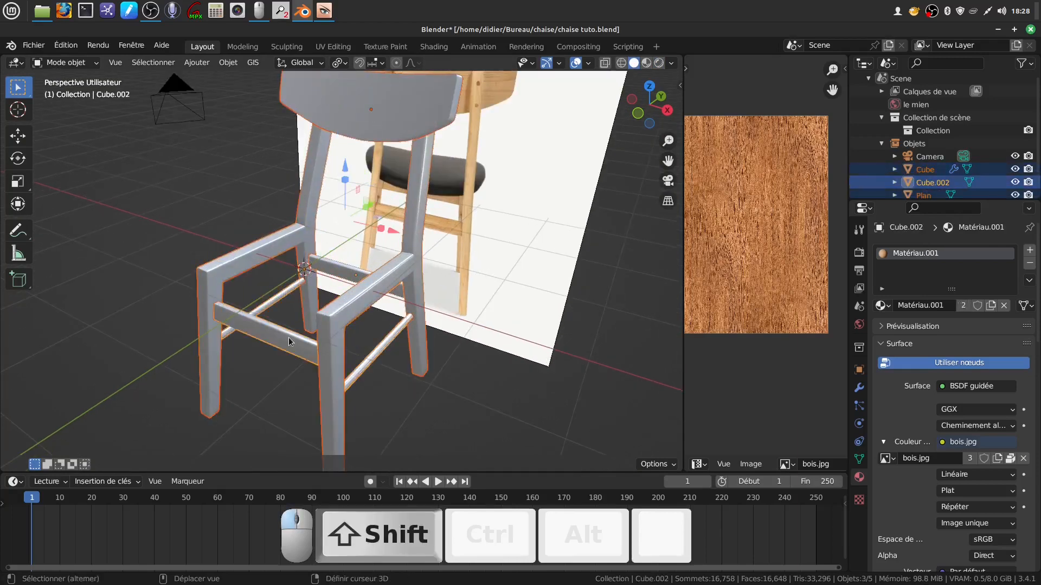
pyautogui.scroll(-3, 531, 379)
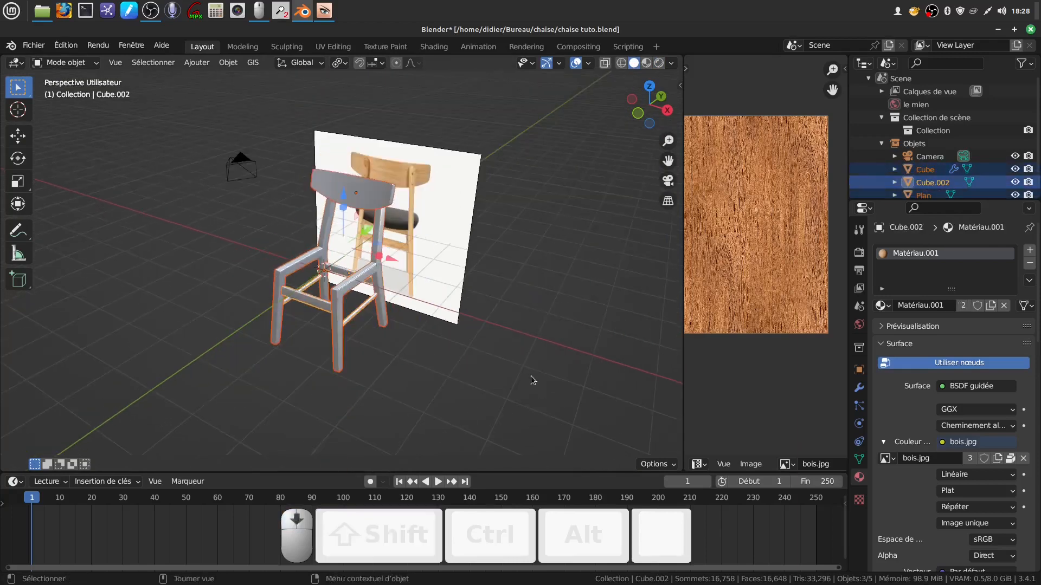
pyautogui.click(526, 337)
pyautogui.scroll(2, 482, 387)
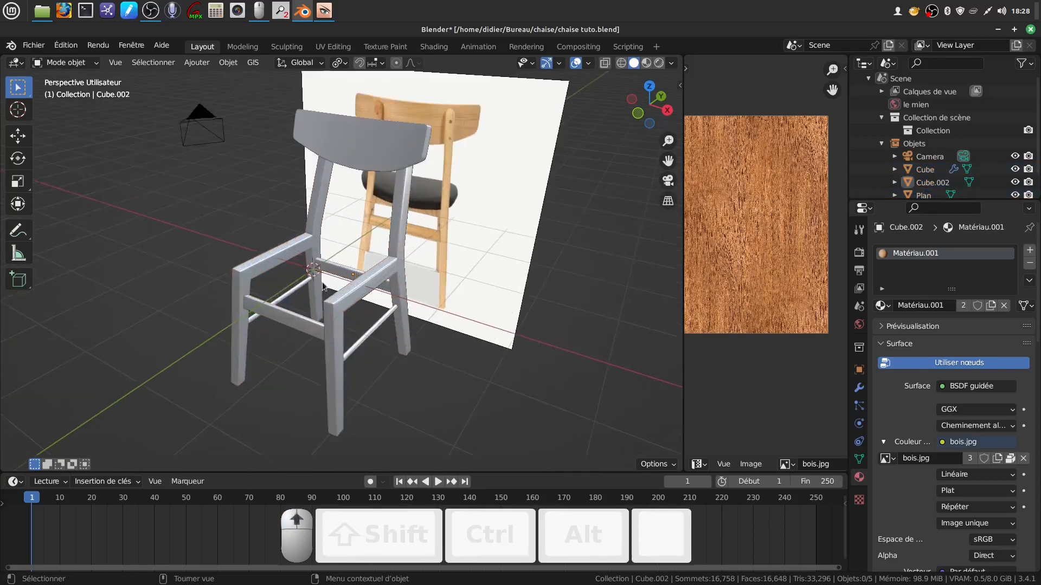
# Step: Apply the Miroir modifier on the leg frame and enlarge the outliner so all scene objects are listed
pyautogui.click(345, 304)
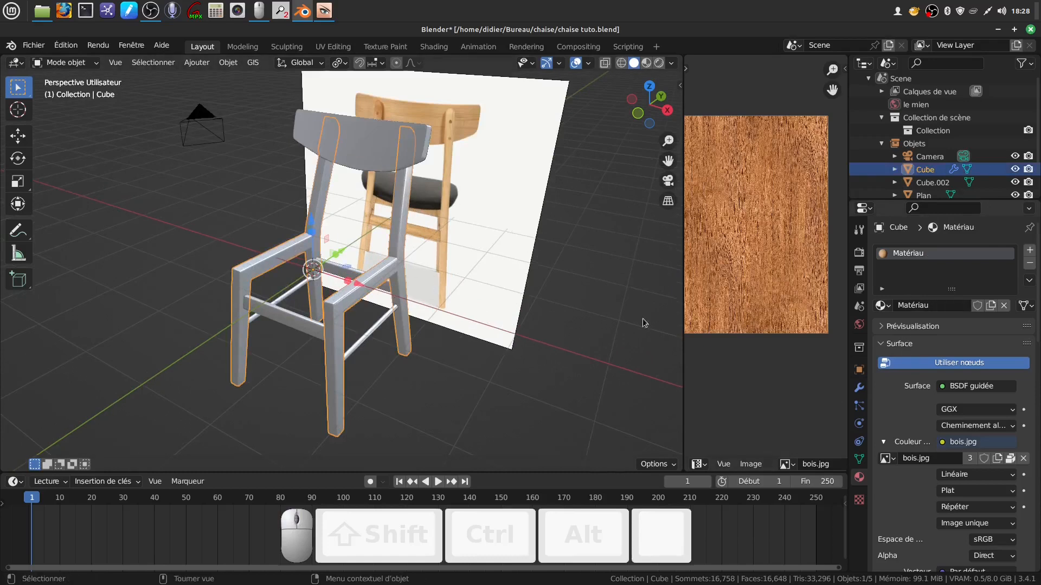
pyautogui.click(859, 387)
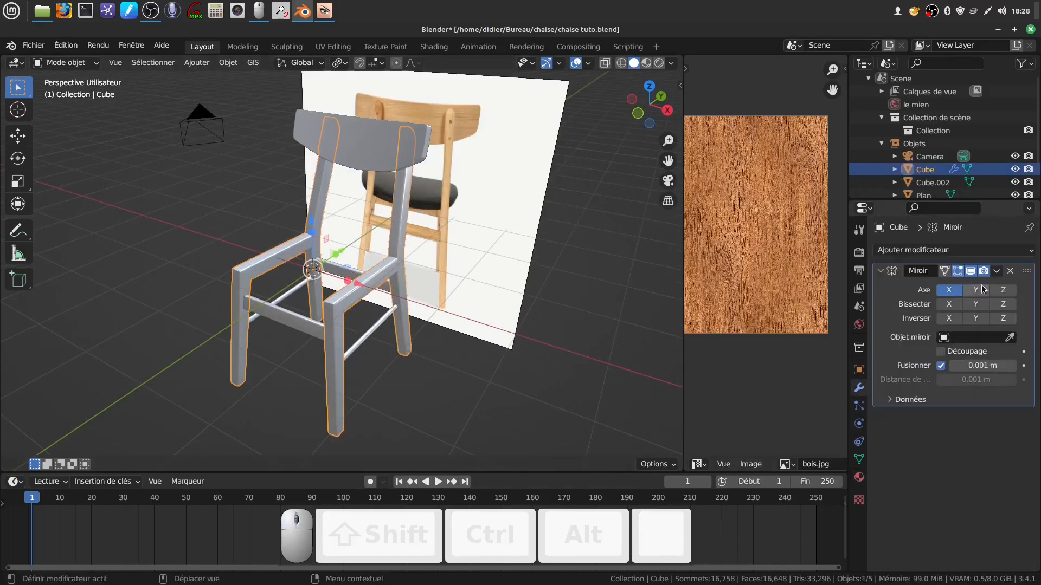
pyautogui.click(996, 275)
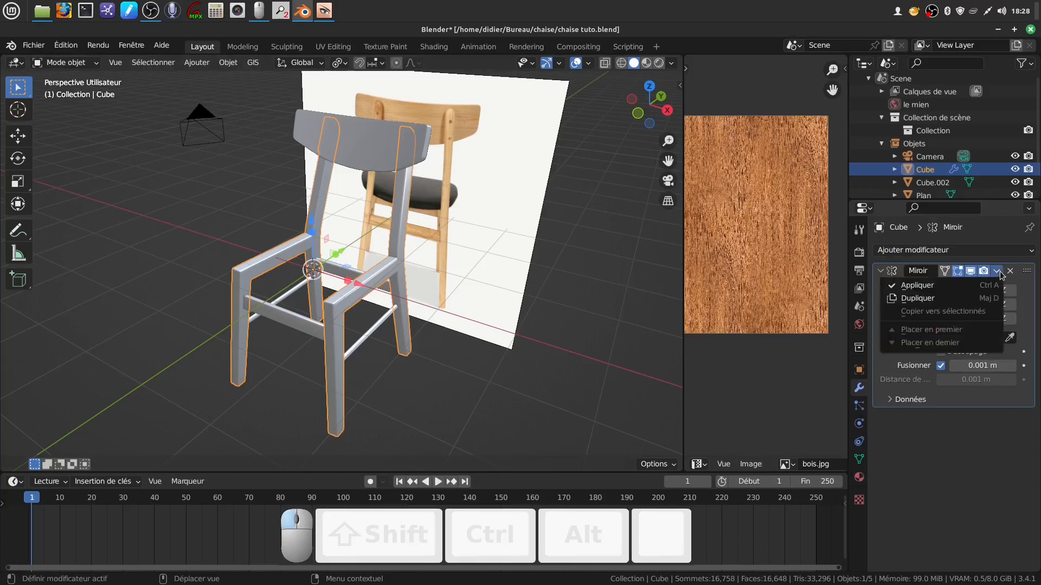
pyautogui.click(921, 280)
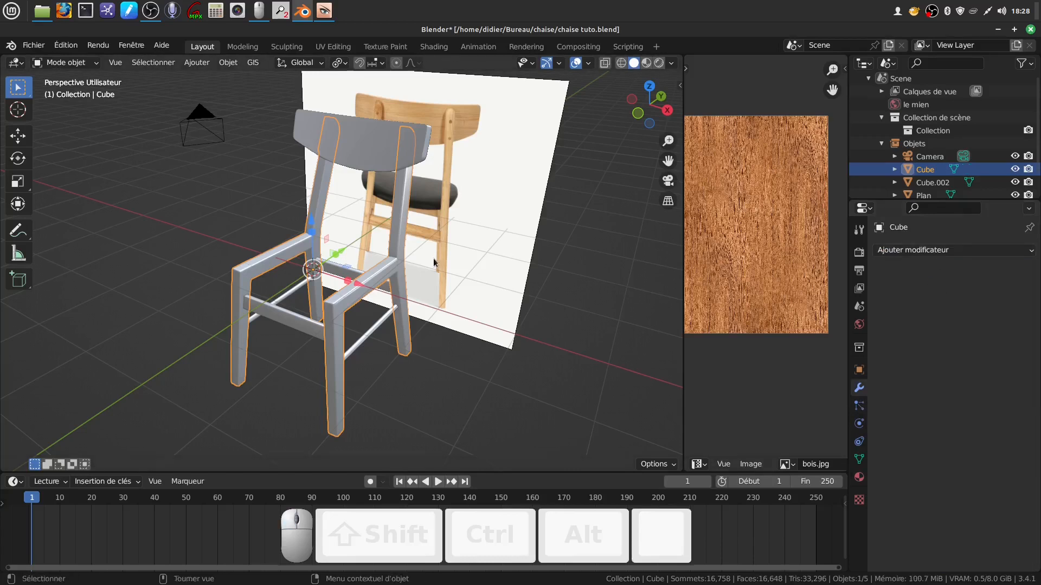
pyautogui.moveTo(924, 201); pyautogui.dragTo(925, 293)
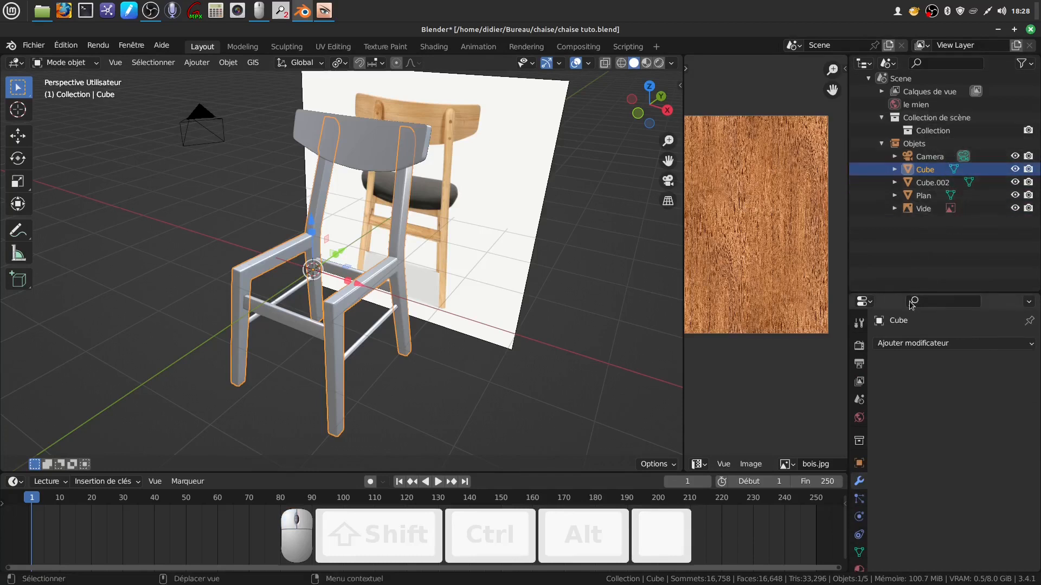
pyautogui.moveTo(910, 293); pyautogui.dragTo(904, 232)
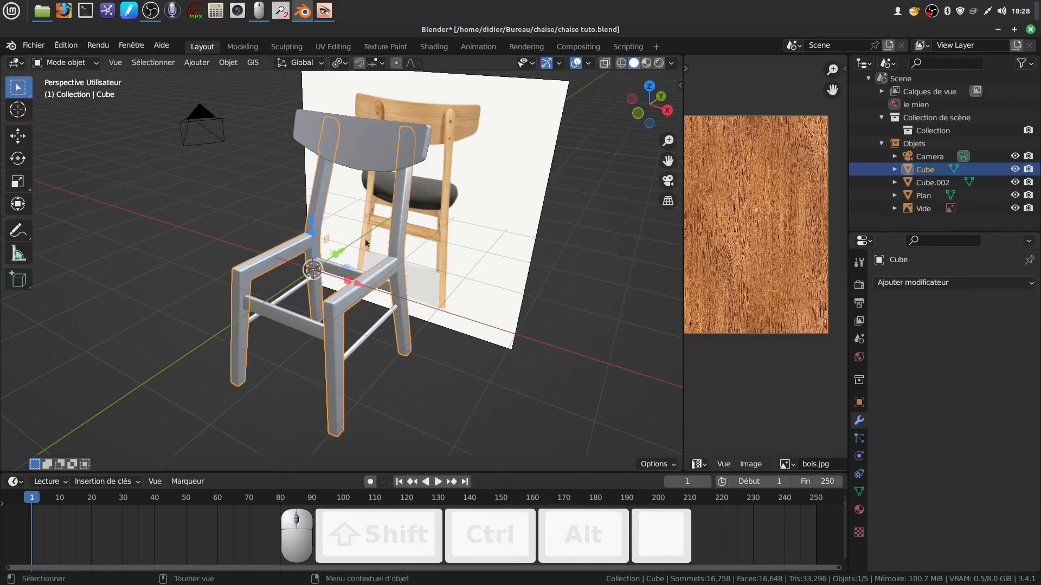
# Step: Join the crossbars and backrest to the leg frame with Joindre, keeping the frame as the active object
pyautogui.scroll(2, 439, 398)
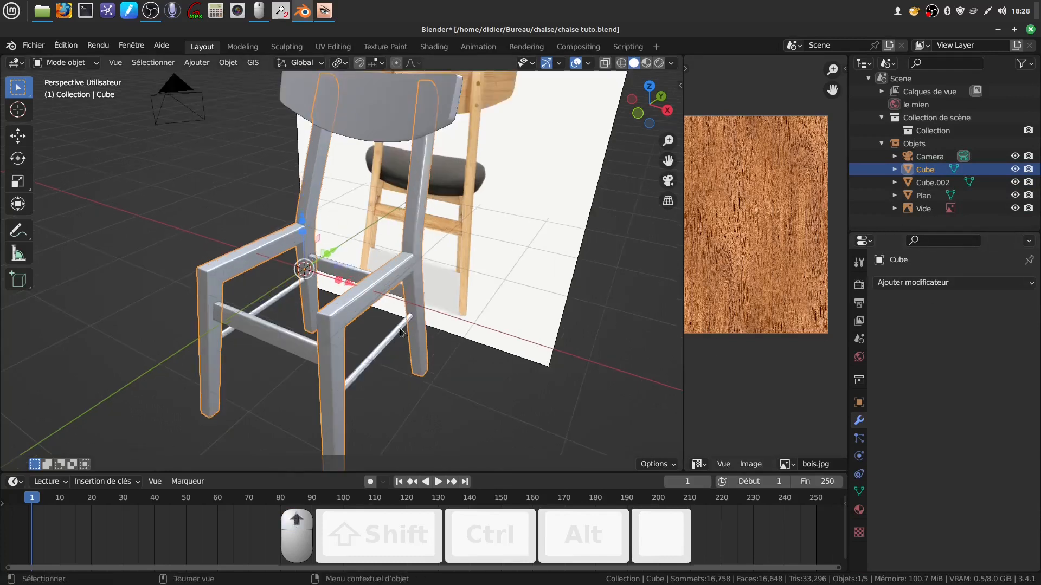
pyautogui.keyDown('shift'); pyautogui.moveTo(463, 392); pyautogui.dragTo(489, 366, button='middle'); pyautogui.keyUp('shift')
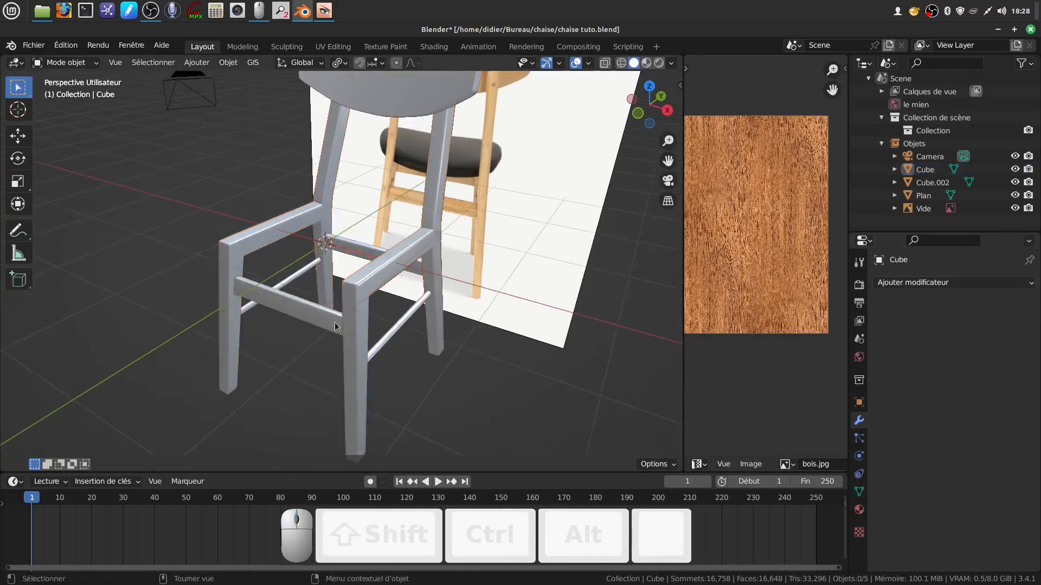
pyautogui.click(323, 313)
pyautogui.keyDown('shift'); pyautogui.click(398, 109); pyautogui.keyUp('shift')
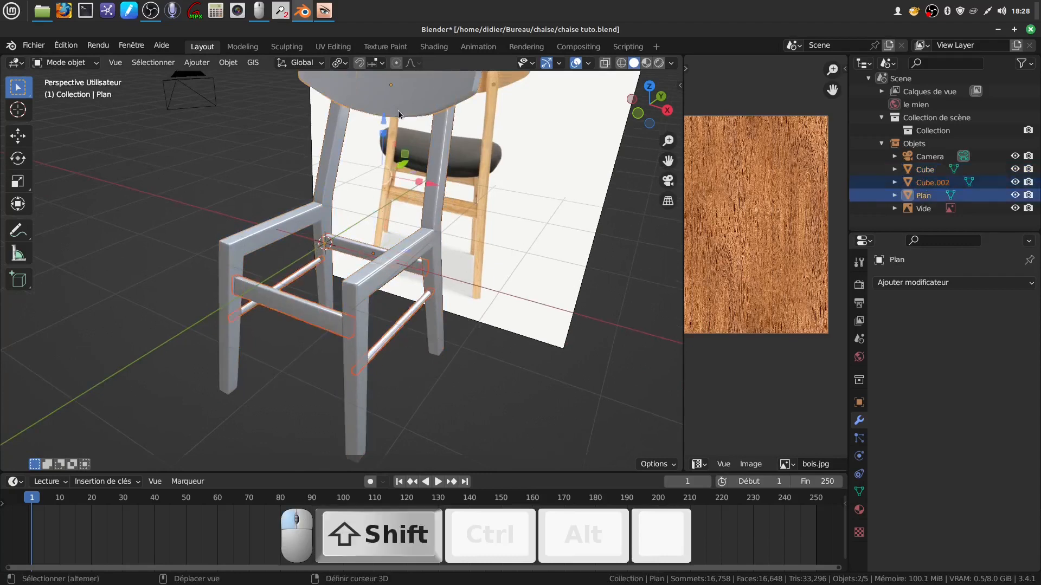
pyautogui.keyDown('shift'); pyautogui.click(385, 265); pyautogui.keyUp('shift')
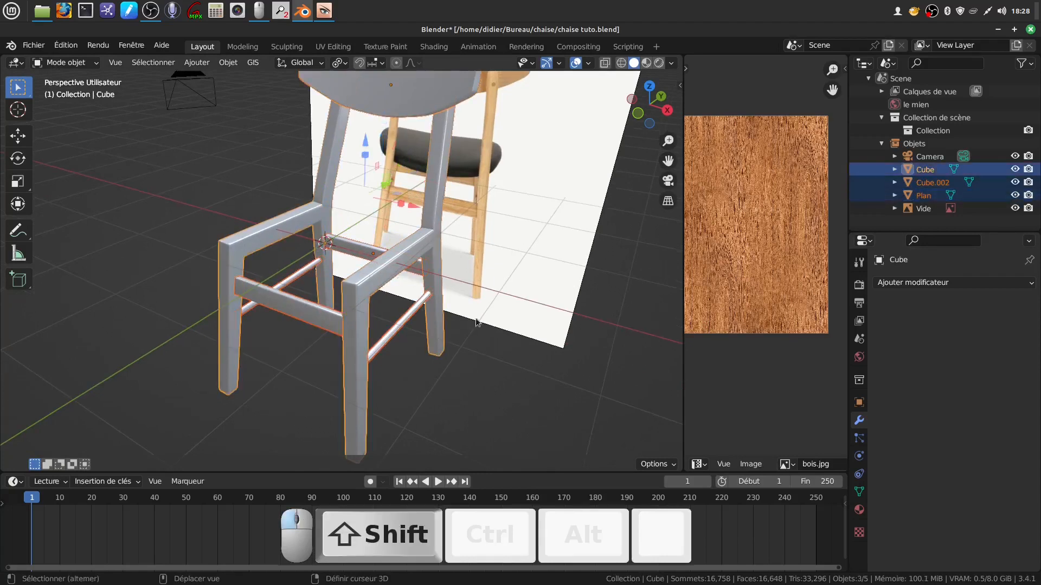
pyautogui.rightClick(533, 373)
pyautogui.moveTo(529, 373)
pyautogui.click(500, 356)
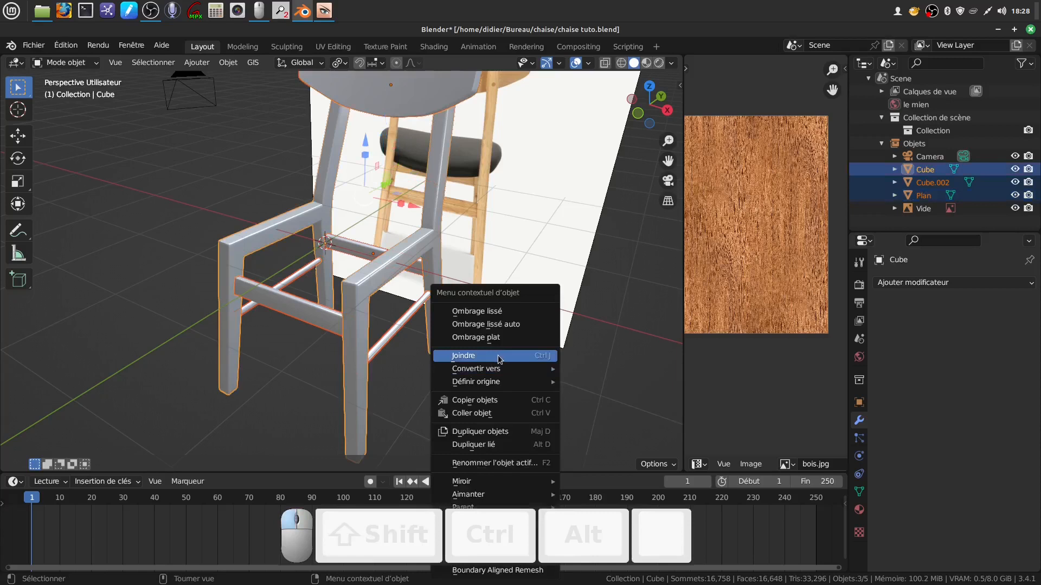
pyautogui.scroll(-5, 494, 343)
pyautogui.keyDown('shift'); pyautogui.moveTo(517, 316); pyautogui.dragTo(510, 320, button='middle'); pyautogui.keyUp('shift')
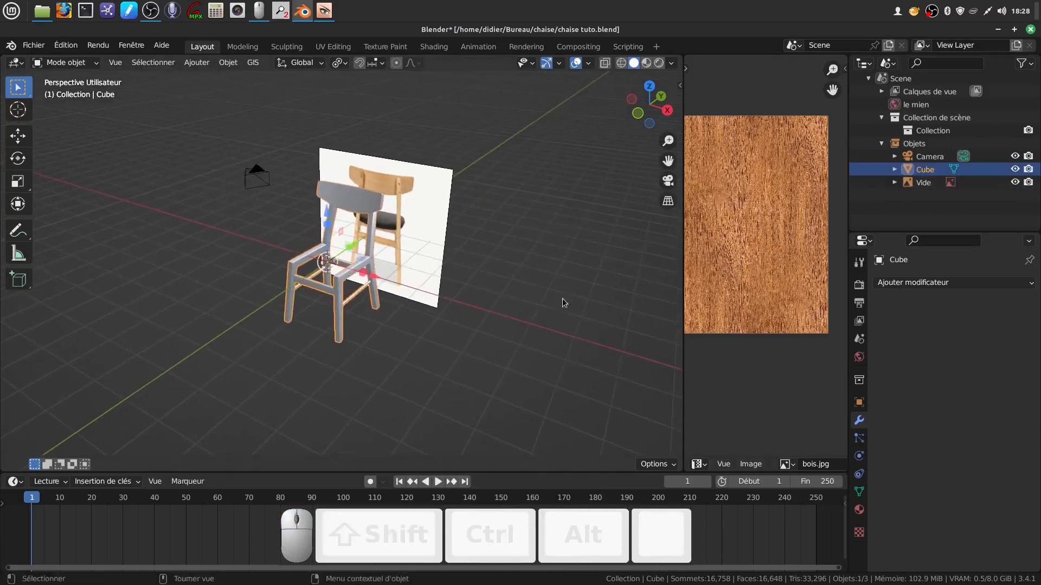
# Step: Delete the chair reference image behind the model
pyautogui.scroll(3, 531, 355)
pyautogui.click(530, 351)
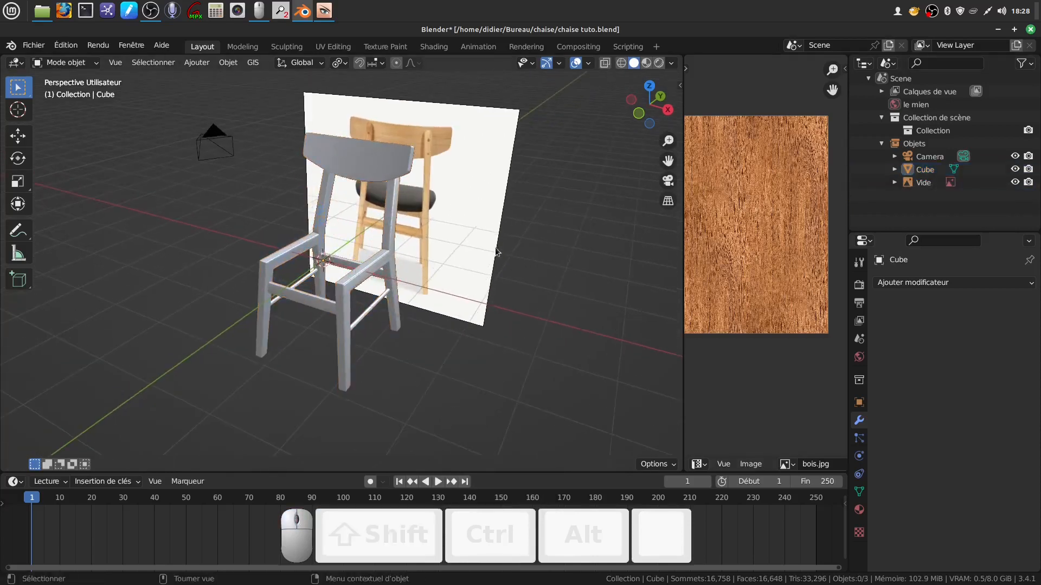
pyautogui.click(488, 249)
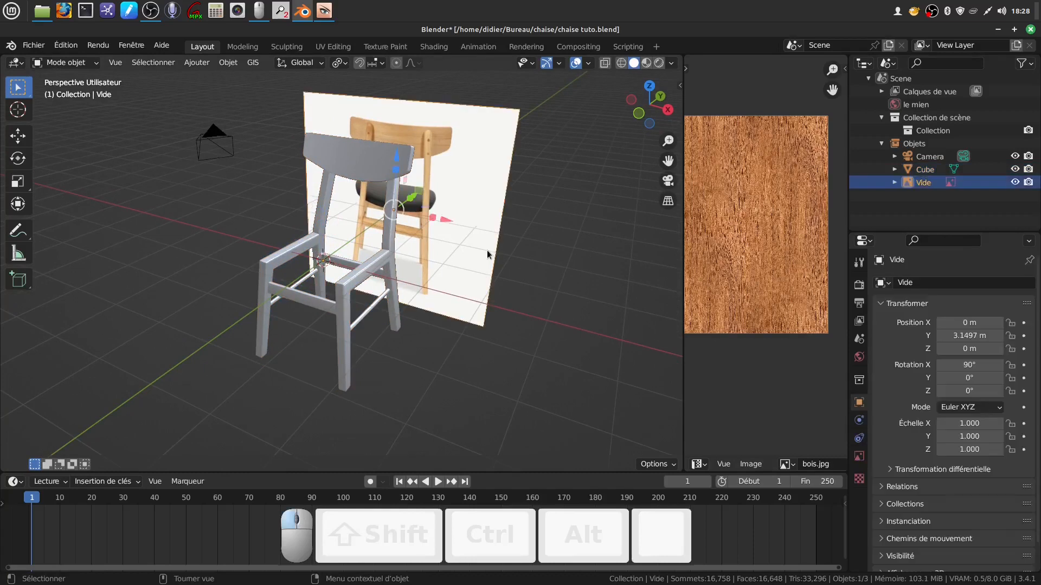
pyautogui.press('x')
pyautogui.click(512, 230)
pyautogui.moveTo(436, 272); pyautogui.dragTo(412, 282, button='middle')
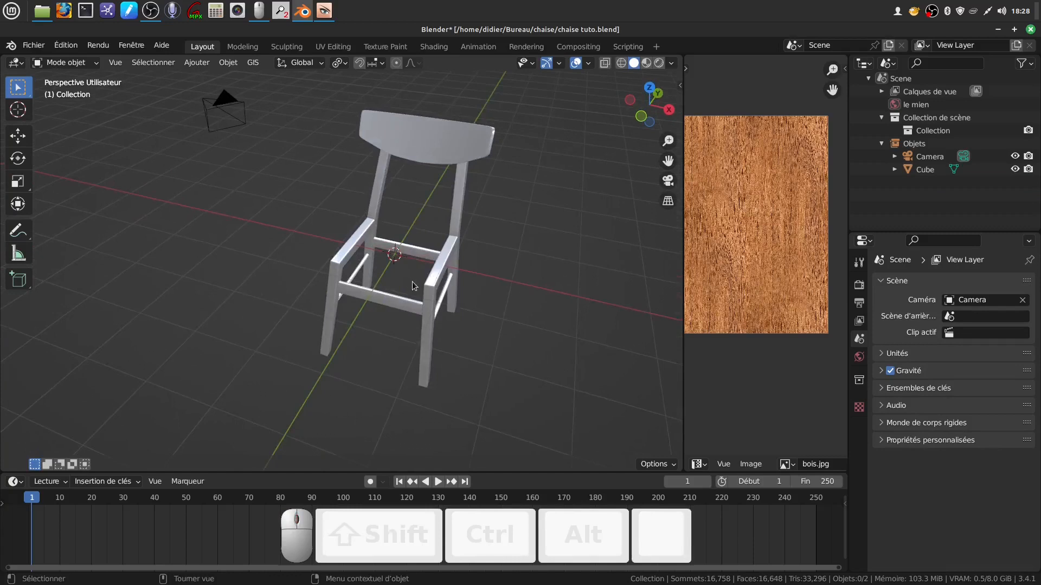
pyautogui.moveTo(331, 201)
pyautogui.keyDown('shift'); pyautogui.mouseDown(button='middle')
pyautogui.moveTo(311, 211)
pyautogui.moveTo(335, 205)
pyautogui.moveTo(320, 190)
pyautogui.mouseUp(button='middle'); pyautogui.keyUp('shift')
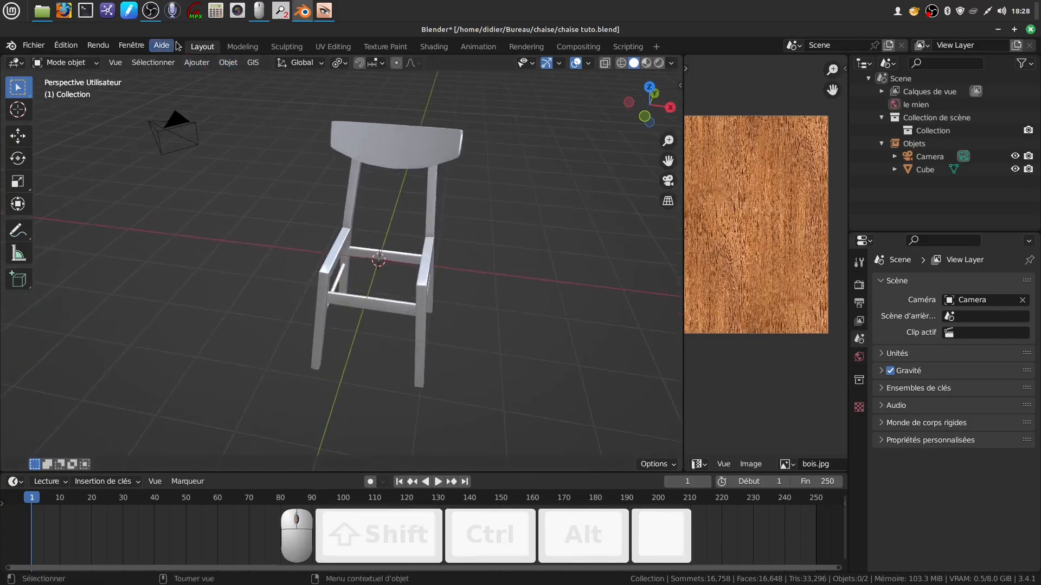
# Step: Add a cube mesh for the seat and flatten it in edit mode to a Z scale of 0.344
pyautogui.click(193, 63)
pyautogui.moveTo(210, 78)
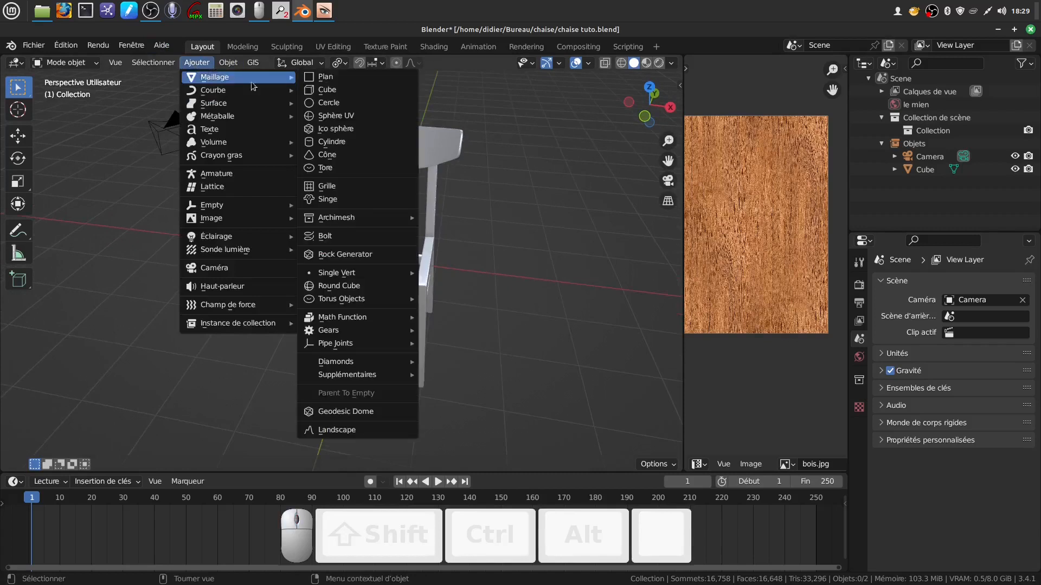
pyautogui.click(333, 92)
pyautogui.moveTo(466, 236); pyautogui.dragTo(387, 206, button='middle')
pyautogui.press('Tab')
pyautogui.moveTo(368, 199); pyautogui.dragTo(371, 226)
pyautogui.scroll(2, 467, 295)
pyautogui.moveTo(501, 310); pyautogui.dragTo(548, 327, button='middle')
pyautogui.moveTo(464, 298); pyautogui.dragTo(447, 341, button='middle')
# Step: Cut three evenly spaced edge loops running front to back through the seat, without sliding them
pyautogui.hotkey('ctrl', 'r')
pyautogui.scroll(1, 408, 344)
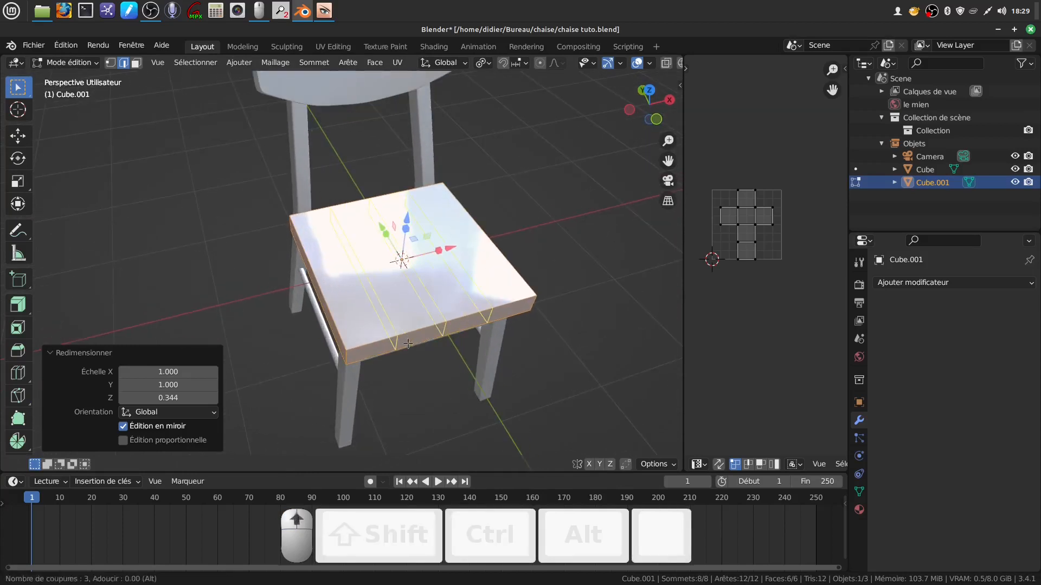
pyautogui.click(408, 344)
pyautogui.rightClick(408, 344)
# Step: Select the seat's two rear vertical corner edges and scale them in X to 0.902 around the Barycentre pivot
pyautogui.moveTo(407, 343); pyautogui.dragTo(429, 317, button='middle')
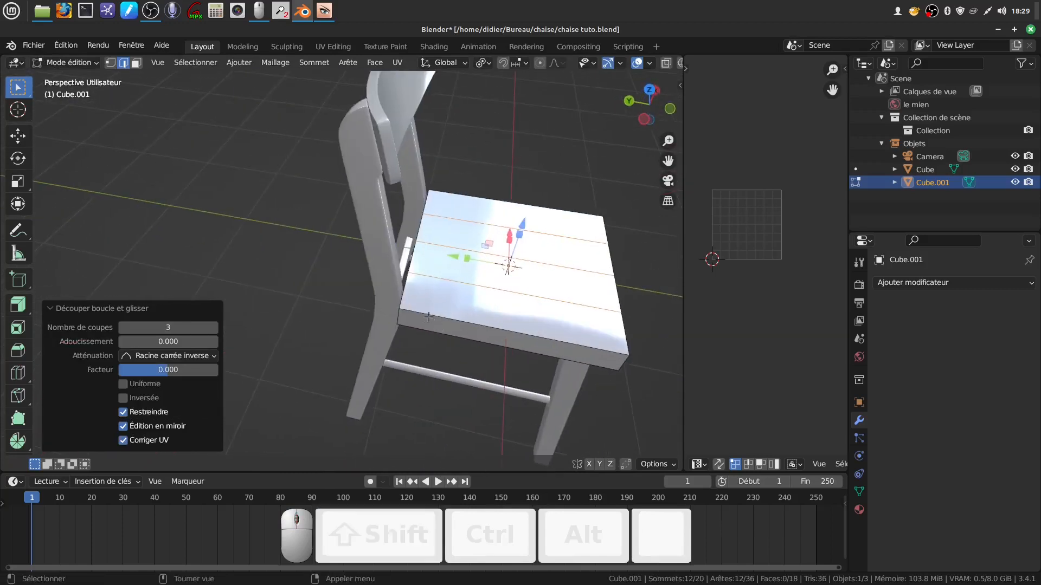
pyautogui.click(399, 318)
pyautogui.rightClick(399, 318)
pyautogui.moveTo(552, 212); pyautogui.dragTo(466, 276, button='middle')
pyautogui.keyDown('shift'); pyautogui.moveTo(466, 277); pyautogui.dragTo(452, 244, button='middle'); pyautogui.keyUp('shift')
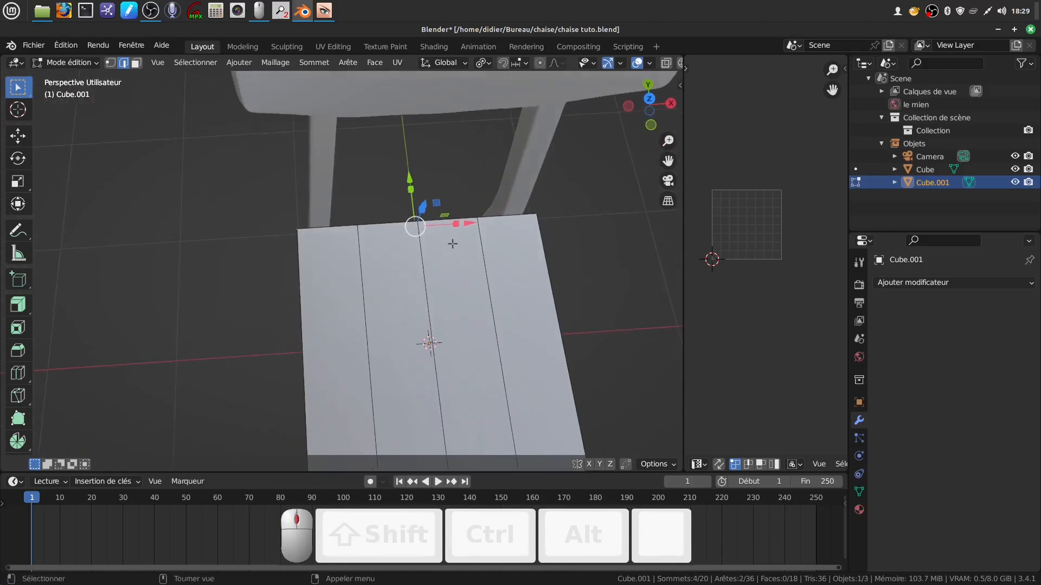
pyautogui.moveTo(455, 228); pyautogui.dragTo(456, 228)
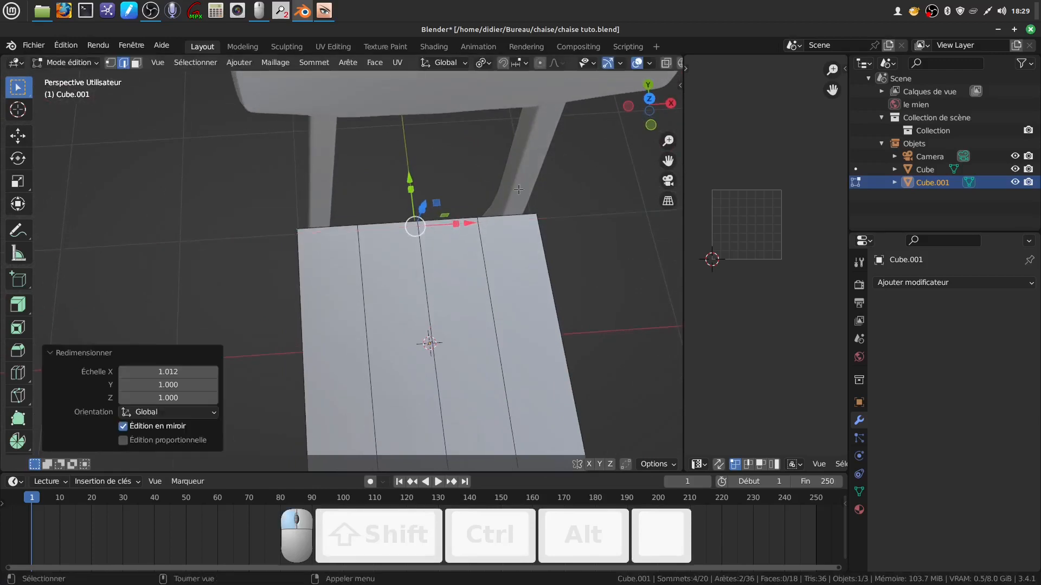
pyautogui.click(488, 64)
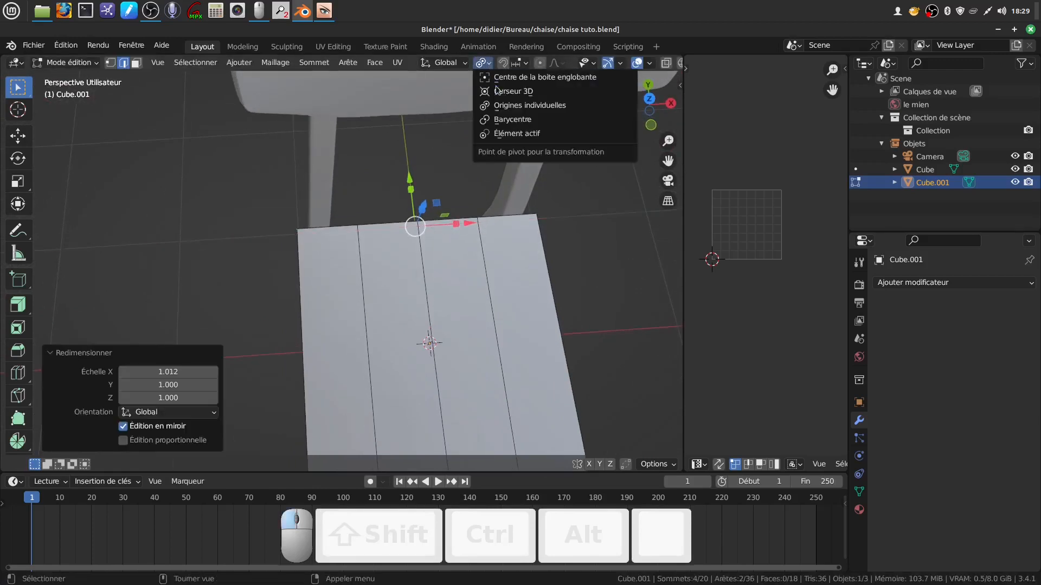
pyautogui.click(535, 118)
pyautogui.moveTo(460, 223); pyautogui.dragTo(449, 223)
pyautogui.scroll(-3, 456, 228)
pyautogui.keyDown('shift'); pyautogui.moveTo(487, 246); pyautogui.dragTo(347, 267, button='middle'); pyautogui.keyUp('shift')
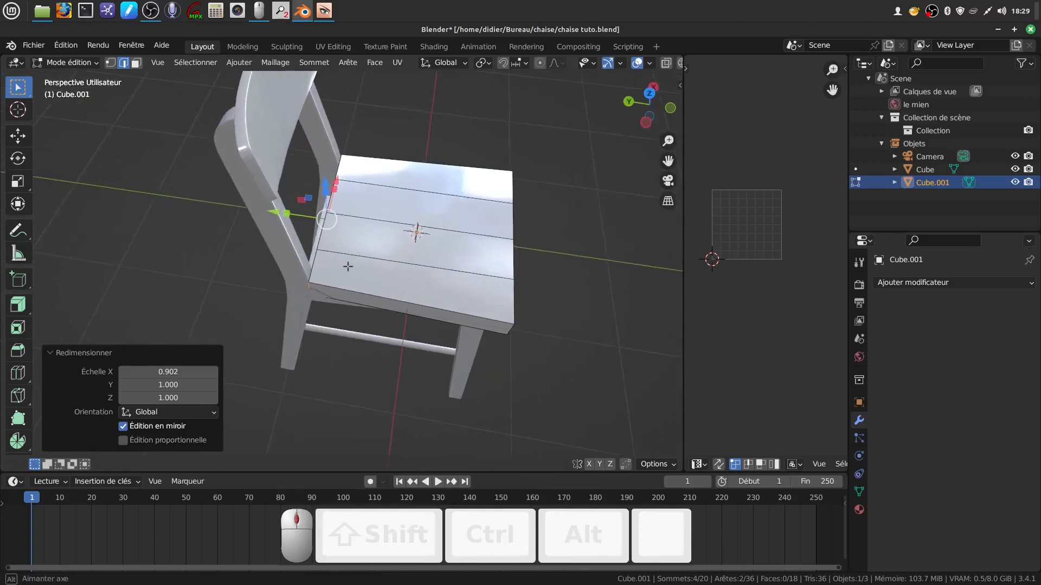
# Step: Try bevelling the seat's two rear corner edges by 0.131 m with 4 segments
pyautogui.press('ctrl')
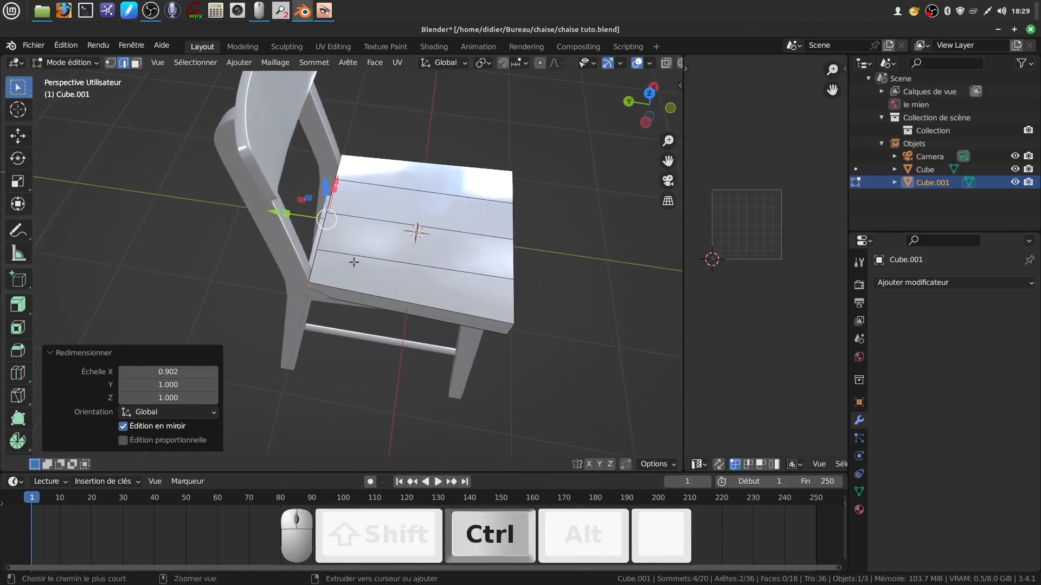
pyautogui.hotkey('ctrl', 'b')
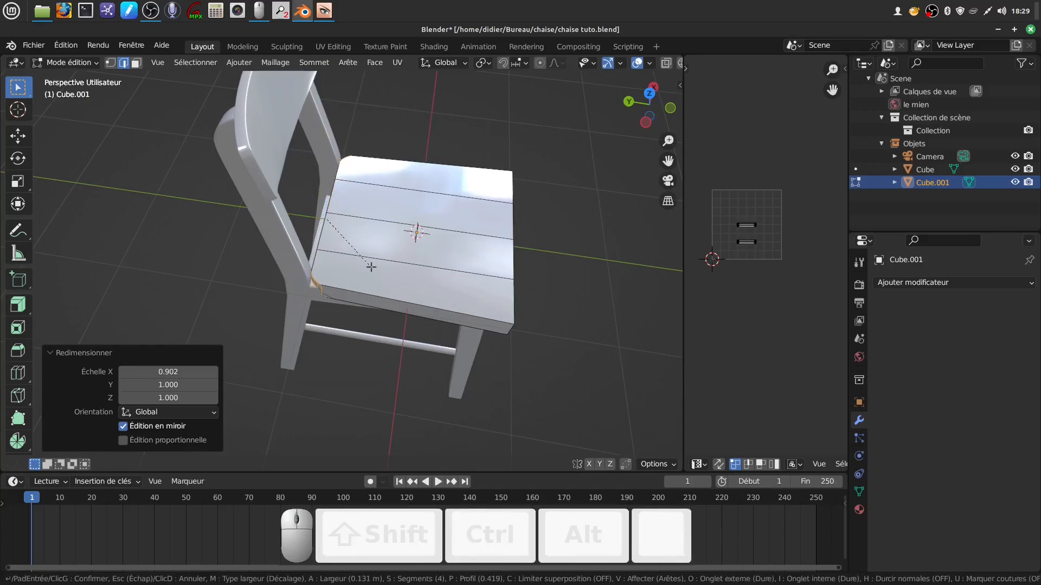
pyautogui.click(371, 267)
pyautogui.moveTo(371, 267); pyautogui.dragTo(400, 240, button='middle')
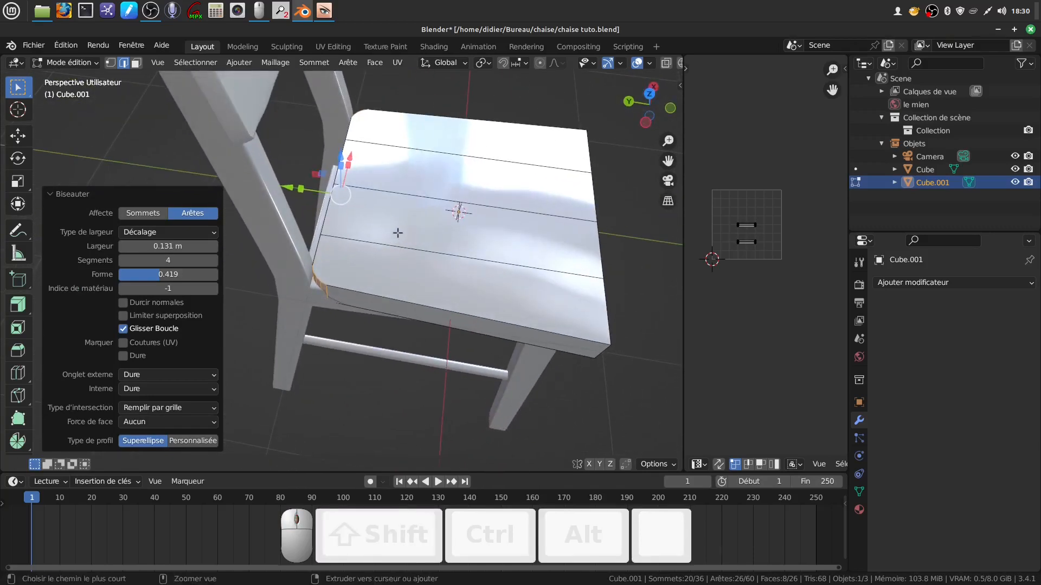
pyautogui.hotkey('ctrl', 'z')
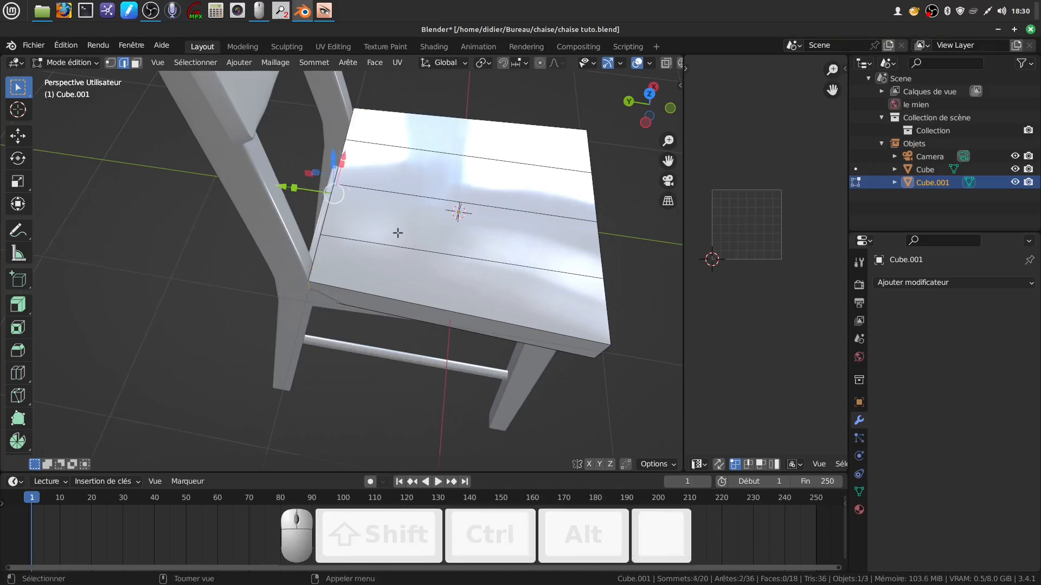
# Step: Apply rotation and scale to the seat object and resume editing its mesh
pyautogui.press('Tab')
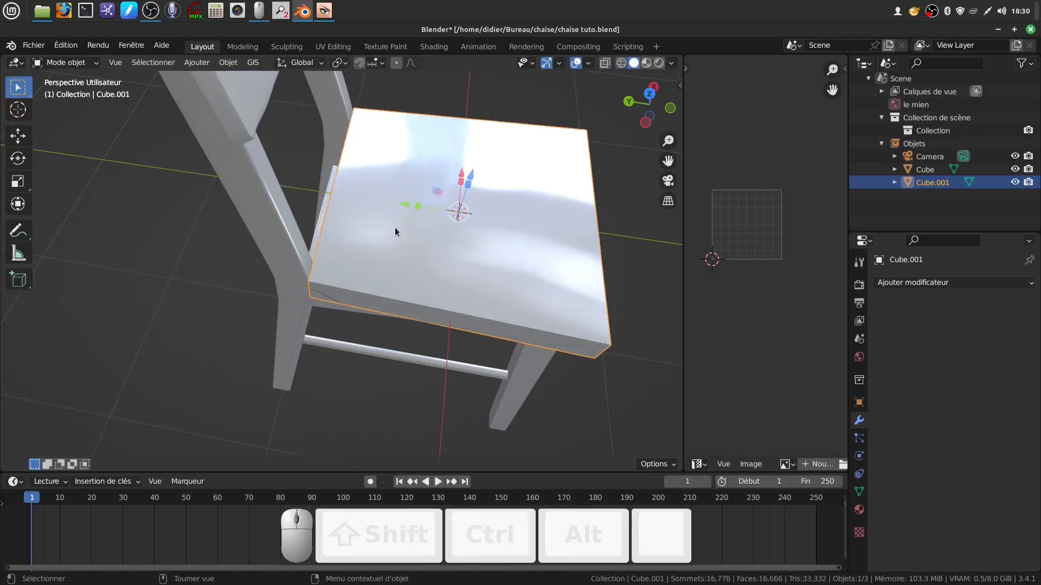
pyautogui.hotkey('ctrl', 'a')
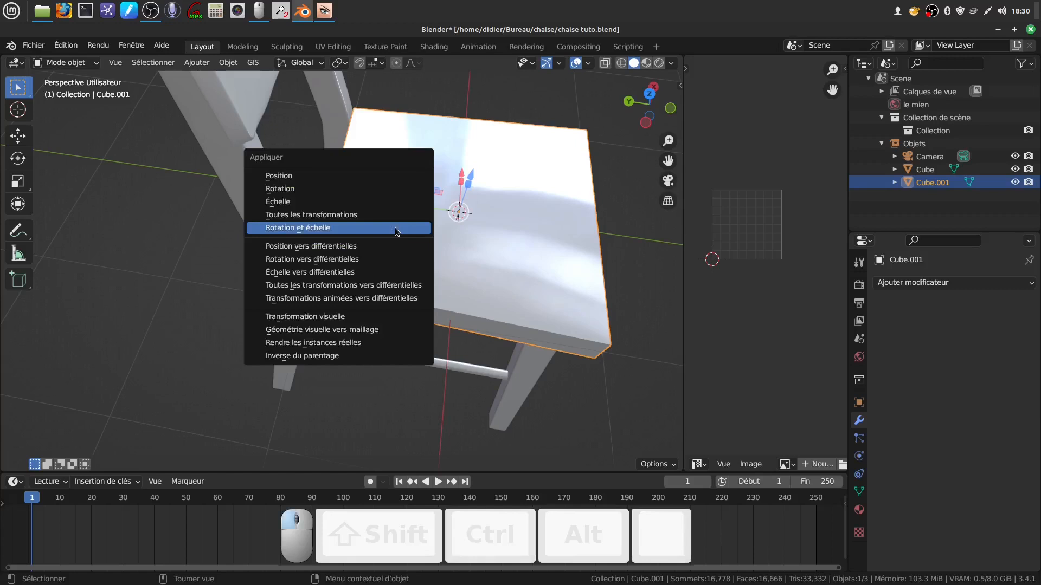
pyautogui.click(396, 228)
pyautogui.press('Tab')
# Step: Bevel the seat's two rear corner edges by 0.164 m with 2 segments
pyautogui.hotkey('ctrl', 'b')
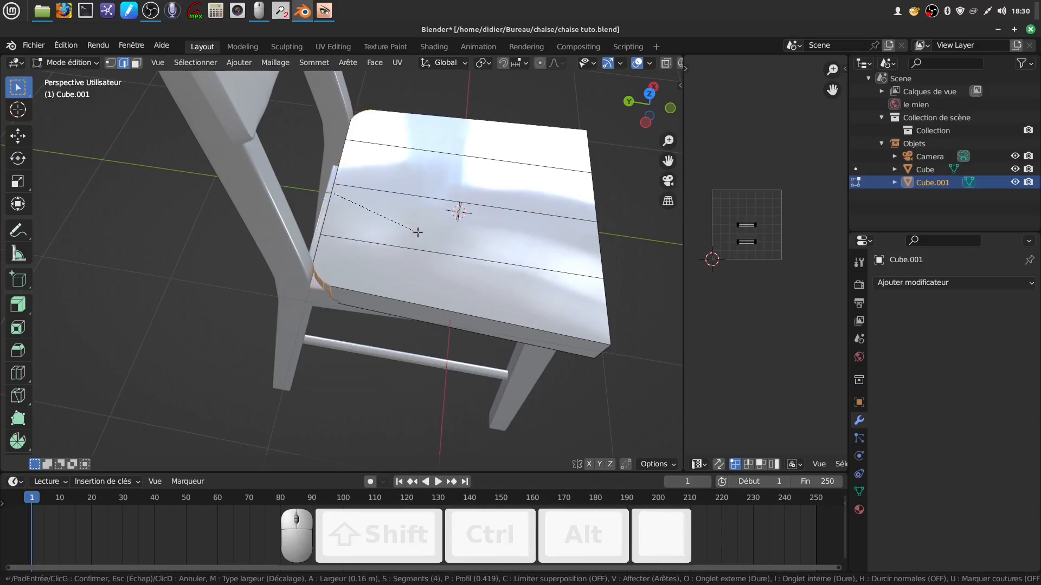
pyautogui.click(418, 232)
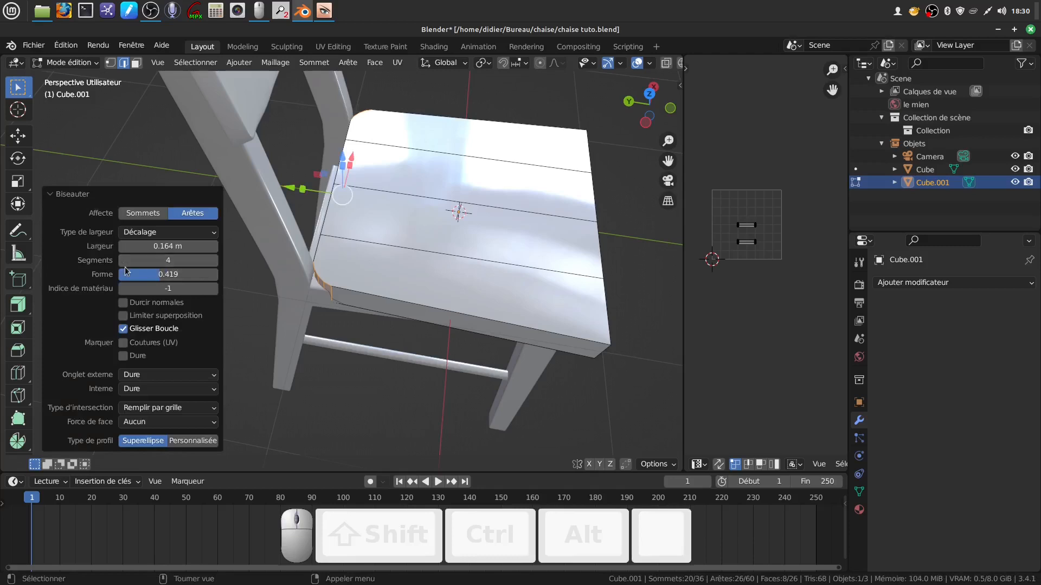
pyautogui.click(122, 261)
pyautogui.click(122, 261)
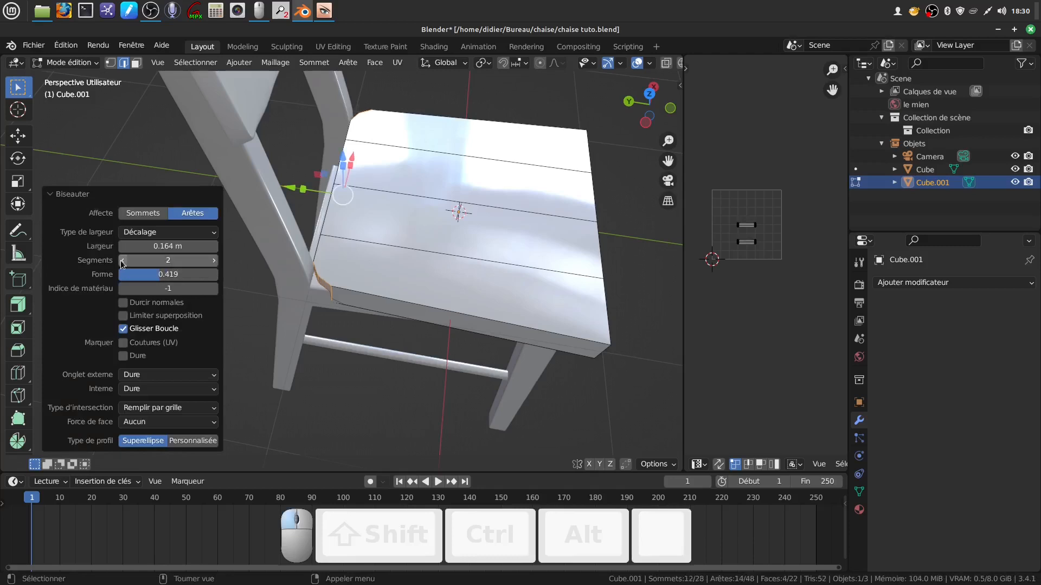
# Step: Bevel the seat's two front vertical corner edges by 0.324 m with 2 segments
pyautogui.scroll(2, 464, 313)
pyautogui.moveTo(451, 304); pyautogui.dragTo(446, 280, button='middle')
pyautogui.scroll(-4, 470, 294)
pyautogui.keyDown('shift'); pyautogui.moveTo(445, 279); pyautogui.dragTo(352, 181, button='middle'); pyautogui.keyUp('shift')
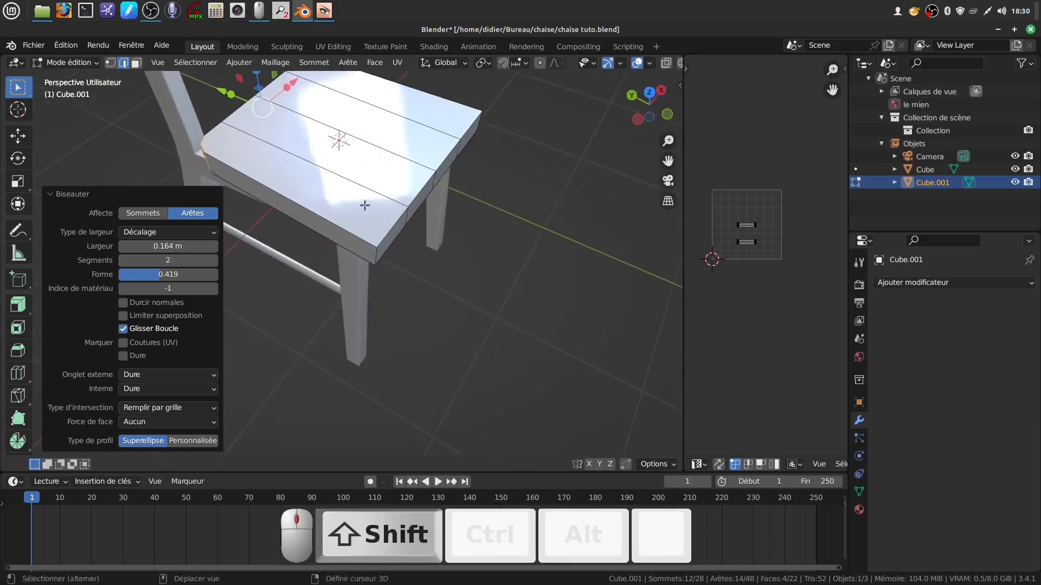
pyautogui.click(370, 237)
pyautogui.moveTo(370, 237); pyautogui.dragTo(524, 208, button='middle')
pyautogui.keyDown('shift'); pyautogui.click(485, 124); pyautogui.keyUp('shift')
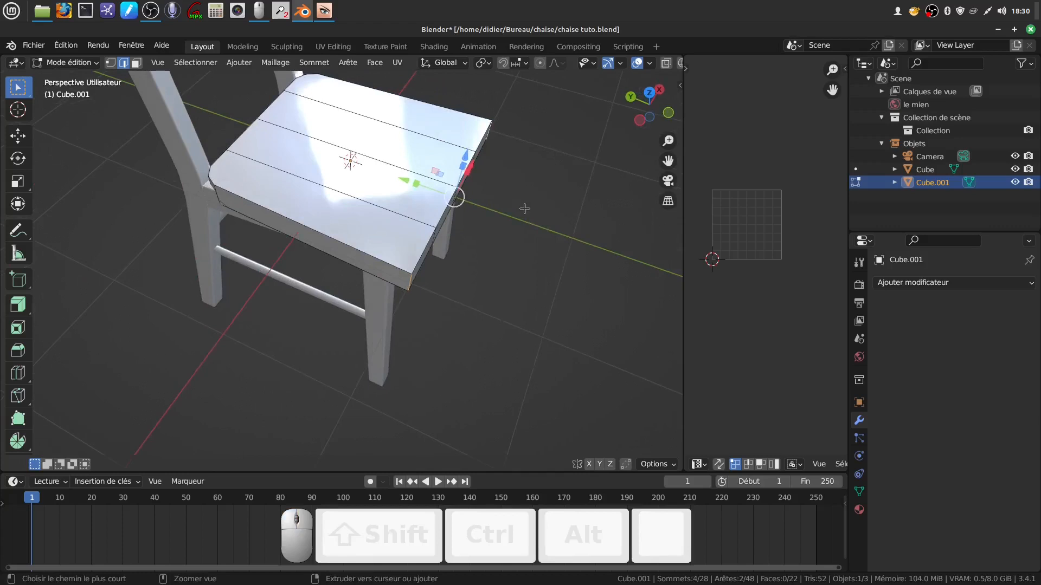
pyautogui.hotkey('ctrl', 'b')
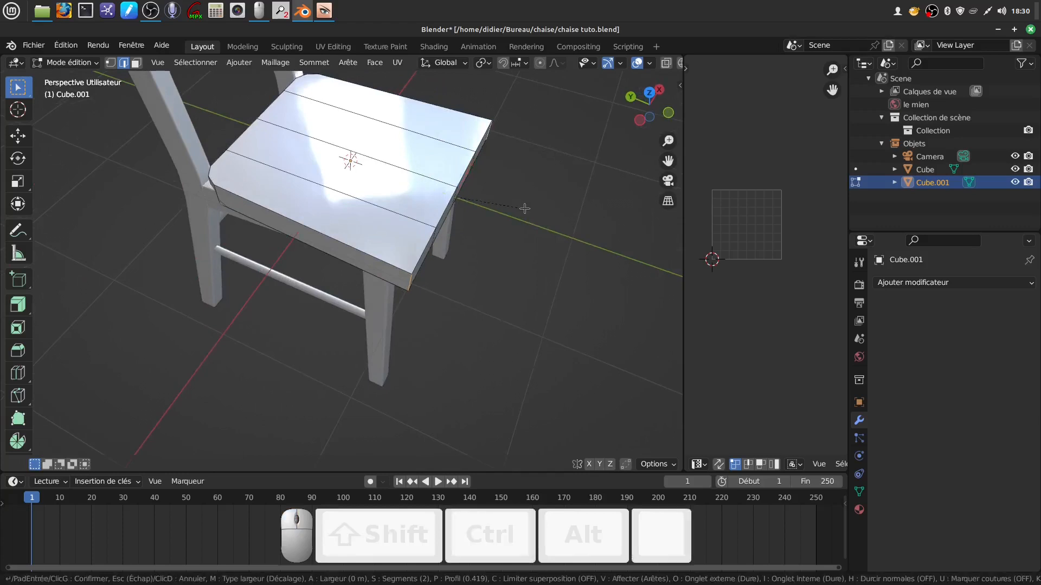
pyautogui.click(561, 230)
# Step: Lower the three front-to-back edges on the seat's top face slightly, and lower the middle one a further 0.017309 m in Z
pyautogui.moveTo(543, 226); pyautogui.dragTo(426, 281, button='middle')
pyautogui.scroll(2, 432, 293)
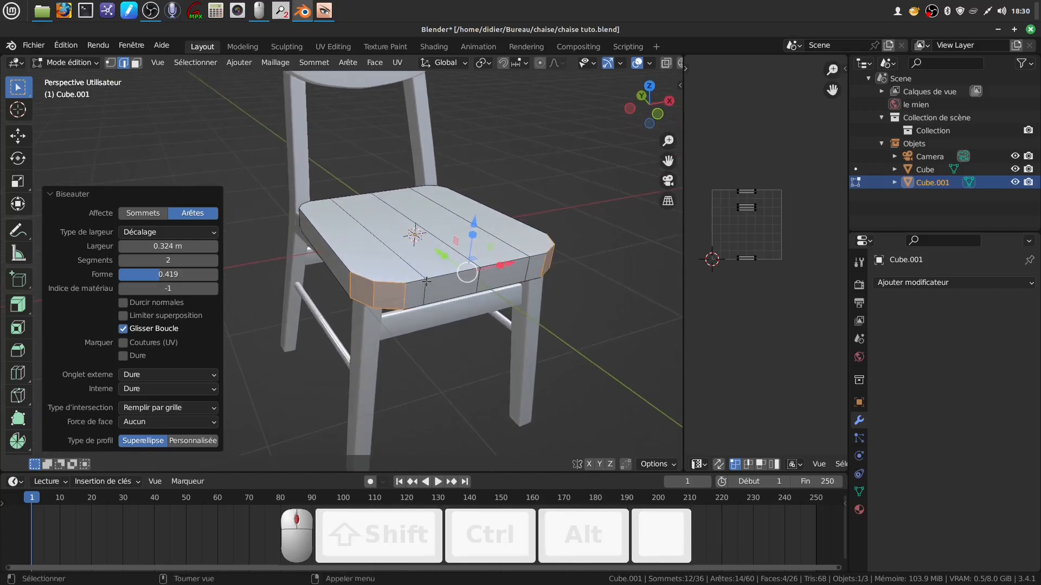
pyautogui.click(403, 256)
pyautogui.keyDown('shift'); pyautogui.click(467, 253); pyautogui.keyUp('shift')
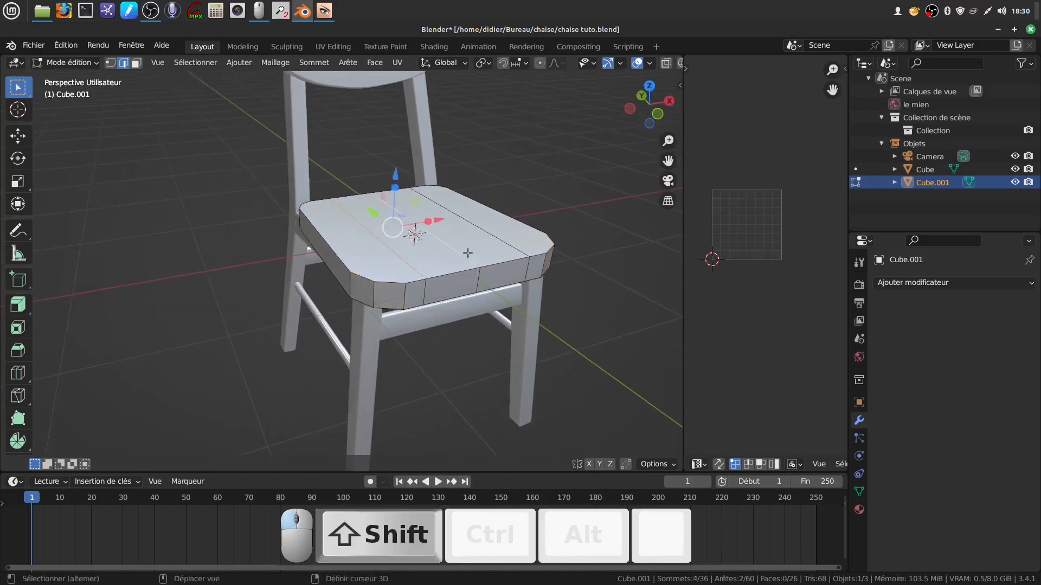
pyautogui.keyDown('shift'); pyautogui.click(487, 235); pyautogui.keyUp('shift')
pyautogui.moveTo(487, 234); pyautogui.dragTo(478, 230, button='middle')
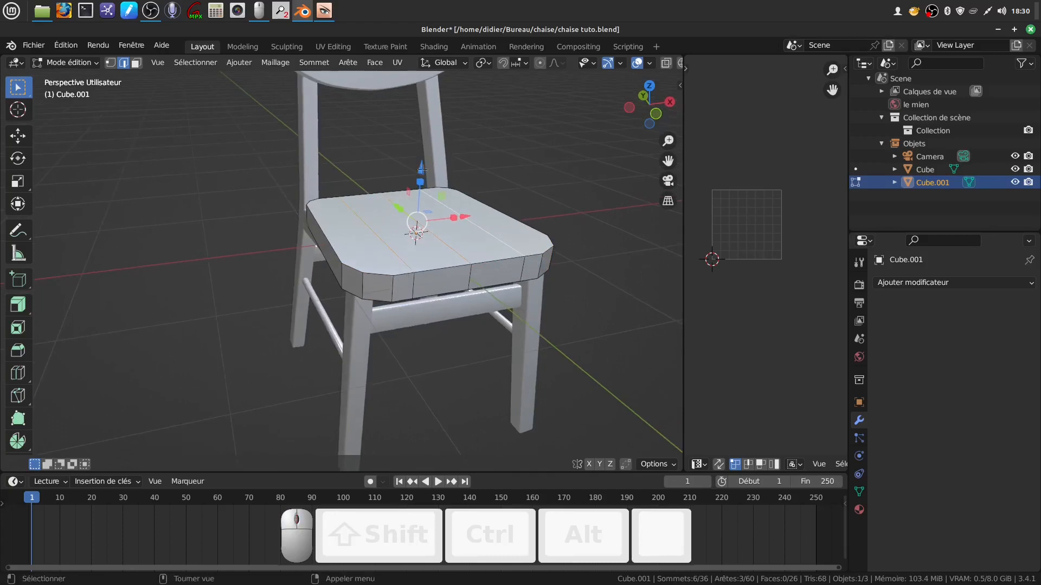
pyautogui.moveTo(422, 169); pyautogui.dragTo(426, 176)
pyautogui.click(459, 266)
# Step: Select the whole upper outline of the seat and bevel it by 0.153 m with 2 segments
pyautogui.moveTo(483, 293); pyautogui.dragTo(461, 304, button='middle')
pyautogui.scroll(3, 450, 298)
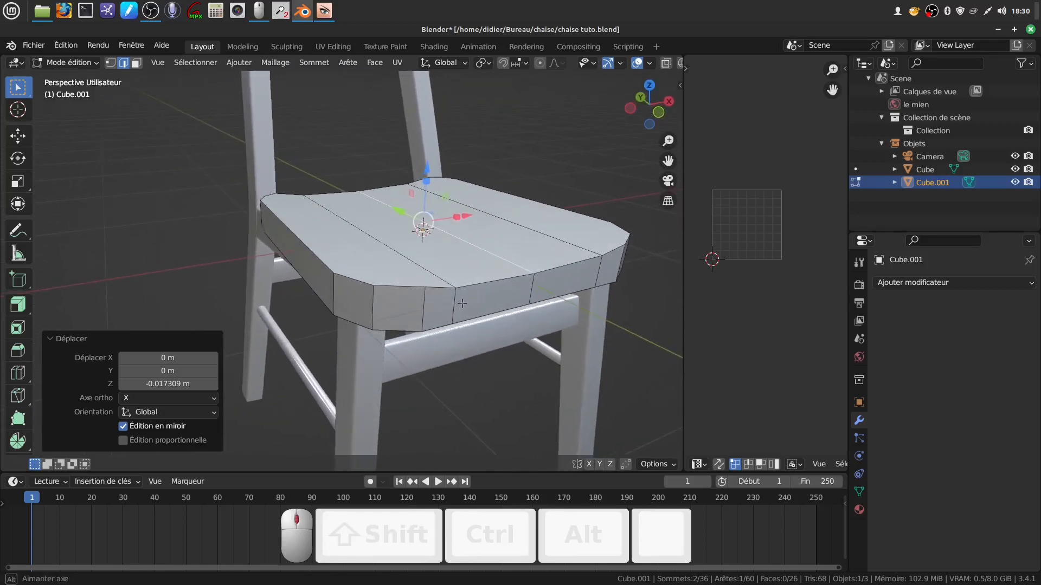
pyautogui.press('alt')
pyautogui.keyDown('alt'); pyautogui.click(408, 285); pyautogui.keyUp('alt')
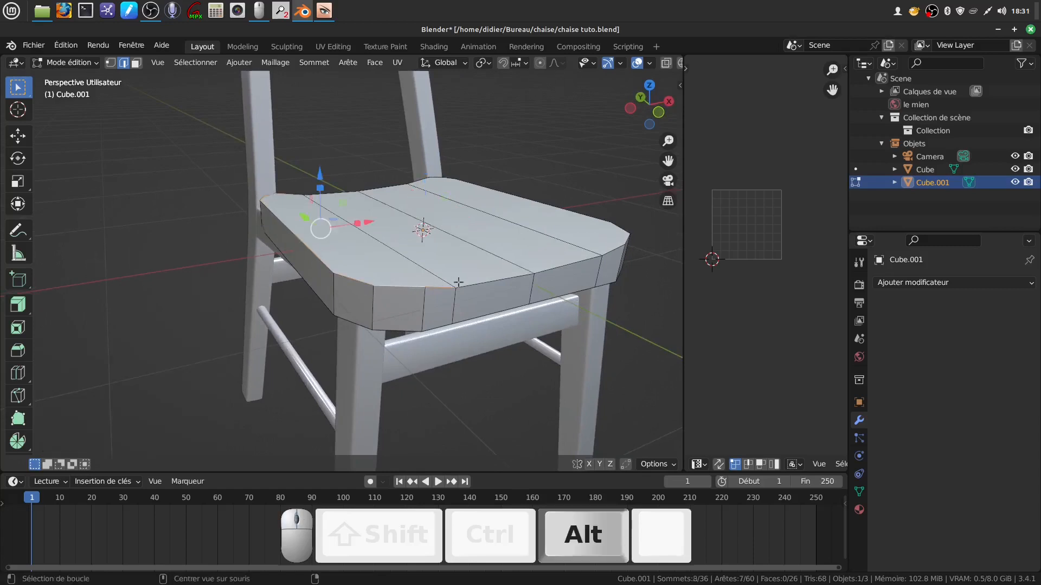
pyautogui.keyDown('alt'); pyautogui.keyDown('shift'); pyautogui.click(569, 234); pyautogui.keyUp('shift'); pyautogui.keyUp('alt')
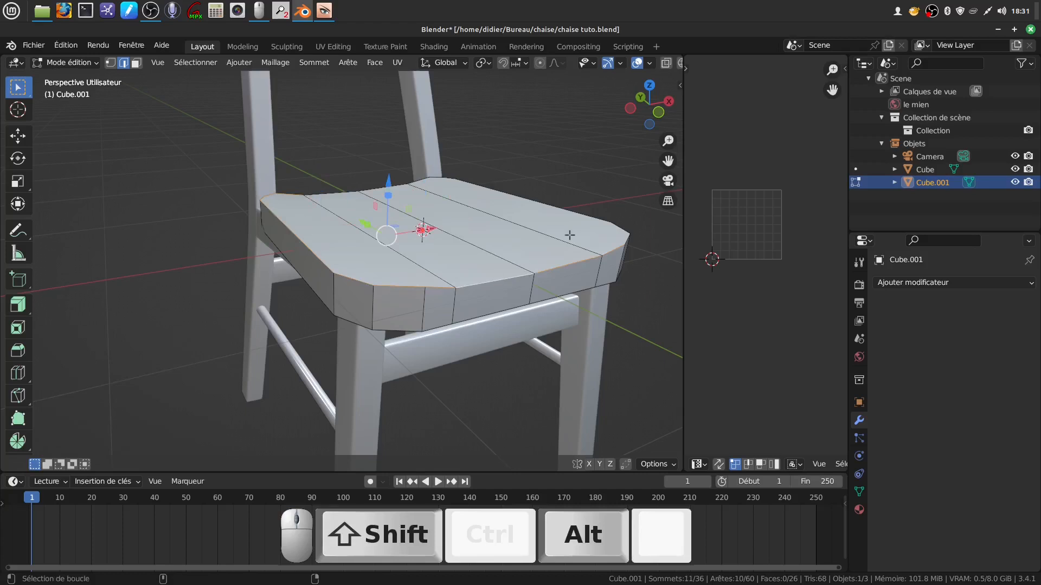
pyautogui.keyDown('alt'); pyautogui.keyDown('shift'); pyautogui.click(550, 221); pyautogui.keyUp('shift'); pyautogui.keyUp('alt')
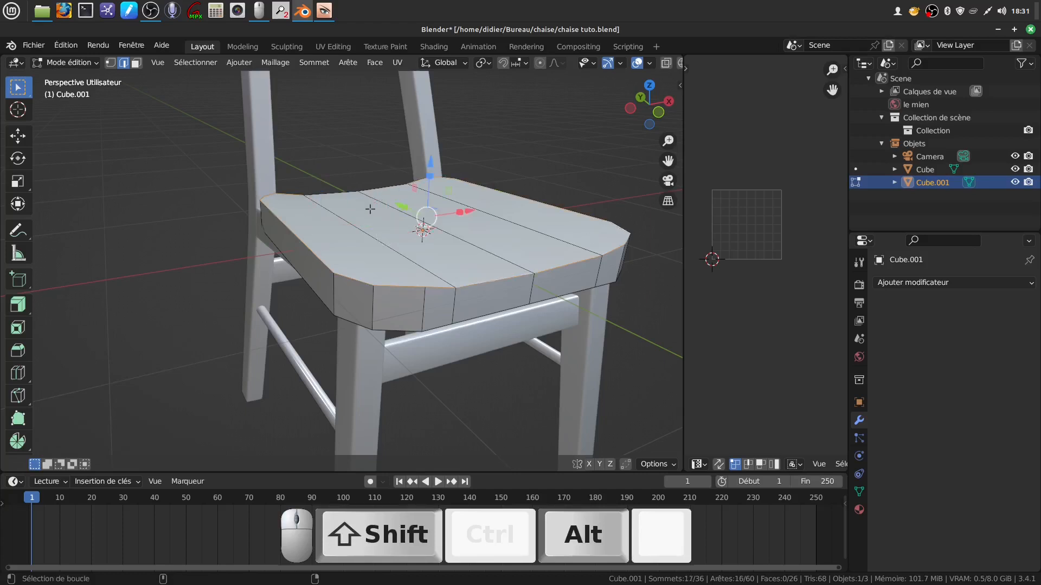
pyautogui.moveTo(370, 209); pyautogui.dragTo(360, 219, button='middle')
pyautogui.keyDown('alt'); pyautogui.keyDown('shift'); pyautogui.click(337, 180); pyautogui.keyUp('shift'); pyautogui.keyUp('alt')
pyautogui.moveTo(337, 181); pyautogui.dragTo(382, 163, button='middle')
pyautogui.hotkey('ctrl', 'b')
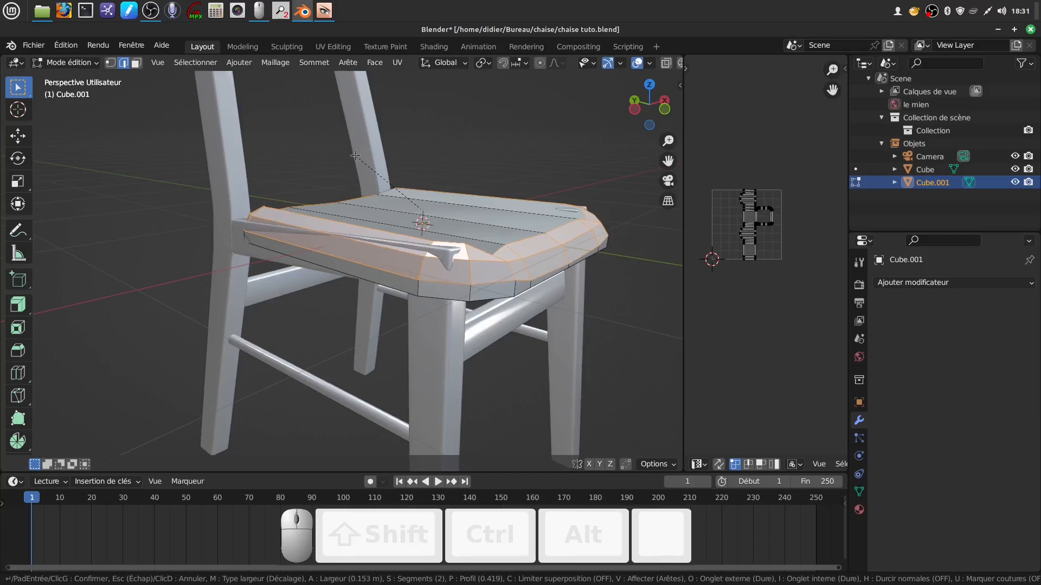
pyautogui.click(359, 157)
# Step: Select the edges along the front and sides of the seat's lower outline
pyautogui.moveTo(385, 178); pyautogui.dragTo(440, 224, button='middle')
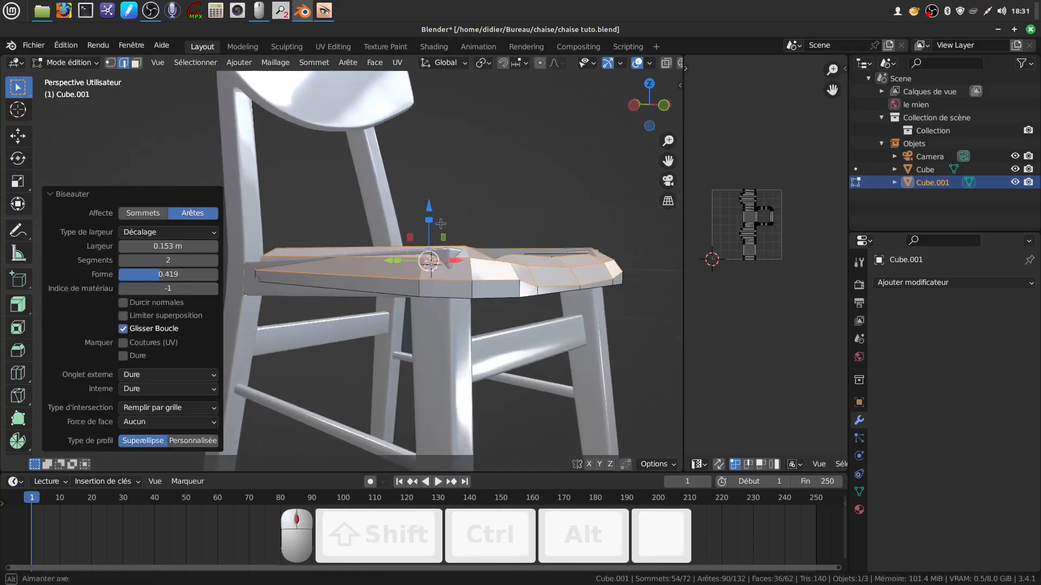
pyautogui.moveTo(455, 288); pyautogui.dragTo(584, 295, button='middle')
pyautogui.keyDown('alt'); pyautogui.click(486, 301); pyautogui.keyUp('alt')
pyautogui.press('shift')
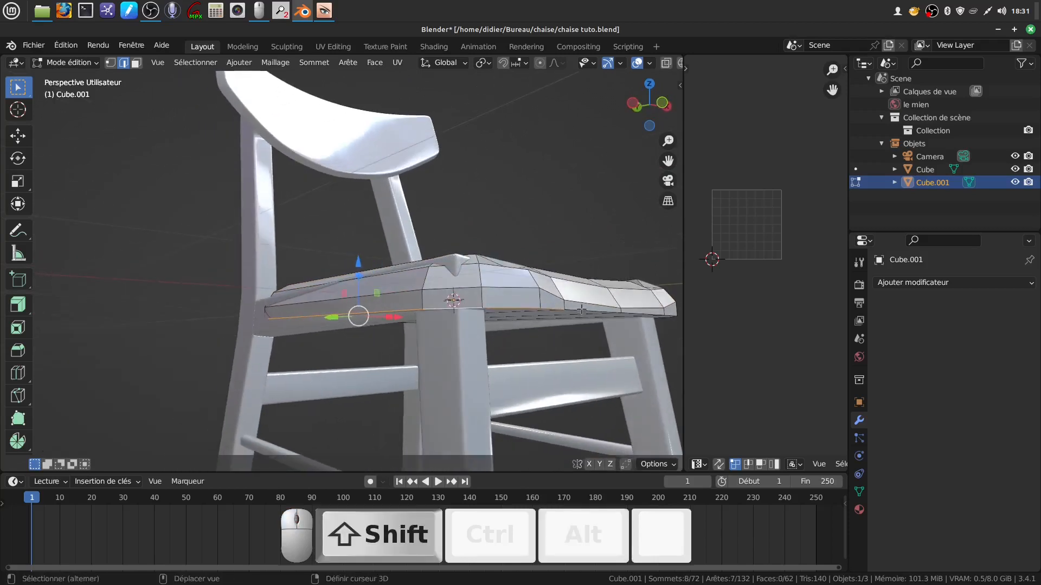
pyautogui.keyDown('alt'); pyautogui.keyDown('shift'); pyautogui.click(581, 309); pyautogui.keyUp('shift'); pyautogui.keyUp('alt')
pyautogui.moveTo(614, 301); pyautogui.dragTo(409, 382, button='middle')
pyautogui.keyDown('alt'); pyautogui.keyDown('shift'); pyautogui.click(428, 340); pyautogui.keyUp('shift'); pyautogui.keyUp('alt')
# Step: Isolate the seat in local view and complete the selection of its lower outline edges in edit mode
pyautogui.press('Tab')
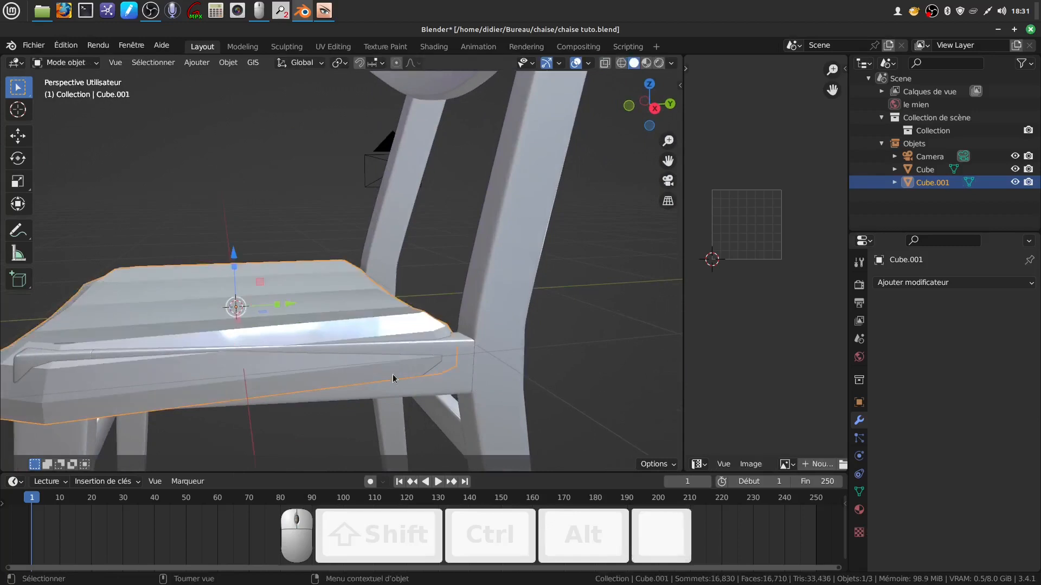
pyautogui.press('KP_Divide')
pyautogui.scroll(2, 362, 328)
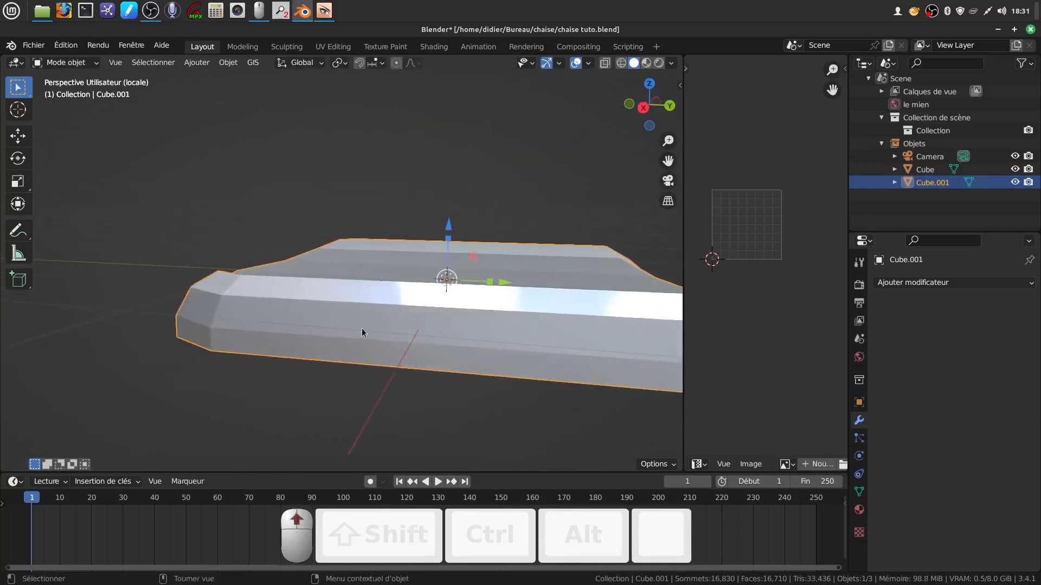
pyautogui.press('Tab')
pyautogui.keyDown('shift'); pyautogui.moveTo(504, 333); pyautogui.dragTo(181, 204, button='middle'); pyautogui.keyUp('shift')
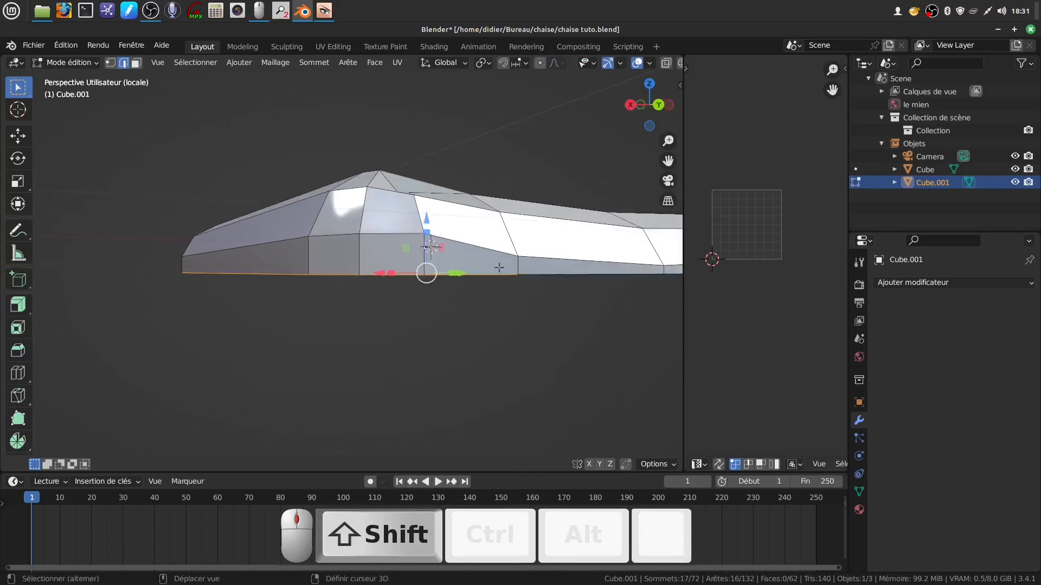
pyautogui.keyDown('shift'); pyautogui.moveTo(499, 268); pyautogui.dragTo(155, 303, button='right'); pyautogui.keyUp('shift')
pyautogui.keyDown('alt'); pyautogui.keyDown('shift'); pyautogui.click(572, 272); pyautogui.keyUp('shift'); pyautogui.keyUp('alt')
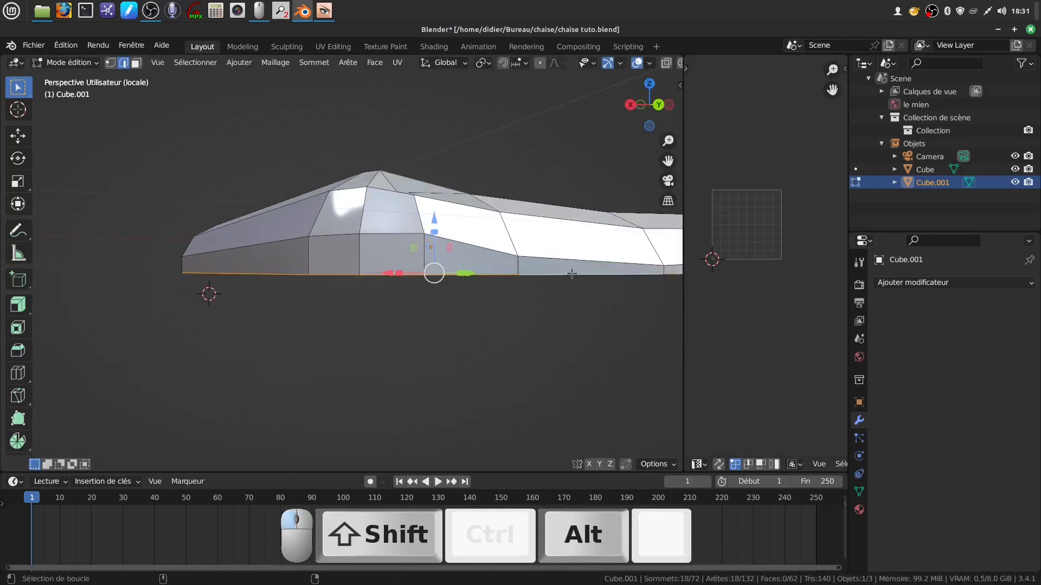
# Step: Bevel the seat's selected lower outline edges by 0.0157 m with 2 segments
pyautogui.scroll(-5, 575, 287)
pyautogui.moveTo(578, 293); pyautogui.dragTo(310, 275, button='middle')
pyautogui.keyDown('shift'); pyautogui.moveTo(476, 286); pyautogui.dragTo(404, 249, button='middle'); pyautogui.keyUp('shift')
pyautogui.scroll(2, 475, 289)
pyautogui.keyDown('shift'); pyautogui.moveTo(483, 288); pyautogui.dragTo(466, 302, button='middle'); pyautogui.keyUp('shift')
pyautogui.scroll(1, 486, 299)
pyautogui.moveTo(495, 269); pyautogui.dragTo(530, 265, button='middle')
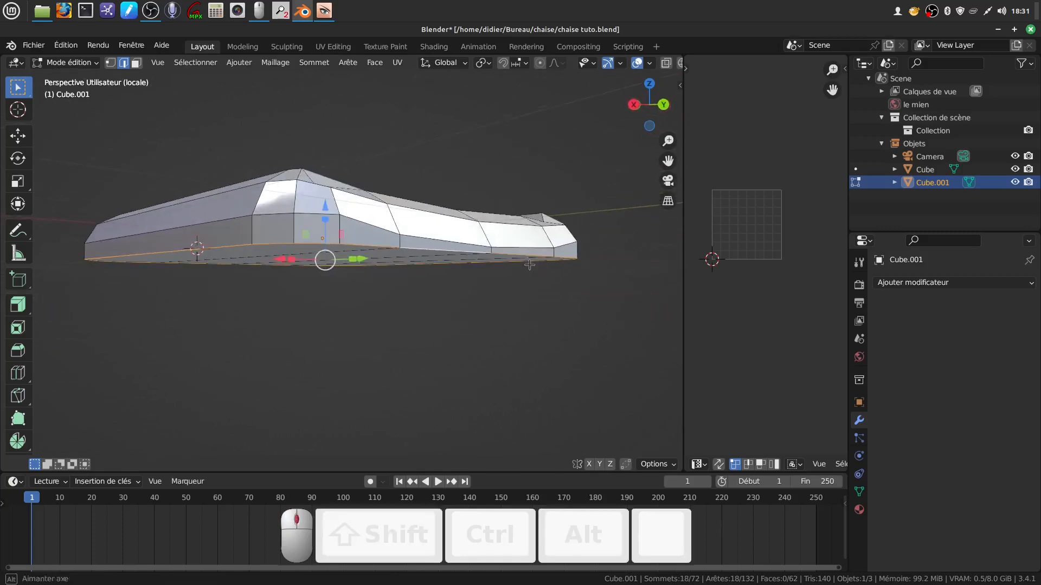
pyautogui.hotkey('ctrl', 'b')
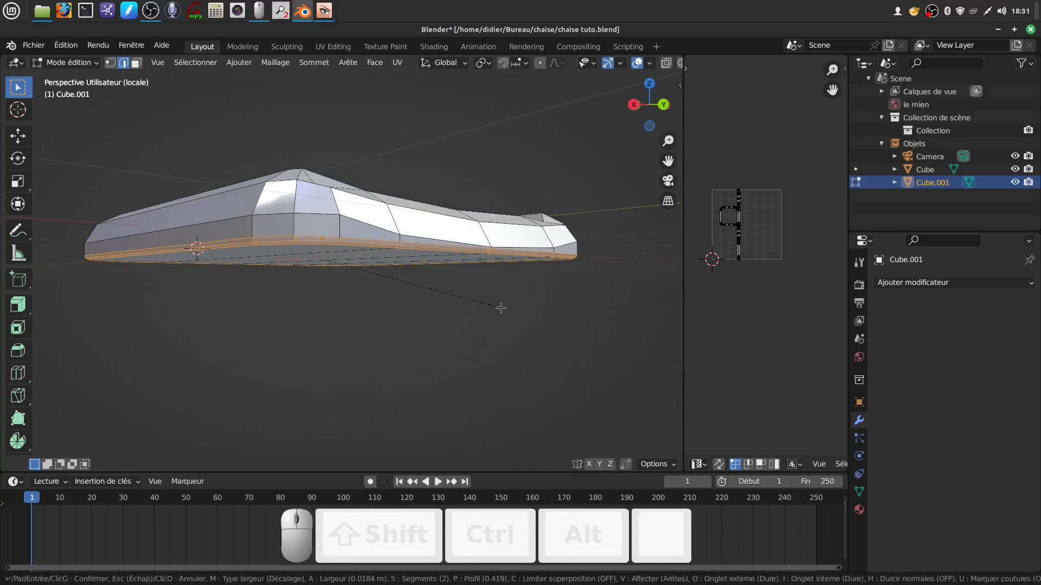
pyautogui.click(501, 308)
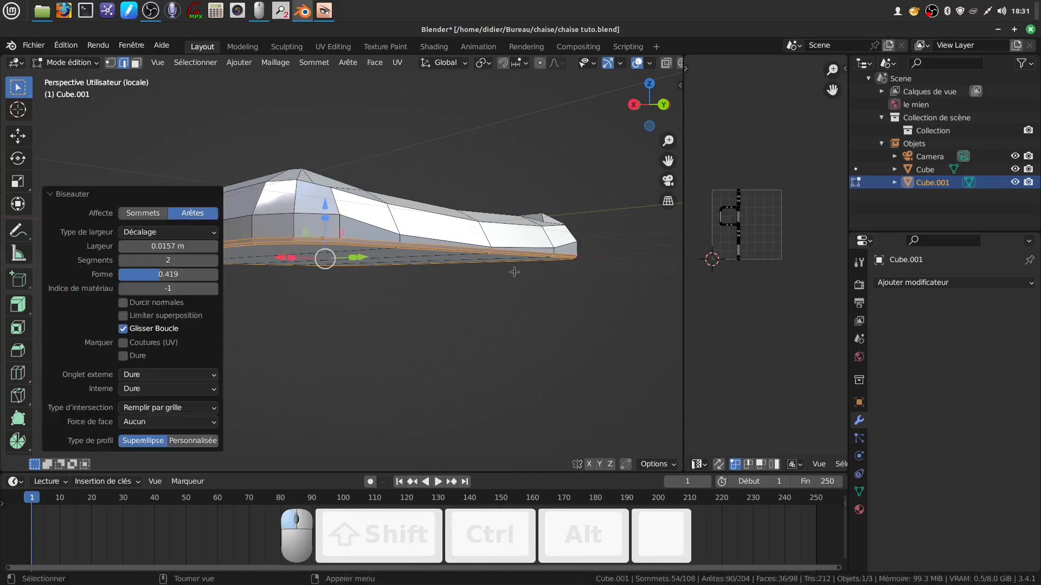
# Step: Return to object mode and apply smooth shading to the seat
pyautogui.scroll(-3, 425, 295)
pyautogui.moveTo(425, 294); pyautogui.dragTo(558, 320, button='middle')
pyautogui.scroll(-3, 435, 318)
pyautogui.keyDown('shift'); pyautogui.moveTo(436, 318); pyautogui.dragTo(460, 327, button='middle'); pyautogui.keyUp('shift')
pyautogui.moveTo(460, 327); pyautogui.dragTo(492, 324, button='middle')
pyautogui.scroll(1, 464, 357)
pyautogui.press('Tab')
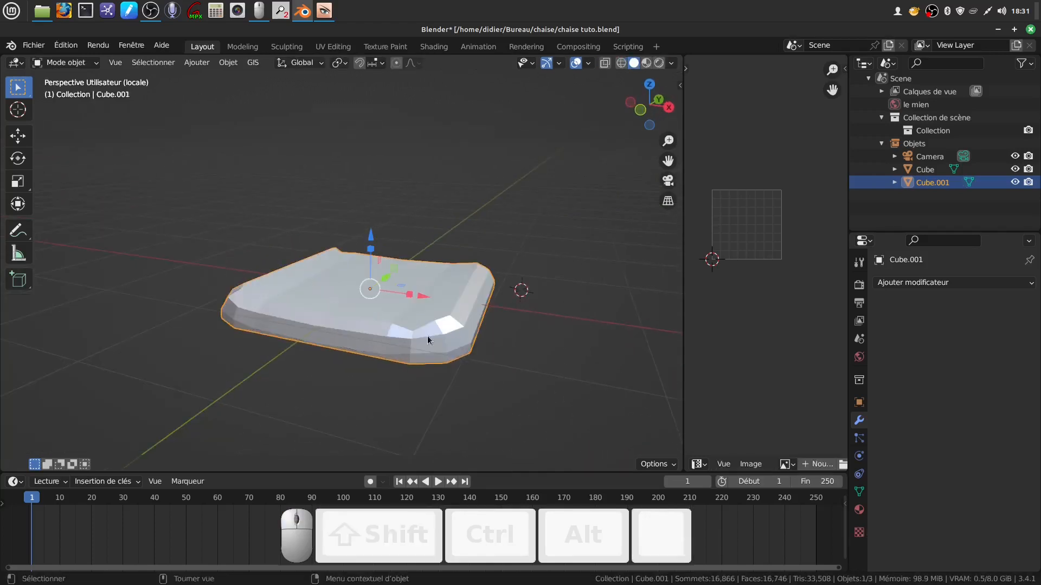
pyautogui.rightClick(427, 334)
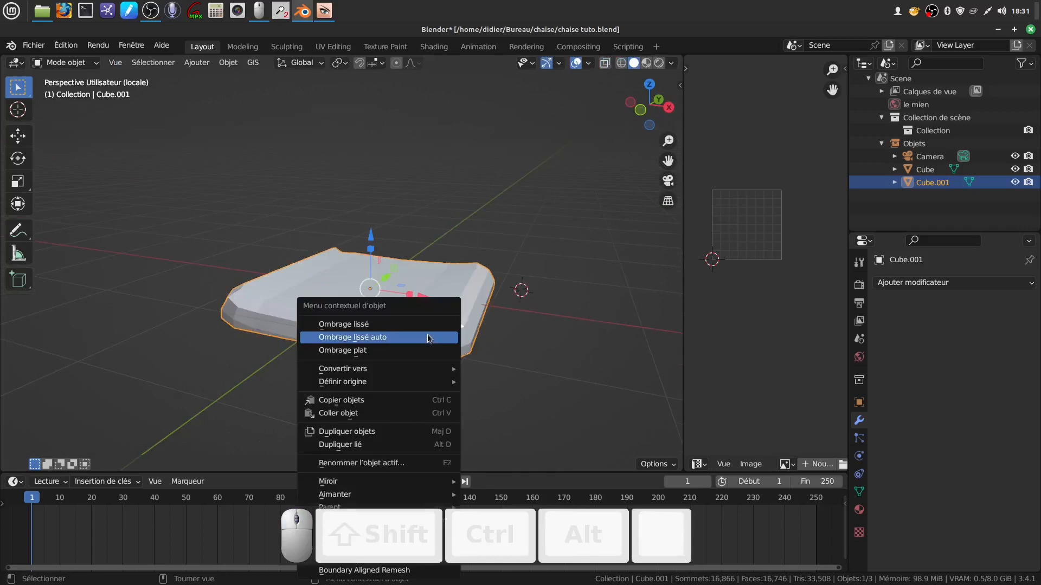
pyautogui.click(378, 324)
# Step: Add a Subdivision Surface modifier to the seat and set its viewport level to 2
pyautogui.click(1033, 282)
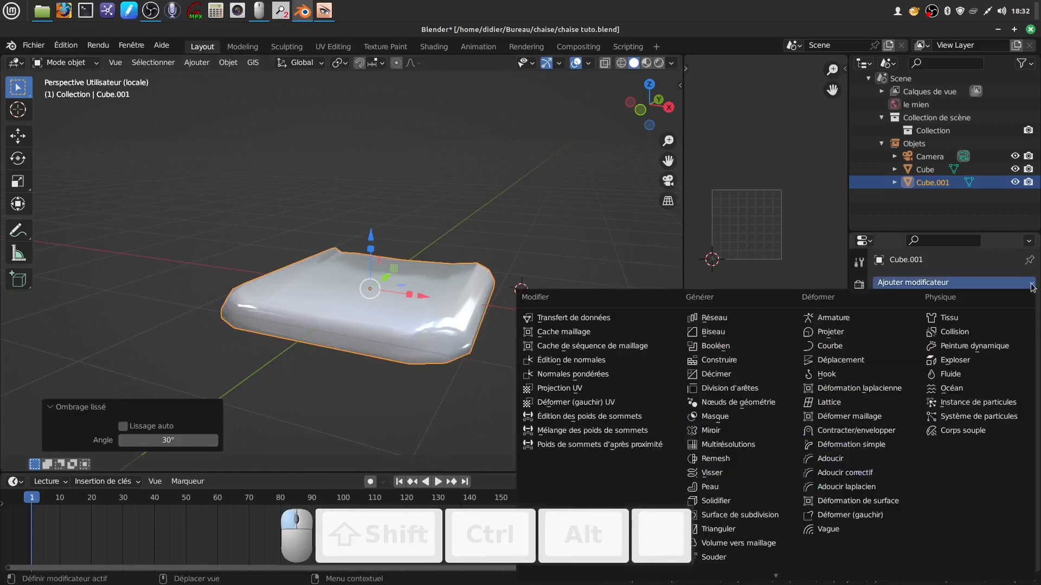
pyautogui.click(767, 519)
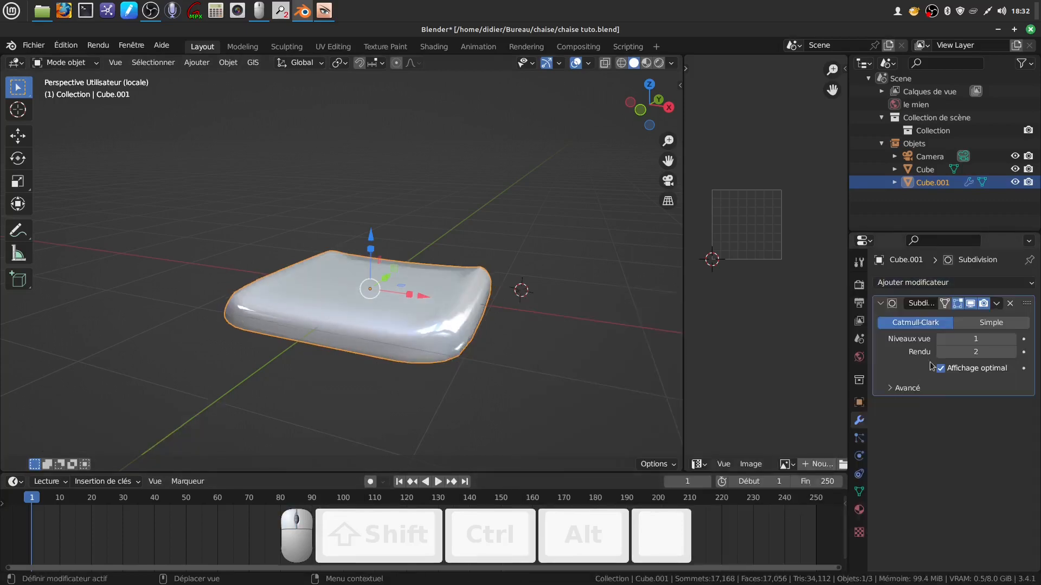
pyautogui.click(1013, 338)
# Step: Leave local view and raise the seat along Z so it rests on top of the chair frame
pyautogui.moveTo(597, 336); pyautogui.dragTo(451, 331, button='middle')
pyautogui.keyDown('shift'); pyautogui.moveTo(358, 356); pyautogui.dragTo(506, 324, button='middle'); pyautogui.keyUp('shift')
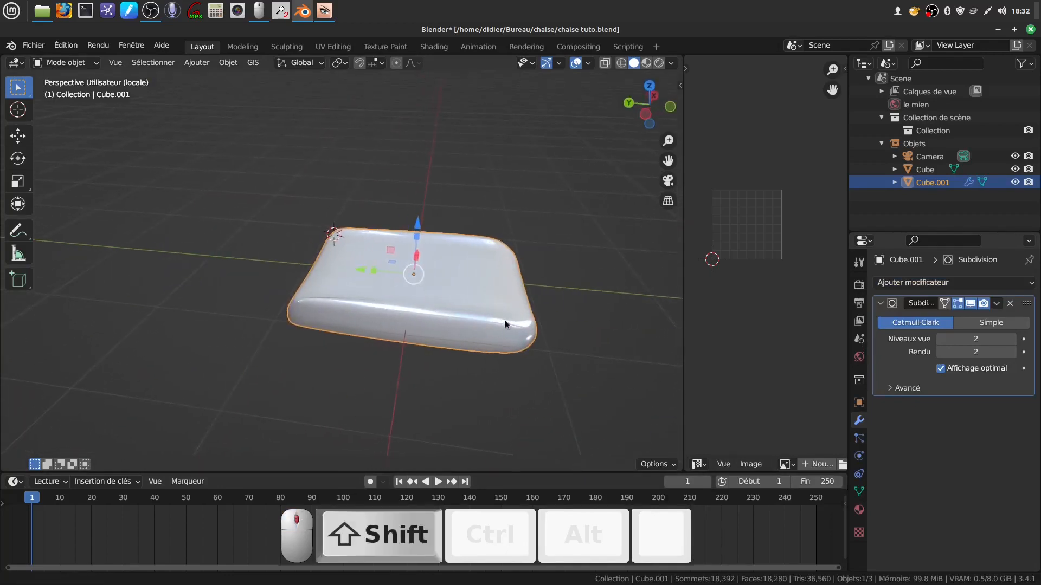
pyautogui.press('KP_Divide')
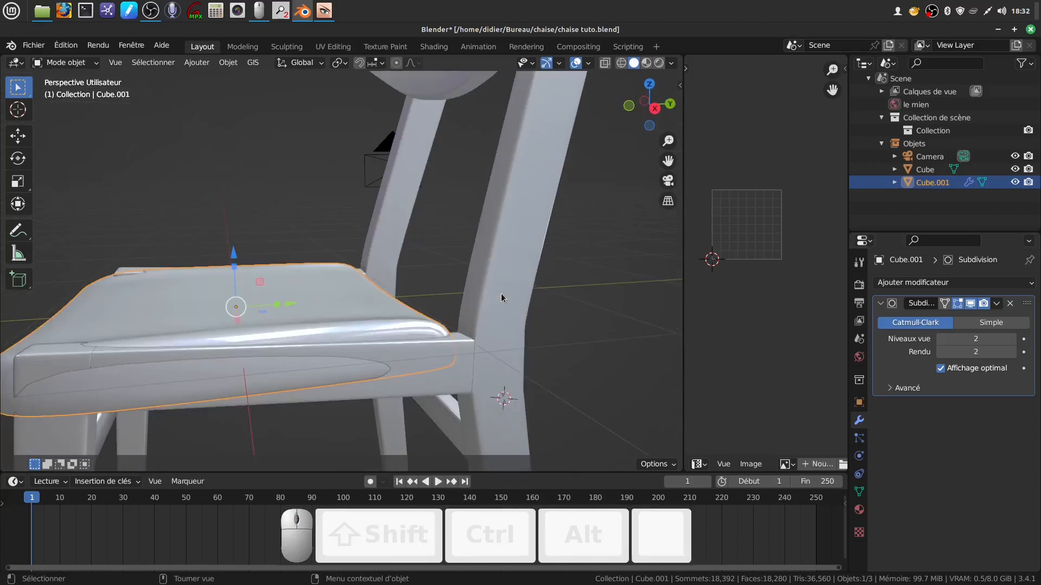
pyautogui.scroll(1, 509, 281)
pyautogui.scroll(-4, 510, 280)
pyautogui.keyDown('shift'); pyautogui.moveTo(395, 309); pyautogui.dragTo(441, 298, button='middle'); pyautogui.keyUp('shift')
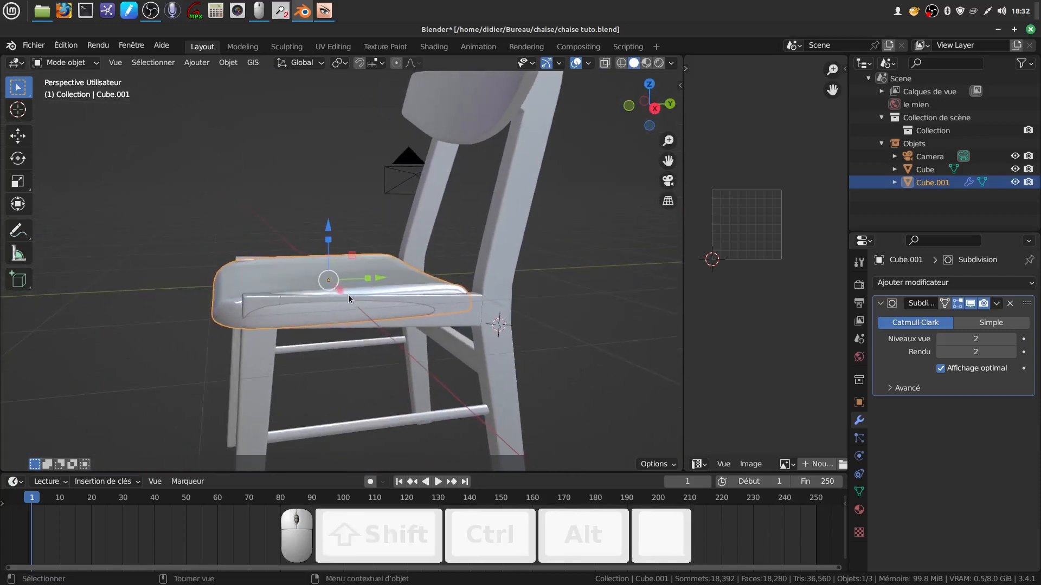
pyautogui.moveTo(348, 295); pyautogui.dragTo(342, 280, button='middle')
pyautogui.moveTo(335, 233); pyautogui.dragTo(337, 212)
# Step: Fit the seat to the chair frame, finishing with a Y scale of 1.034
pyautogui.moveTo(396, 272); pyautogui.dragTo(452, 343, button='middle')
pyautogui.moveTo(420, 219); pyautogui.dragTo(415, 223)
pyautogui.moveTo(415, 223); pyautogui.dragTo(411, 269, button='middle')
pyautogui.moveTo(474, 232); pyautogui.dragTo(493, 234)
pyautogui.moveTo(471, 245); pyautogui.dragTo(450, 263, button='middle')
pyautogui.moveTo(469, 241); pyautogui.dragTo(464, 243)
pyautogui.moveTo(462, 242); pyautogui.dragTo(465, 241)
pyautogui.moveTo(465, 241); pyautogui.dragTo(531, 191, button='middle')
# Step: Tilt the seat about 3° in the right side view to follow the frame's slope, and lower it about 0.015 m along Z
pyautogui.press('KP_3')
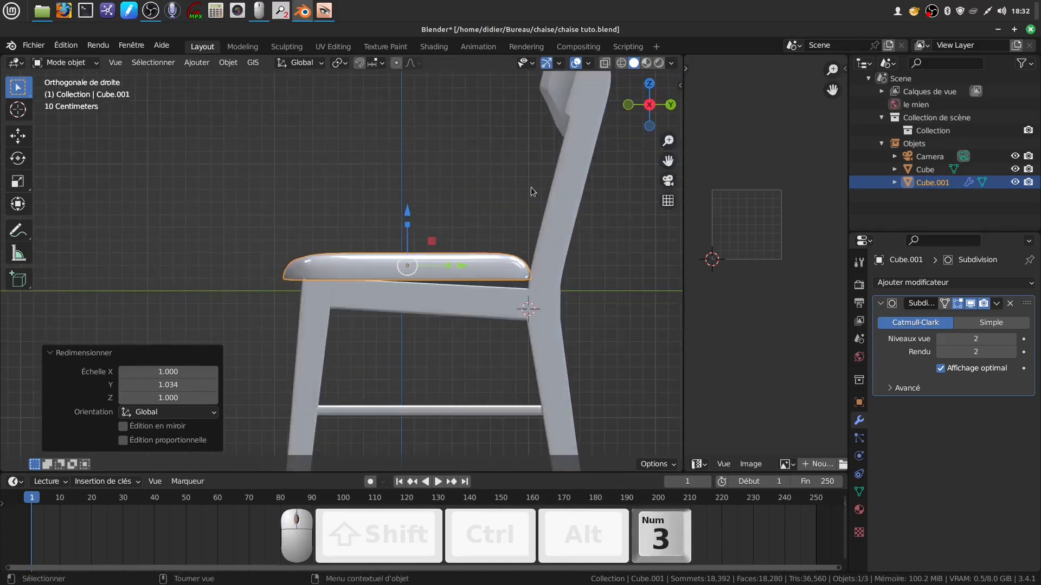
pyautogui.scroll(2, 526, 206)
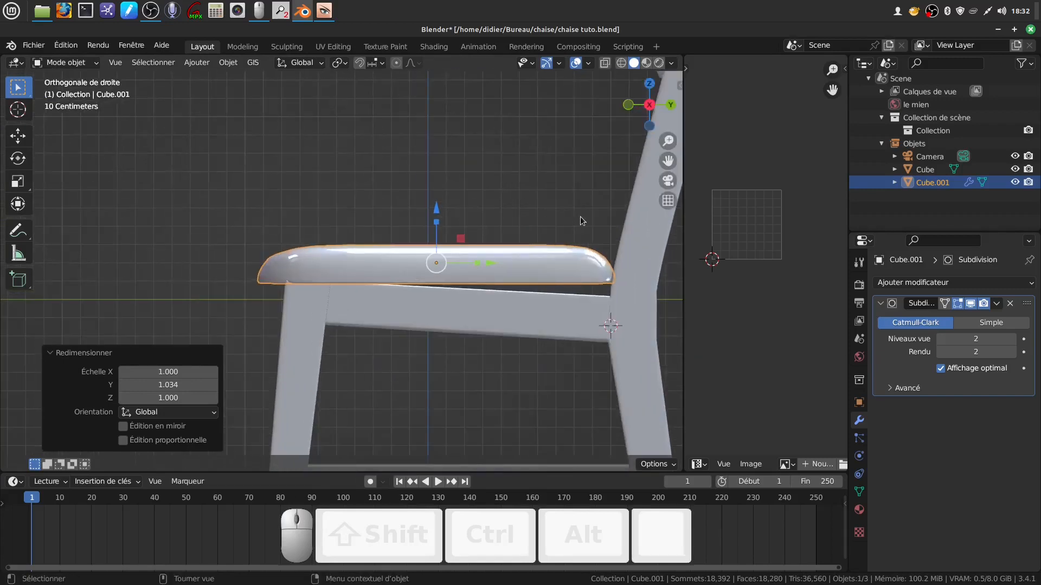
pyautogui.press('r')
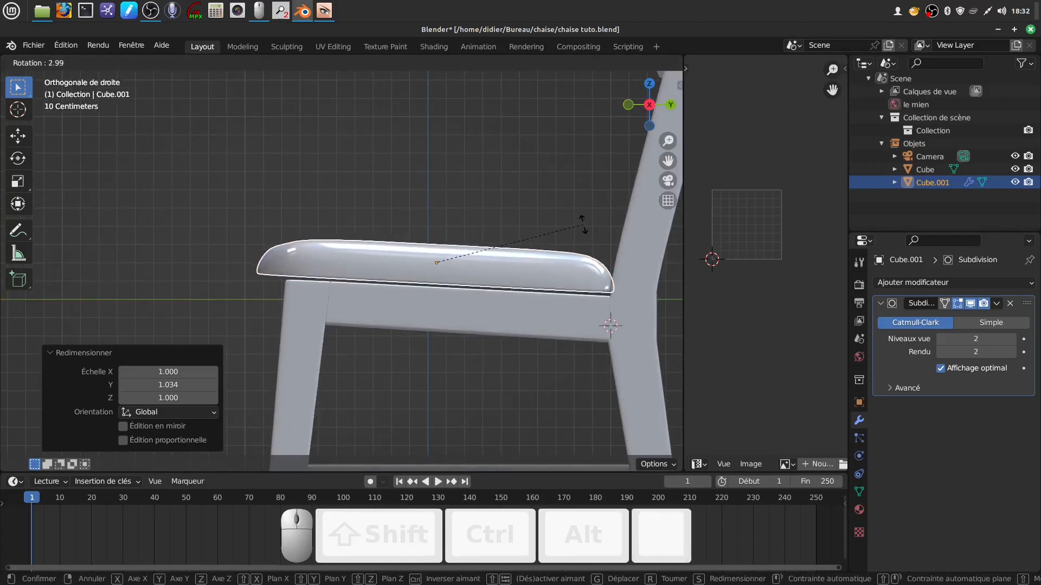
pyautogui.click(583, 224)
pyautogui.moveTo(441, 206); pyautogui.dragTo(439, 212)
pyautogui.moveTo(500, 237); pyautogui.dragTo(569, 322, button='middle')
pyautogui.scroll(3, 459, 390)
pyautogui.keyDown('shift'); pyautogui.moveTo(450, 395); pyautogui.dragTo(483, 249, button='middle'); pyautogui.keyUp('shift')
pyautogui.scroll(2, 378, 384)
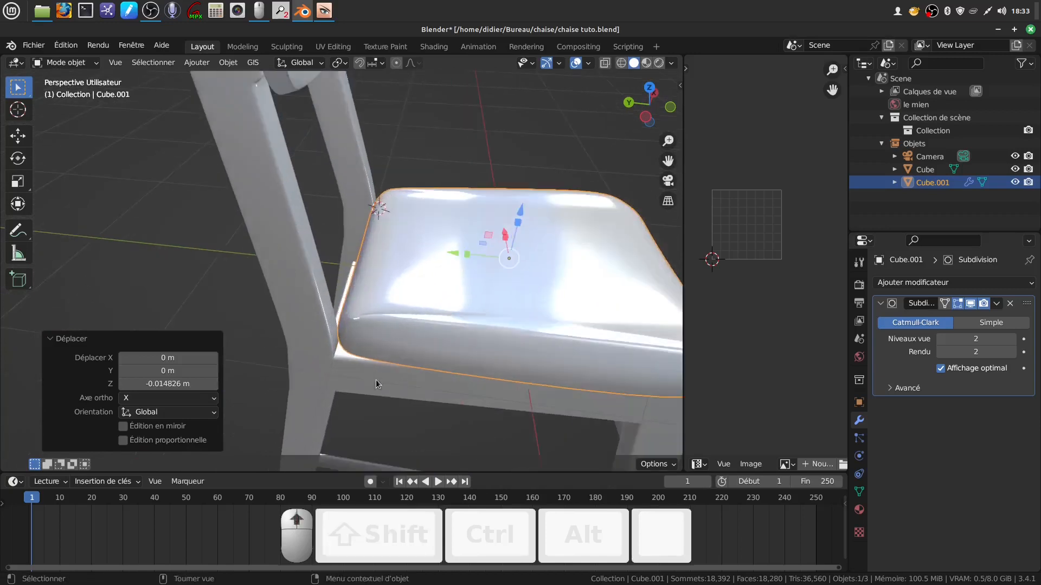
# Step: Nudge the seat sideways along X to centre it on the chair frame, checking the fit from several angles
pyautogui.scroll(-4, 362, 337)
pyautogui.moveTo(497, 323); pyautogui.dragTo(423, 281, button='middle')
pyautogui.click(465, 399)
pyautogui.moveTo(465, 399); pyautogui.dragTo(410, 348, button='middle')
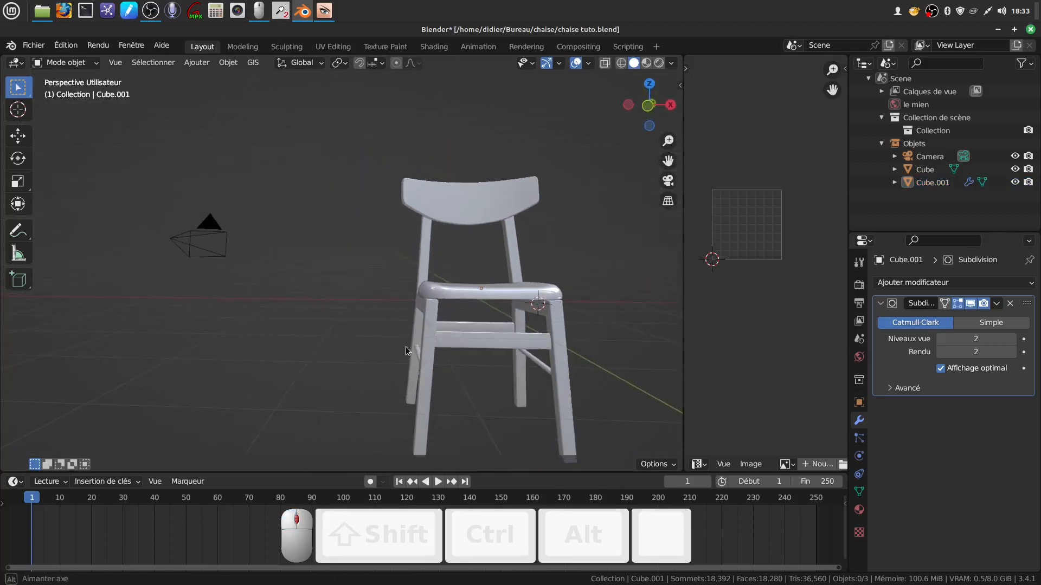
pyautogui.click(480, 297)
pyautogui.moveTo(493, 309); pyautogui.dragTo(523, 294, button='middle')
pyautogui.moveTo(537, 290); pyautogui.dragTo(544, 286)
pyautogui.click(488, 391)
pyautogui.moveTo(488, 391); pyautogui.dragTo(461, 280, button='middle')
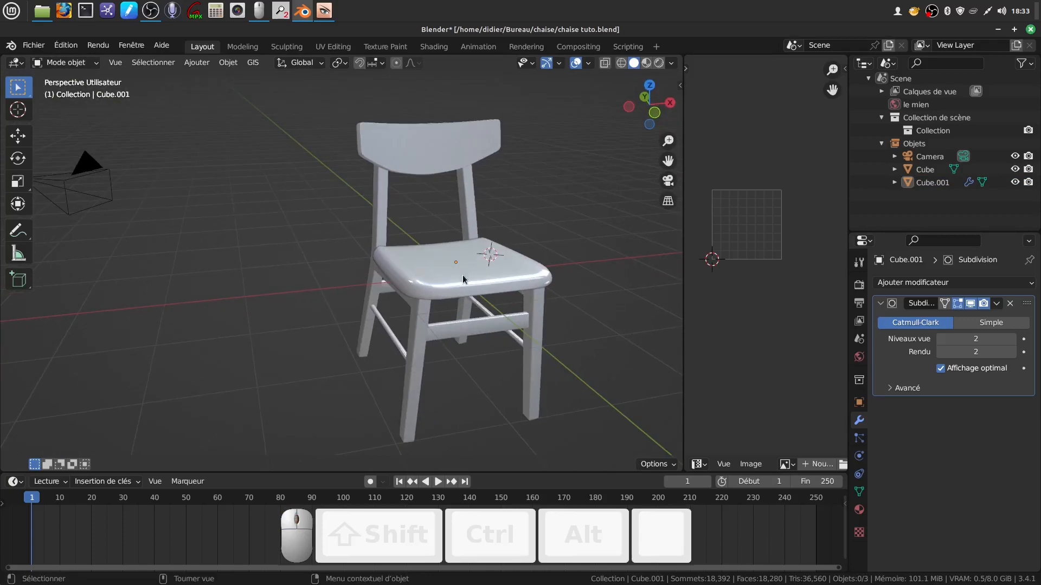
pyautogui.click(462, 279)
pyautogui.moveTo(493, 264); pyautogui.dragTo(495, 265)
pyautogui.click(493, 394)
pyautogui.moveTo(473, 380); pyautogui.dragTo(404, 310, button='middle')
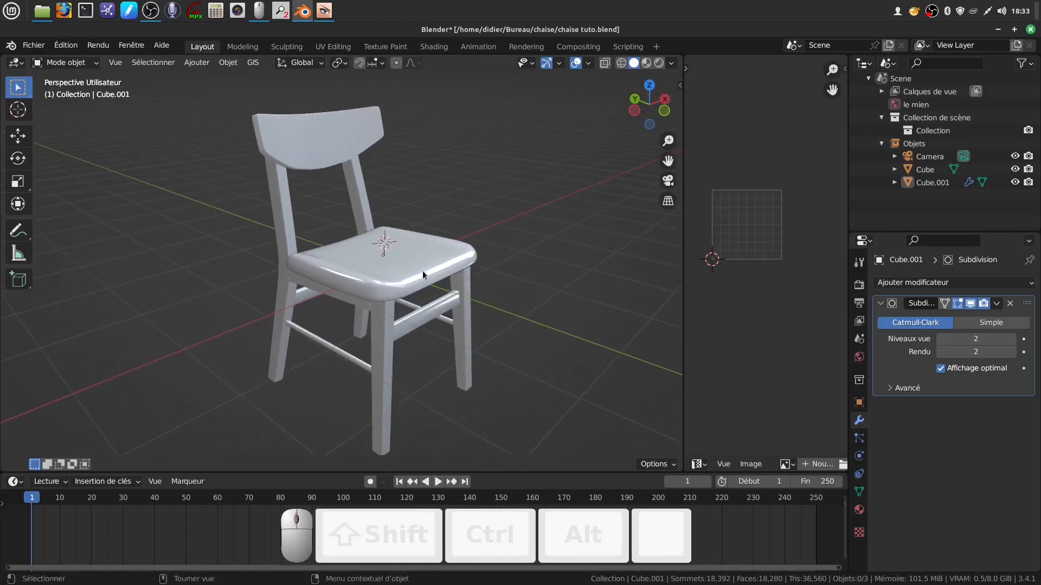
# Step: Apply the Subdivision Surface modifier to the seat
pyautogui.moveTo(415, 315)
pyautogui.mouseDown(button='middle')
pyautogui.moveTo(472, 303)
pyautogui.moveTo(407, 303)
pyautogui.mouseUp(button='middle')
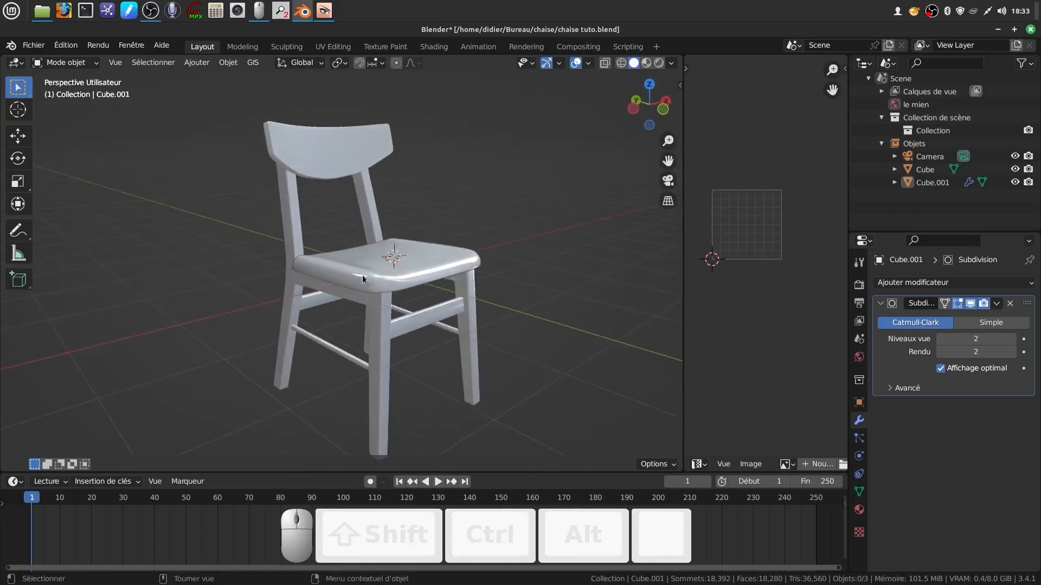
pyautogui.moveTo(410, 329); pyautogui.dragTo(403, 285, button='middle')
pyautogui.scroll(-3, 403, 286)
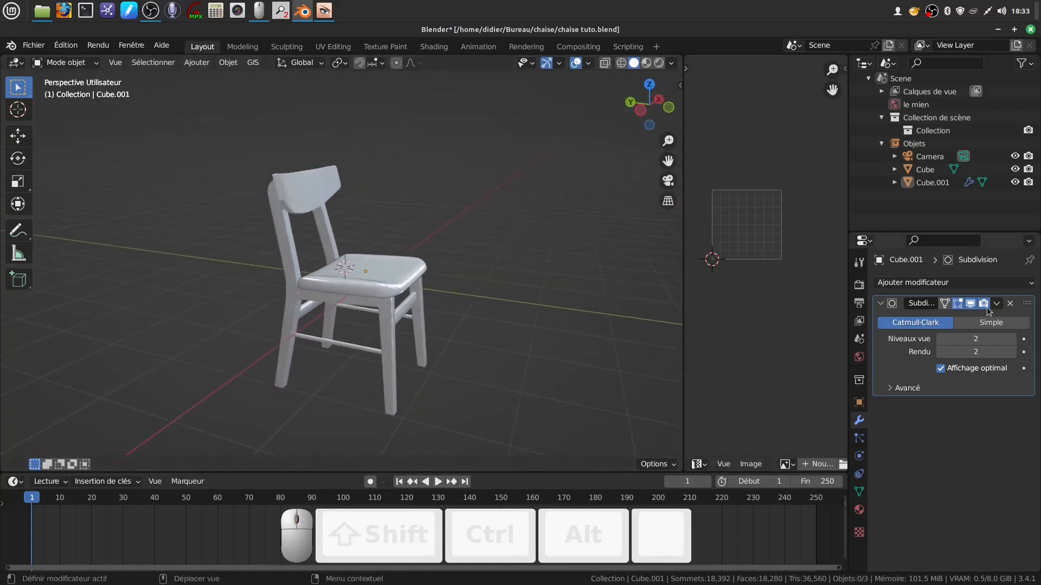
pyautogui.click(998, 305)
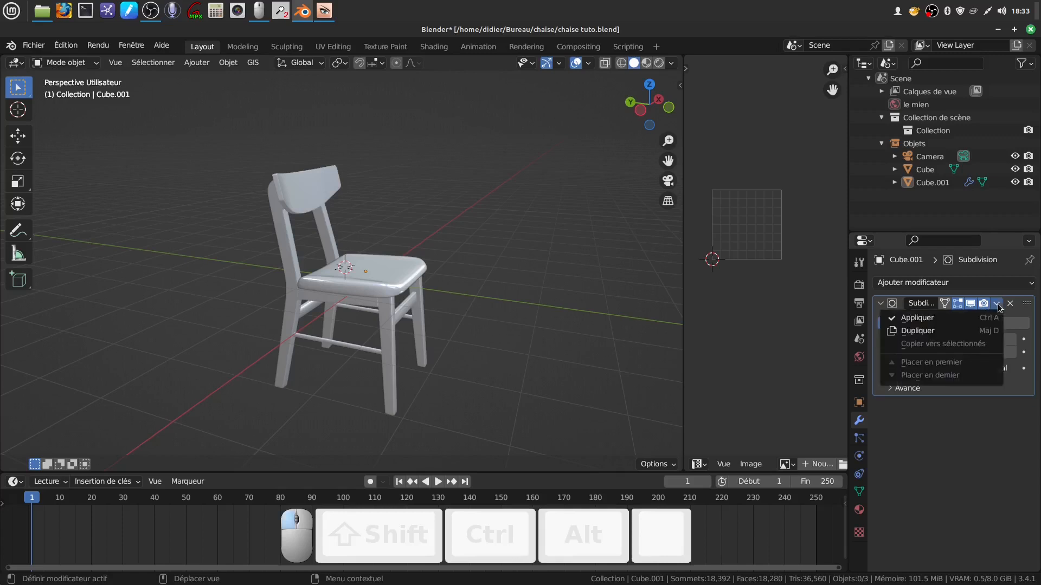
pyautogui.click(933, 320)
# Step: Create a new material for the seat
pyautogui.scroll(2, 429, 322)
pyautogui.keyDown('shift'); pyautogui.moveTo(442, 318); pyautogui.dragTo(380, 261, button='middle'); pyautogui.keyUp('shift')
pyautogui.scroll(1, 377, 306)
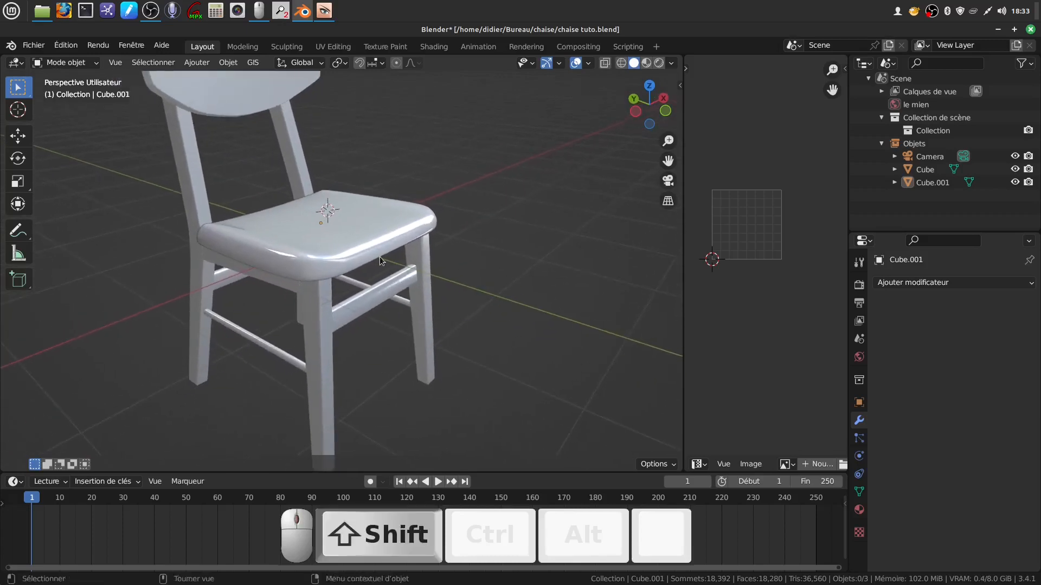
pyautogui.click(383, 261)
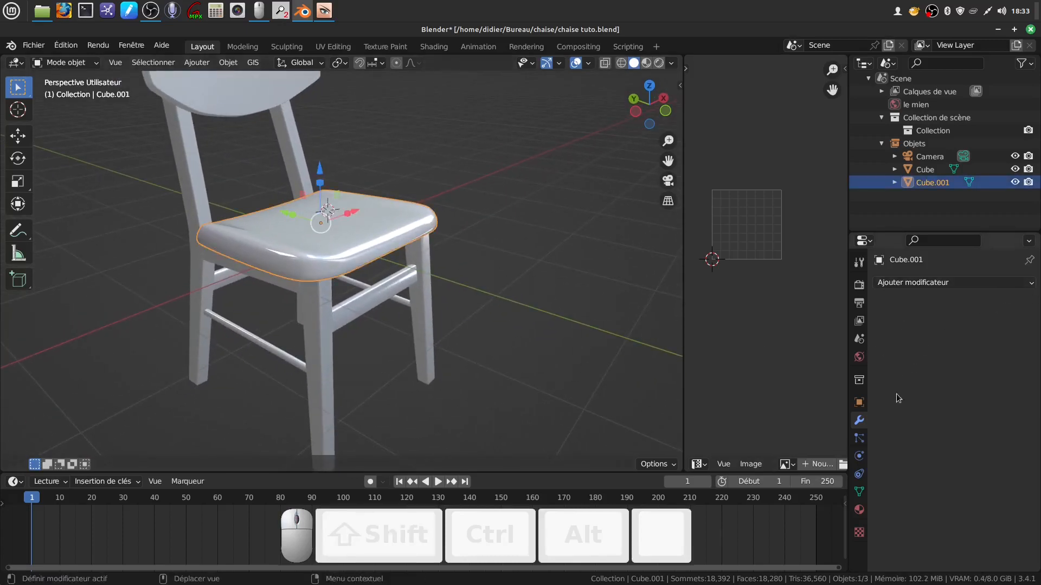
pyautogui.click(859, 509)
pyautogui.click(954, 337)
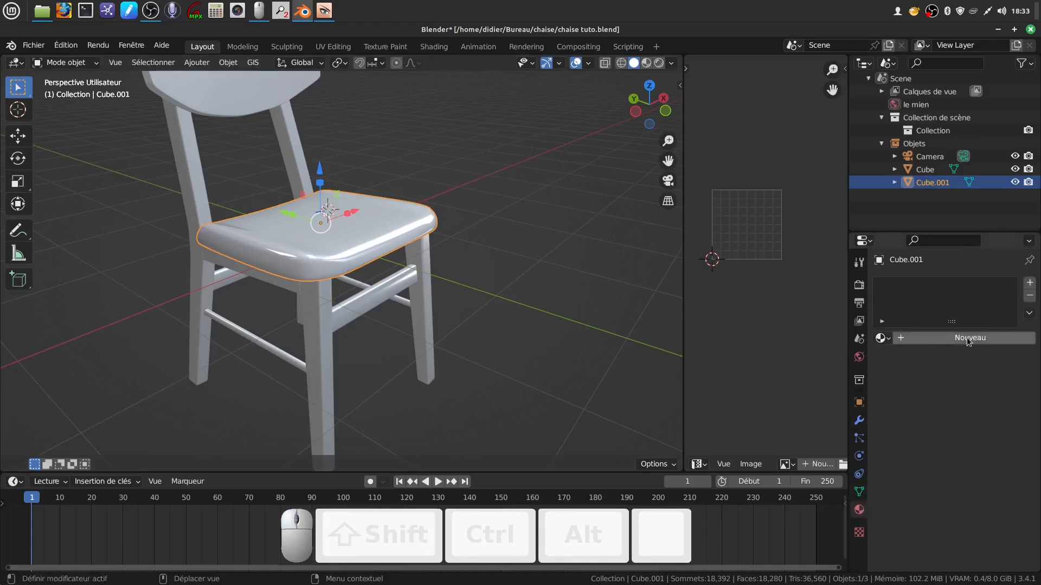
pyautogui.click(564, 348)
pyautogui.click(350, 259)
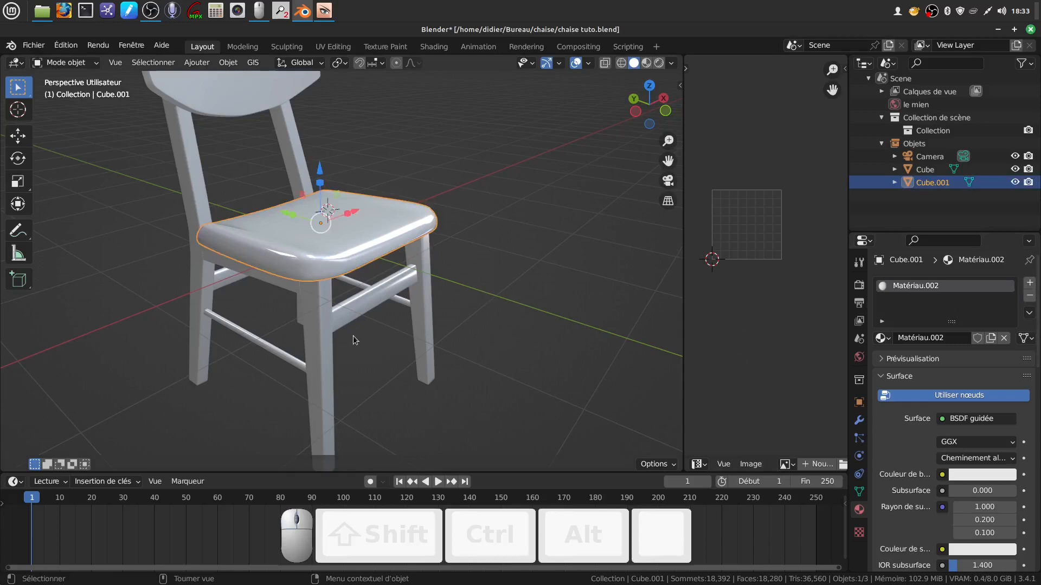
# Step: Join the seat to the chair frame as one object, with the frame as the active object
pyautogui.moveTo(354, 343); pyautogui.dragTo(394, 320, button='middle')
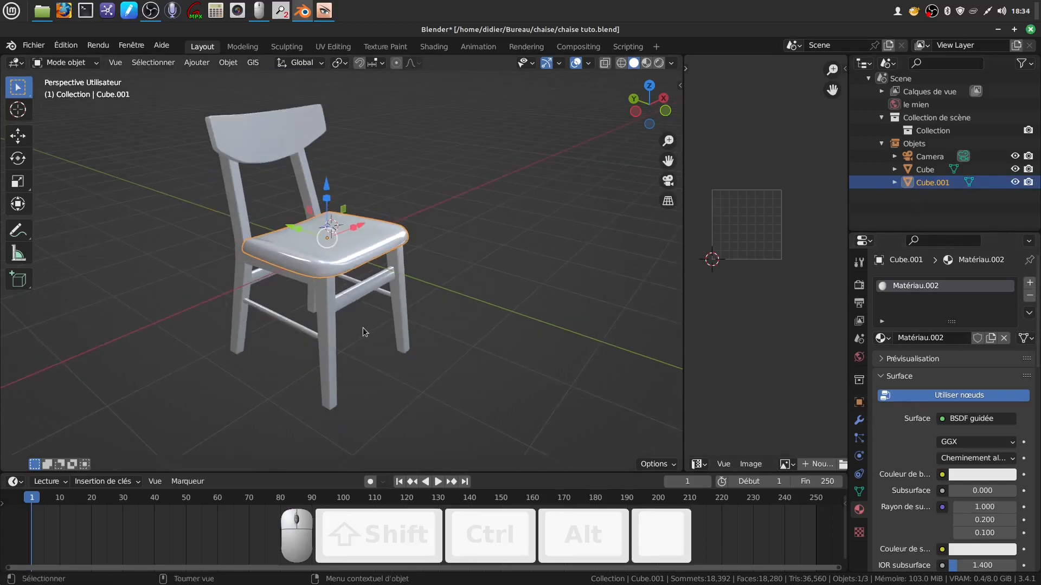
pyautogui.keyDown('shift'); pyautogui.click(330, 326); pyautogui.keyUp('shift')
pyautogui.rightClick(520, 291)
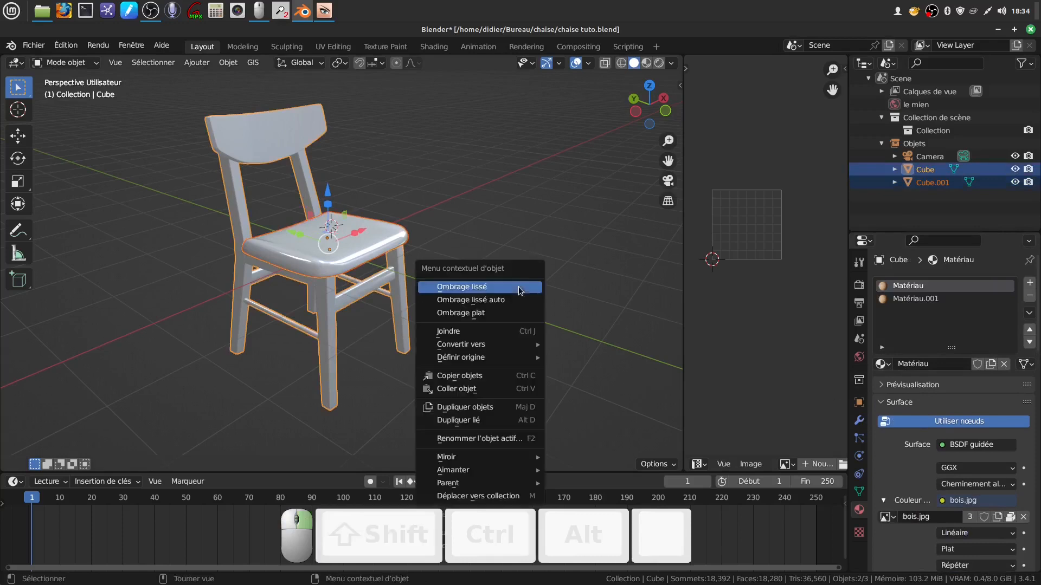
pyautogui.click(470, 331)
# Step: Apply all transformations to the joined chair
pyautogui.keyDown('shift'); pyautogui.moveTo(364, 311); pyautogui.dragTo(375, 294, button='middle'); pyautogui.keyUp('shift')
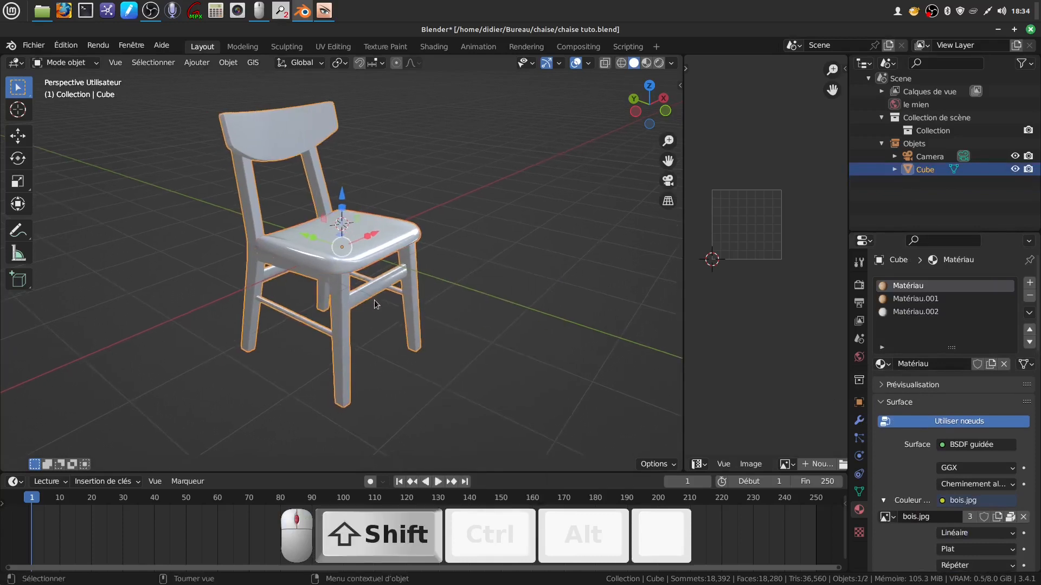
pyautogui.hotkey('ctrl', 'a')
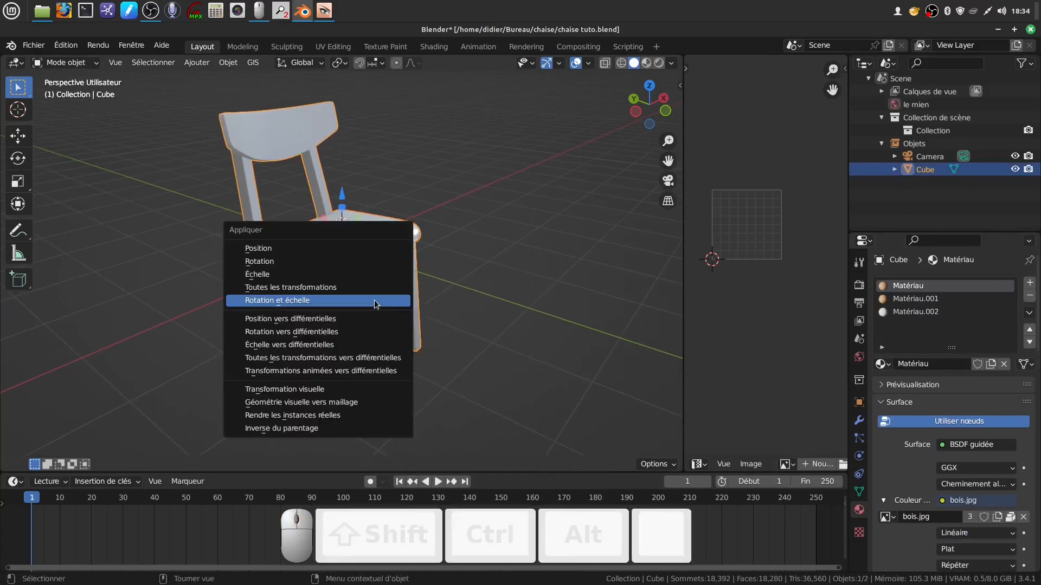
pyautogui.click(340, 287)
# Step: Clear the chair's mesh selection in edit mode and return to object mode
pyautogui.scroll(3, 447, 334)
pyautogui.moveTo(447, 334); pyautogui.dragTo(422, 270, button='middle')
pyautogui.press('Tab')
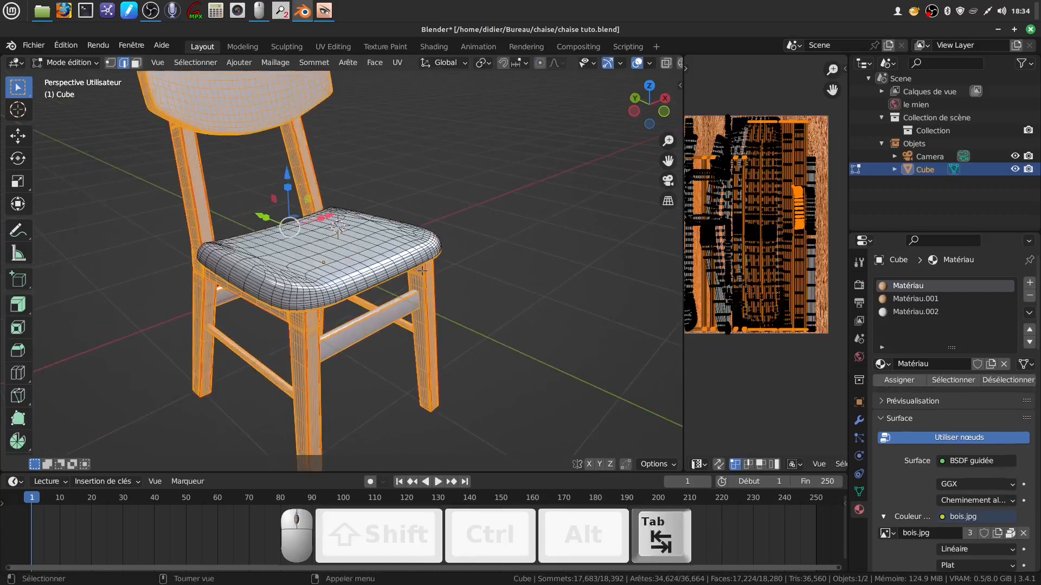
pyautogui.press('a')
pyautogui.press('a')
pyautogui.press('Tab')
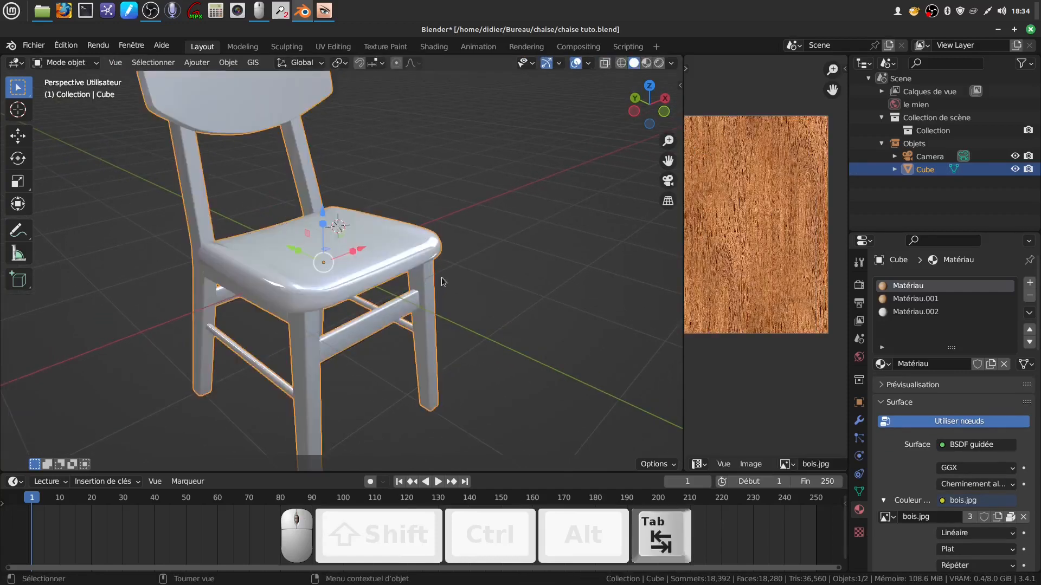
# Step: Use an image texture as the base colour of the chair's Matériau.002
pyautogui.scroll(-4, 441, 282)
pyautogui.scroll(2, 430, 287)
pyautogui.click(453, 277)
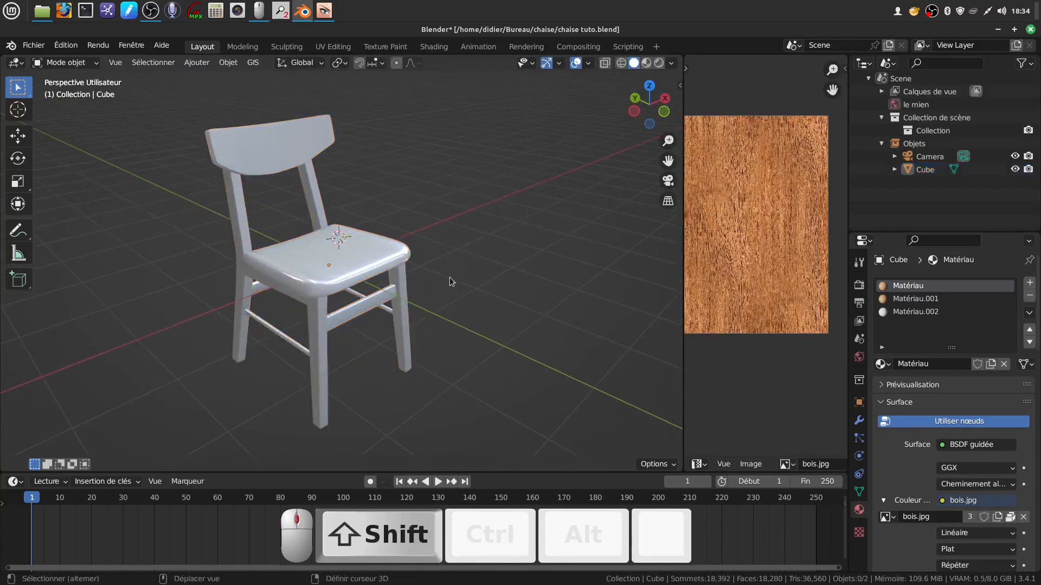
pyautogui.keyDown('shift'); pyautogui.moveTo(450, 277); pyautogui.dragTo(370, 274, button='middle'); pyautogui.keyUp('shift')
pyautogui.click(343, 272)
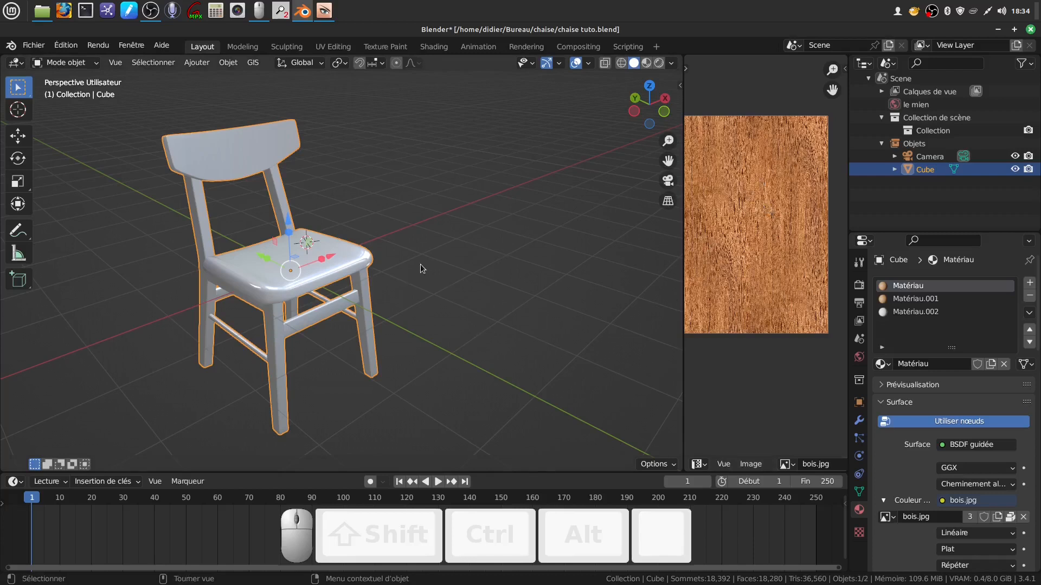
pyautogui.click(915, 312)
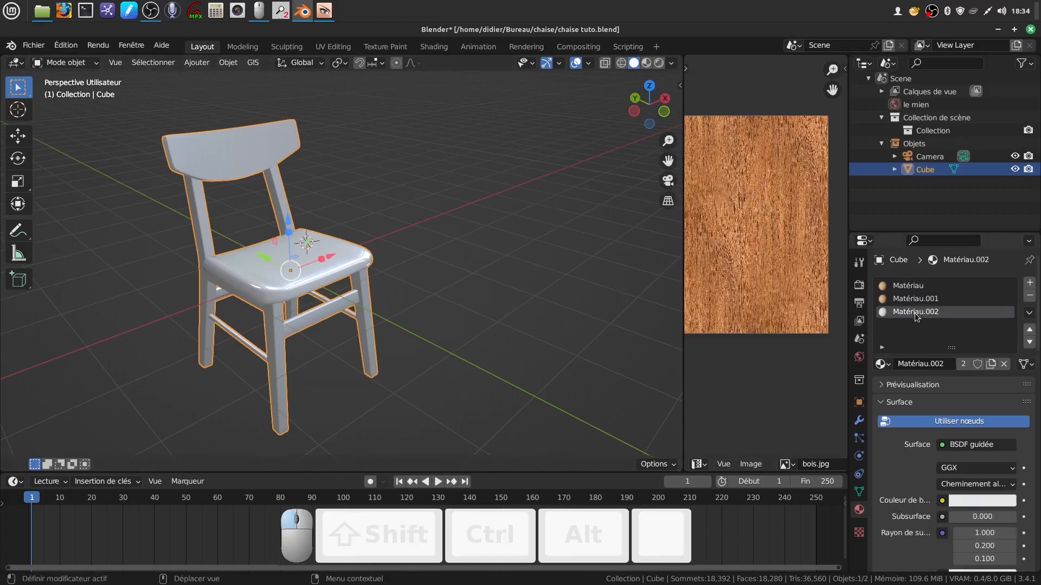
pyautogui.scroll(-5, 947, 416)
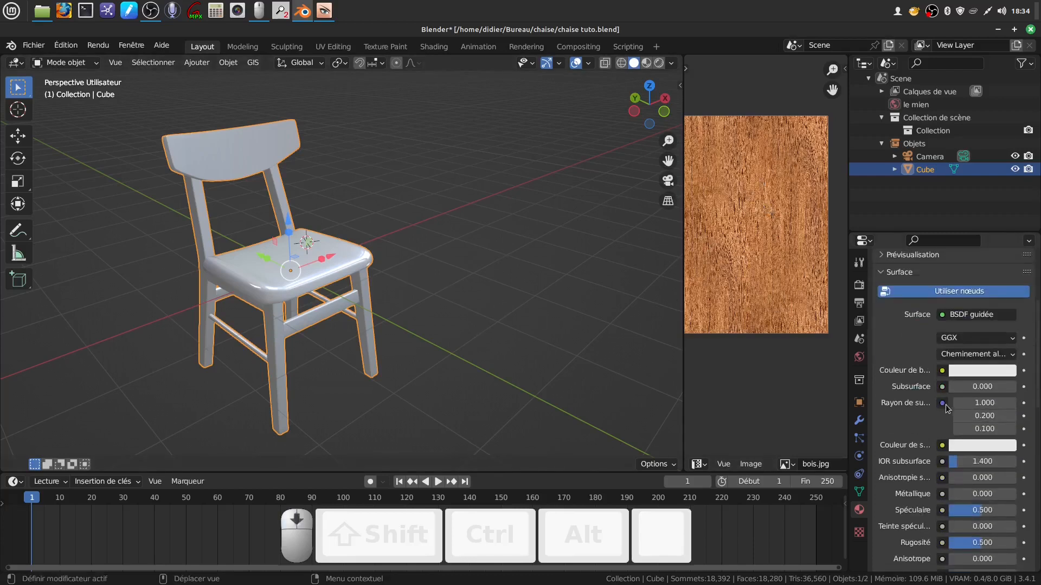
pyautogui.click(942, 371)
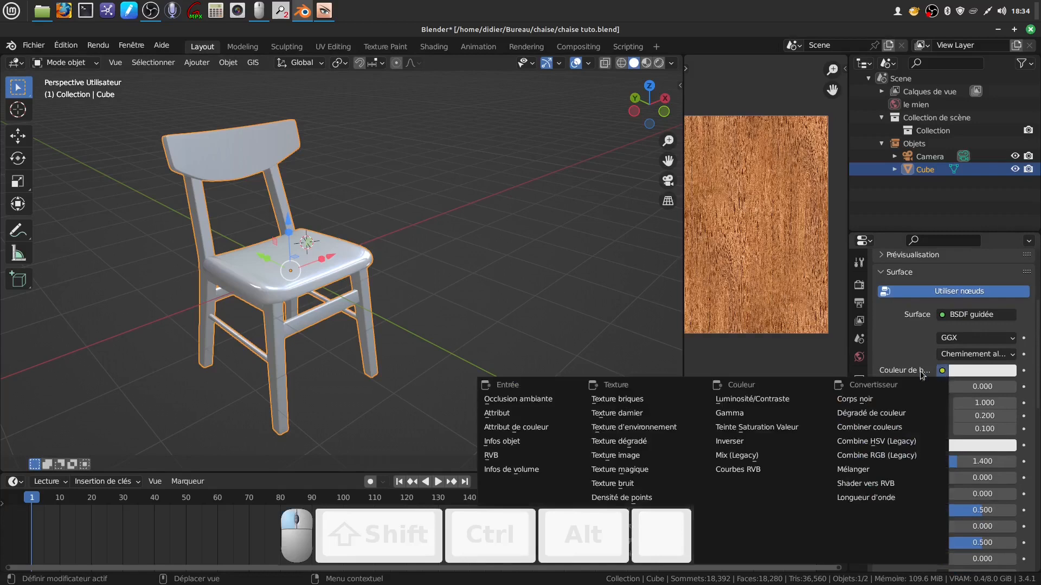
pyautogui.click(658, 459)
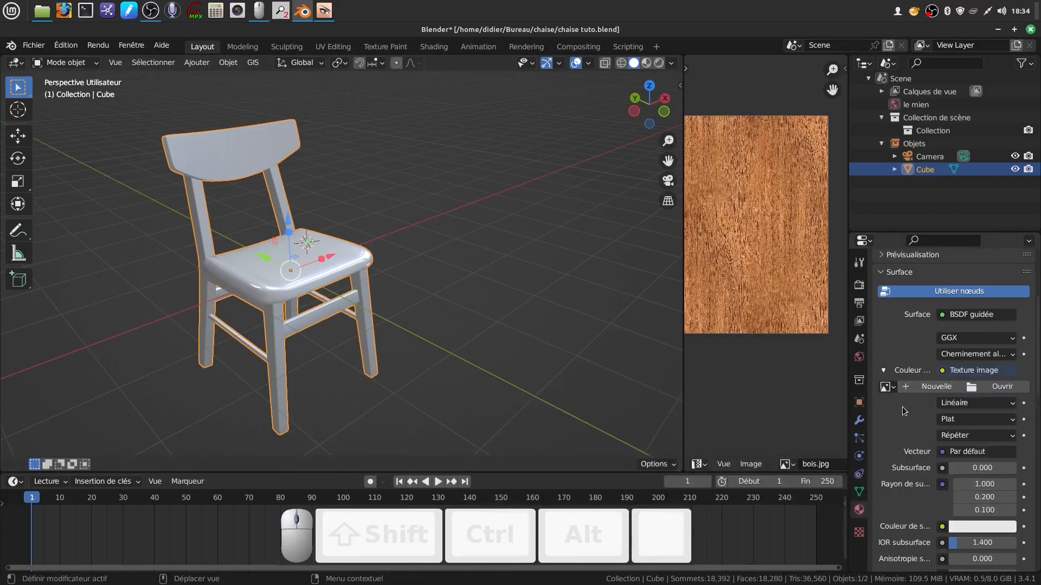
# Step: Set the image texture's projection to Box with a blend of 0.140, and its vector to Generated texture coordinates
pyautogui.scroll(-3, 919, 424)
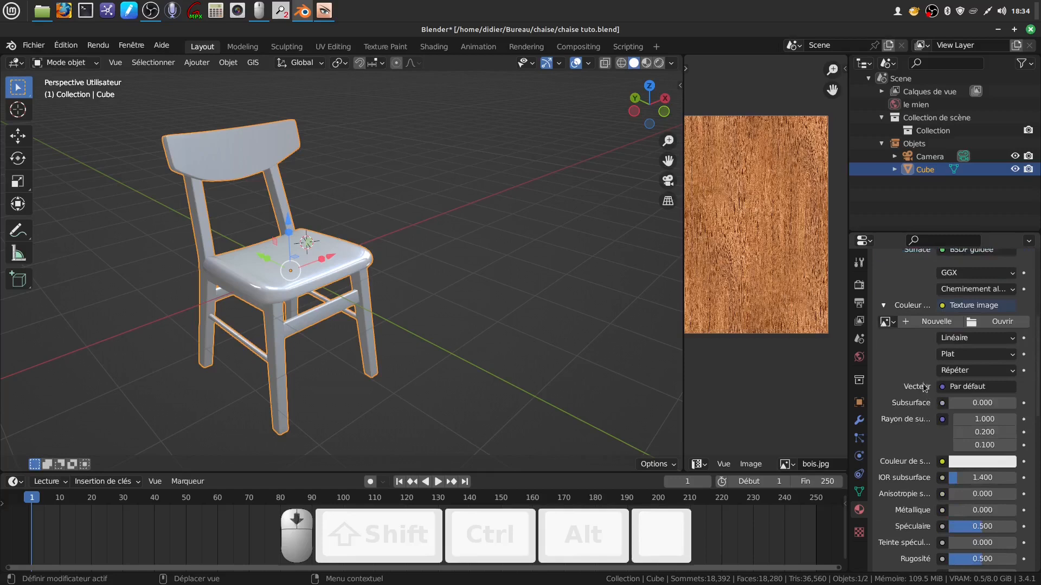
pyautogui.click(1007, 352)
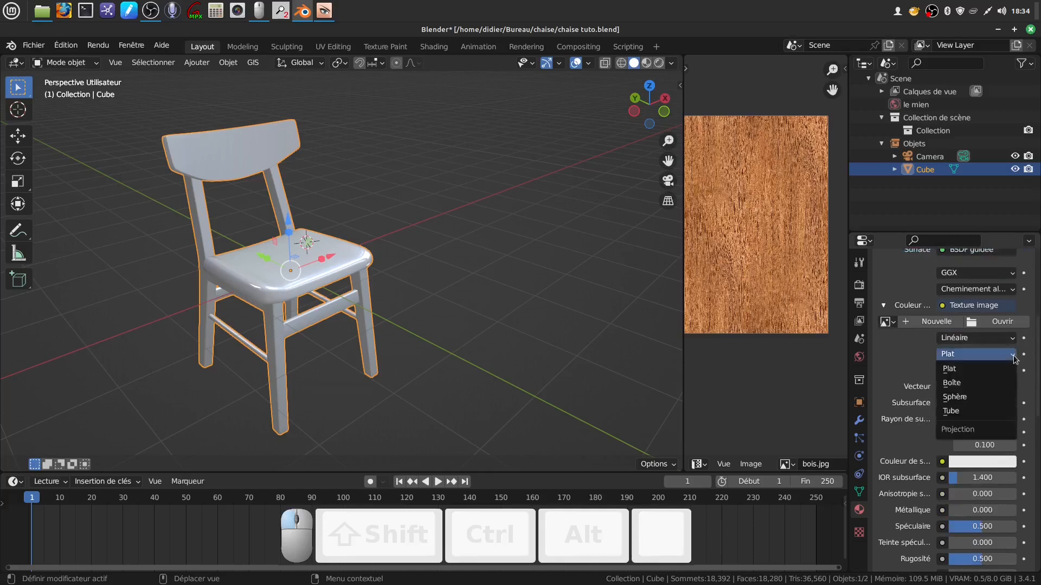
pyautogui.click(957, 384)
pyautogui.moveTo(945, 371); pyautogui.dragTo(948, 370)
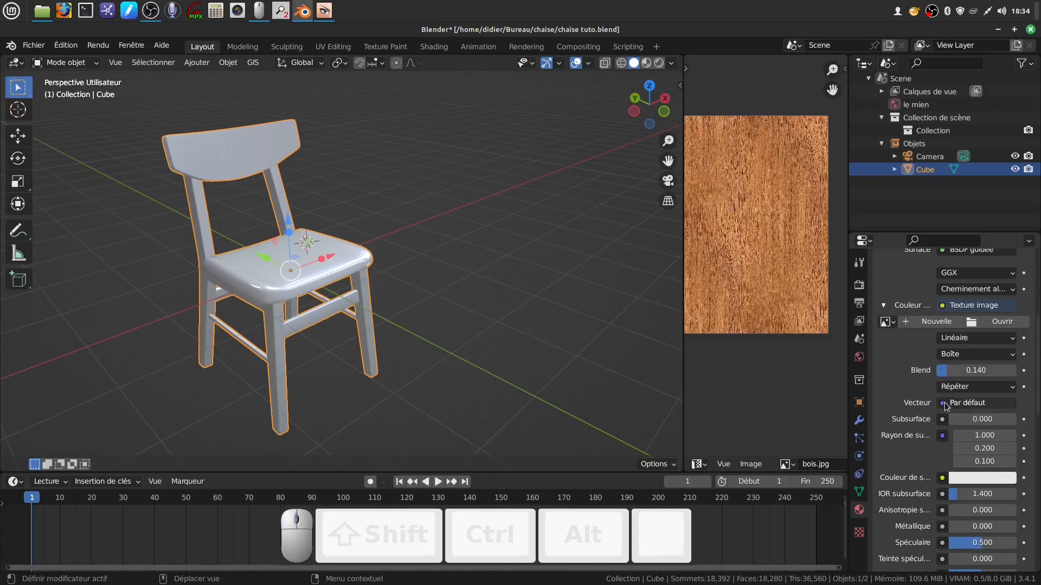
pyautogui.click(945, 404)
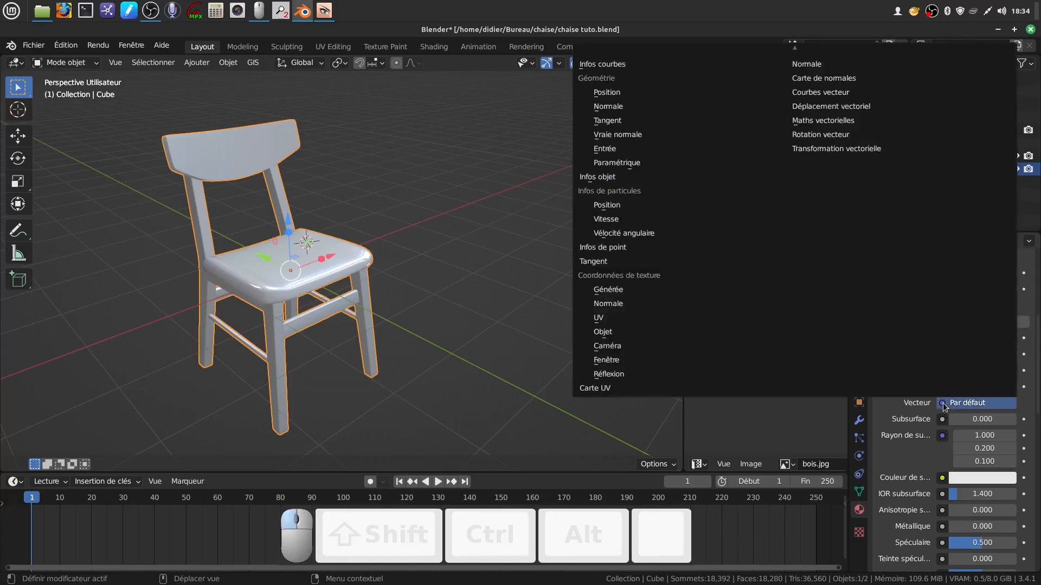
pyautogui.click(626, 291)
# Step: Load cuir noir.jpg from the cuir textures folder as the base colour image of Matériau.002
pyautogui.scroll(-3, 897, 456)
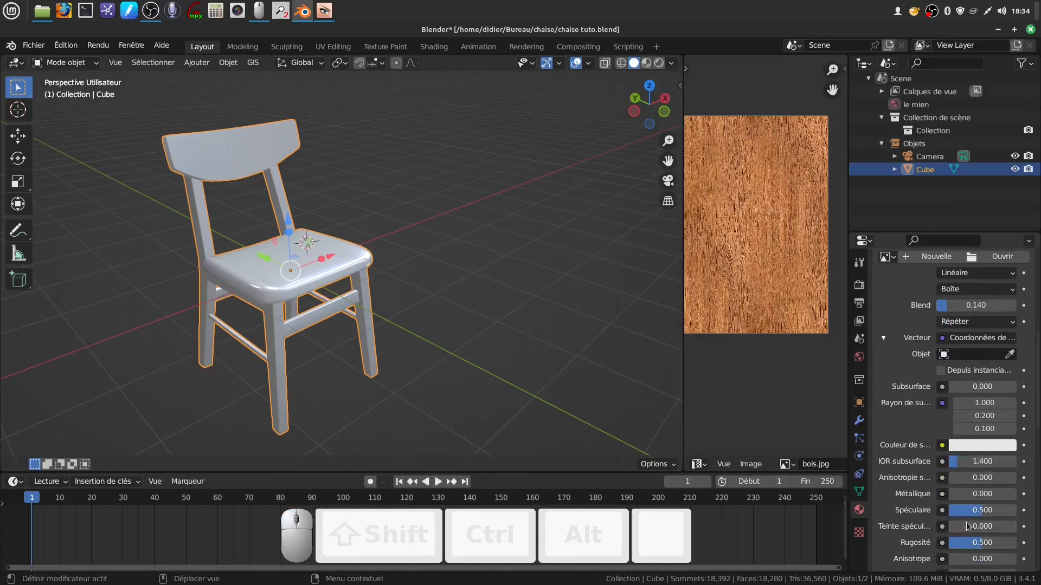
pyautogui.scroll(3, 889, 345)
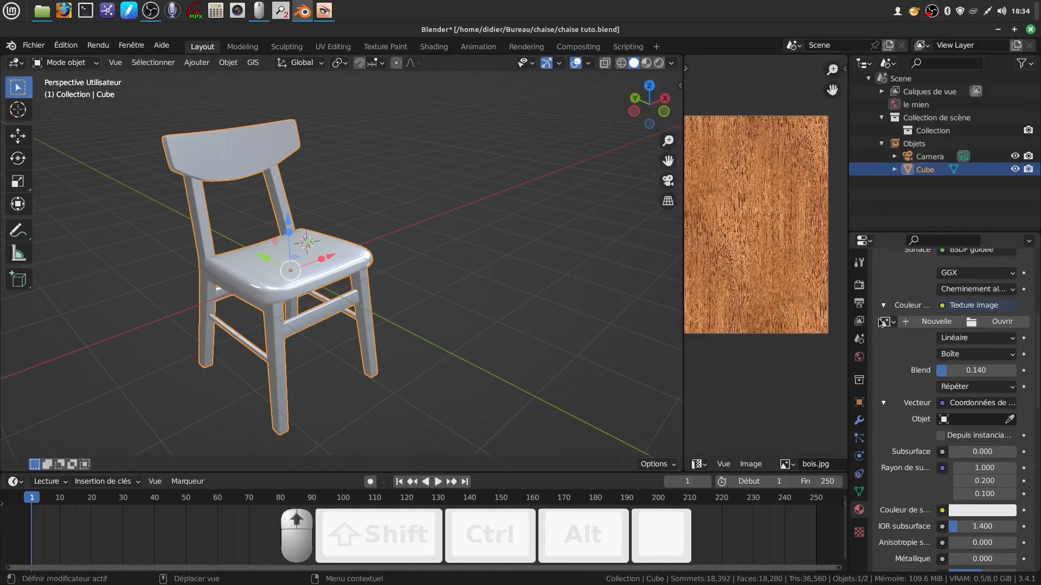
pyautogui.scroll(2, 925, 483)
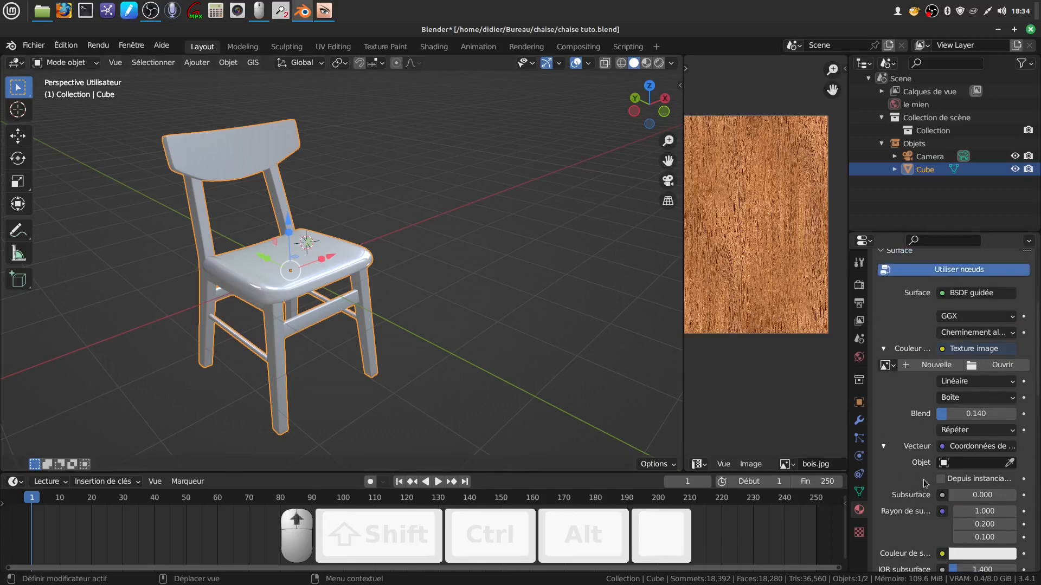
pyautogui.scroll(3, 923, 410)
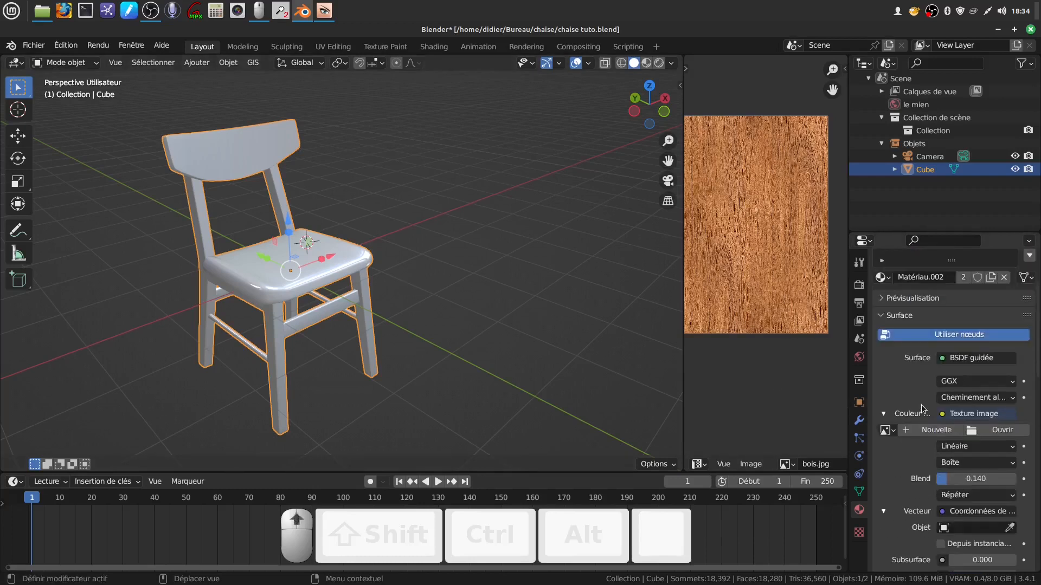
pyautogui.click(978, 432)
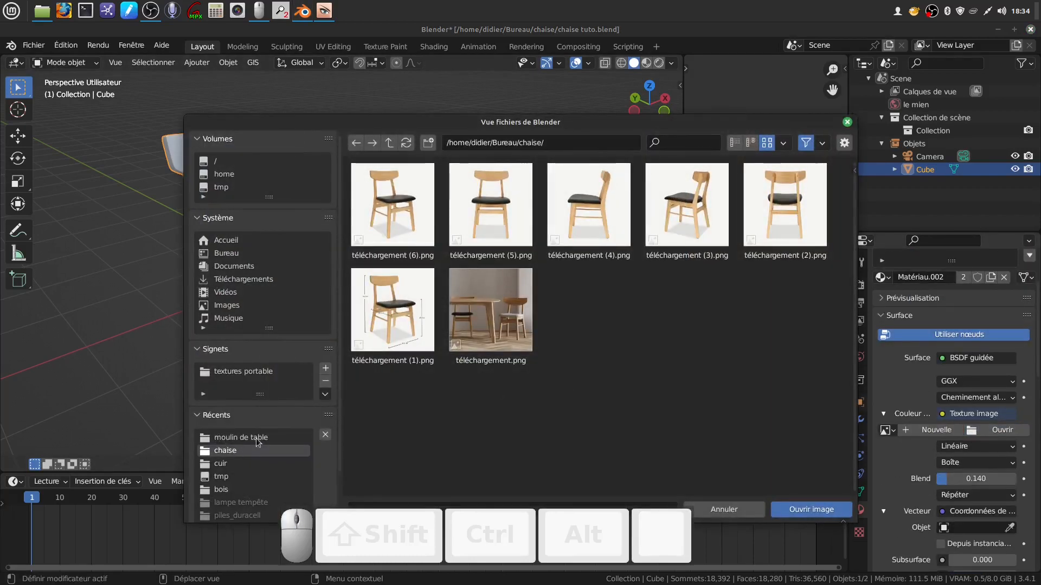
pyautogui.click(263, 373)
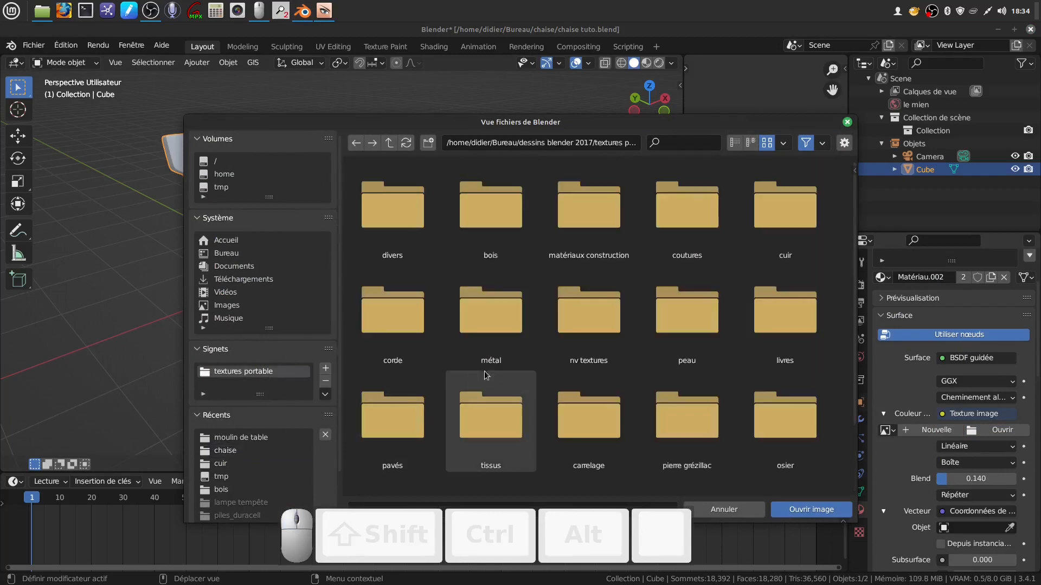
pyautogui.doubleClick(786, 203)
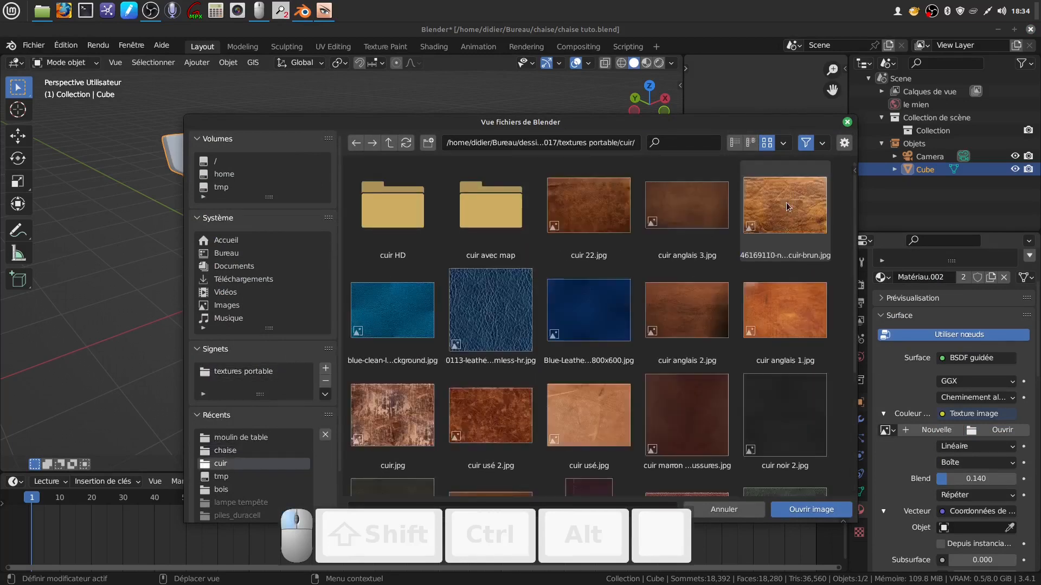
pyautogui.scroll(-5, 719, 312)
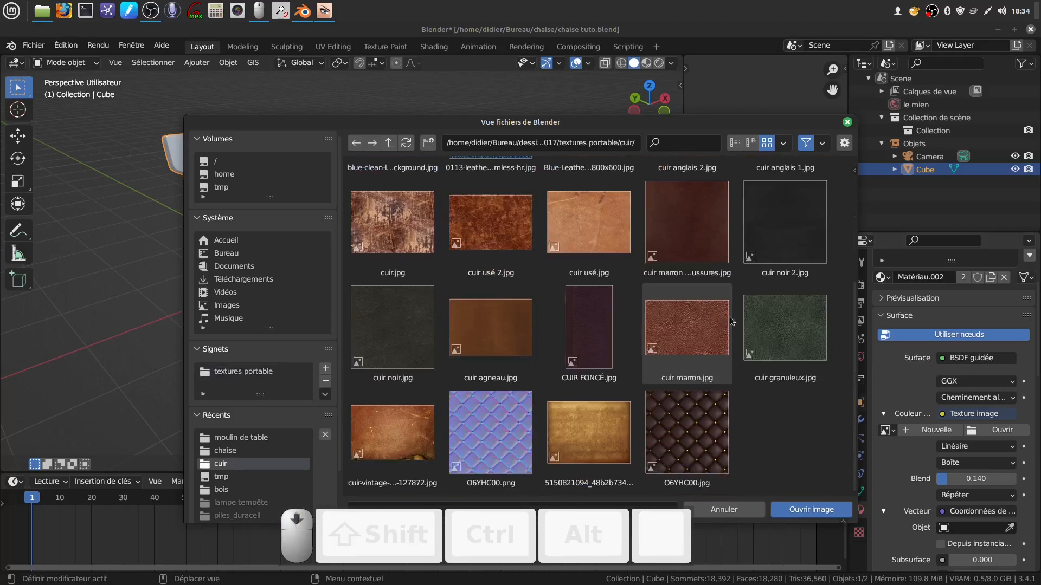
pyautogui.click(403, 340)
pyautogui.click(801, 512)
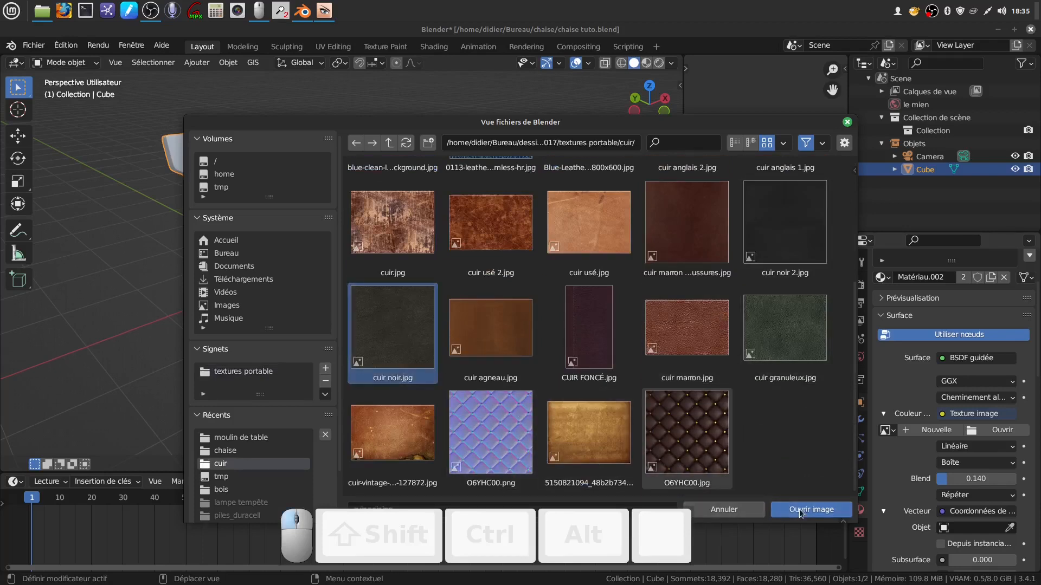
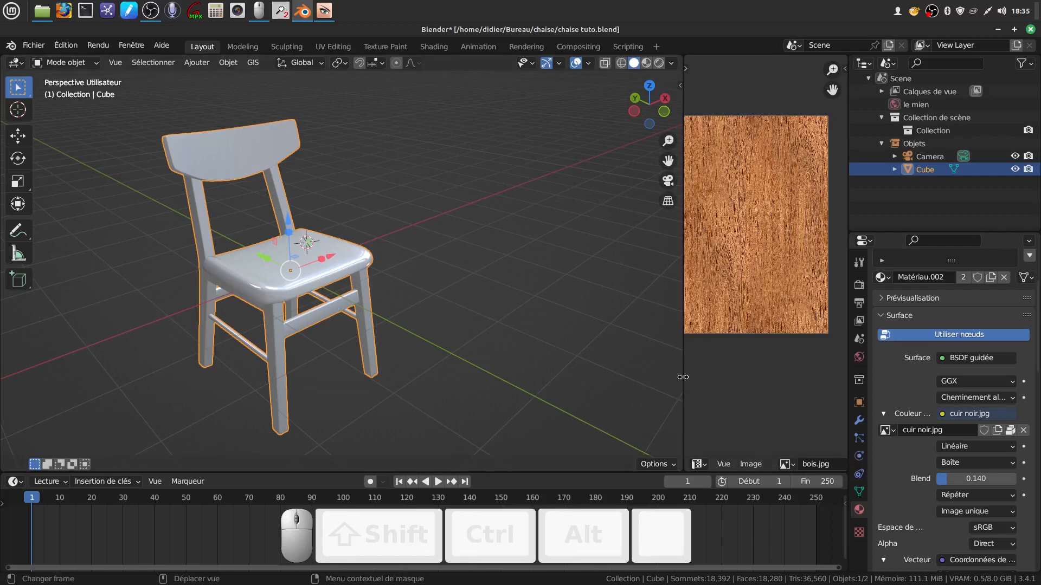
# Step: Widen the image editor area and turn it into a Shader editor showing the nodes of Matériau.002
pyautogui.moveTo(684, 376); pyautogui.dragTo(380, 376)
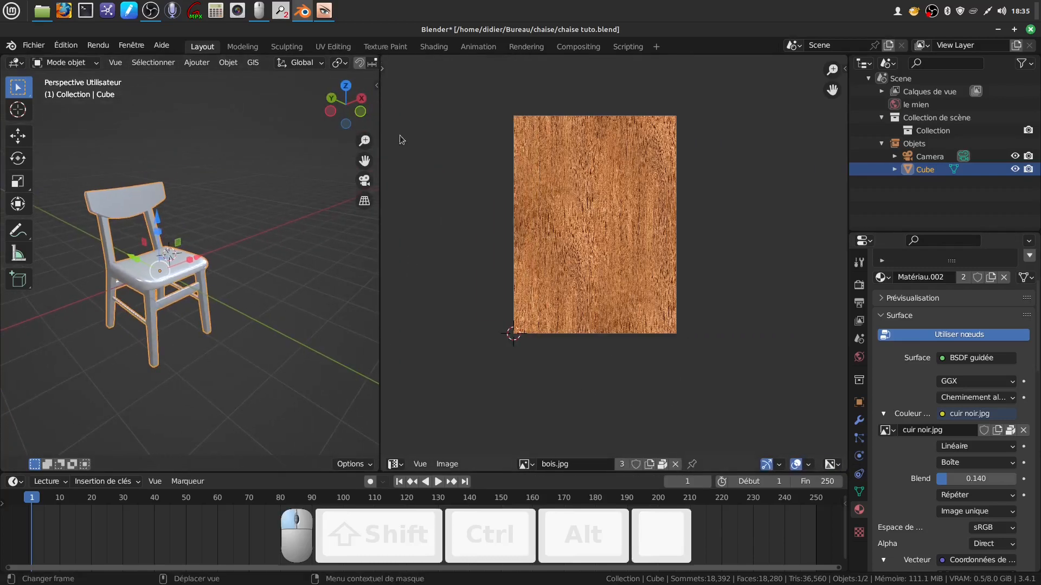
pyautogui.click(403, 465)
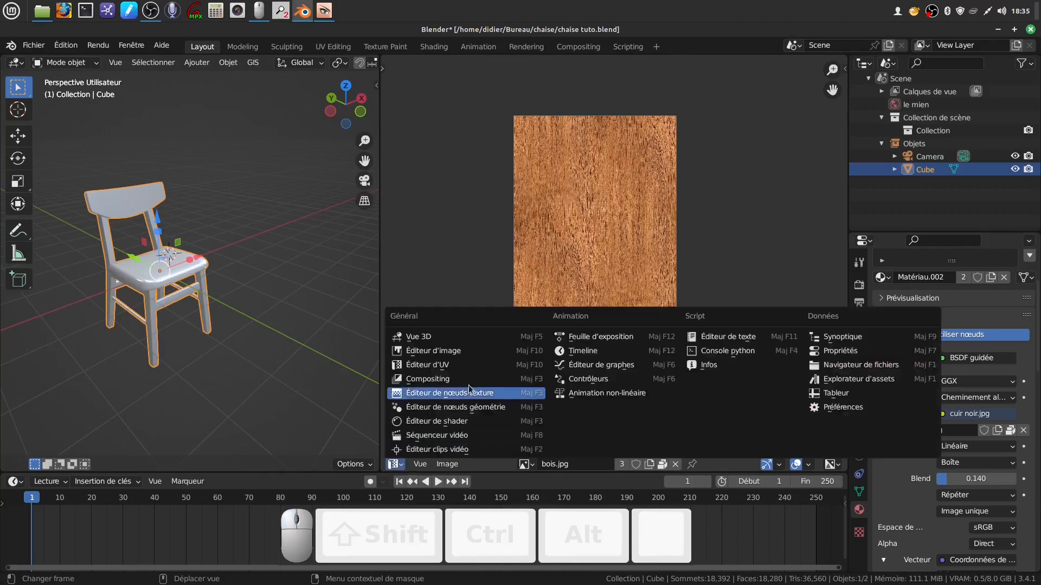
pyautogui.click(472, 423)
pyautogui.moveTo(479, 422); pyautogui.dragTo(779, 234, button='middle')
pyautogui.press('n')
pyautogui.scroll(4, 596, 337)
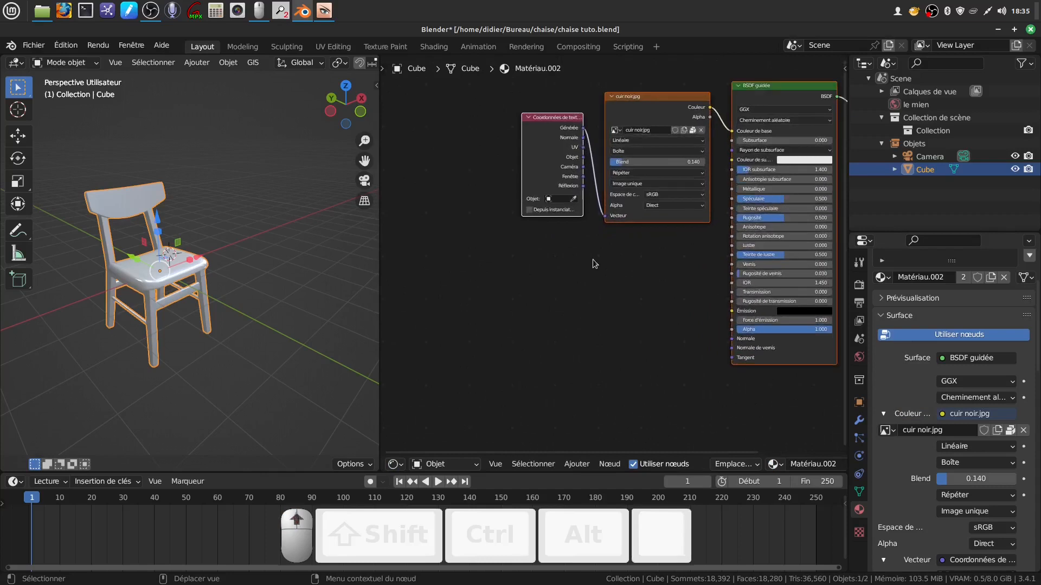
# Step: Insert a Mapping (Placage) node between the texture coordinates and the cuir noir.jpg image texture
pyautogui.moveTo(592, 262); pyautogui.dragTo(583, 329, button='middle')
pyautogui.moveTo(524, 213); pyautogui.dragTo(418, 209)
pyautogui.click(576, 464)
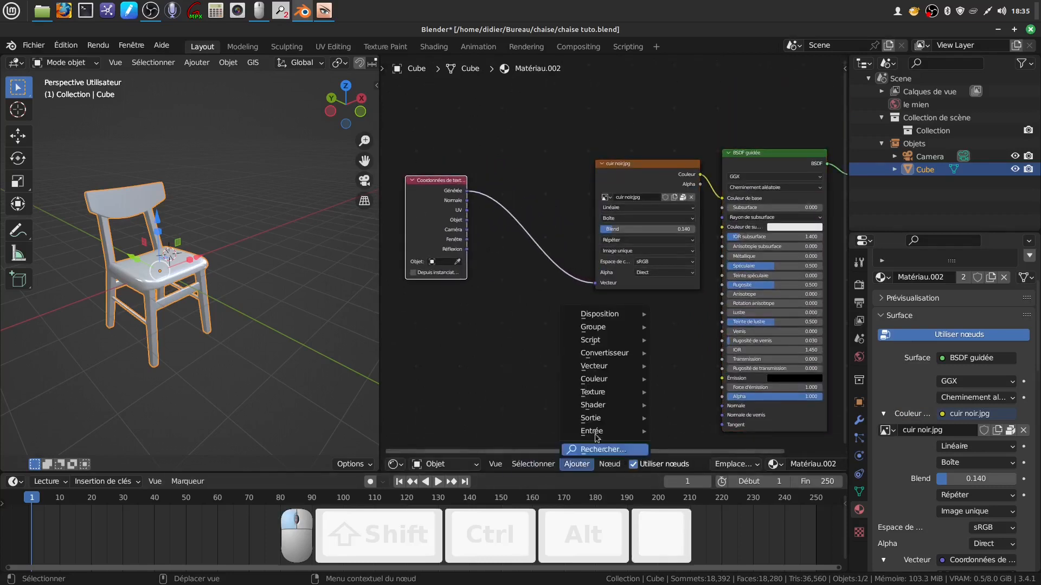
pyautogui.moveTo(615, 407)
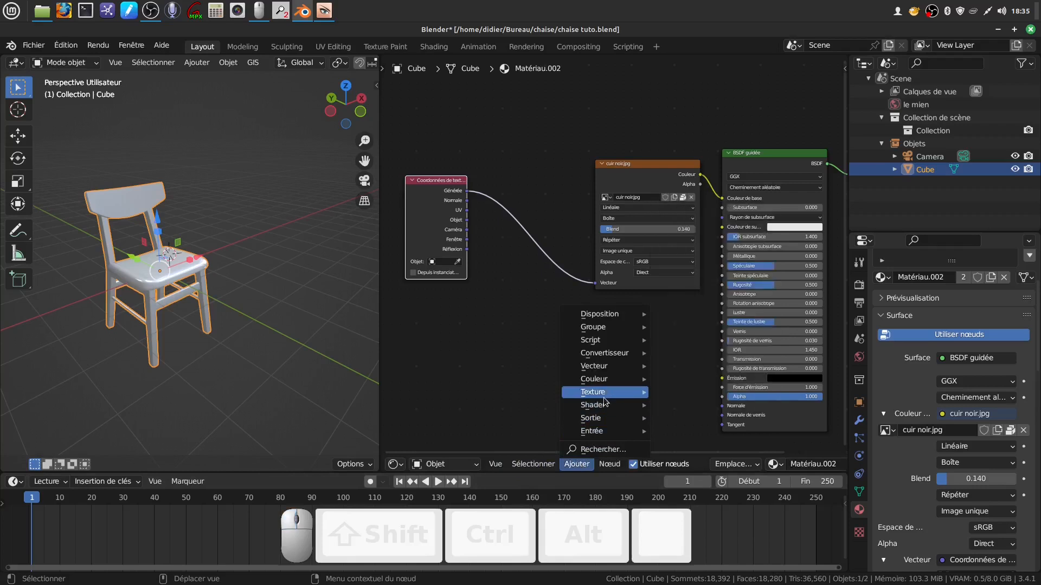
pyautogui.moveTo(605, 372)
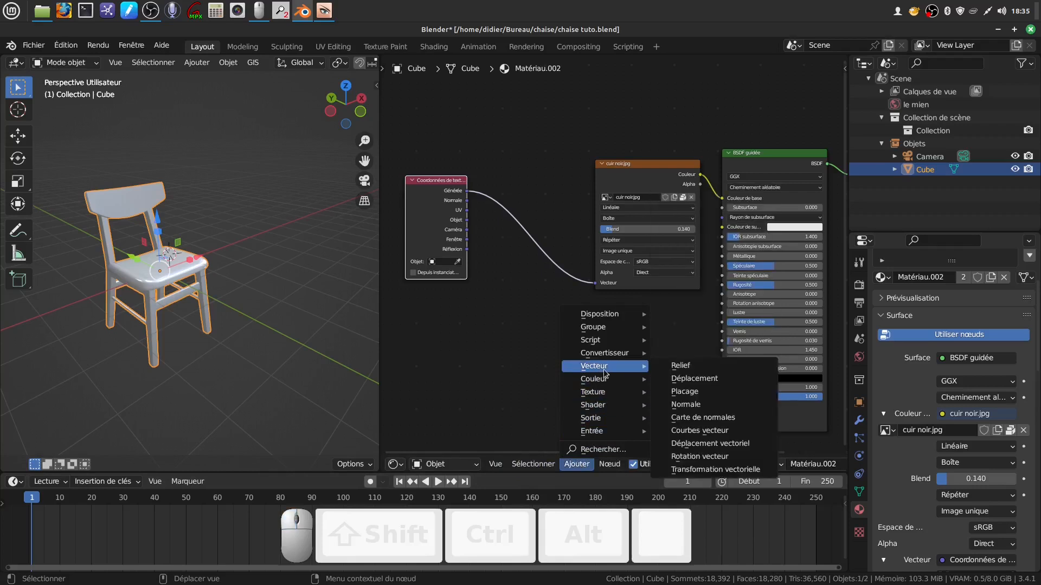
pyautogui.click(685, 391)
pyautogui.click(499, 236)
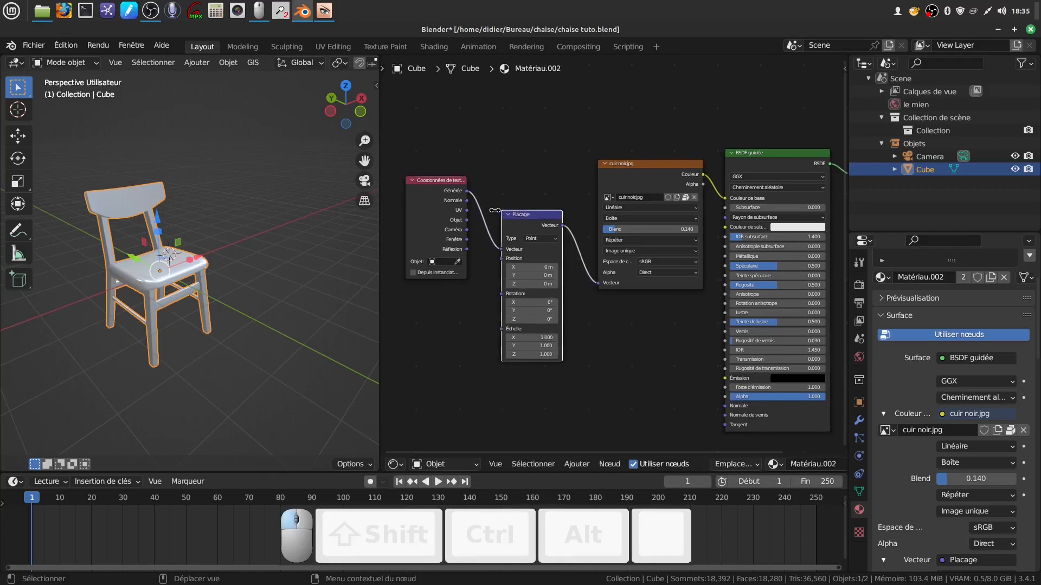
# Step: Spread out the texture coordinates, Mapping and image texture nodes to make room before the Principled BSDF
pyautogui.moveTo(583, 352); pyautogui.dragTo(704, 360, button='middle')
pyautogui.moveTo(540, 198); pyautogui.dragTo(442, 202)
pyautogui.moveTo(637, 227); pyautogui.dragTo(517, 173)
pyautogui.moveTo(764, 170); pyautogui.dragTo(662, 204)
# Step: Insert a Gamma node between the cuir noir.jpg colour output and the BSDF base colour
pyautogui.moveTo(812, 267); pyautogui.dragTo(674, 318, button='middle')
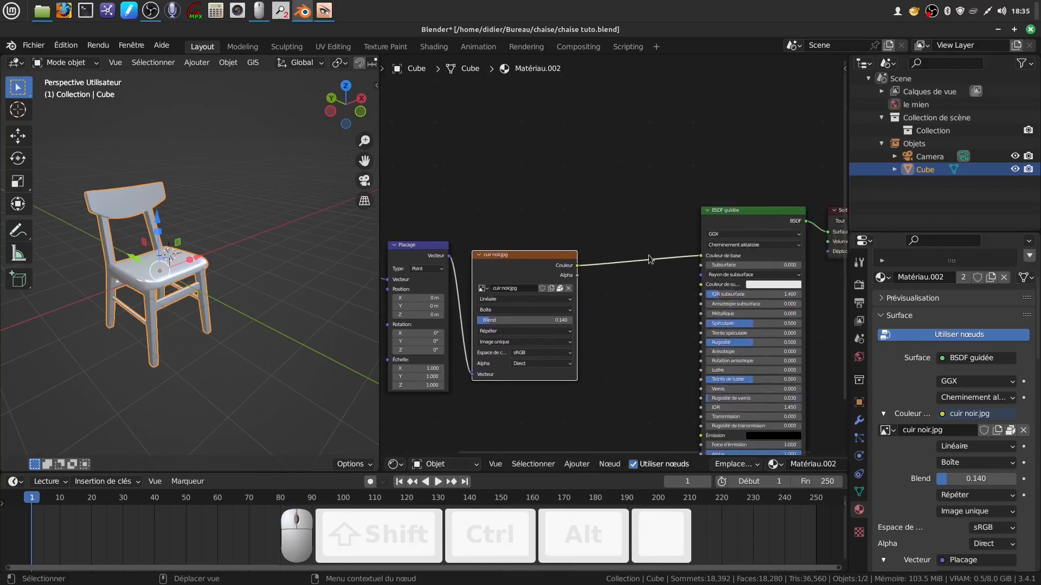
pyautogui.click(576, 464)
pyautogui.moveTo(606, 384)
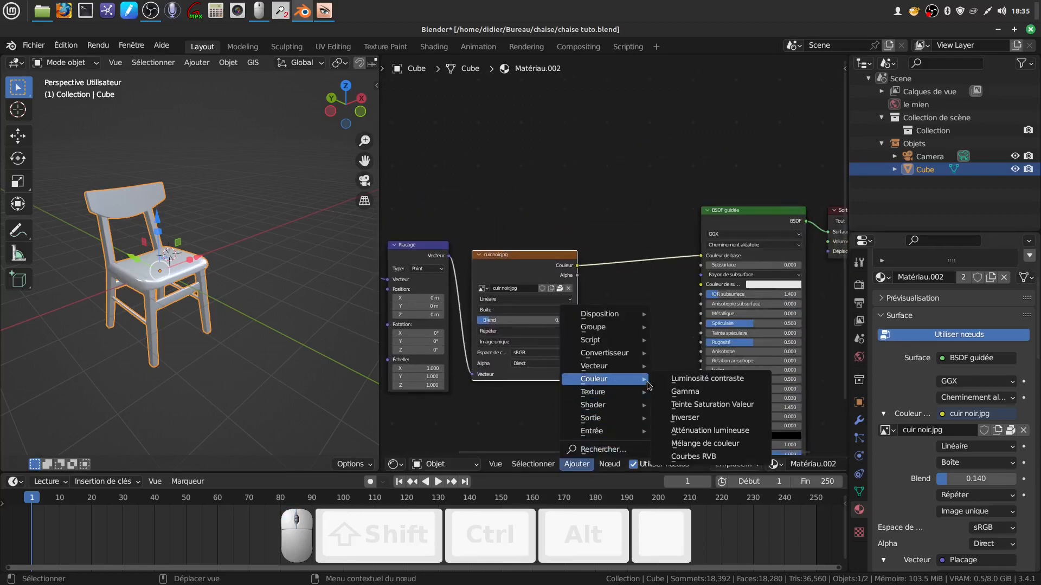
pyautogui.click(691, 391)
pyautogui.click(608, 244)
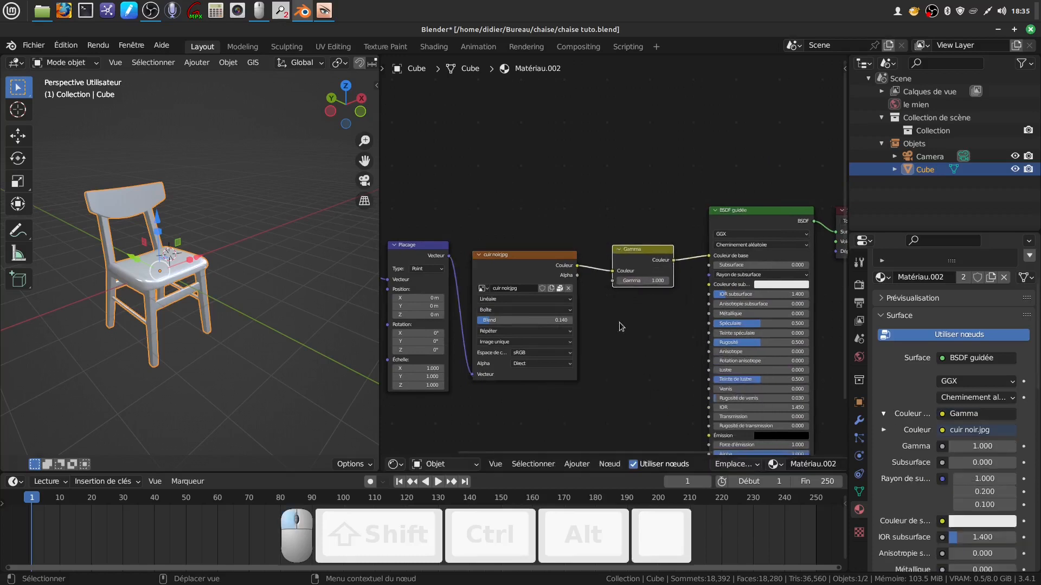
# Step: Show the chair in rendered shading and bring the leather seat into close view
pyautogui.scroll(5, 183, 294)
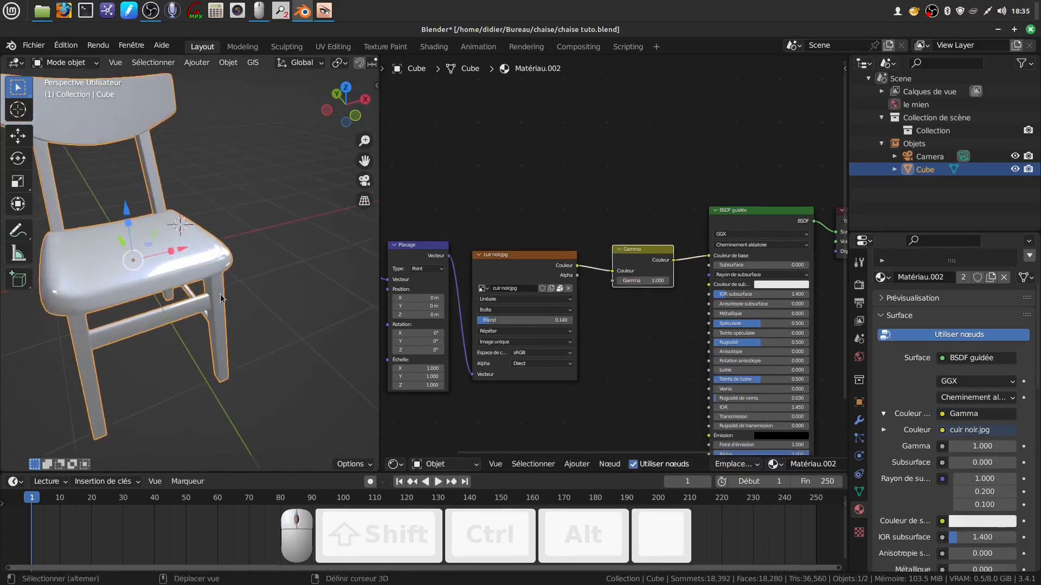
pyautogui.keyDown('shift'); pyautogui.moveTo(220, 294); pyautogui.dragTo(280, 350, button='middle'); pyautogui.keyUp('shift')
pyautogui.scroll(-8, 349, 66)
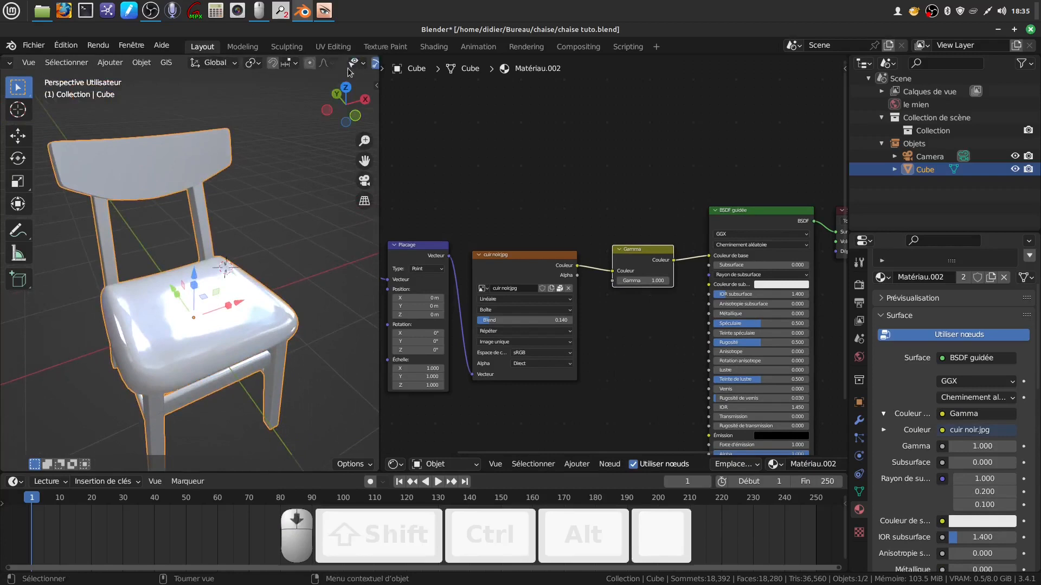
pyautogui.click(356, 64)
pyautogui.scroll(3, 278, 326)
pyautogui.scroll(3, 263, 381)
pyautogui.keyDown('shift'); pyautogui.moveTo(261, 385); pyautogui.dragTo(315, 249, button='middle'); pyautogui.keyUp('shift')
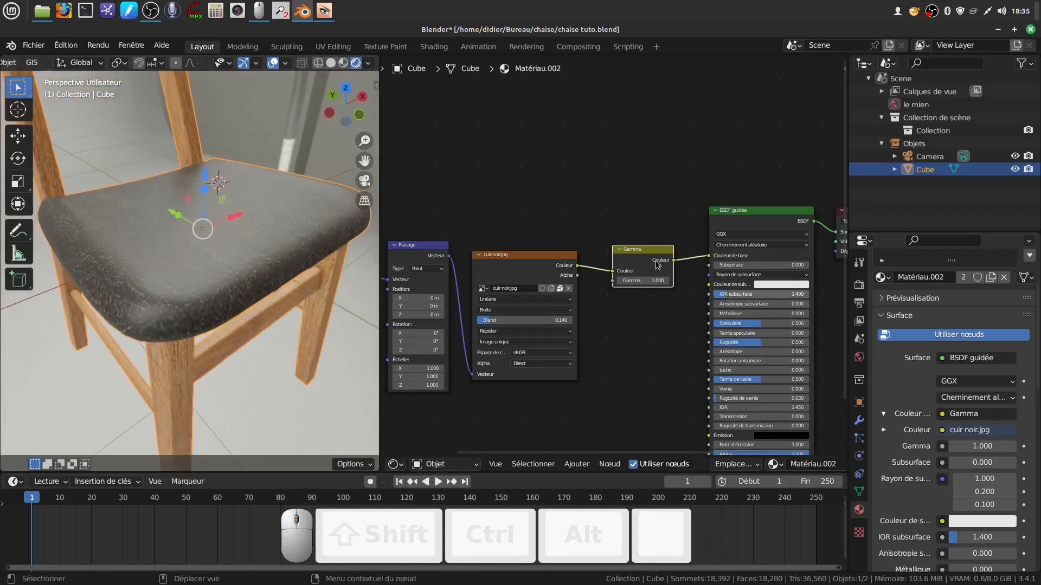
# Step: Set the Gamma node's value to 1.900 to darken the seat leather
pyautogui.moveTo(644, 280); pyautogui.dragTo(657, 280)
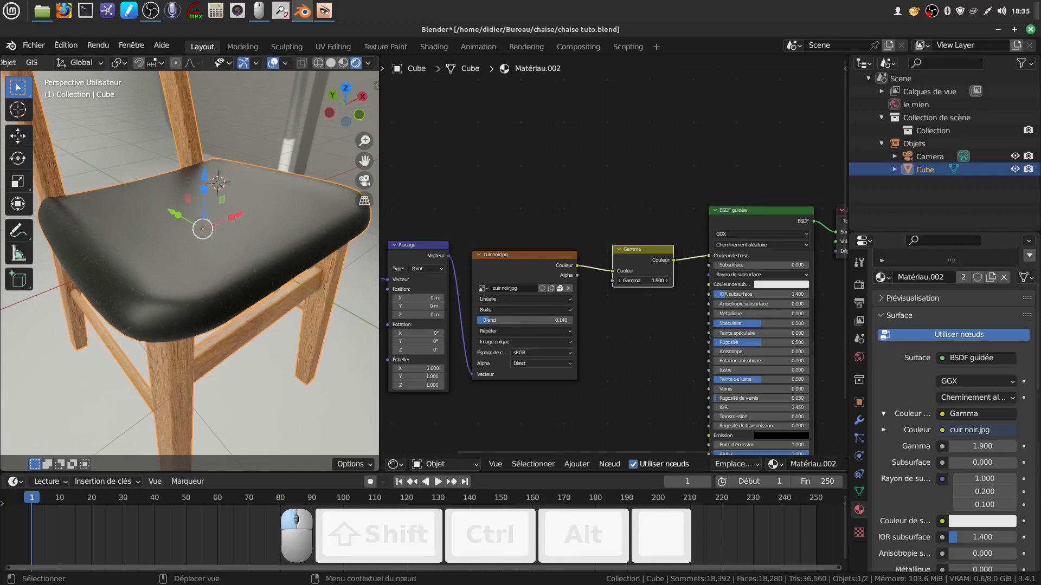
pyautogui.moveTo(288, 312)
pyautogui.mouseDown(button='middle')
pyautogui.moveTo(274, 350)
pyautogui.moveTo(274, 272)
pyautogui.moveTo(285, 288)
pyautogui.moveTo(277, 308)
pyautogui.mouseUp(button='middle')
pyautogui.keyDown('shift'); pyautogui.moveTo(277, 308); pyautogui.dragTo(260, 314, button='middle'); pyautogui.keyUp('shift')
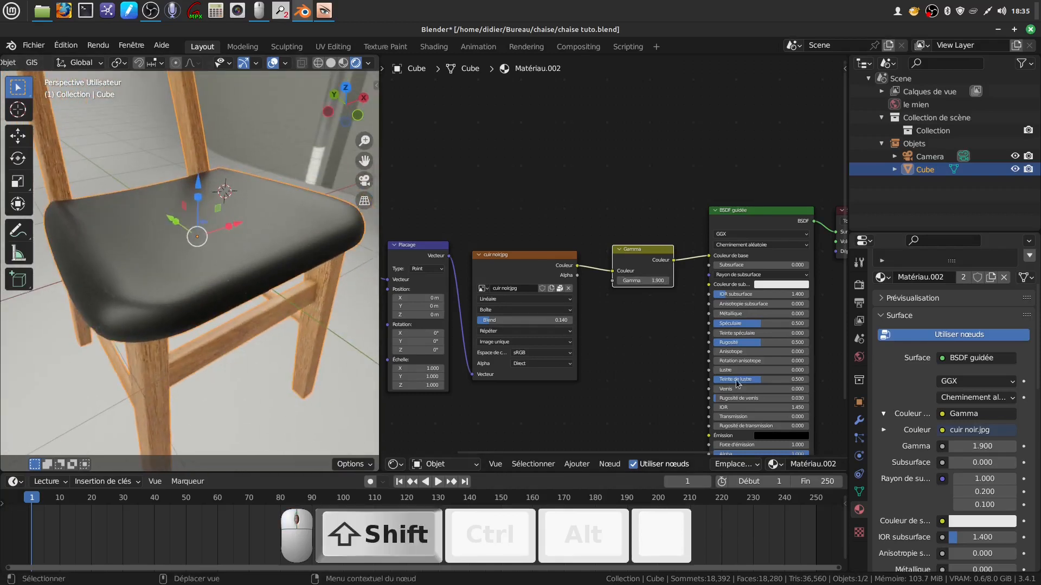
# Step: Lower the Roughness of the seat material's Principled BSDF slightly
pyautogui.scroll(3, 685, 386)
pyautogui.moveTo(770, 375); pyautogui.dragTo(756, 374)
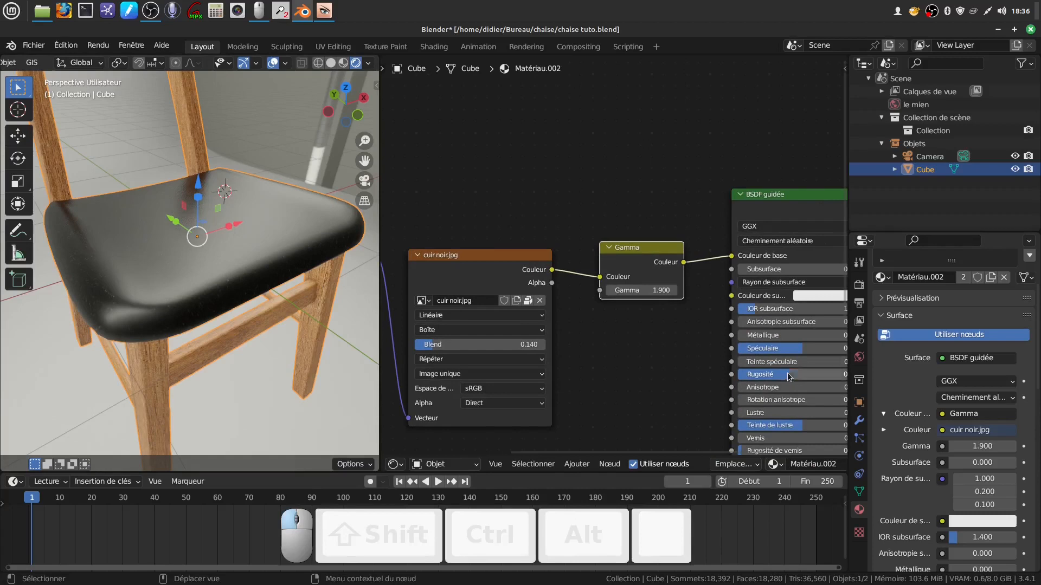
pyautogui.scroll(-3, 261, 266)
# Step: Deselect the chair and examine the rendered leather seat and wooden frame from several angles
pyautogui.moveTo(256, 264); pyautogui.dragTo(266, 237, button='middle')
pyautogui.click(267, 400)
pyautogui.moveTo(276, 385)
pyautogui.mouseDown(button='middle')
pyautogui.moveTo(246, 409)
pyautogui.moveTo(278, 375)
pyautogui.mouseUp(button='middle')
pyautogui.keyDown('shift'); pyautogui.moveTo(283, 330); pyautogui.dragTo(288, 325, button='middle'); pyautogui.keyUp('shift')
pyautogui.moveTo(412, 369); pyautogui.dragTo(589, 353, button='middle')
pyautogui.scroll(5, 194, 283)
pyautogui.moveTo(194, 281)
pyautogui.mouseDown(button='middle')
pyautogui.moveTo(213, 265)
pyautogui.moveTo(258, 259)
pyautogui.moveTo(210, 324)
pyautogui.moveTo(181, 323)
pyautogui.moveTo(207, 287)
pyautogui.mouseUp(button='middle')
pyautogui.scroll(-4, 220, 294)
pyautogui.scroll(-3, 207, 287)
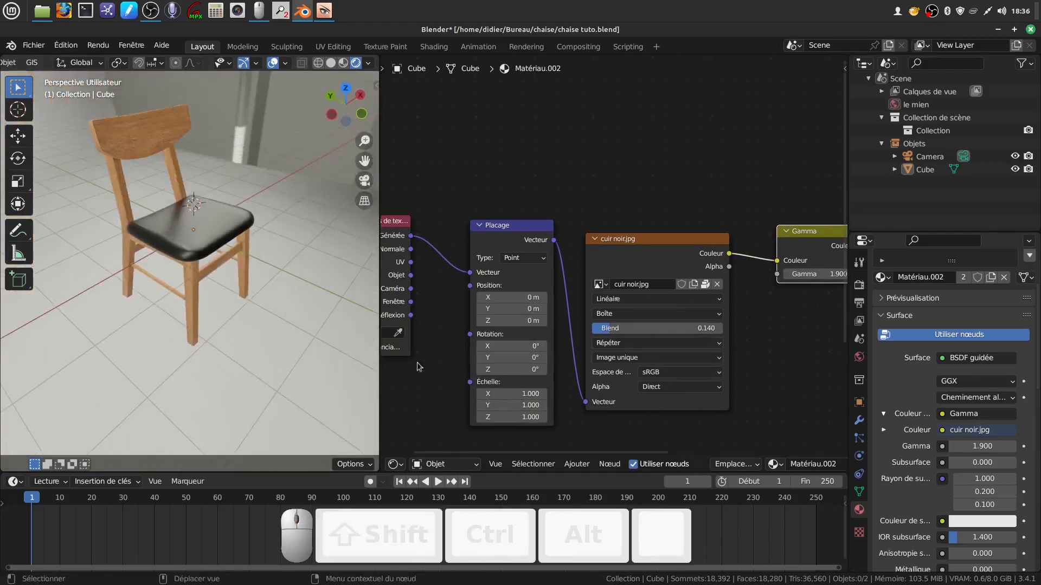
pyautogui.moveTo(157, 330)
pyautogui.mouseDown(button='middle')
pyautogui.moveTo(206, 288)
pyautogui.moveTo(167, 314)
pyautogui.mouseUp(button='middle')
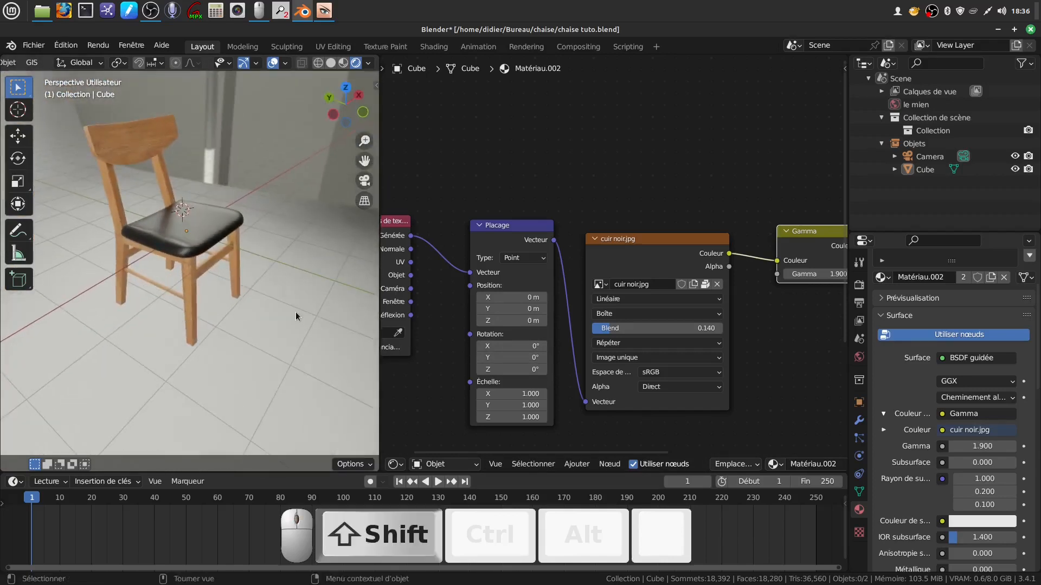
# Step: Join the 3D viewport with the node editor area so the viewport takes up the full width
pyautogui.rightClick(376, 386)
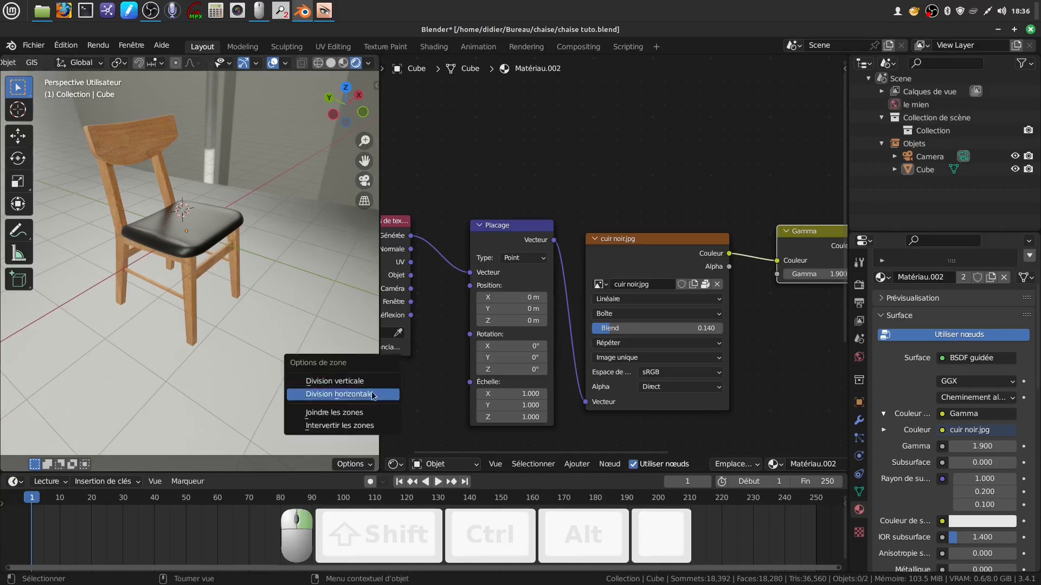
pyautogui.click(367, 414)
pyautogui.click(432, 373)
# Step: Examine the complete rendered chair from several distances and angles, down to a low viewpoint
pyautogui.moveTo(432, 373); pyautogui.dragTo(435, 321, button='middle')
pyautogui.keyDown('shift'); pyautogui.moveTo(408, 359); pyautogui.dragTo(390, 258, button='middle'); pyautogui.keyUp('shift')
pyautogui.scroll(2, 417, 399)
pyautogui.moveTo(416, 398); pyautogui.dragTo(408, 299, button='middle')
pyautogui.keyDown('shift'); pyautogui.moveTo(408, 298); pyautogui.dragTo(416, 265, button='middle'); pyautogui.keyUp('shift')
pyautogui.scroll(2, 415, 313)
pyautogui.moveTo(415, 313); pyautogui.dragTo(364, 261, button='middle')
pyautogui.scroll(-2, 395, 297)
pyautogui.scroll(-2, 386, 311)
pyautogui.moveTo(386, 314); pyautogui.dragTo(373, 292, button='middle')
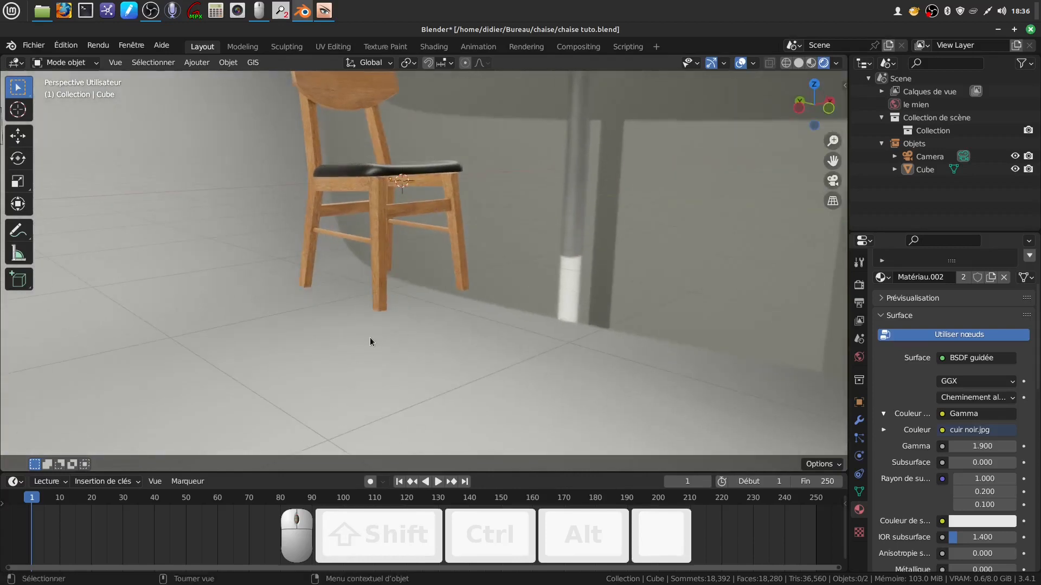
# Step: Switch the viewport to solid shading and add a UV sphere to the scene
pyautogui.click(798, 64)
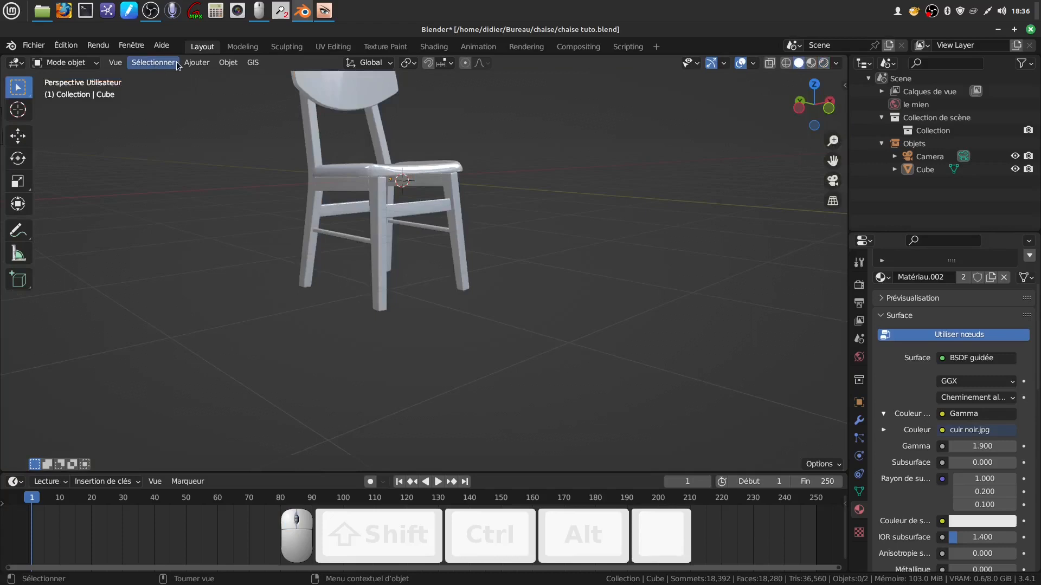
pyautogui.click(197, 63)
pyautogui.moveTo(217, 77)
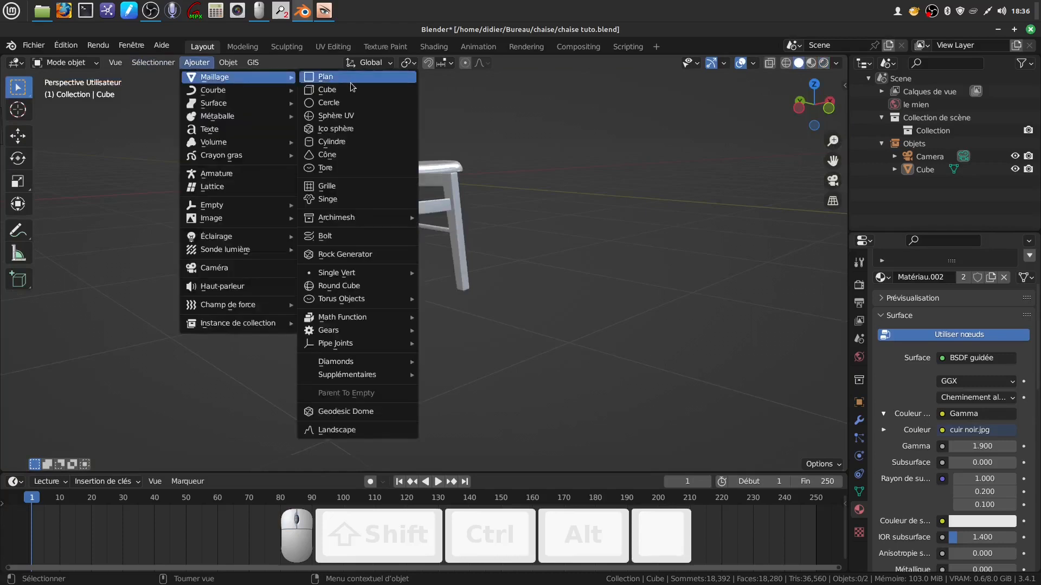
pyautogui.click(356, 117)
# Step: Move the sphere 3.964 m along X, away from the chair
pyautogui.moveTo(475, 194); pyautogui.dragTo(353, 223, button='middle')
pyautogui.moveTo(353, 222); pyautogui.dragTo(509, 246)
pyautogui.keyDown('shift'); pyautogui.moveTo(509, 246); pyautogui.dragTo(425, 317, button='middle'); pyautogui.keyUp('shift')
pyautogui.scroll(4, 441, 271)
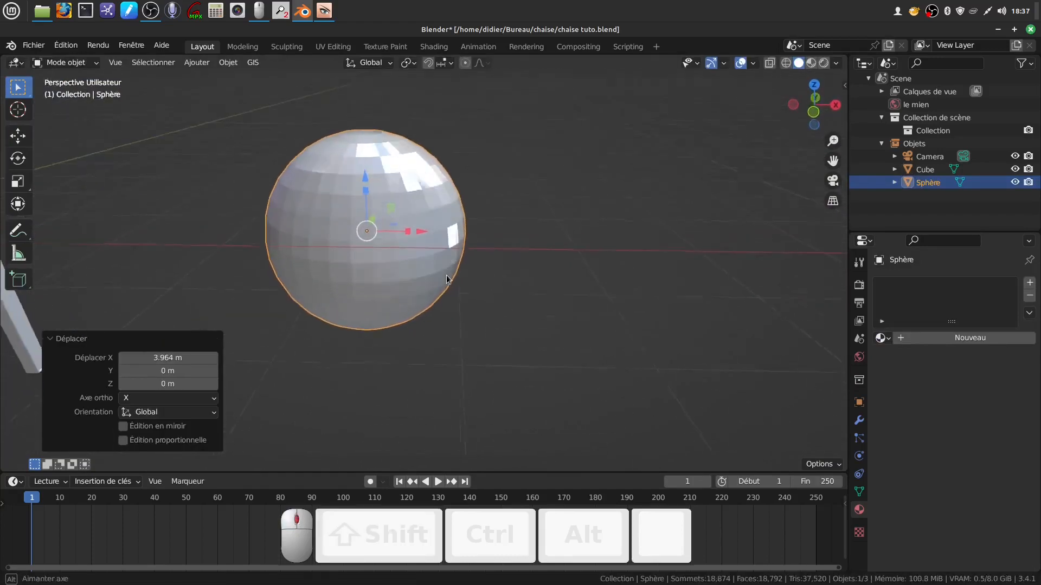
# Step: Enter edit mode on the sphere and select only the edge loop around its equator
pyautogui.press('Tab')
pyautogui.scroll(2, 410, 272)
pyautogui.moveTo(410, 272); pyautogui.dragTo(438, 235, button='middle')
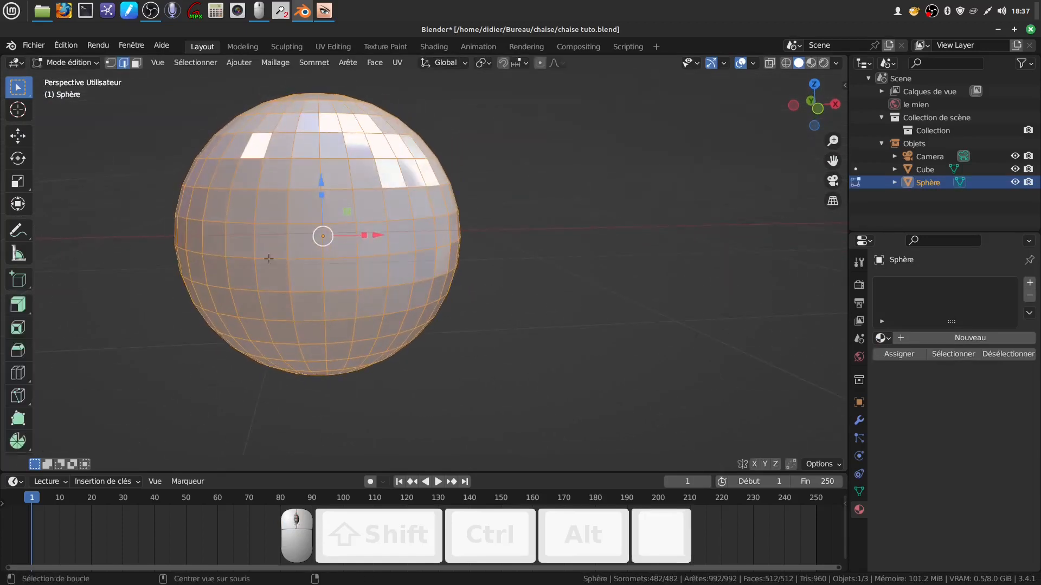
pyautogui.keyDown('alt'); pyautogui.click(271, 258); pyautogui.keyUp('alt')
pyautogui.moveTo(368, 265); pyautogui.dragTo(350, 277, button='middle')
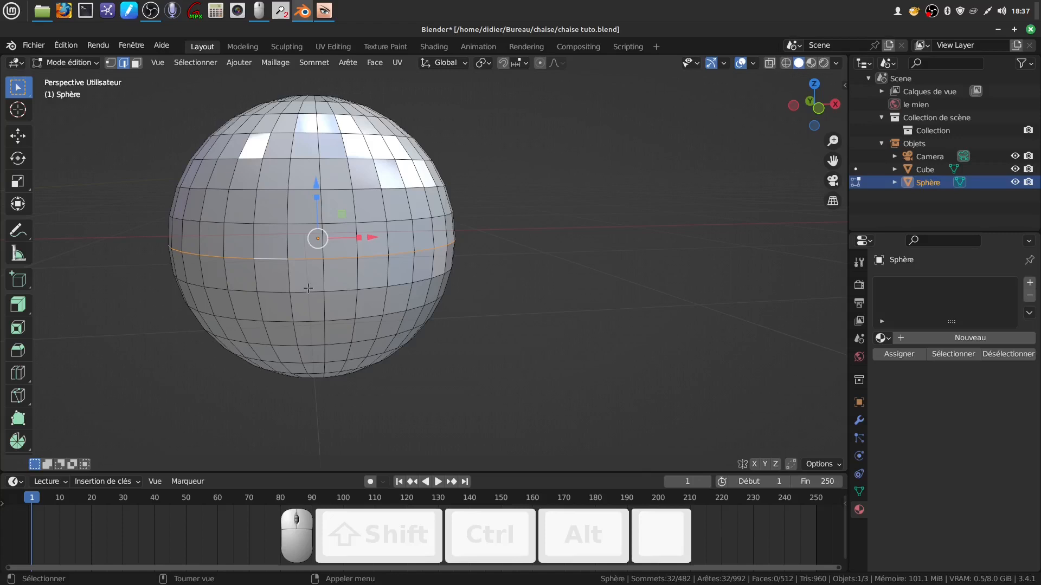
# Step: Rip the sphere apart along its equator and delete the vertices of the upper half
pyautogui.press('v')
pyautogui.click(309, 288)
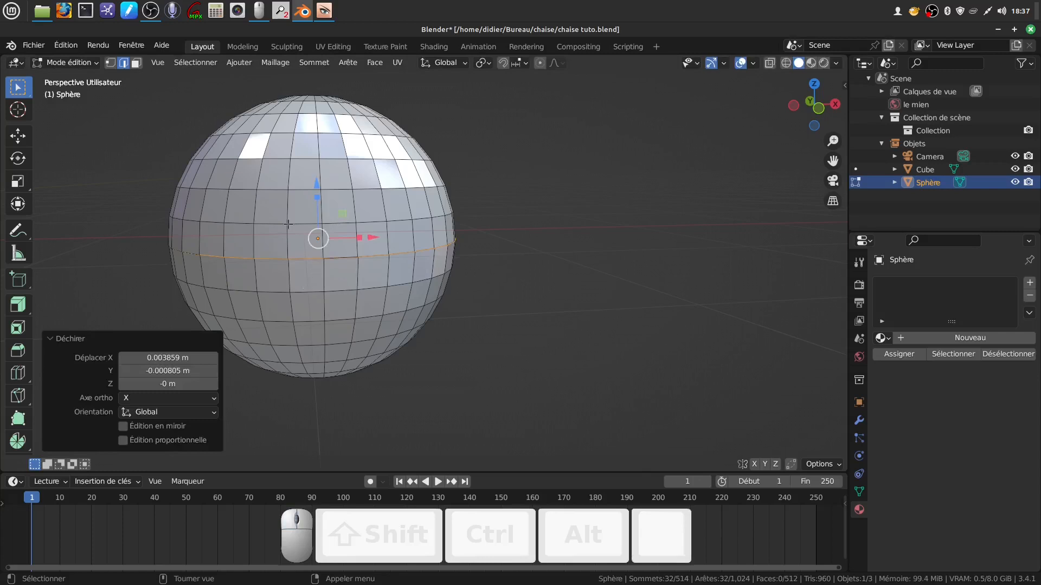
pyautogui.click(287, 224)
pyautogui.press('ctrl')
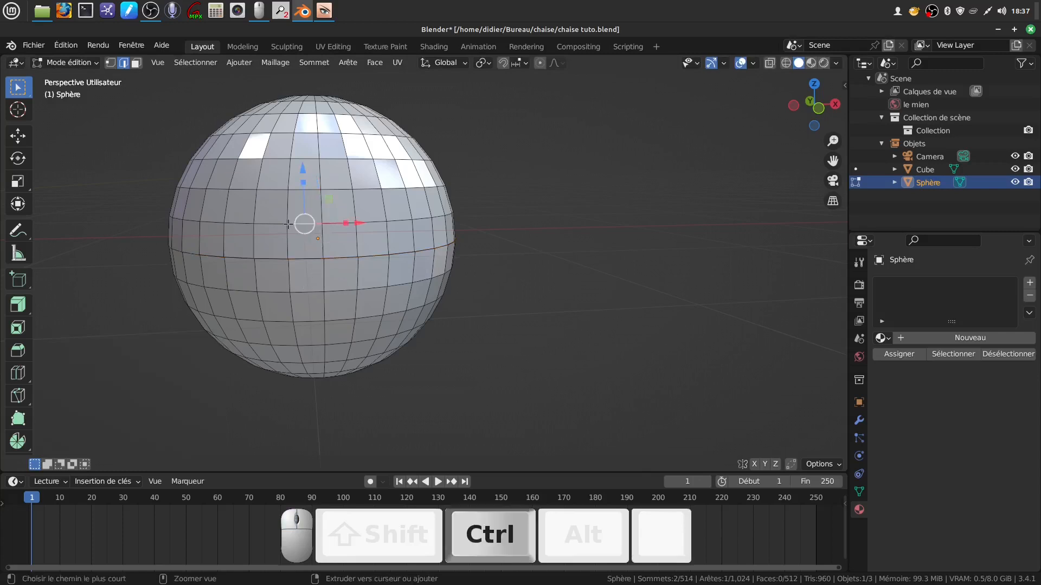
pyautogui.hotkey('ctrl', 'l')
pyautogui.press('x')
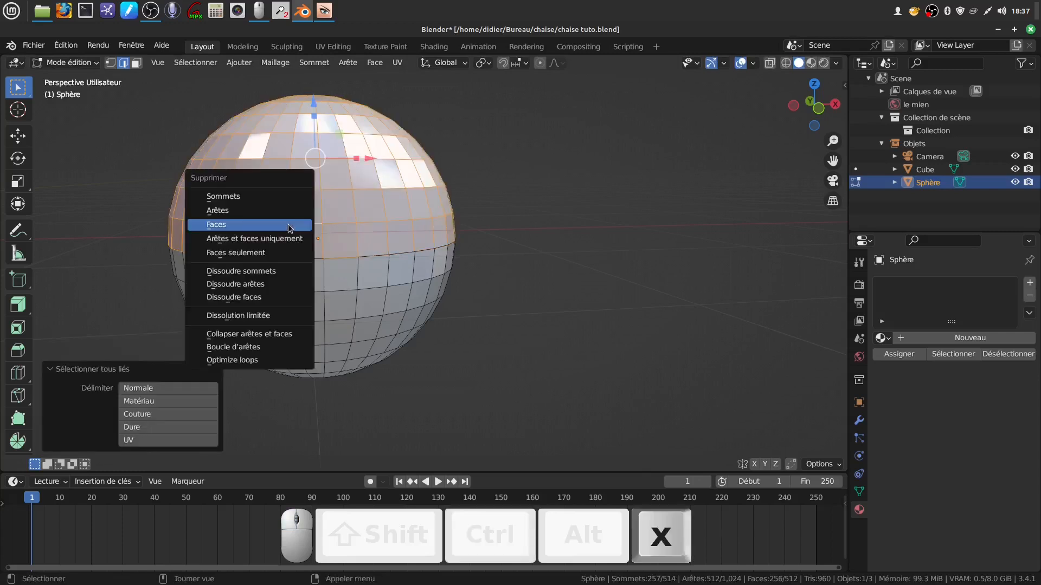
pyautogui.click(293, 196)
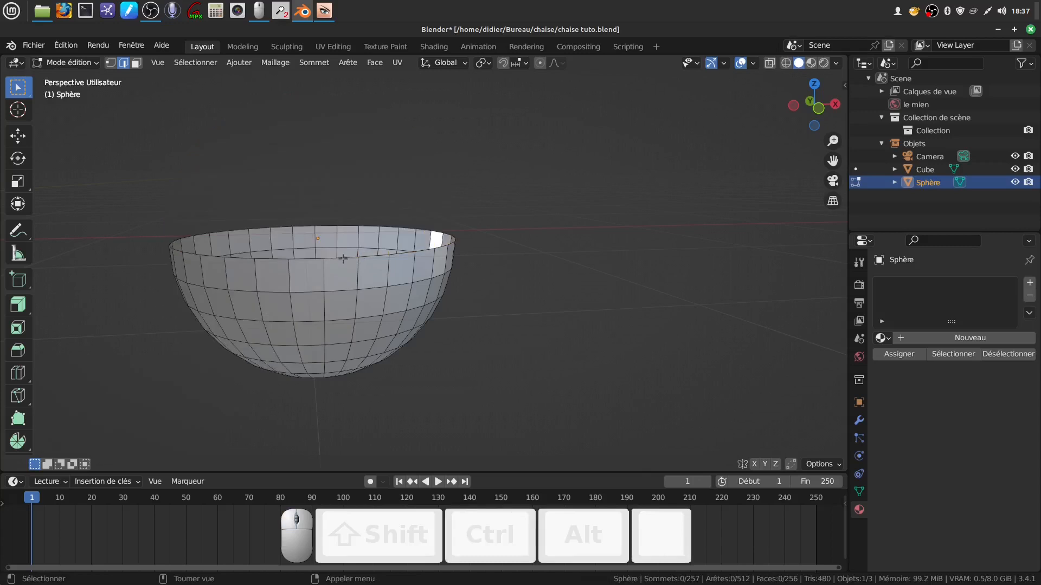
# Step: Extrude the half-sphere's open rim inward at a scale of about 0.739 and fill the remaining hole with a face
pyautogui.keyDown('alt'); pyautogui.click(343, 258); pyautogui.keyUp('alt')
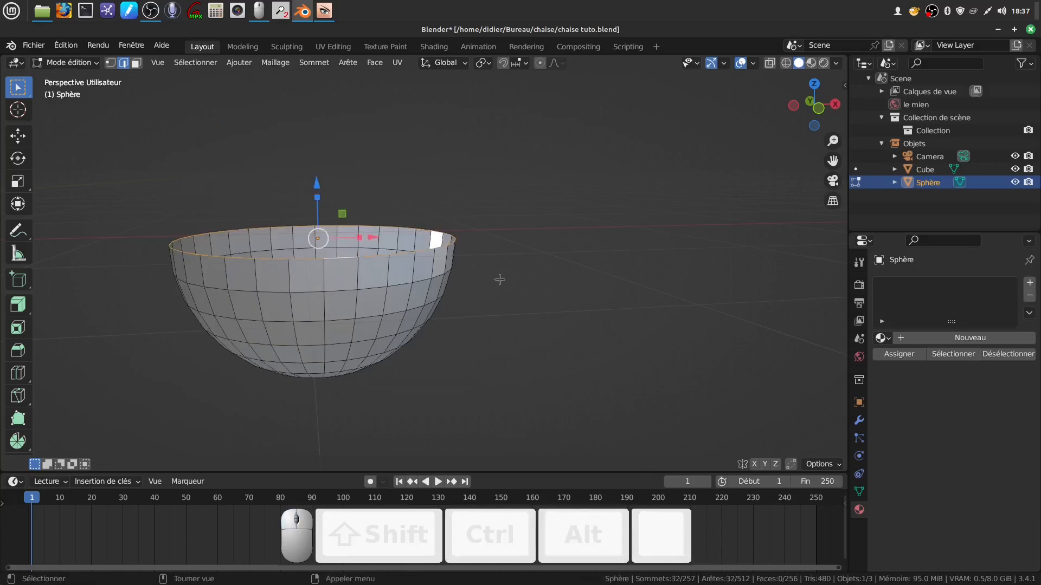
pyautogui.press('e')
pyautogui.press('s')
pyautogui.click(454, 266)
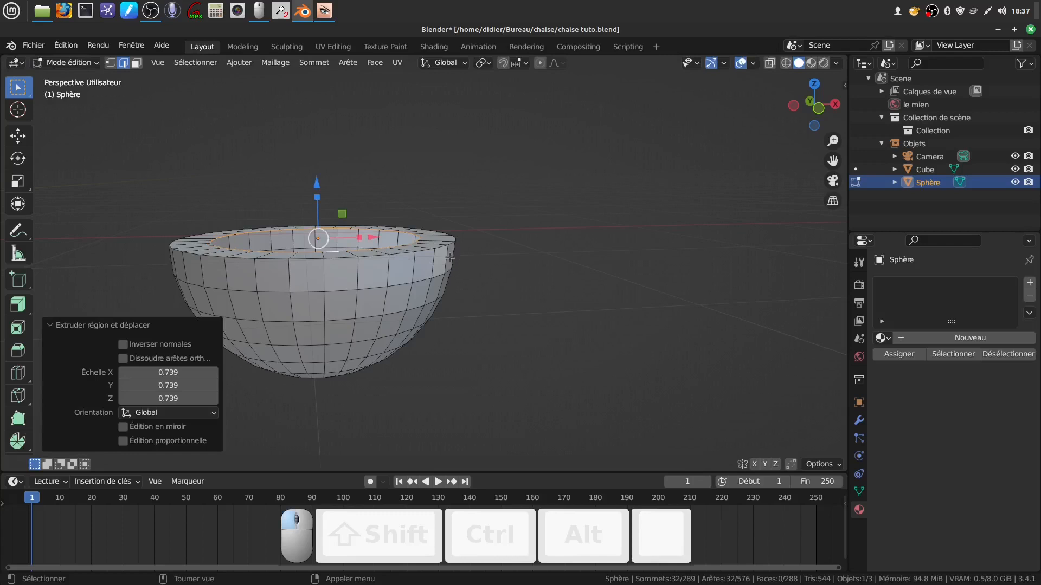
pyautogui.moveTo(372, 276); pyautogui.dragTo(413, 291, button='middle')
pyautogui.scroll(1, 418, 315)
pyautogui.press('f')
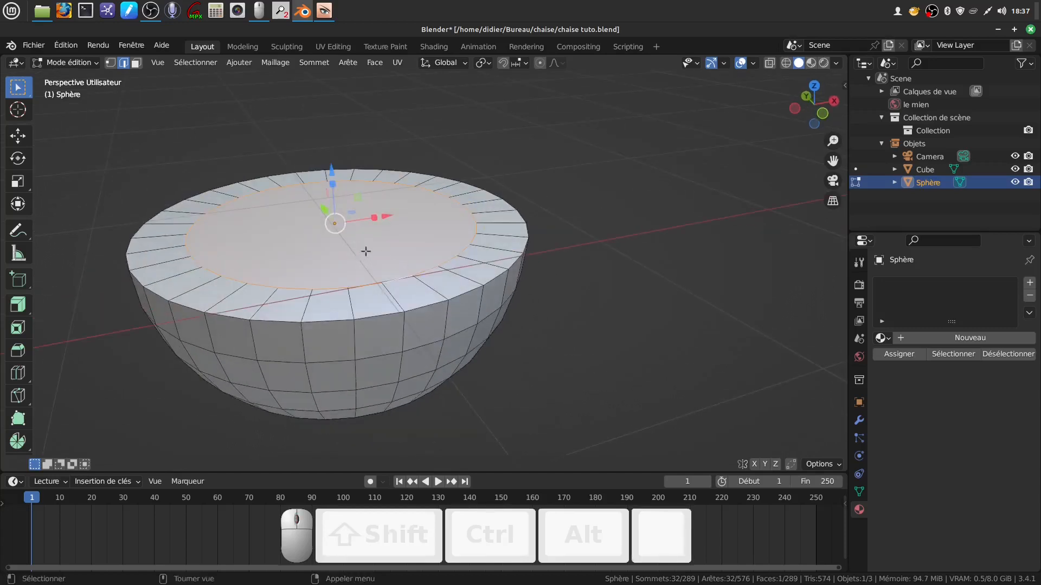
# Step: Set the half-sphere's origin to the selected inner loop of its flat side
pyautogui.press('q')
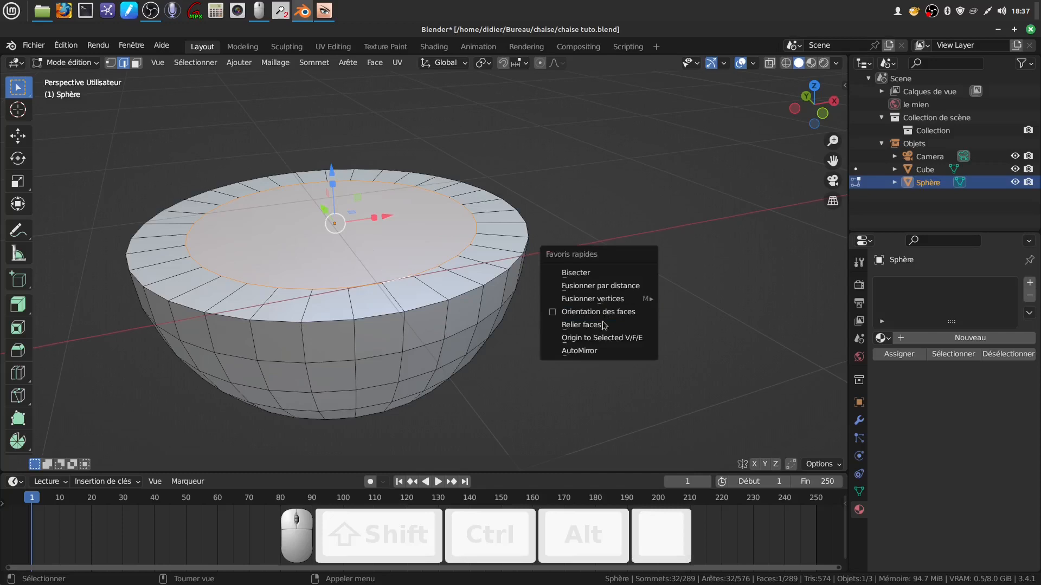
pyautogui.click(575, 340)
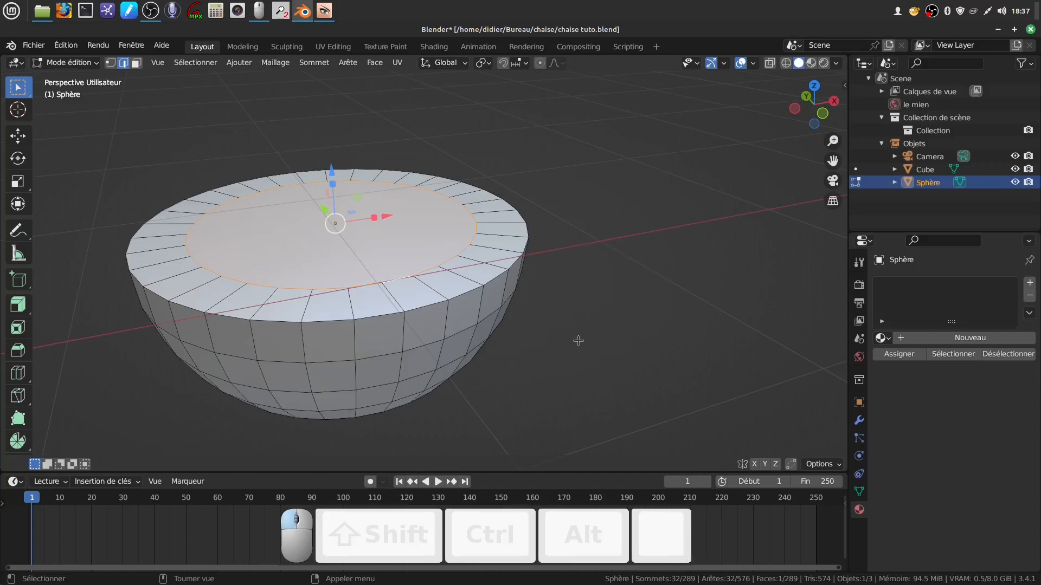
pyautogui.press('Tab')
pyautogui.press('Tab')
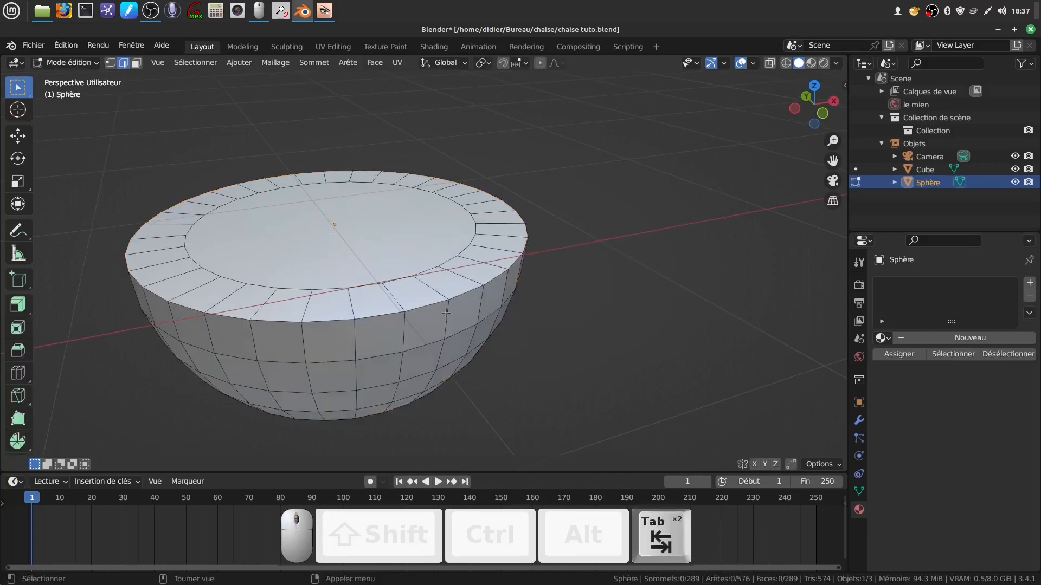
# Step: Bevel the half-sphere's outer rim loop about 0.066 m wide with a 0.419 profile and raise its segment count
pyautogui.keyDown('alt'); pyautogui.click(421, 307); pyautogui.keyUp('alt')
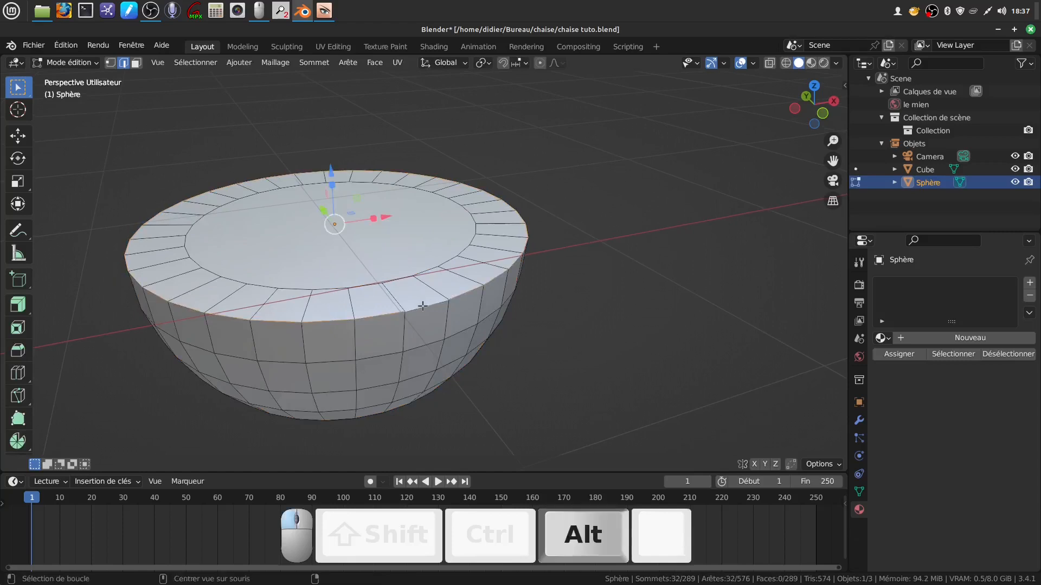
pyautogui.hotkey('ctrl', 'b')
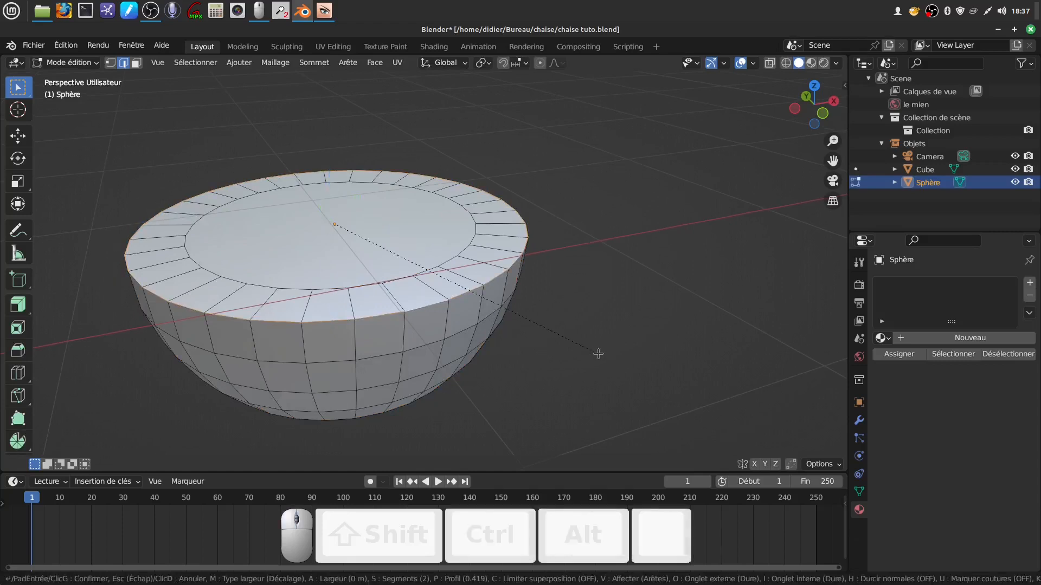
pyautogui.click(614, 357)
pyautogui.moveTo(618, 333); pyautogui.dragTo(584, 318, button='middle')
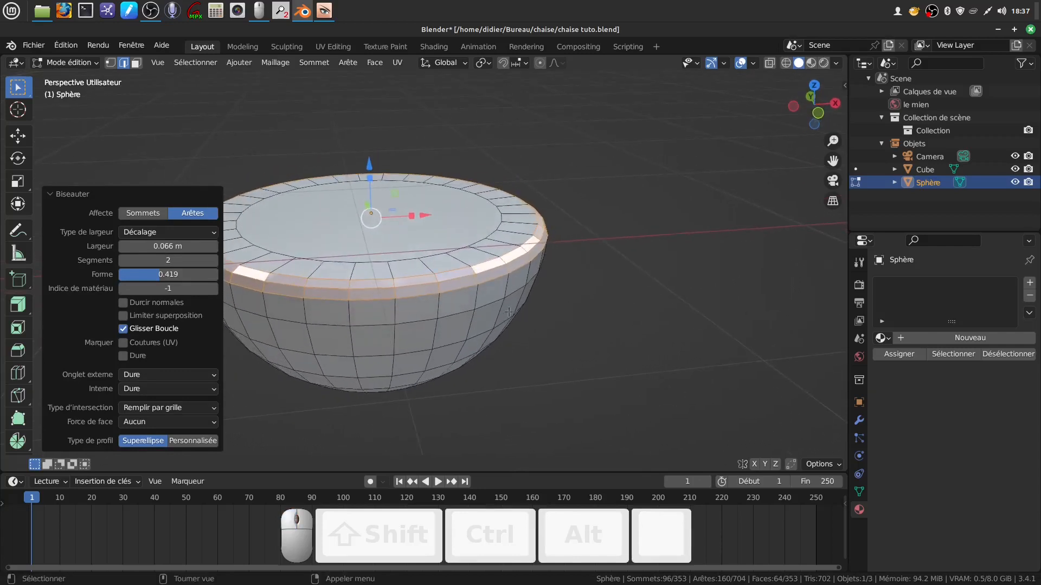
pyautogui.click(215, 261)
# Step: Return to object mode and apply auto smooth shading with a 30° angle to the half-sphere
pyautogui.moveTo(498, 273); pyautogui.dragTo(486, 291, button='middle')
pyautogui.press('Tab')
pyautogui.rightClick(486, 291)
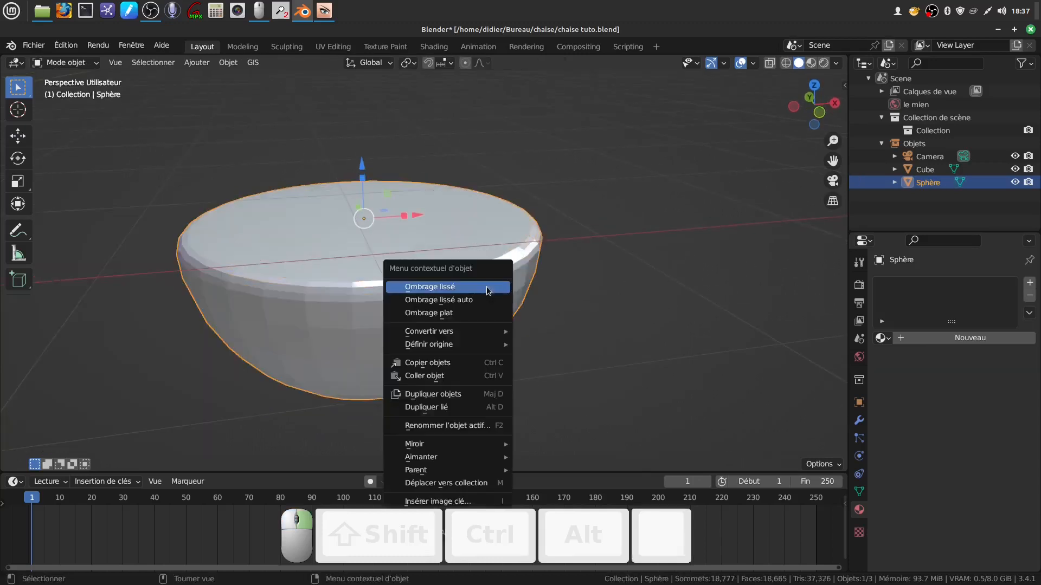
pyautogui.click(473, 300)
pyautogui.moveTo(501, 285)
pyautogui.mouseDown(button='middle')
pyautogui.moveTo(519, 239)
pyautogui.moveTo(518, 269)
pyautogui.mouseUp(button='middle')
pyautogui.scroll(-8, 518, 269)
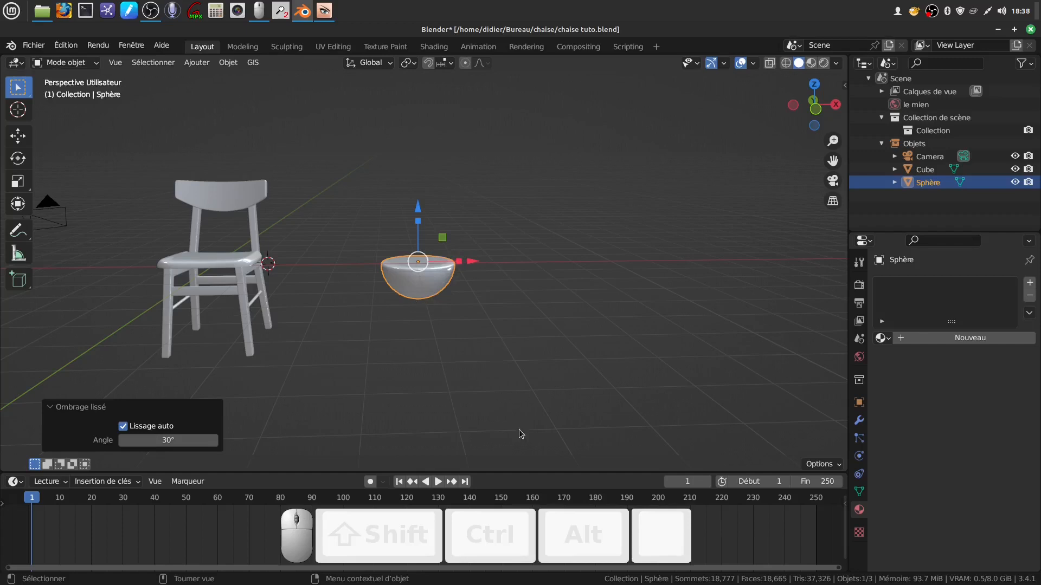
# Step: Give the half-sphere a new material with a light beige base colour
pyautogui.click(959, 340)
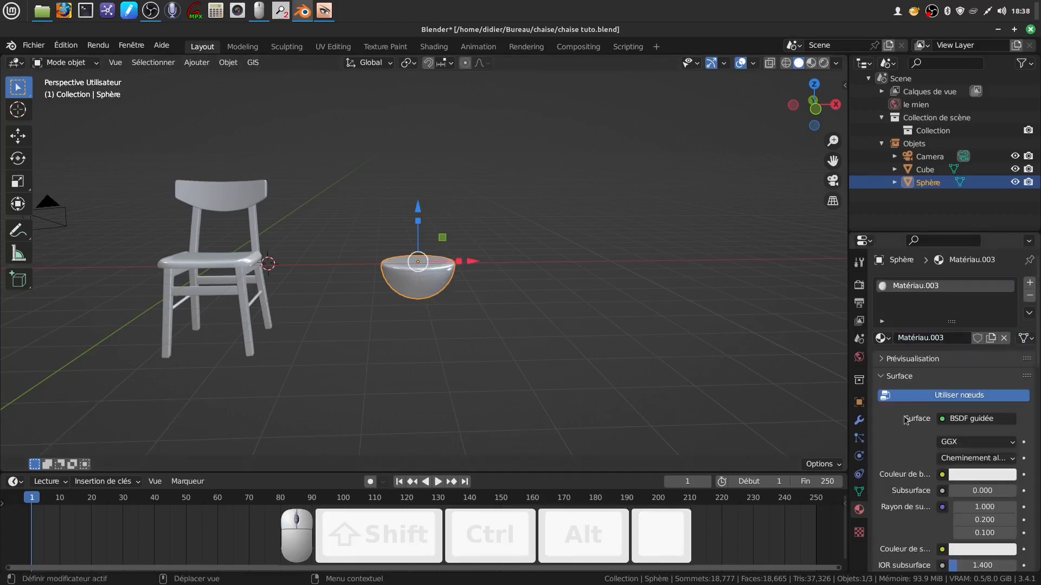
pyautogui.click(974, 476)
pyautogui.moveTo(954, 351); pyautogui.dragTo(943, 345)
pyautogui.scroll(-5, 959, 502)
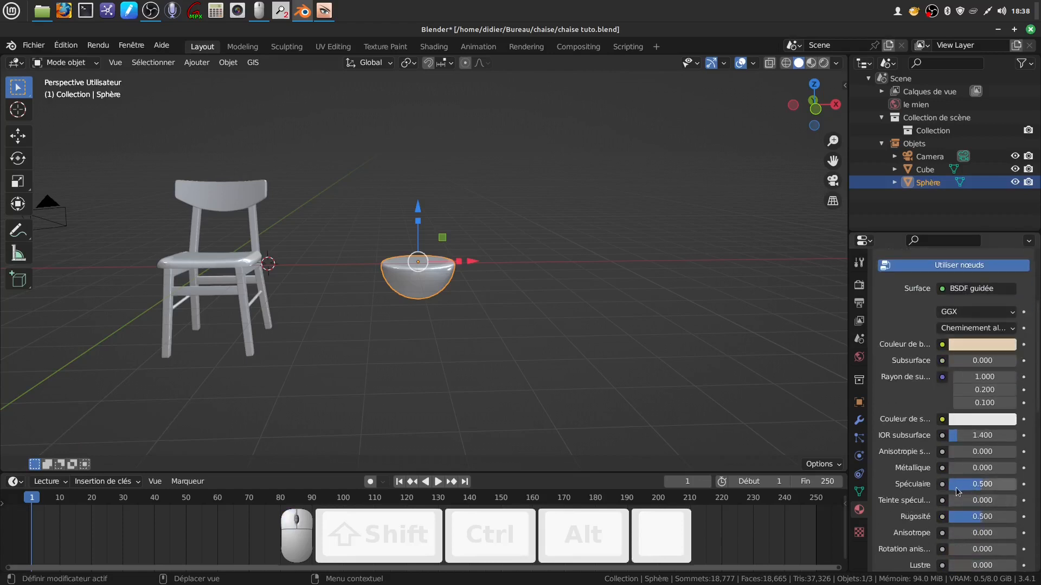
pyautogui.scroll(2, 930, 394)
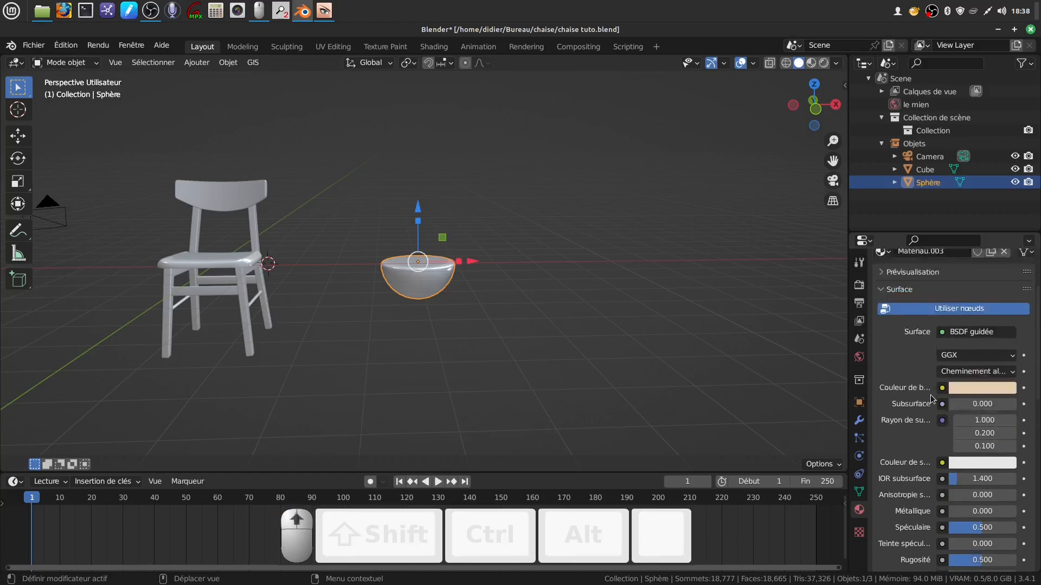
pyautogui.scroll(1, 931, 395)
pyautogui.scroll(2, 431, 327)
pyautogui.scroll(-4, 437, 321)
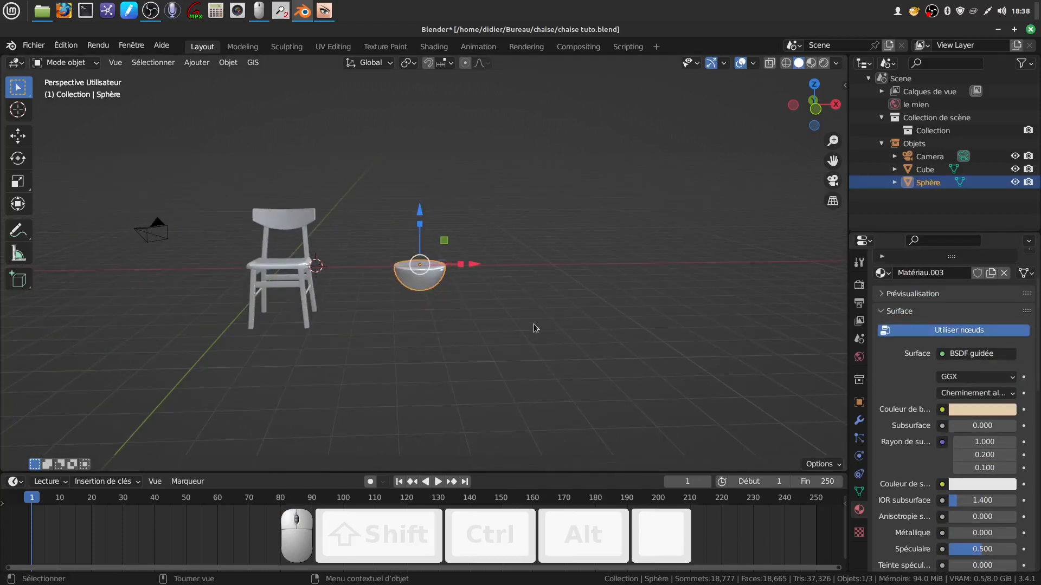
# Step: Scale the half-sphere down and move it beneath the chair's front leg, adjusting its height by about 0.707 m along Z
pyautogui.press('s')
pyautogui.click(458, 279)
pyautogui.moveTo(476, 266); pyautogui.dragTo(357, 265)
pyautogui.moveTo(302, 212); pyautogui.dragTo(303, 277)
pyautogui.scroll(5, 366, 379)
pyautogui.keyDown('shift'); pyautogui.moveTo(401, 326); pyautogui.dragTo(379, 340, button='middle'); pyautogui.keyUp('shift')
pyautogui.moveTo(501, 367); pyautogui.dragTo(402, 343)
pyautogui.moveTo(354, 320); pyautogui.dragTo(352, 285)
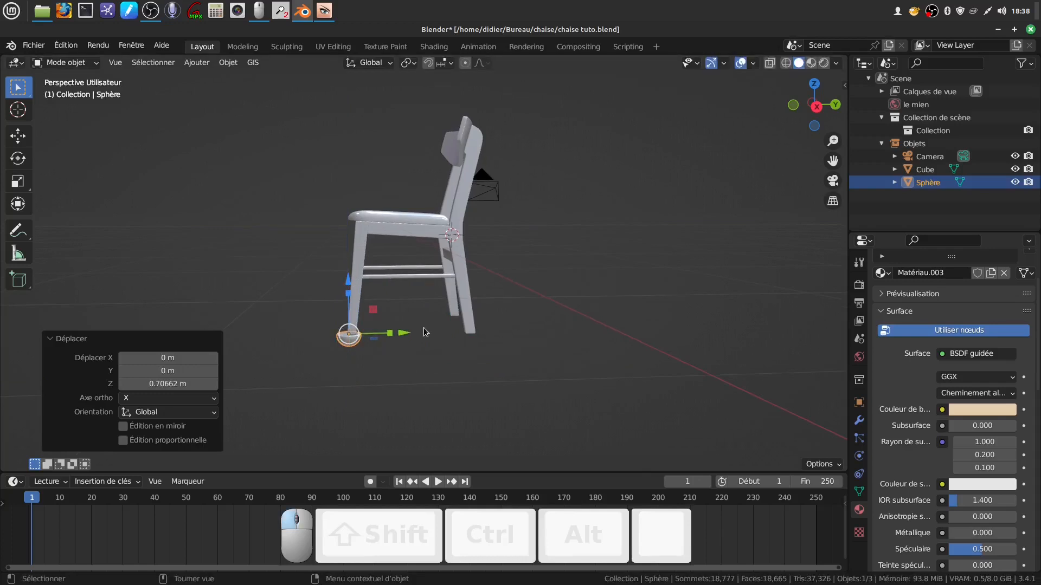
# Step: In front view, shift the half-sphere about 0.292 m along X under the leg and scale it to about 0.211
pyautogui.press('KP_1')
pyautogui.scroll(4, 424, 332)
pyautogui.keyDown('shift'); pyautogui.moveTo(424, 331); pyautogui.dragTo(671, 197, button='middle'); pyautogui.keyUp('shift')
pyautogui.moveTo(394, 341); pyautogui.dragTo(433, 332)
pyautogui.press('s')
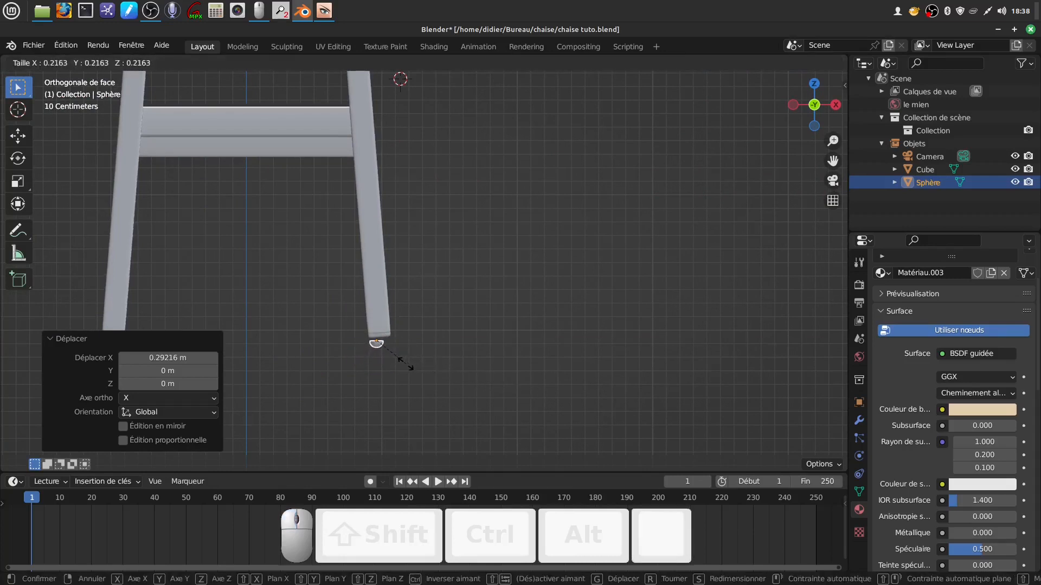
pyautogui.click(406, 367)
# Step: Examine the gap and alignment between the half-sphere and the leg's end from the front and from below
pyautogui.scroll(2, 426, 377)
pyautogui.keyDown('shift'); pyautogui.moveTo(424, 365); pyautogui.dragTo(441, 311, button='middle'); pyautogui.keyUp('shift')
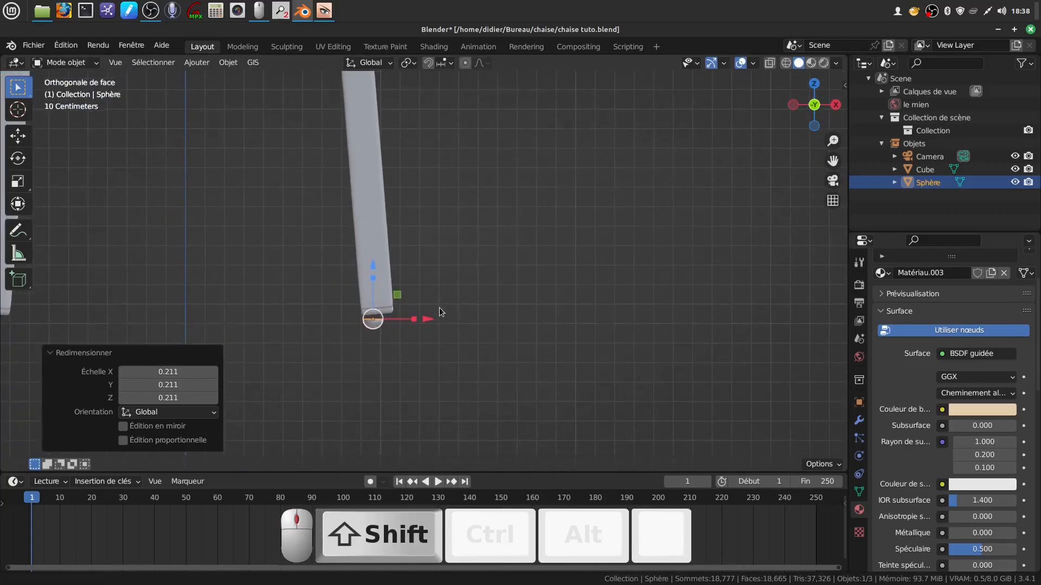
pyautogui.scroll(4, 421, 380)
pyautogui.moveTo(424, 385); pyautogui.dragTo(360, 358, button='middle')
pyautogui.scroll(-4, 336, 372)
pyautogui.keyDown('shift'); pyautogui.moveTo(228, 332); pyautogui.dragTo(354, 362, button='middle'); pyautogui.keyUp('shift')
pyautogui.scroll(3, 348, 344)
pyautogui.moveTo(337, 311); pyautogui.dragTo(325, 361, button='middle')
pyautogui.scroll(2, 340, 347)
pyautogui.scroll(-2, 338, 338)
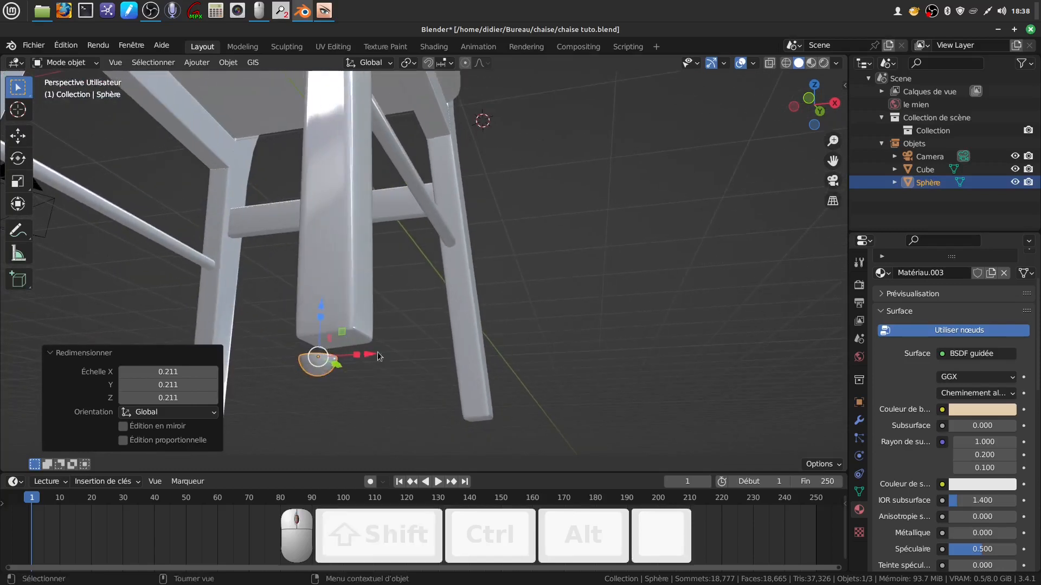
pyautogui.keyDown('shift'); pyautogui.moveTo(390, 394); pyautogui.dragTo(379, 107, button='middle'); pyautogui.keyUp('shift')
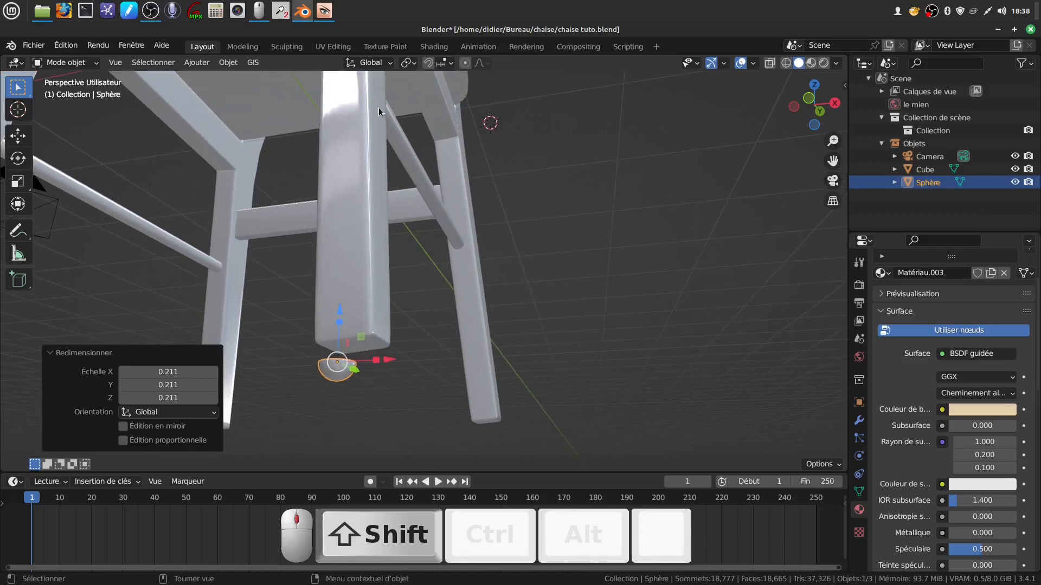
# Step: Configure snapping to the nearest face with rotation aligned to the target, affecting both move and rotate
pyautogui.click(450, 64)
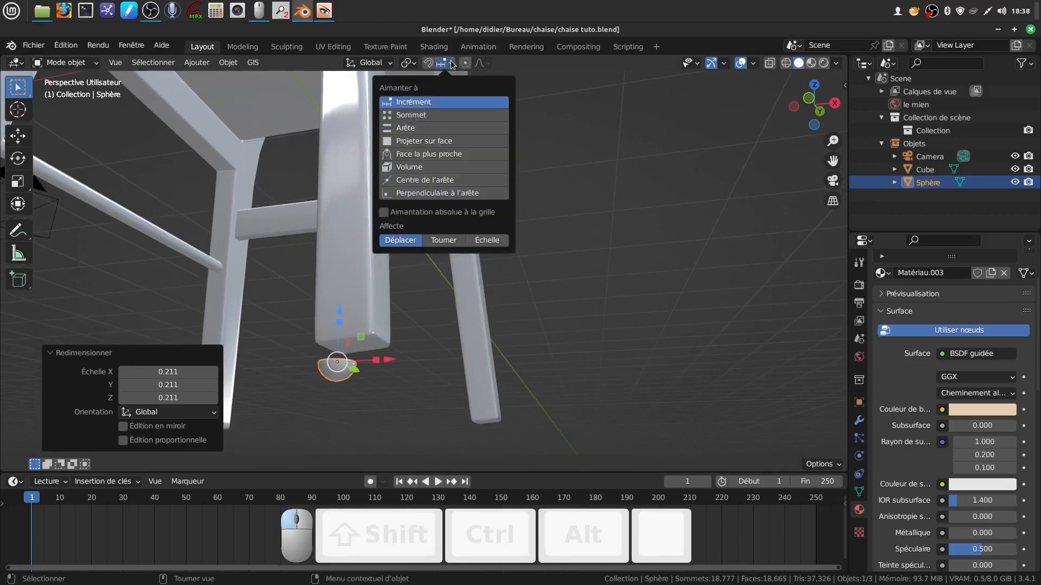
pyautogui.click(429, 142)
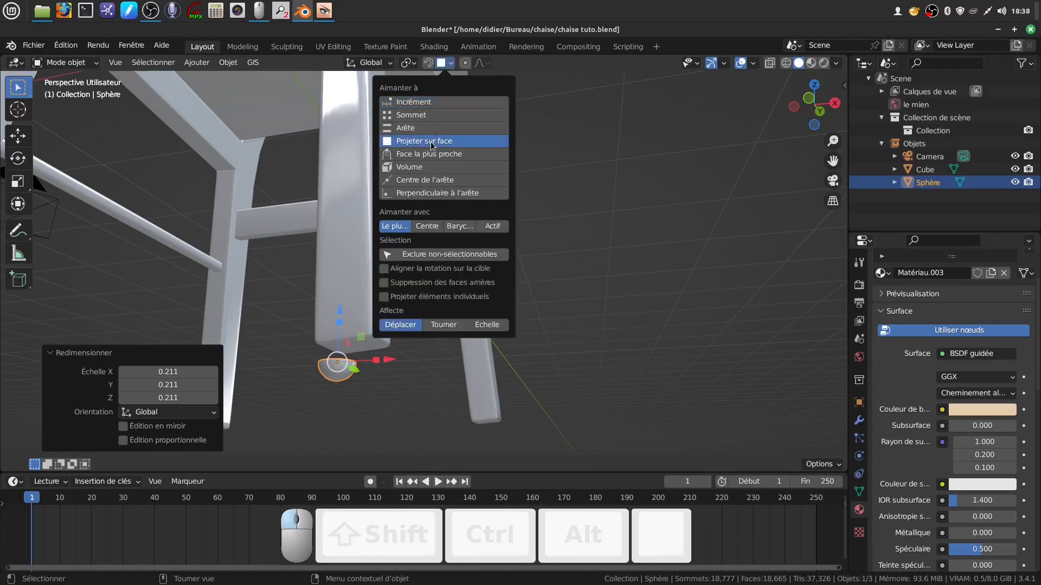
pyautogui.click(439, 155)
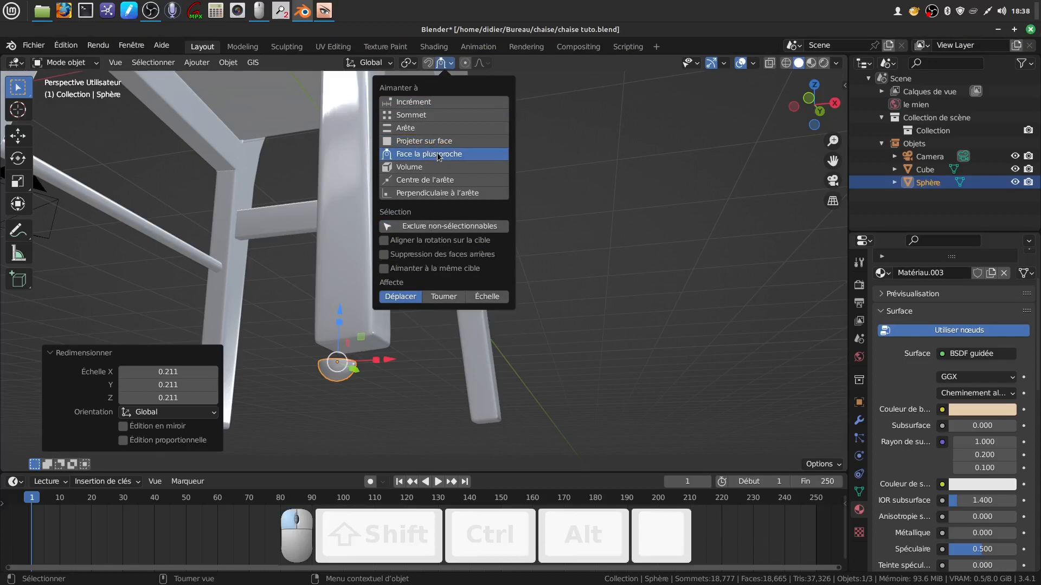
pyautogui.click(384, 241)
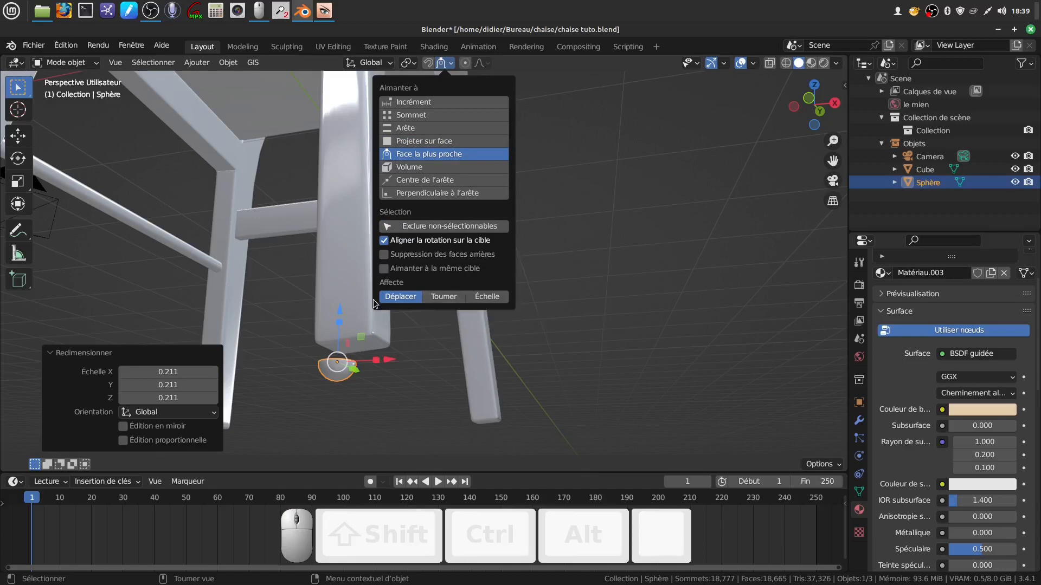
pyautogui.keyDown('shift'); pyautogui.click(443, 298); pyautogui.keyUp('shift')
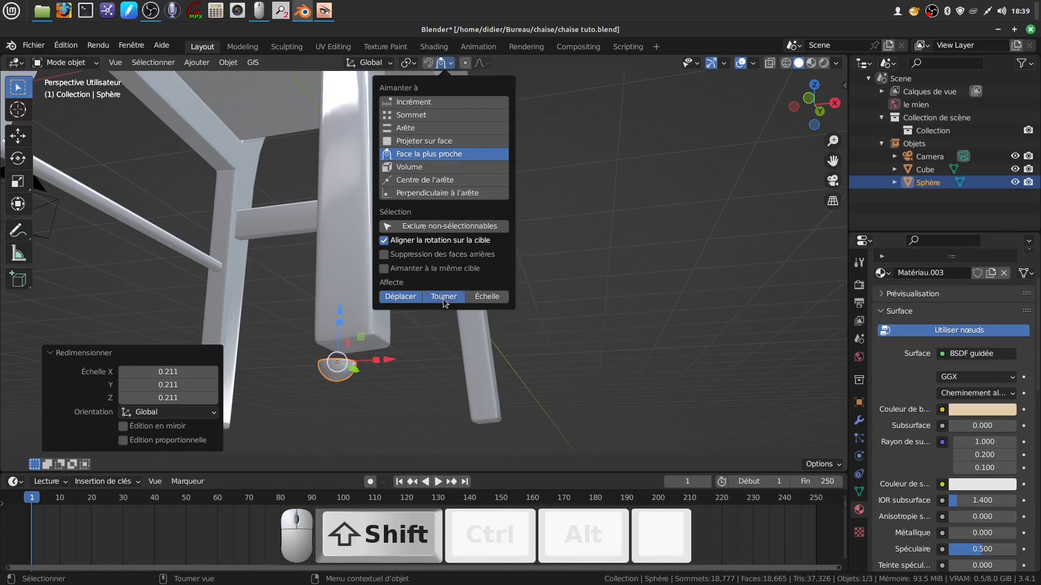
# Step: Move the half-sphere with snapping onto the underside of the chair's front leg
pyautogui.moveTo(421, 340); pyautogui.dragTo(463, 258, button='middle')
pyautogui.scroll(3, 416, 320)
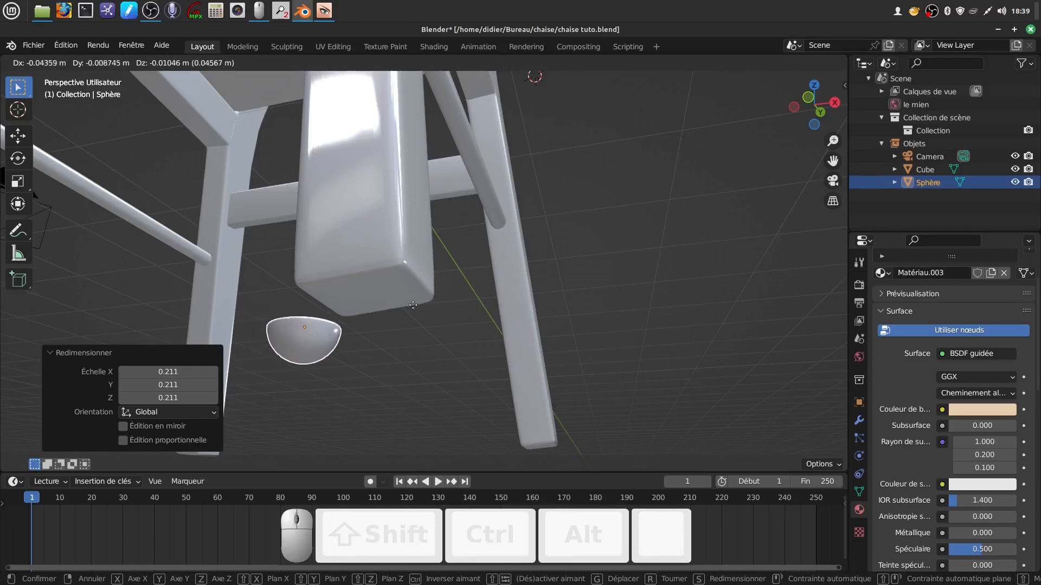
pyautogui.press('ctrl')
pyautogui.keyDown('ctrl'); pyautogui.click(378, 292); pyautogui.keyUp('ctrl')
pyautogui.moveTo(383, 288); pyautogui.dragTo(357, 301, button='middle')
# Step: Centre the half-sphere on the leg's end face with small axis moves, including about -0.003 m along X
pyautogui.moveTo(356, 301); pyautogui.dragTo(424, 313)
pyautogui.moveTo(424, 313); pyautogui.dragTo(525, 326, button='middle')
pyautogui.moveTo(387, 289); pyautogui.dragTo(445, 290)
pyautogui.moveTo(444, 290); pyautogui.dragTo(505, 293, button='middle')
pyautogui.moveTo(506, 293); pyautogui.dragTo(480, 296)
pyautogui.moveTo(480, 295)
pyautogui.mouseDown(button='middle')
pyautogui.moveTo(492, 311)
pyautogui.moveTo(604, 316)
pyautogui.moveTo(491, 298)
pyautogui.mouseUp(button='middle')
pyautogui.moveTo(456, 288); pyautogui.dragTo(457, 318)
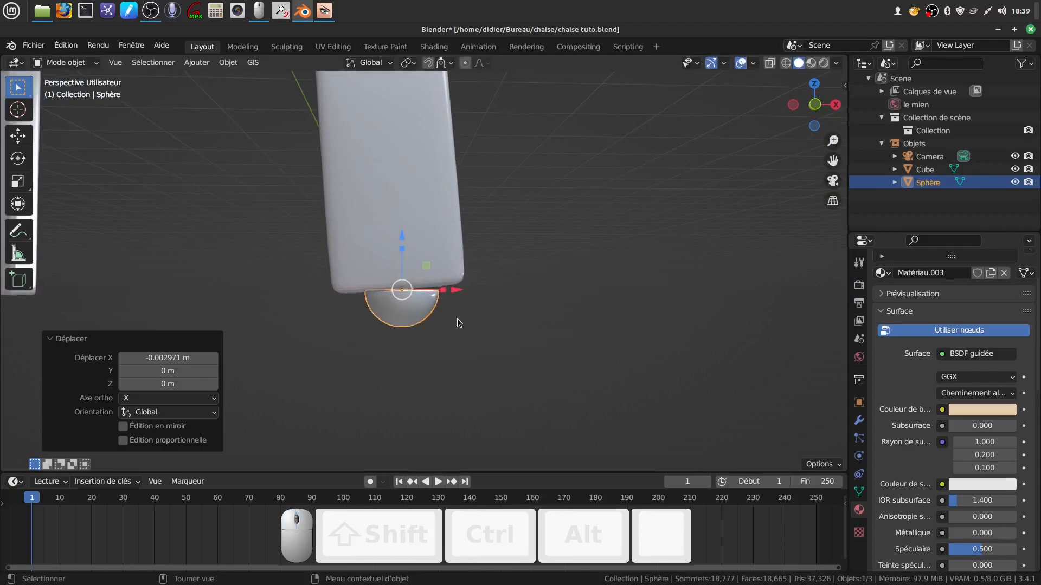
# Step: Rotate the half-sphere about -4.53° in front view to match the slant of the leg's end
pyautogui.press('KP_1')
pyautogui.scroll(2, 457, 317)
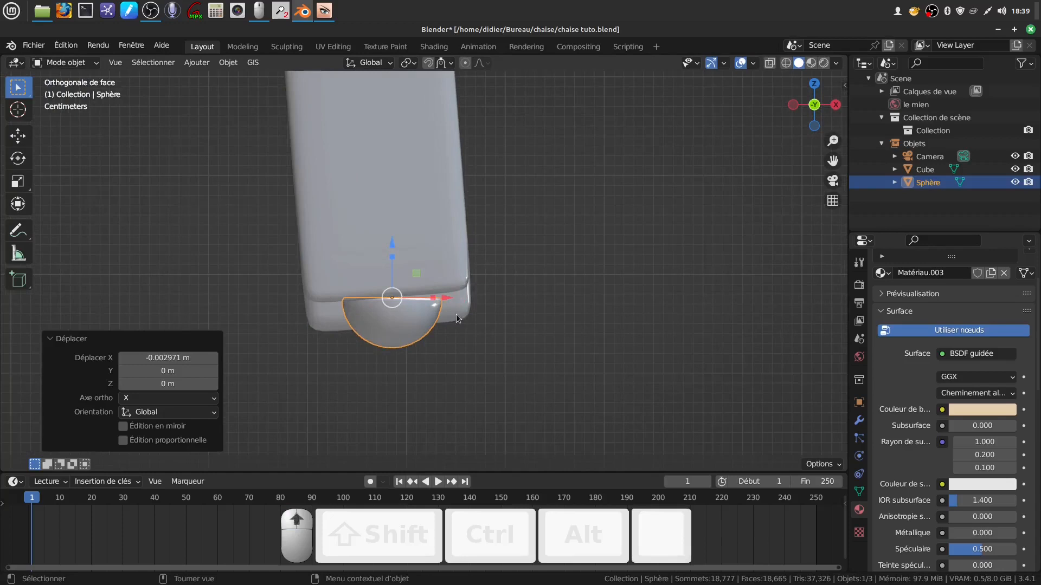
pyautogui.press('r')
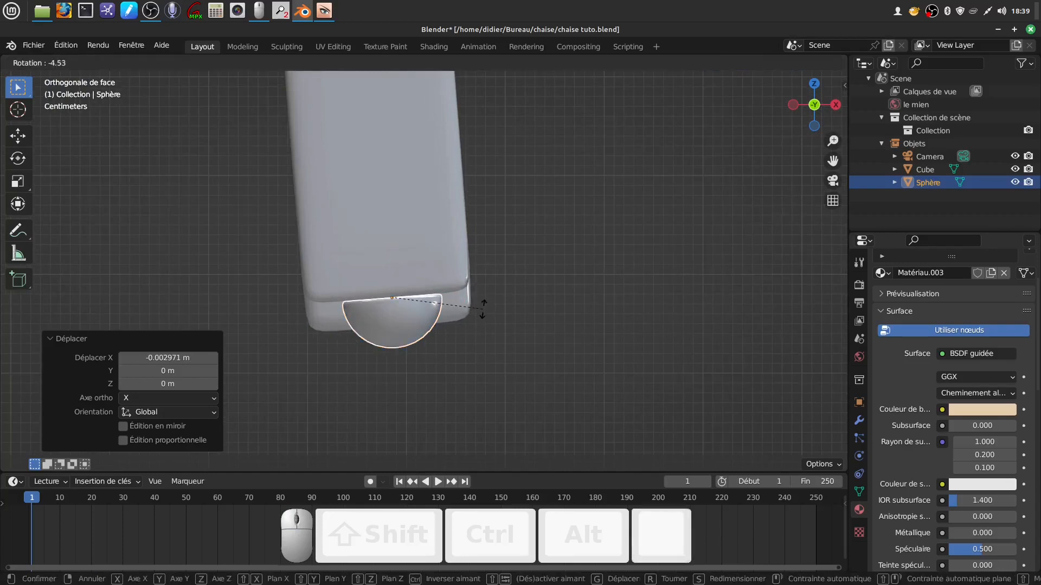
pyautogui.click(482, 308)
pyautogui.scroll(-8, 474, 313)
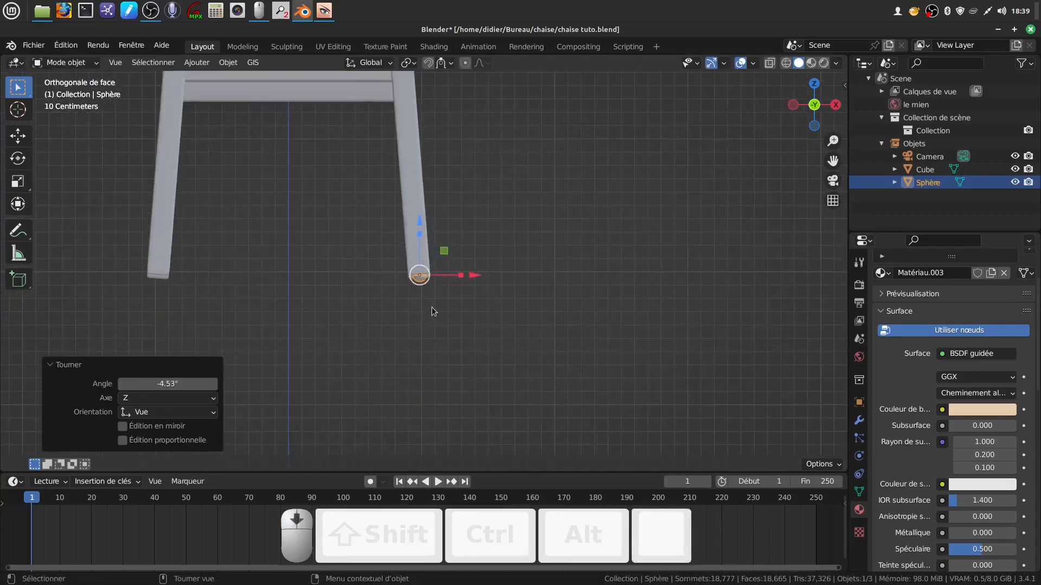
pyautogui.keyDown('shift'); pyautogui.moveTo(433, 308); pyautogui.dragTo(537, 325, button='middle'); pyautogui.keyUp('shift')
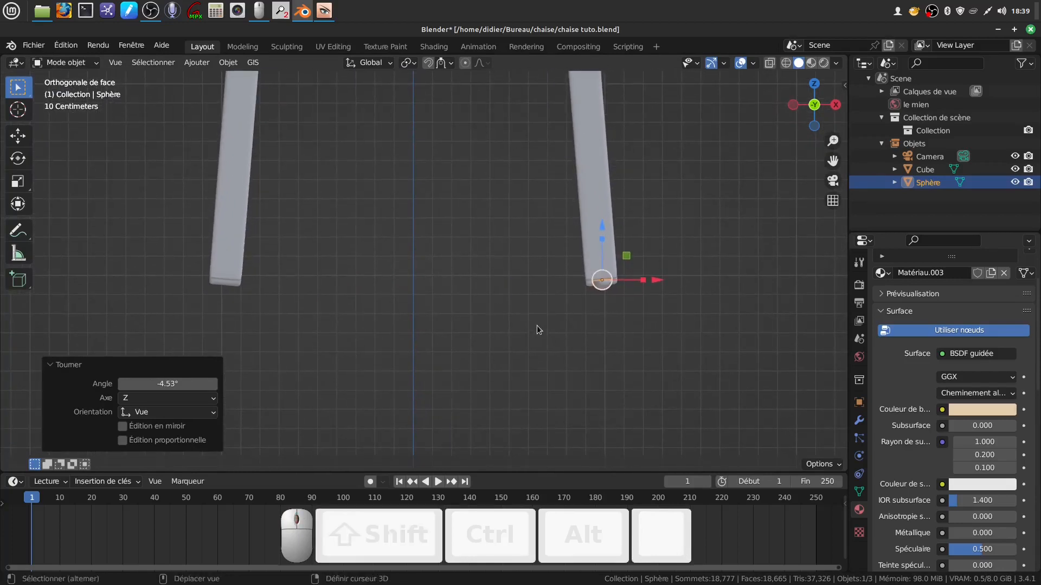
# Step: Duplicate the half-sphere foot pad and move the copy about -1.975 m along X to the opposite front leg
pyautogui.hotkey('shift', 'd')
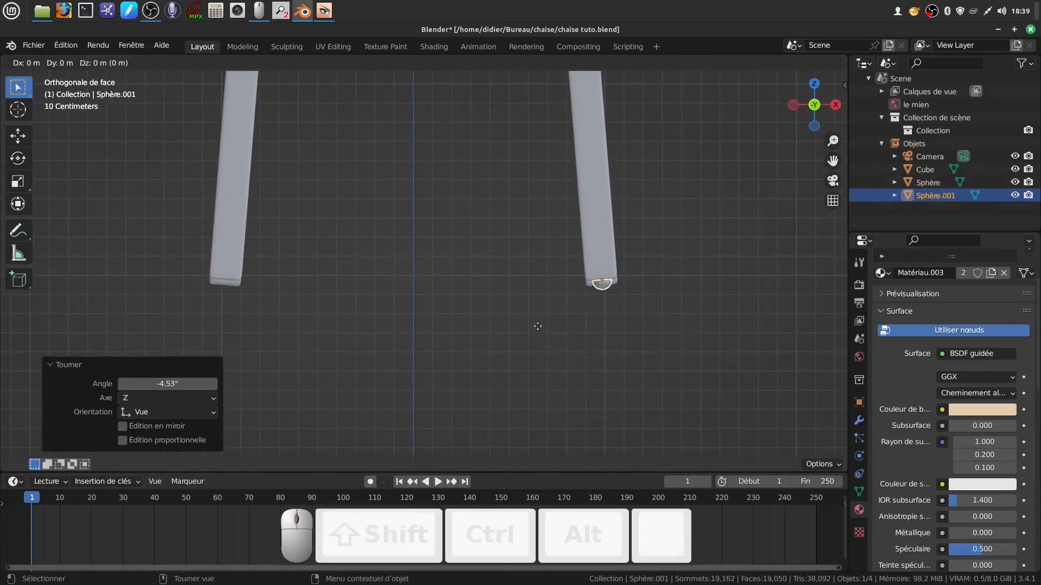
pyautogui.rightClick(537, 327)
pyautogui.moveTo(657, 284); pyautogui.dragTo(489, 282)
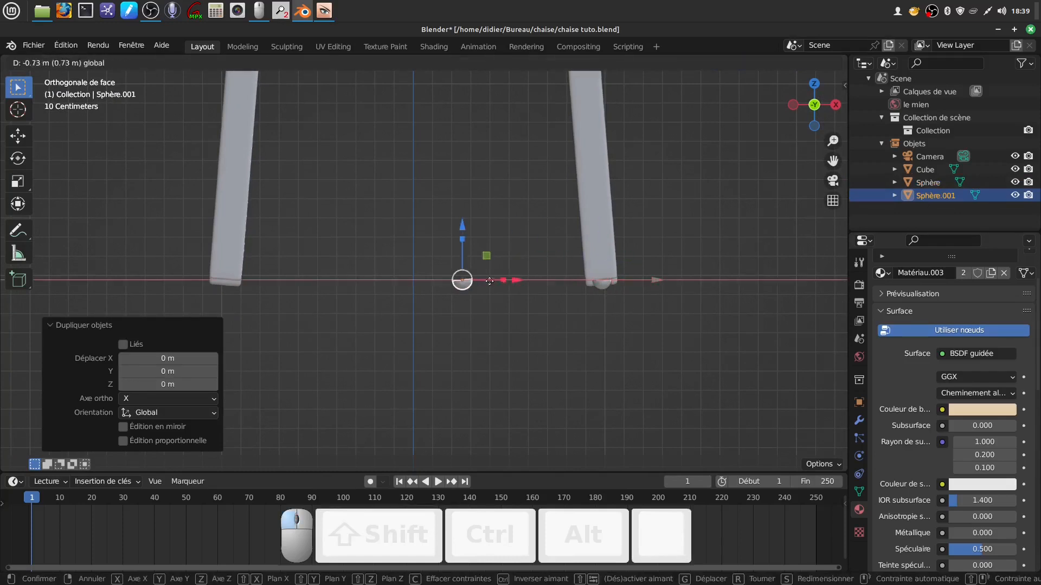
pyautogui.moveTo(278, 266); pyautogui.dragTo(278, 267)
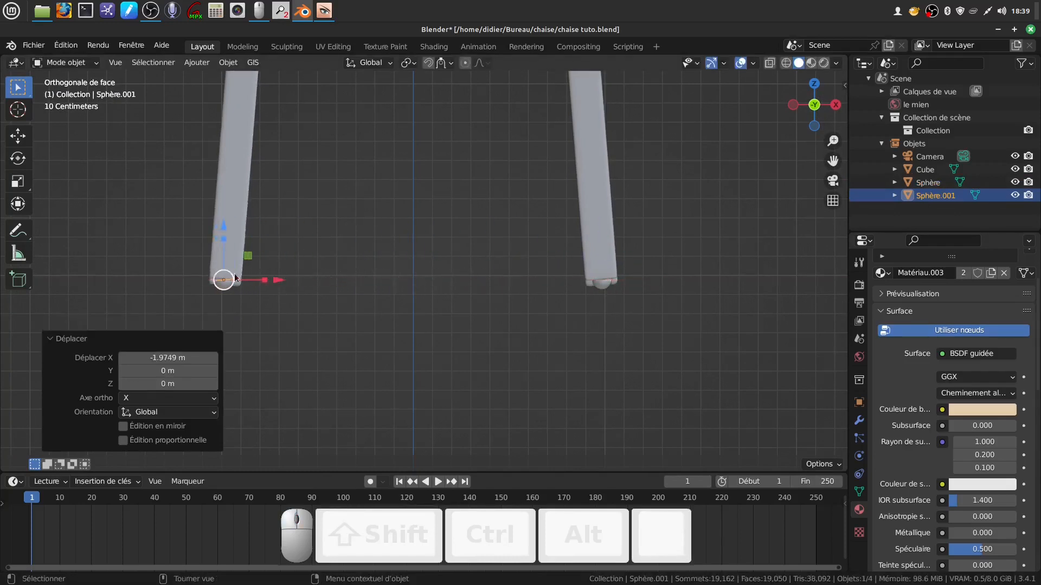
# Step: Rotate the copied pad about 8° in front view to match its leg's slant, and centre it under the leg along X
pyautogui.scroll(3, 178, 210)
pyautogui.keyDown('shift'); pyautogui.moveTo(178, 211); pyautogui.dragTo(486, 207, button='middle'); pyautogui.keyUp('shift')
pyautogui.scroll(2, 418, 313)
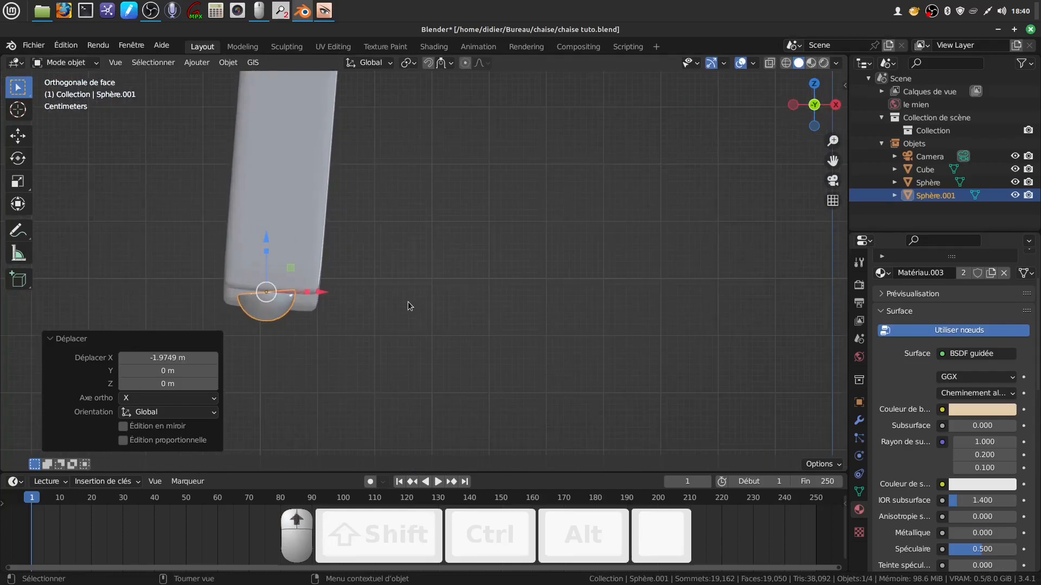
pyautogui.press('r')
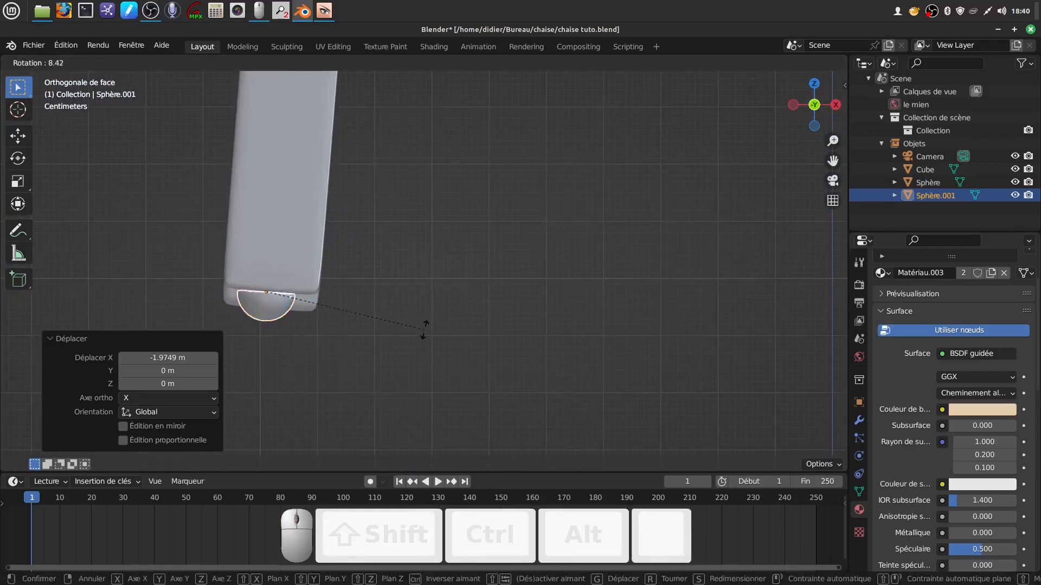
pyautogui.click(423, 328)
pyautogui.moveTo(323, 298); pyautogui.dragTo(324, 296)
# Step: Duplicate both front foot pads together and move the copies along Y under the rear legs
pyautogui.moveTo(331, 314); pyautogui.dragTo(589, 343, button='middle')
pyautogui.scroll(1, 492, 323)
pyautogui.keyDown('shift'); pyautogui.click(595, 293); pyautogui.keyUp('shift')
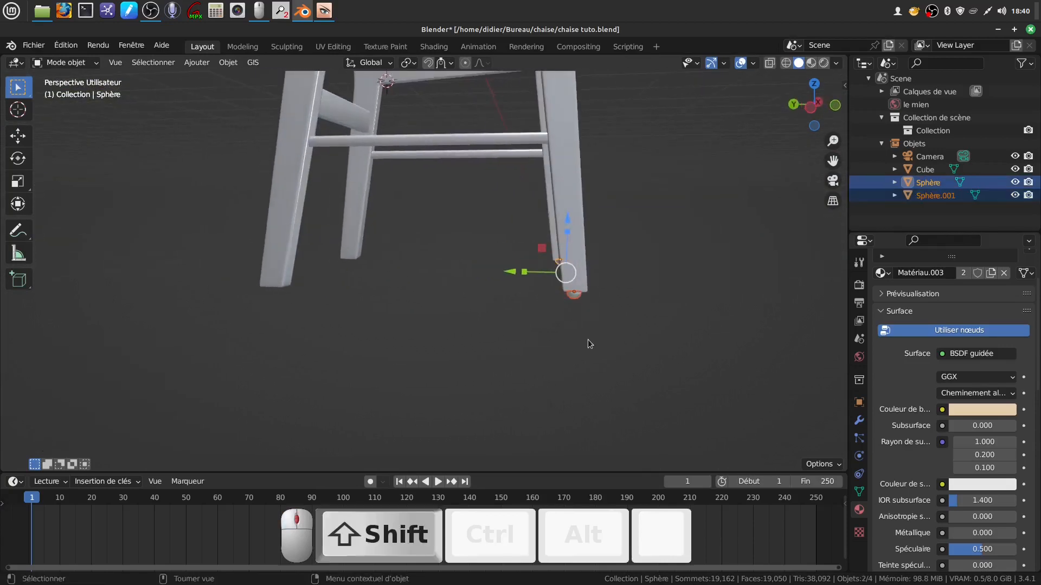
pyautogui.hotkey('shift', 'd')
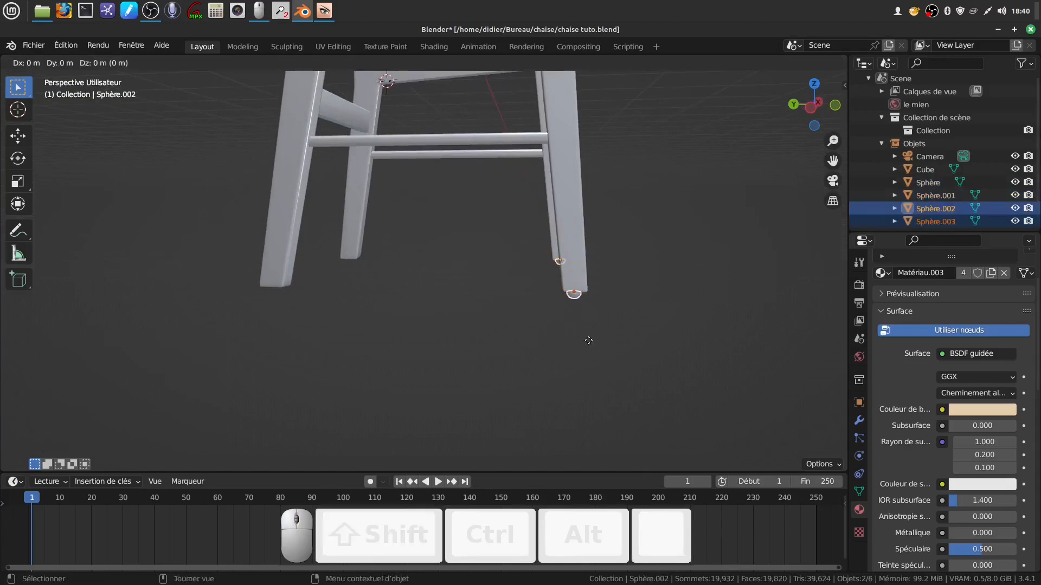
pyautogui.rightClick(589, 341)
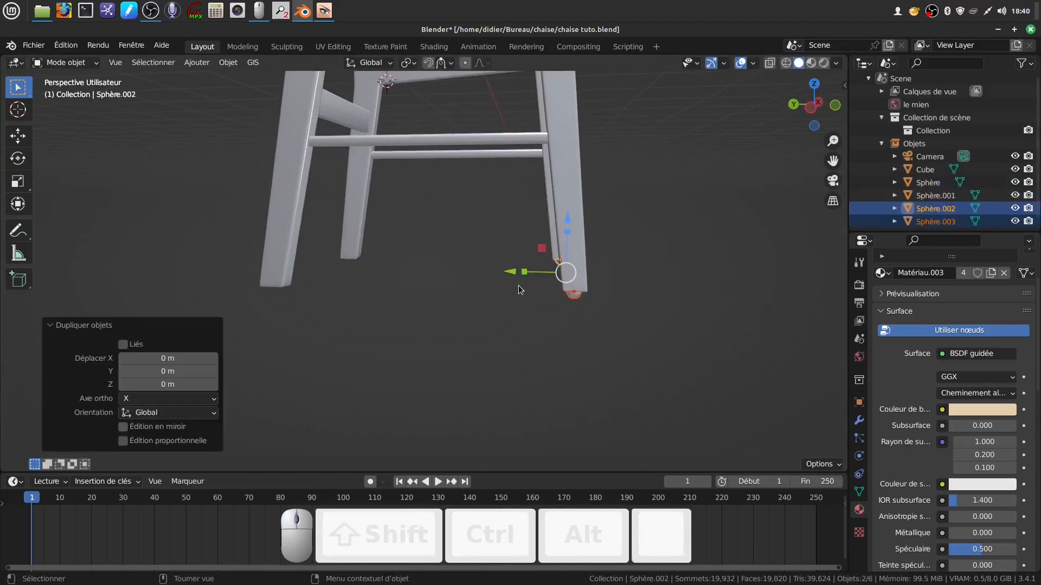
pyautogui.press('KP_3')
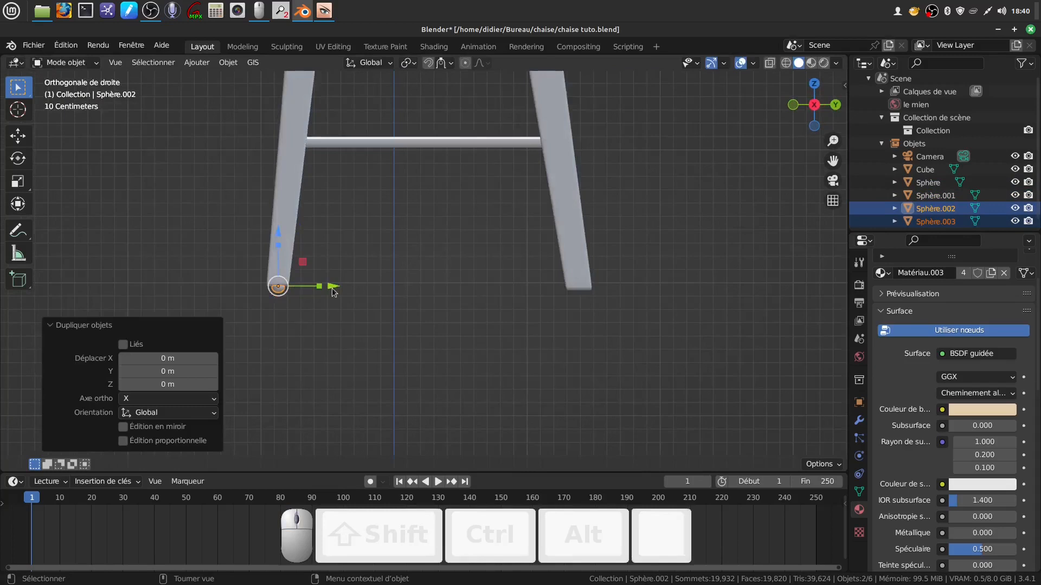
pyautogui.moveTo(334, 293); pyautogui.dragTo(548, 293)
pyautogui.moveTo(634, 290); pyautogui.dragTo(634, 290)
# Step: Fit the rear pads against the leg ends by moving them about -0.041 m and then 0.008 m along Z
pyautogui.moveTo(580, 233); pyautogui.dragTo(580, 238)
pyautogui.scroll(3, 635, 373)
pyautogui.keyDown('shift'); pyautogui.moveTo(661, 340); pyautogui.dragTo(440, 299, button='middle'); pyautogui.keyUp('shift')
pyautogui.scroll(1, 513, 366)
pyautogui.scroll(3, 513, 365)
pyautogui.keyDown('shift'); pyautogui.moveTo(519, 347); pyautogui.dragTo(466, 363, button='middle'); pyautogui.keyUp('shift')
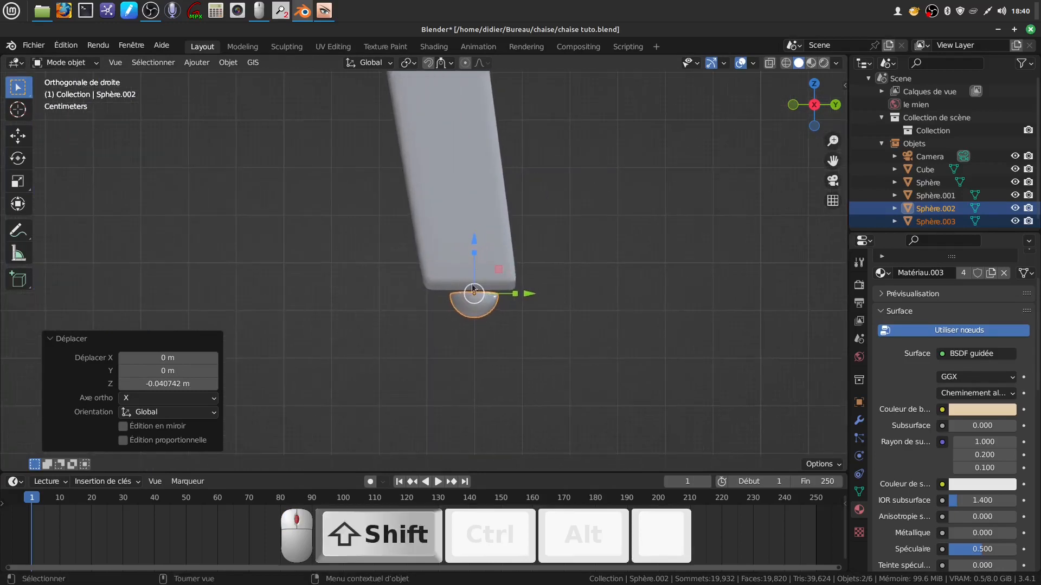
pyautogui.moveTo(477, 235); pyautogui.dragTo(478, 235)
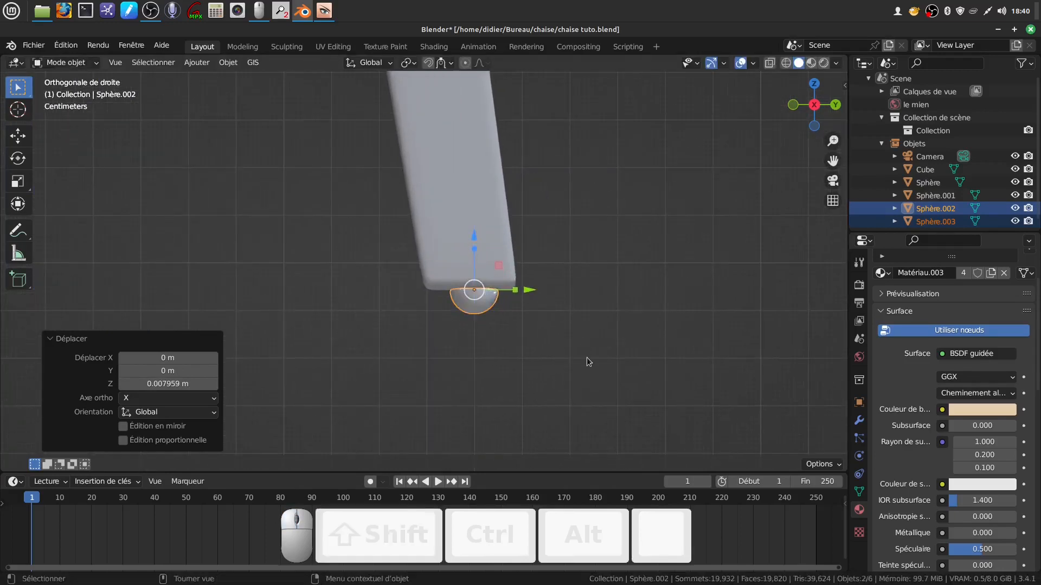
# Step: Select all four half-sphere foot pads under the chair's legs and join them into one object
pyautogui.click(587, 357)
pyautogui.moveTo(580, 342); pyautogui.dragTo(428, 310, button='middle')
pyautogui.scroll(-1, 430, 306)
pyautogui.keyDown('shift'); pyautogui.moveTo(501, 293); pyautogui.dragTo(544, 291, button='middle'); pyautogui.keyUp('shift')
pyautogui.scroll(-3, 599, 285)
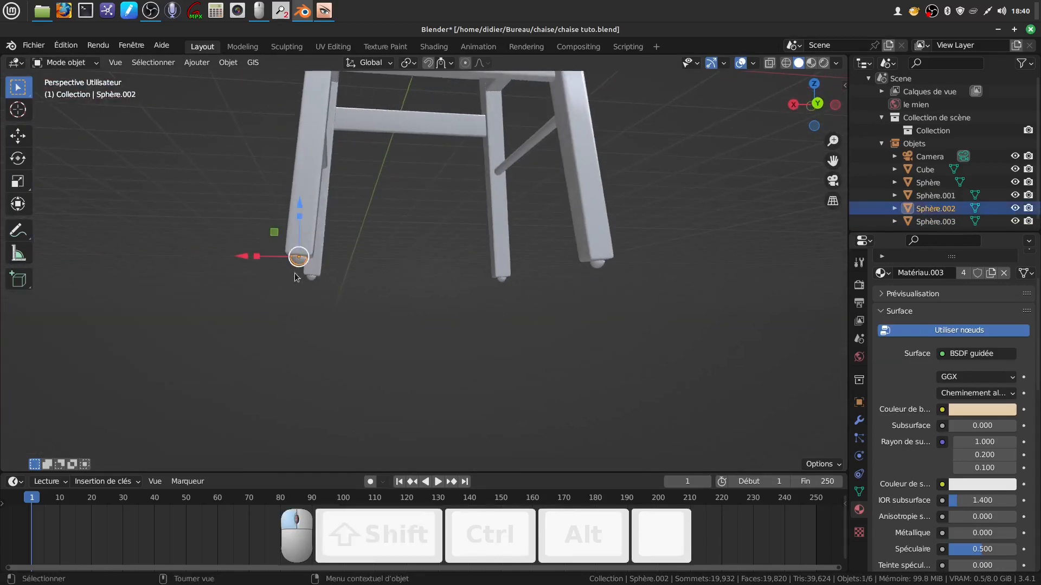
pyautogui.keyDown('shift'); pyautogui.click(311, 281); pyautogui.keyUp('shift')
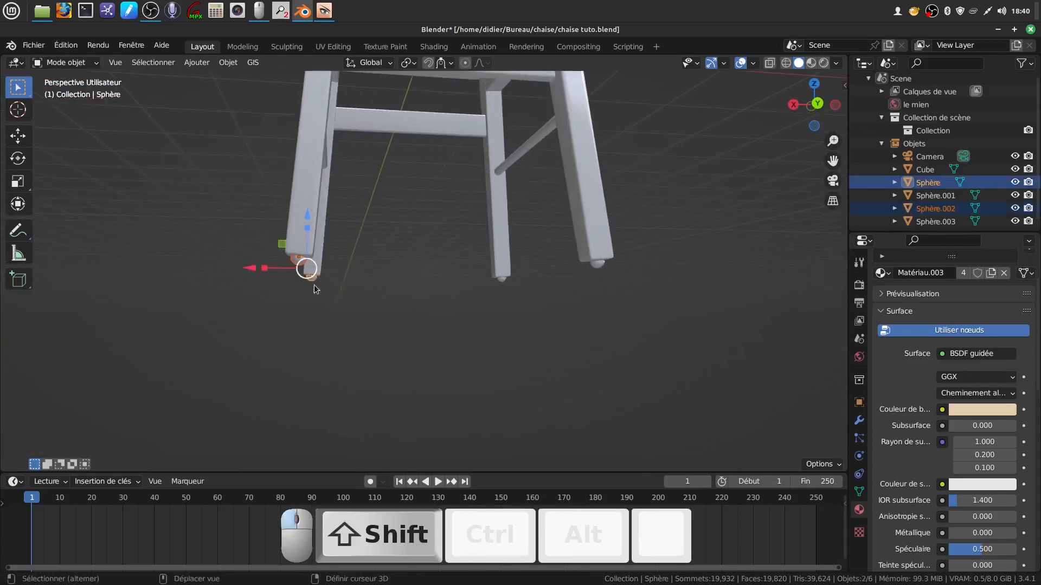
pyautogui.keyDown('shift'); pyautogui.click(503, 280); pyautogui.keyUp('shift')
pyautogui.keyDown('shift'); pyautogui.click(597, 266); pyautogui.keyUp('shift')
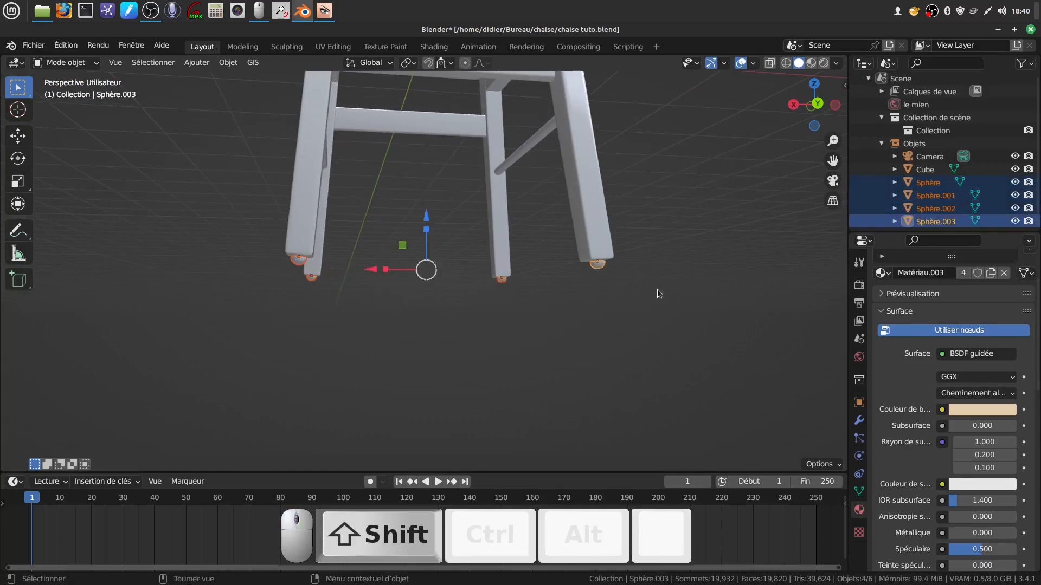
pyautogui.rightClick(618, 277)
pyautogui.click(624, 324)
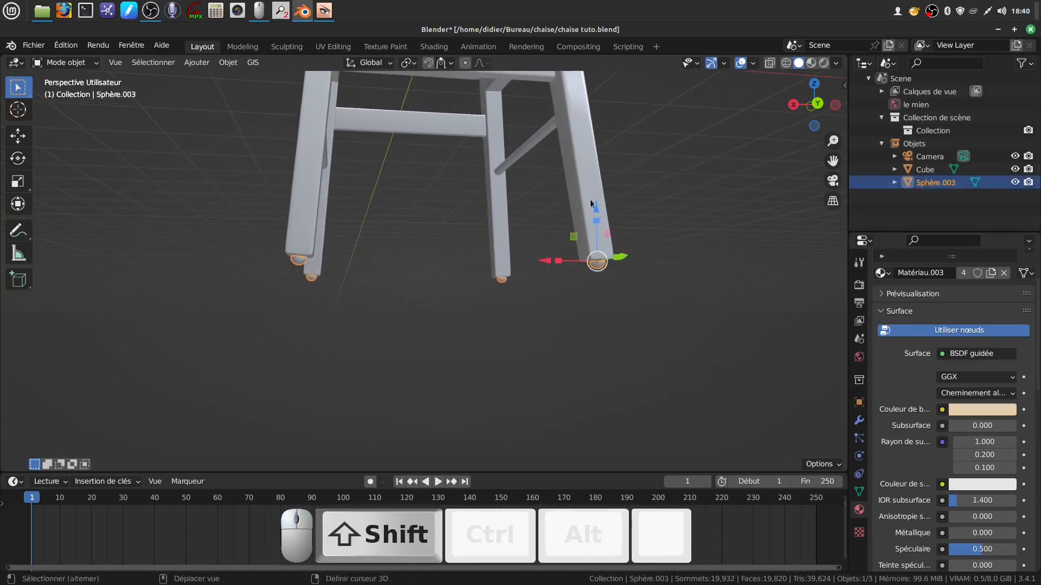
# Step: Join the foot pads with the chair mesh and rename the combined object chaise
pyautogui.keyDown('shift'); pyautogui.click(587, 157); pyautogui.keyUp('shift')
pyautogui.rightClick(650, 234)
pyautogui.click(637, 232)
pyautogui.moveTo(636, 233); pyautogui.dragTo(521, 285, button='middle')
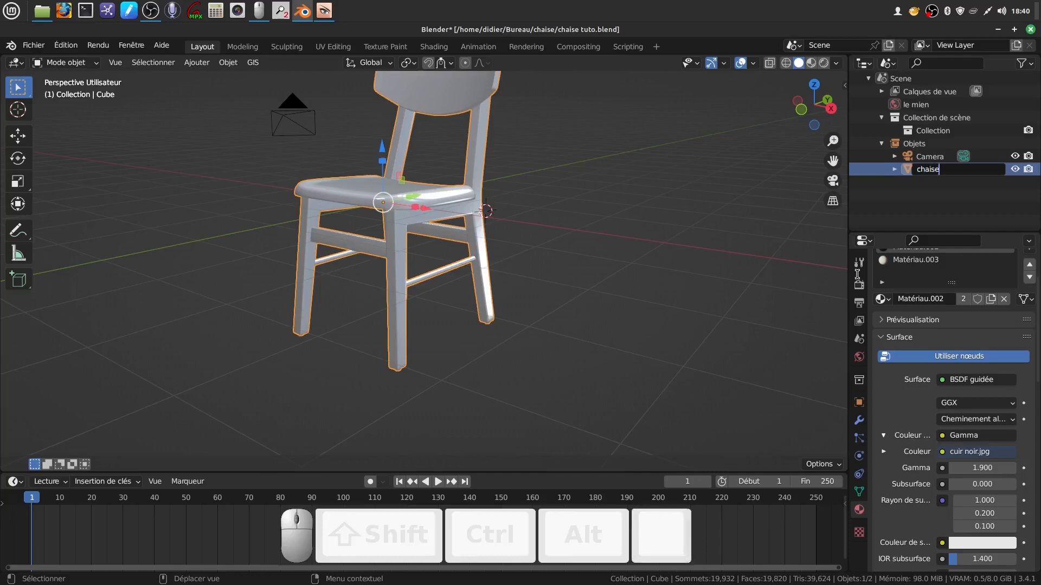
pyautogui.scroll(-5, 658, 262)
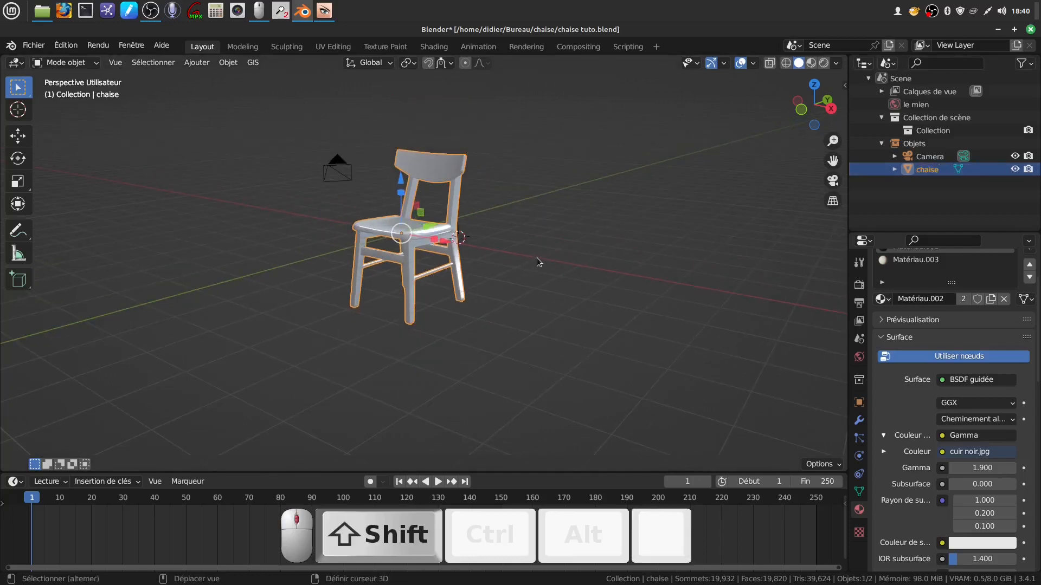
# Step: Deselect the chair and save the Blender file
pyautogui.keyDown('shift'); pyautogui.moveTo(537, 258); pyautogui.dragTo(219, 304, button='middle'); pyautogui.keyUp('shift')
pyautogui.click(120, 130)
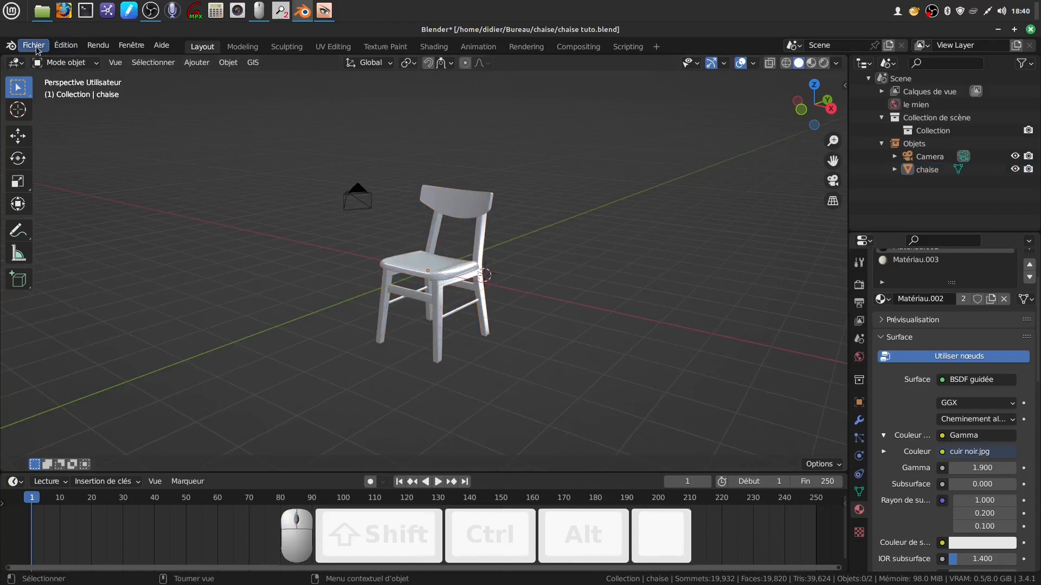
pyautogui.click(34, 48)
pyautogui.click(72, 130)
# Step: Display the viewport in rendered shading and examine the finished chair from several angles
pyautogui.scroll(4, 520, 353)
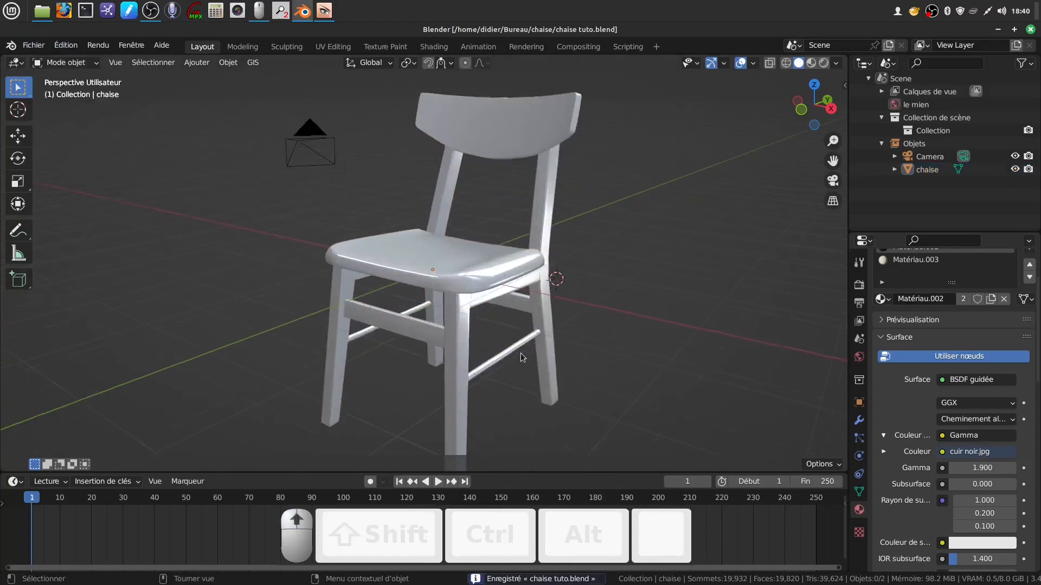
pyautogui.scroll(-2, 525, 349)
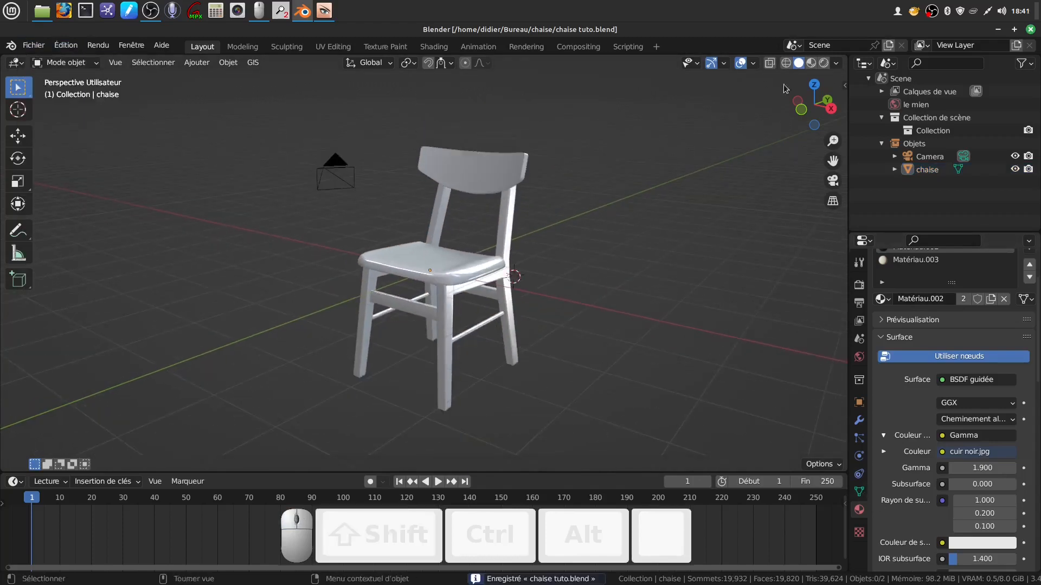
pyautogui.click(825, 62)
pyautogui.moveTo(535, 329); pyautogui.dragTo(655, 330, button='middle')
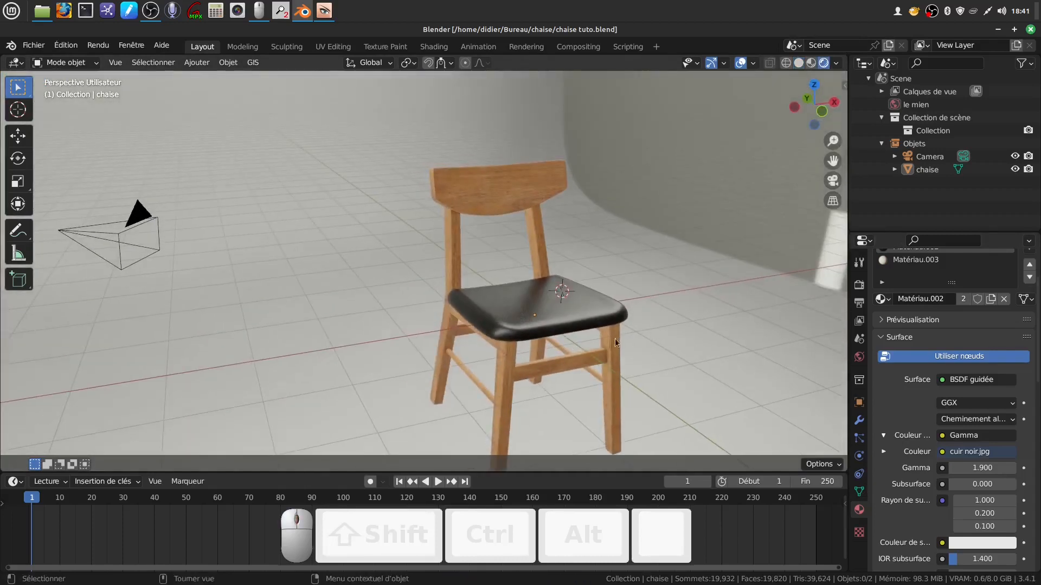
pyautogui.keyDown('shift'); pyautogui.moveTo(494, 308); pyautogui.dragTo(455, 274, button='middle'); pyautogui.keyUp('shift')
pyautogui.scroll(4, 535, 431)
pyautogui.moveTo(548, 382); pyautogui.dragTo(634, 410, button='middle')
pyautogui.keyDown('shift'); pyautogui.moveTo(360, 251); pyautogui.dragTo(479, 309, button='middle'); pyautogui.keyUp('shift')
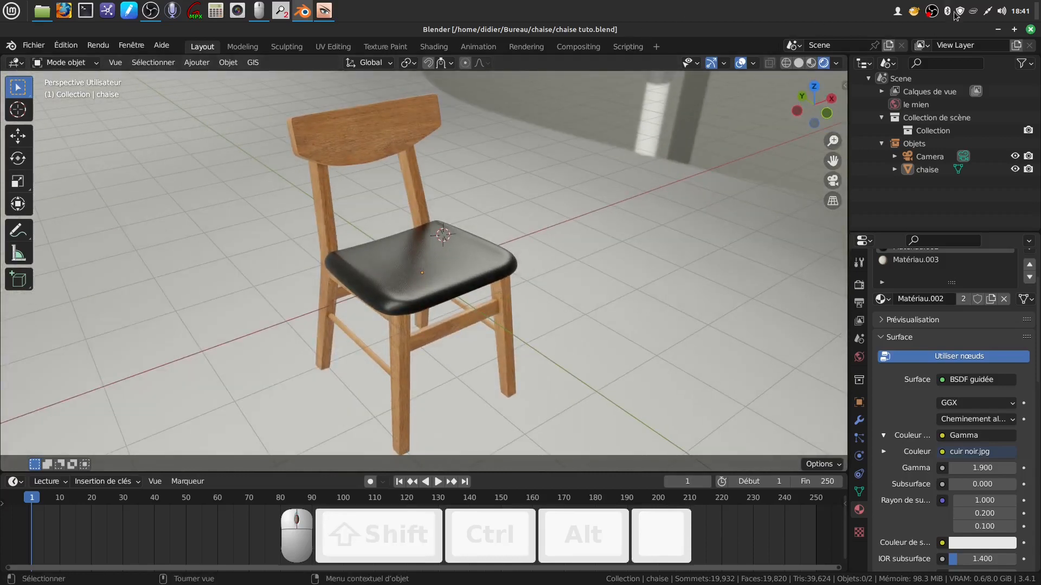